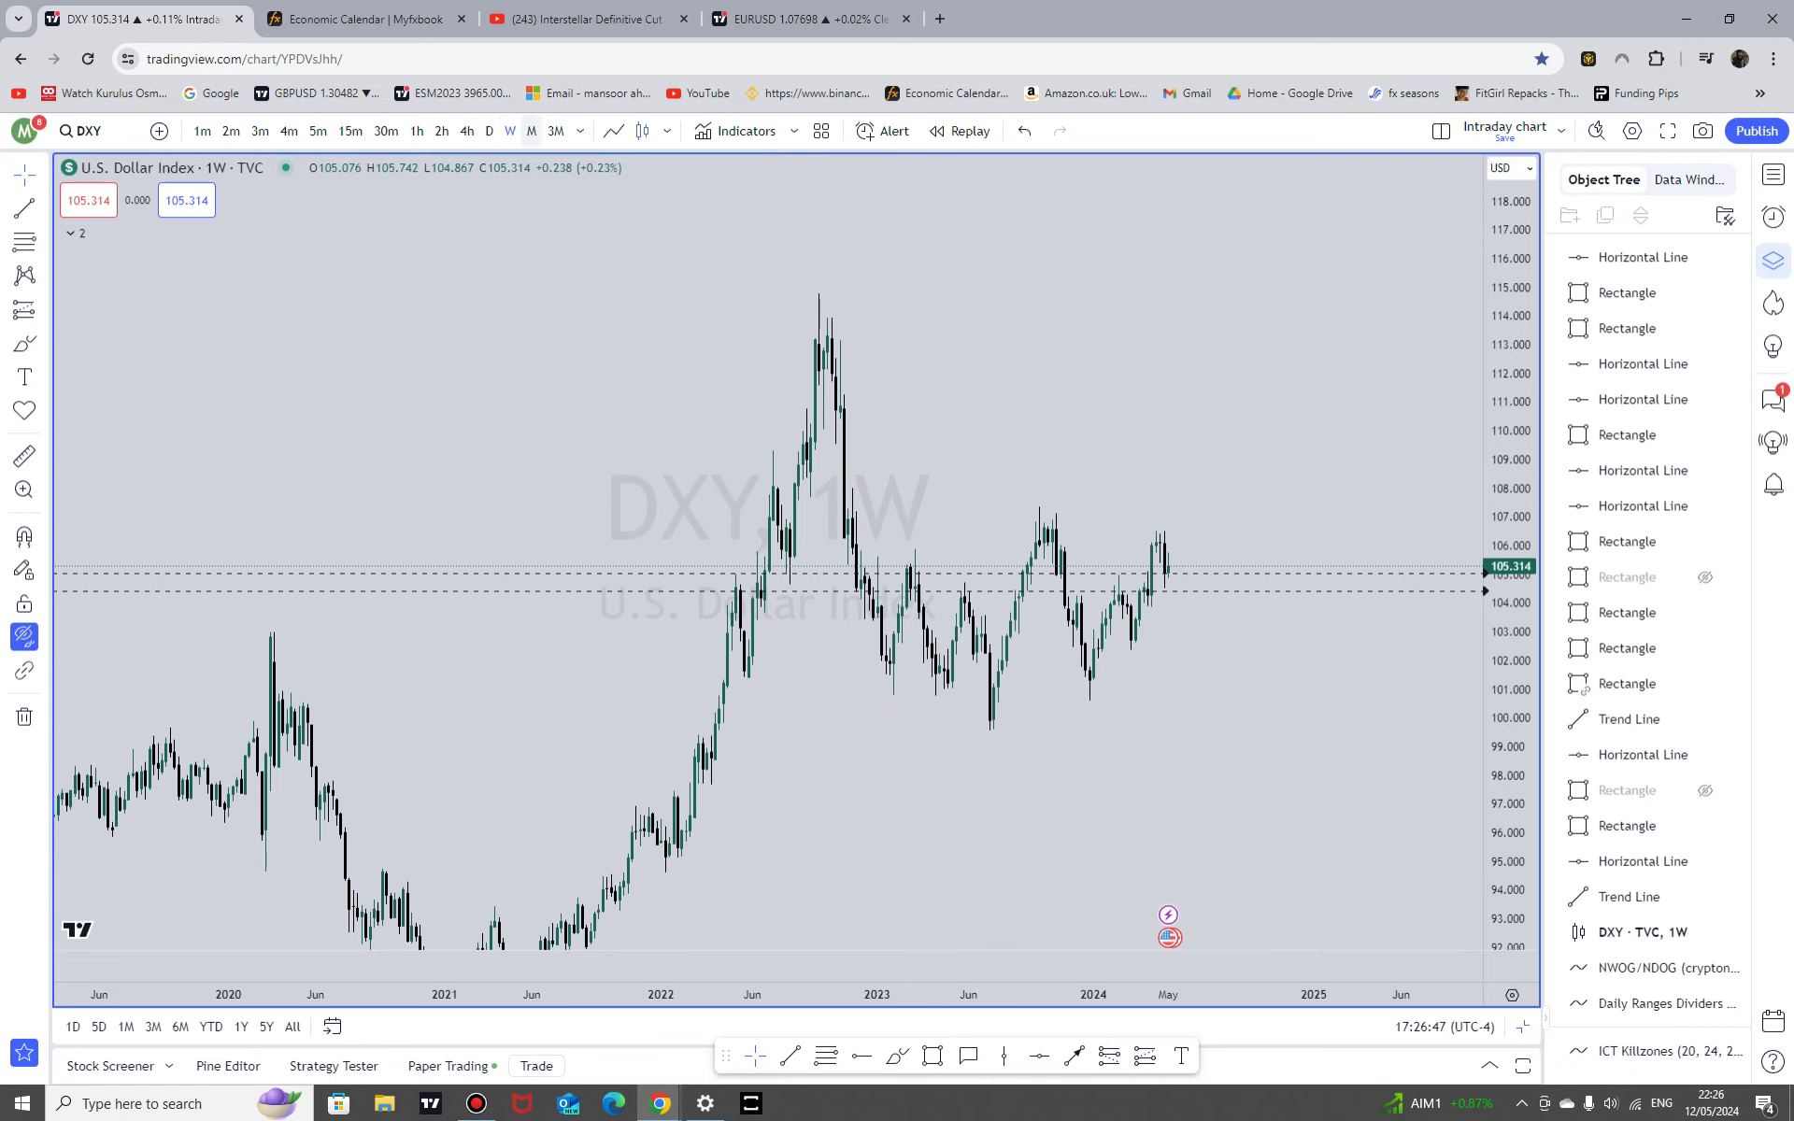
Step: Bring the Globe and Mail article into the browser and examine its US Dollar Index seasonal patterns chart
scroll(1293, 796, "up", 3)
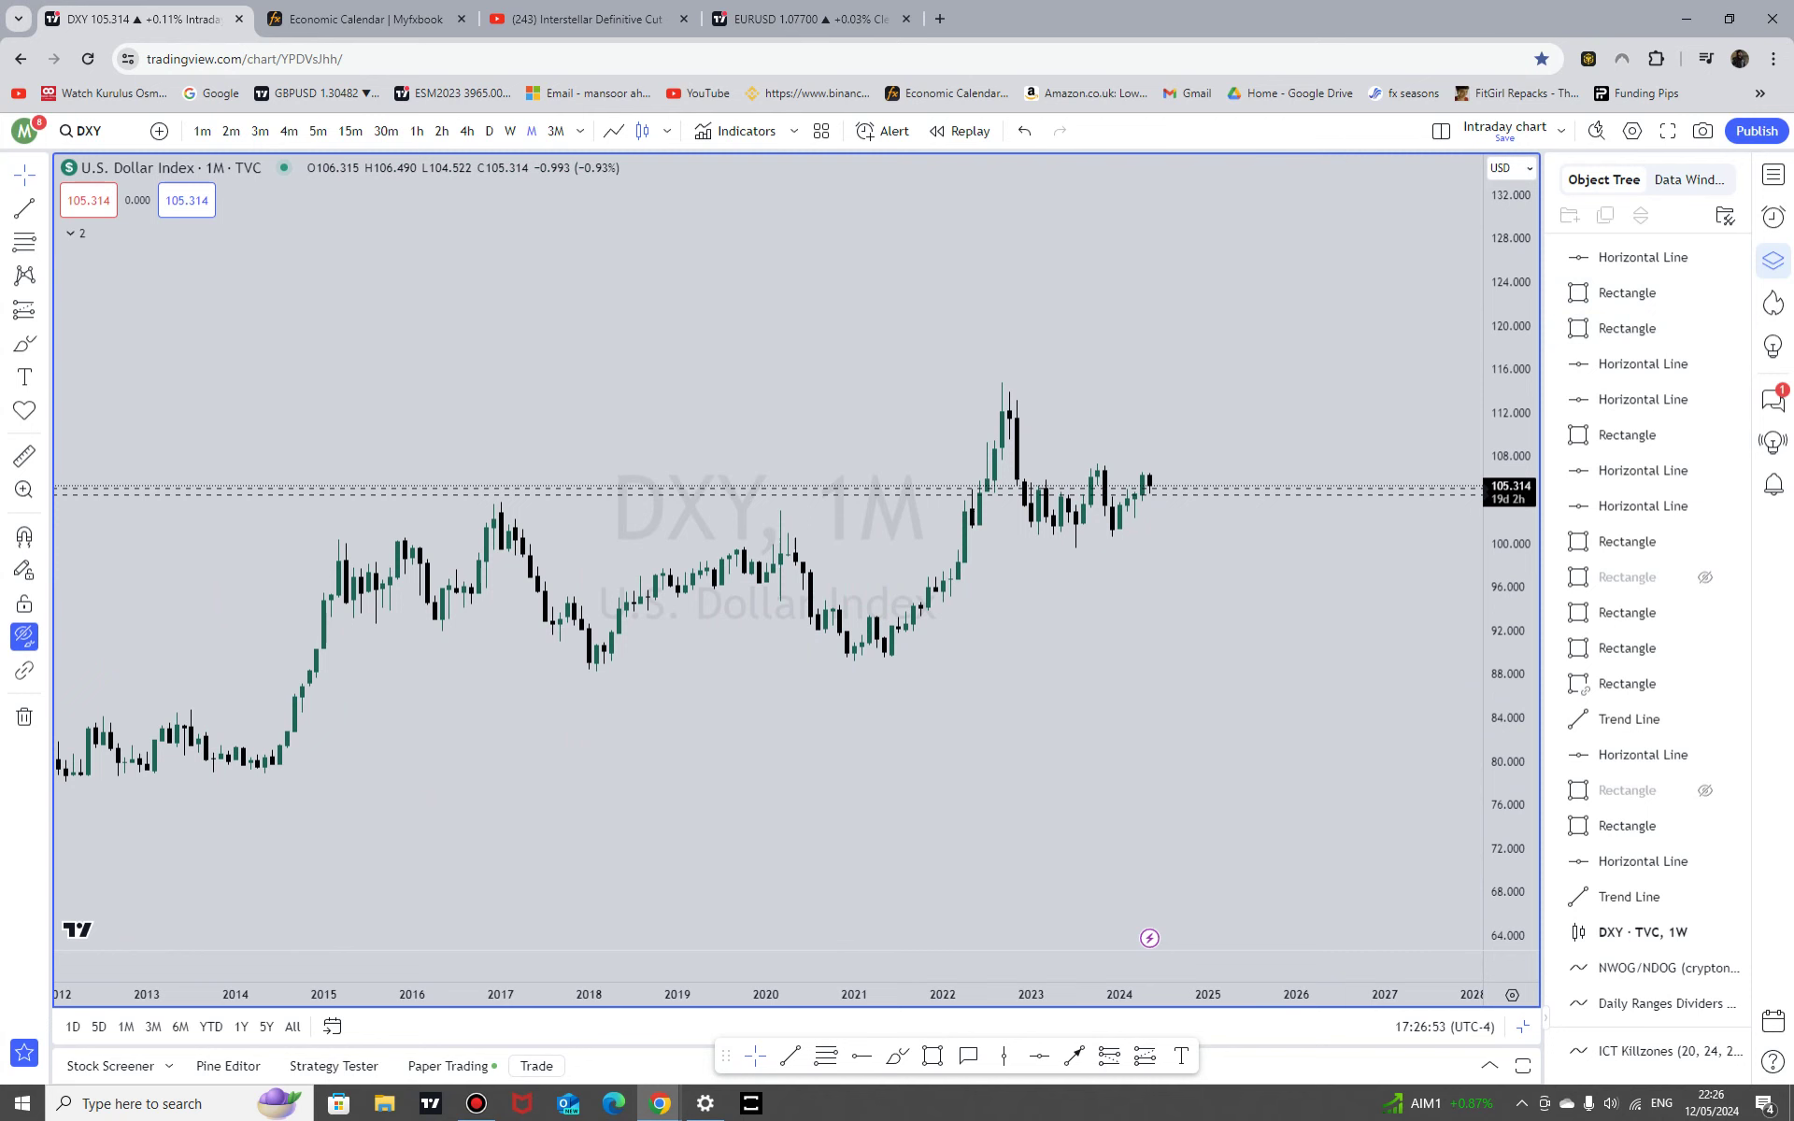
left_click_drag(0, 136, 367, 19)
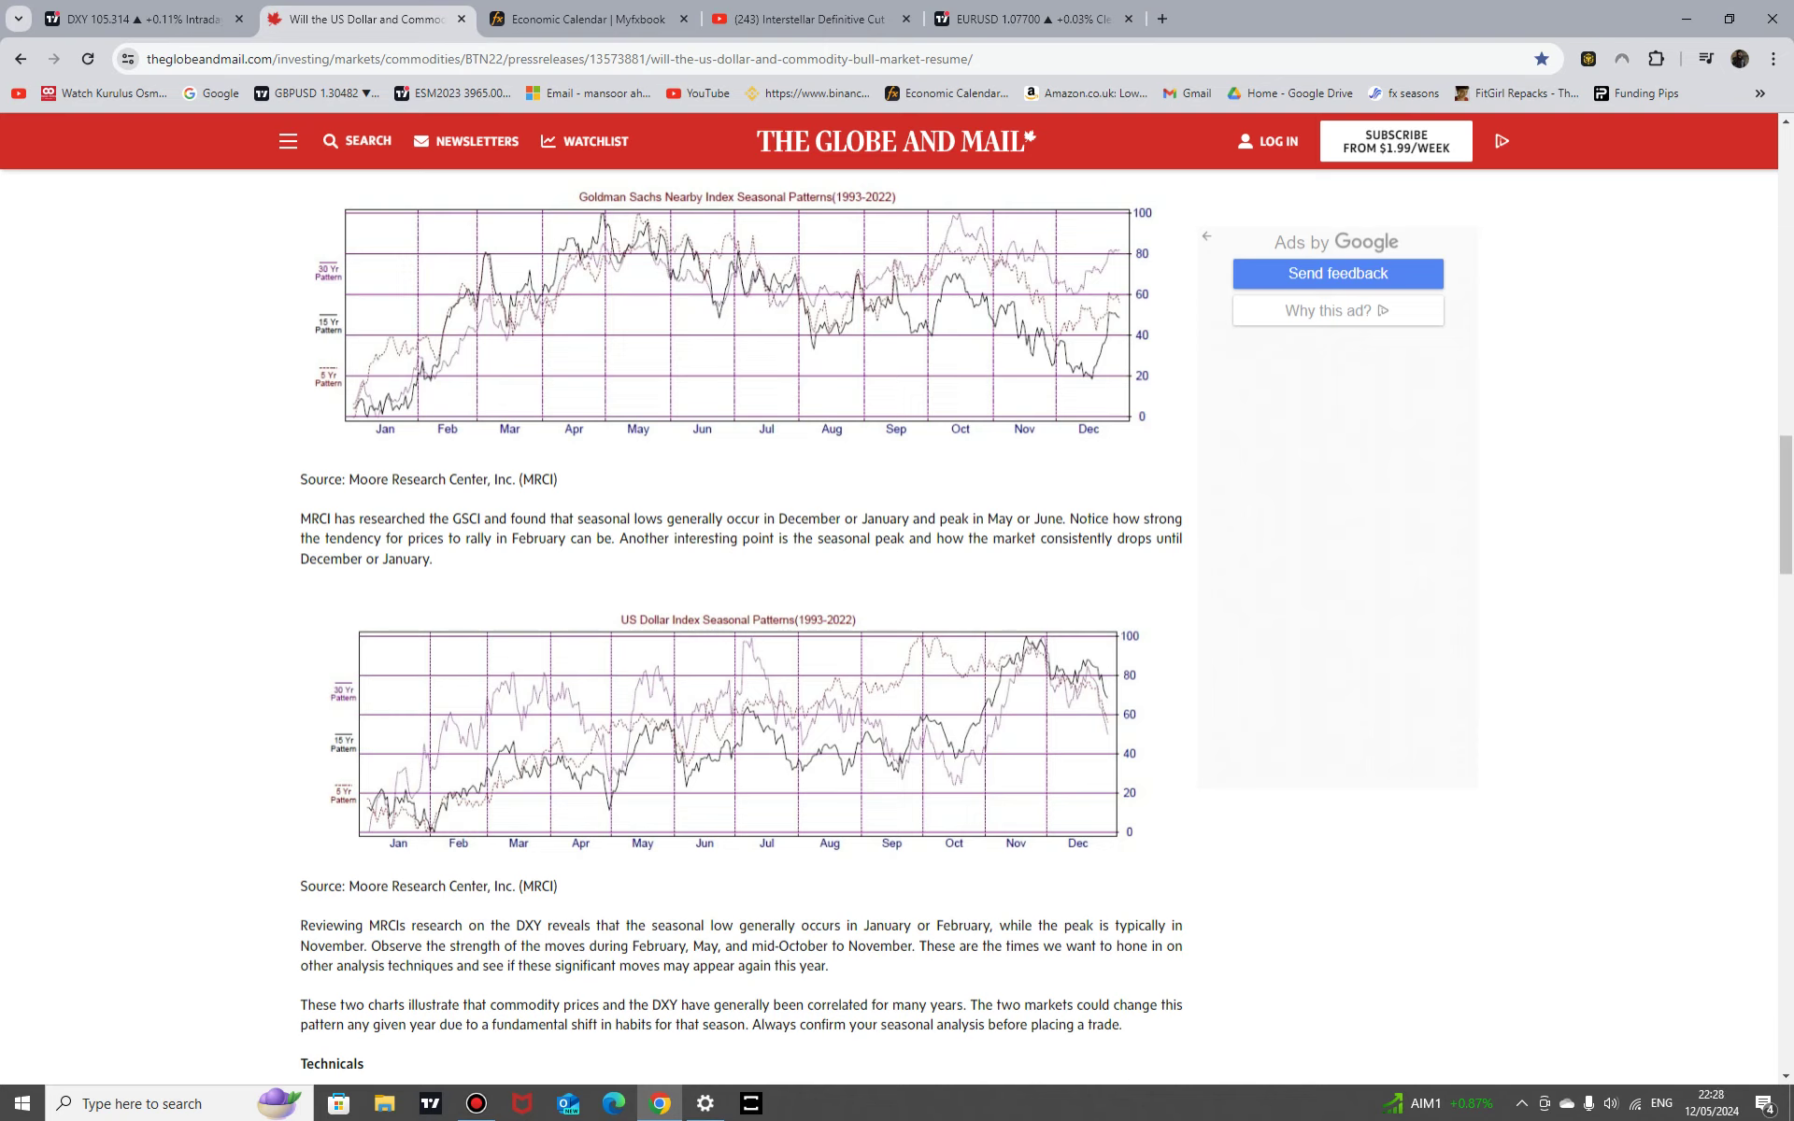
left_click(1032, 20)
Step: Return to the DXY chart and examine the monthly candles from the 2022 peak to the current price
left_click(142, 20)
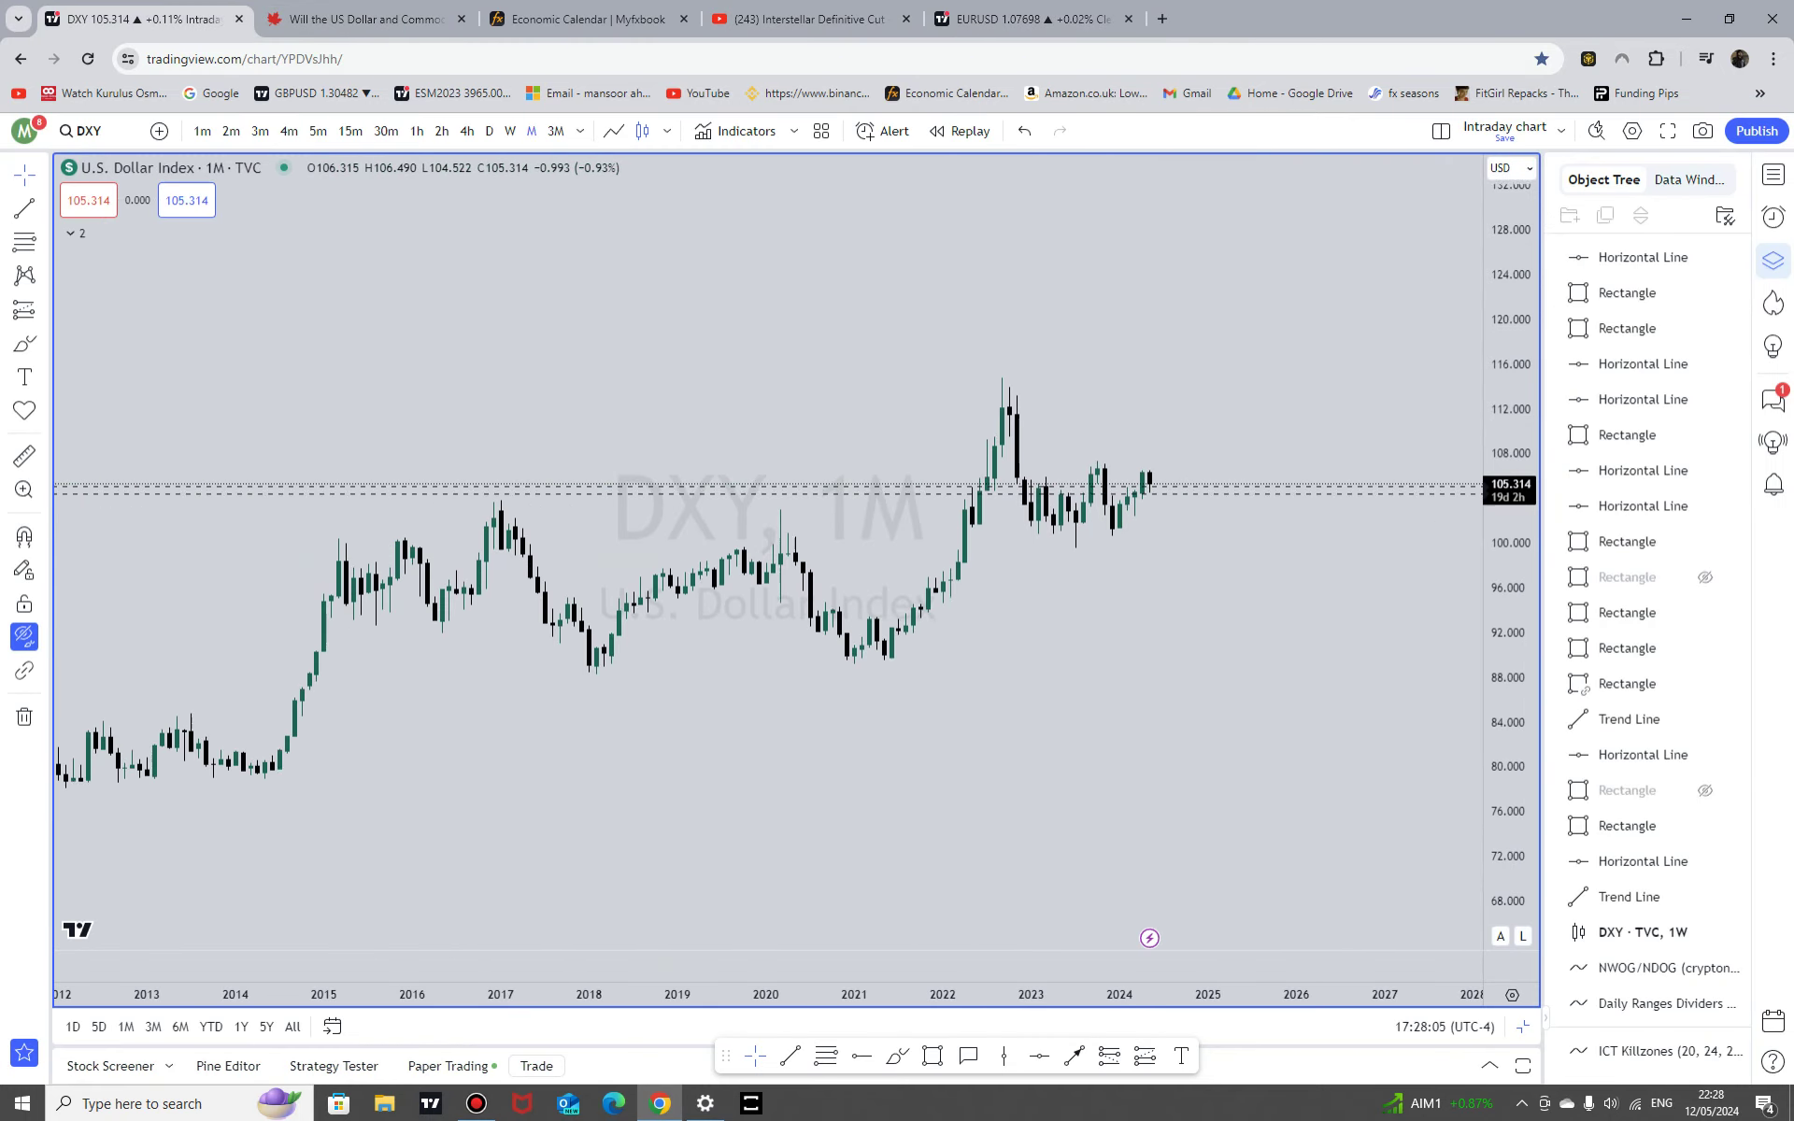
scroll(1274, 689, "up", 5)
left_click_drag(1126, 703, 1059, 745)
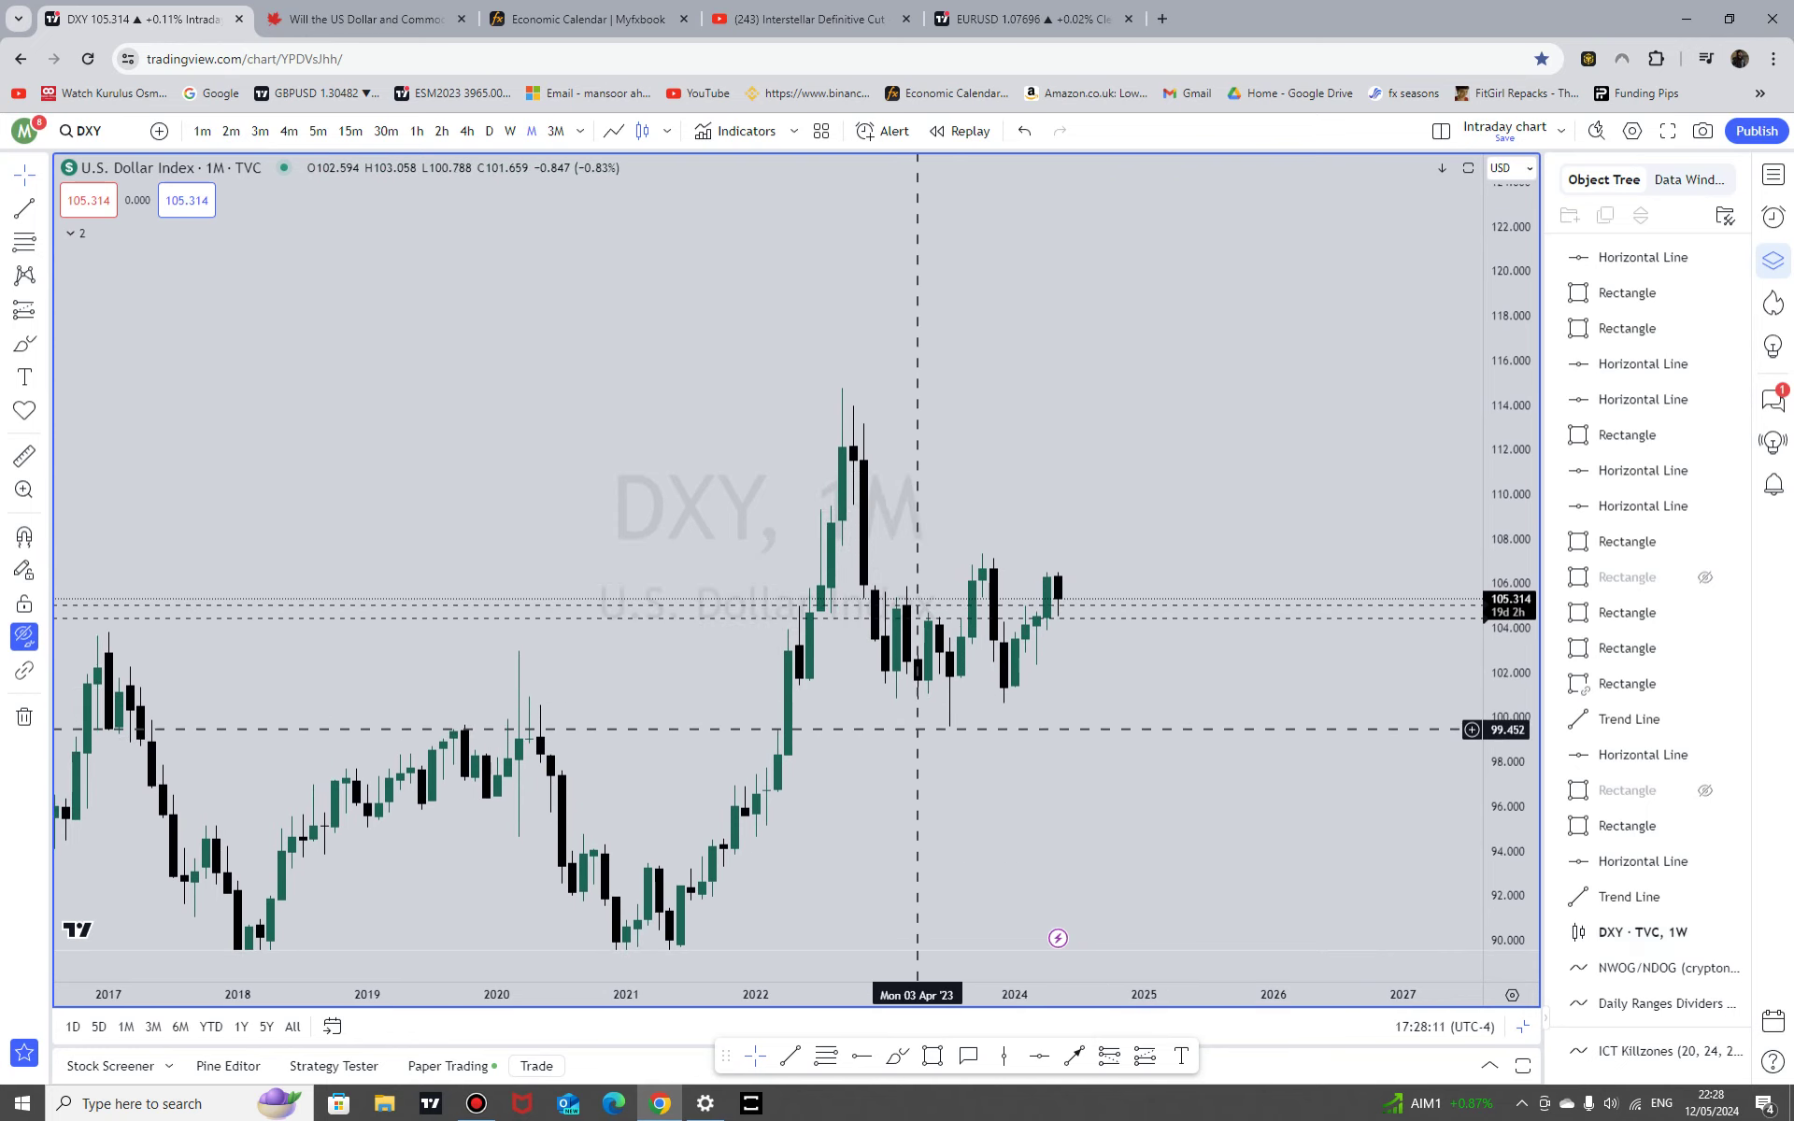
left_click_drag(985, 760, 978, 781)
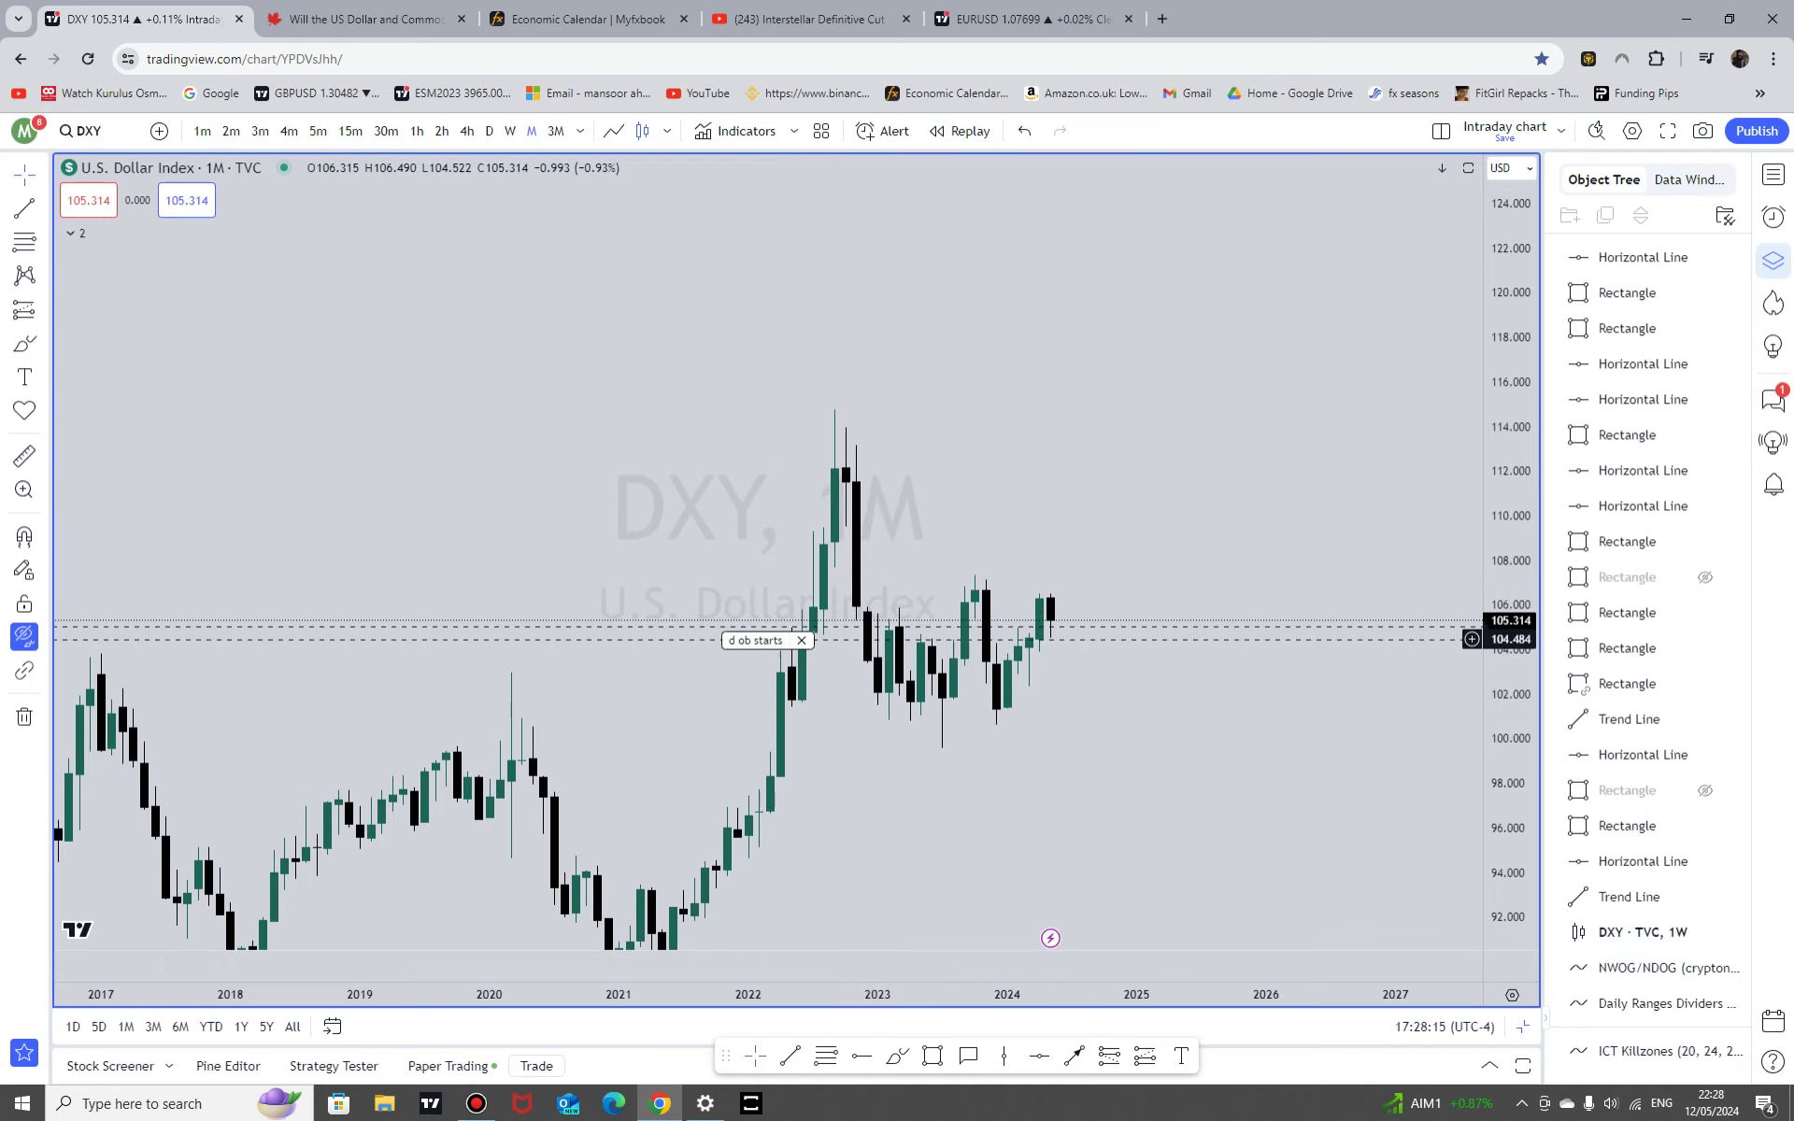
scroll(1234, 748, "up", 2)
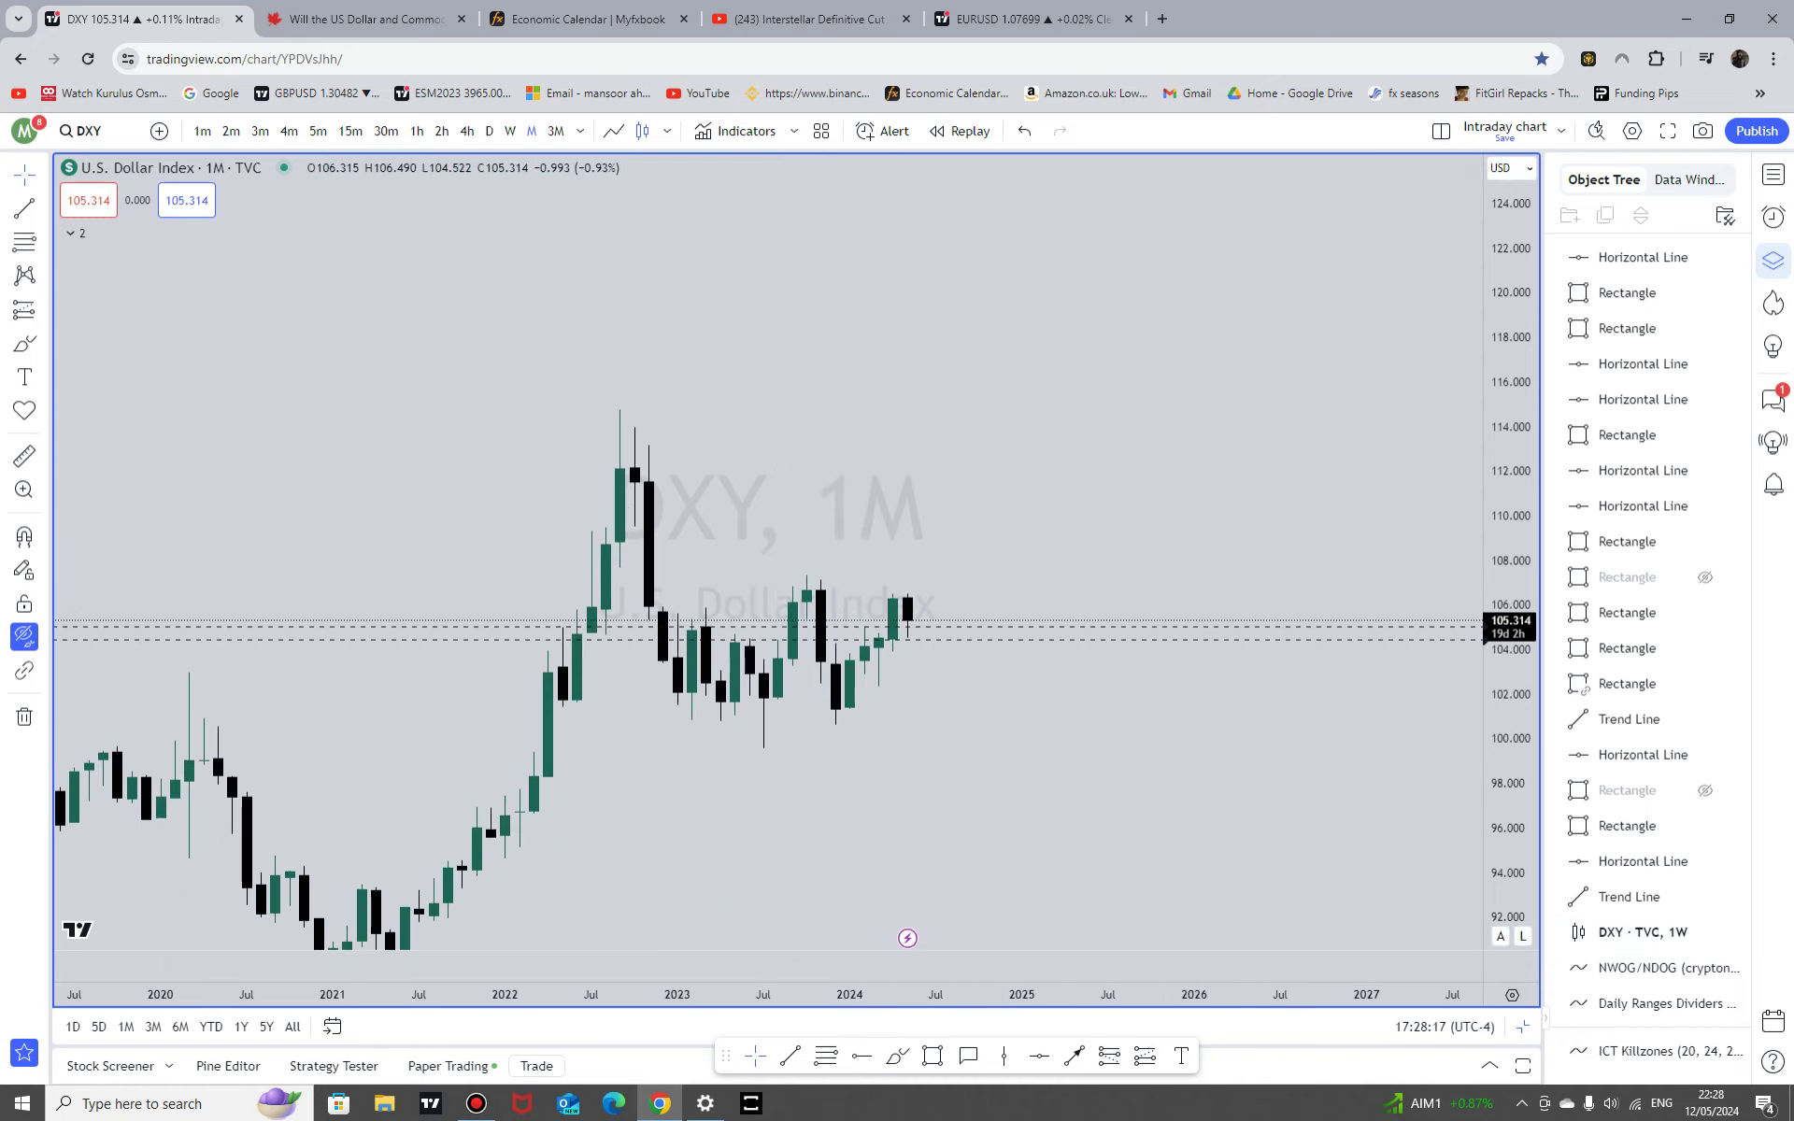
left_click_drag(1512, 827, 1510, 439)
left_click_drag(1159, 635, 1402, 464)
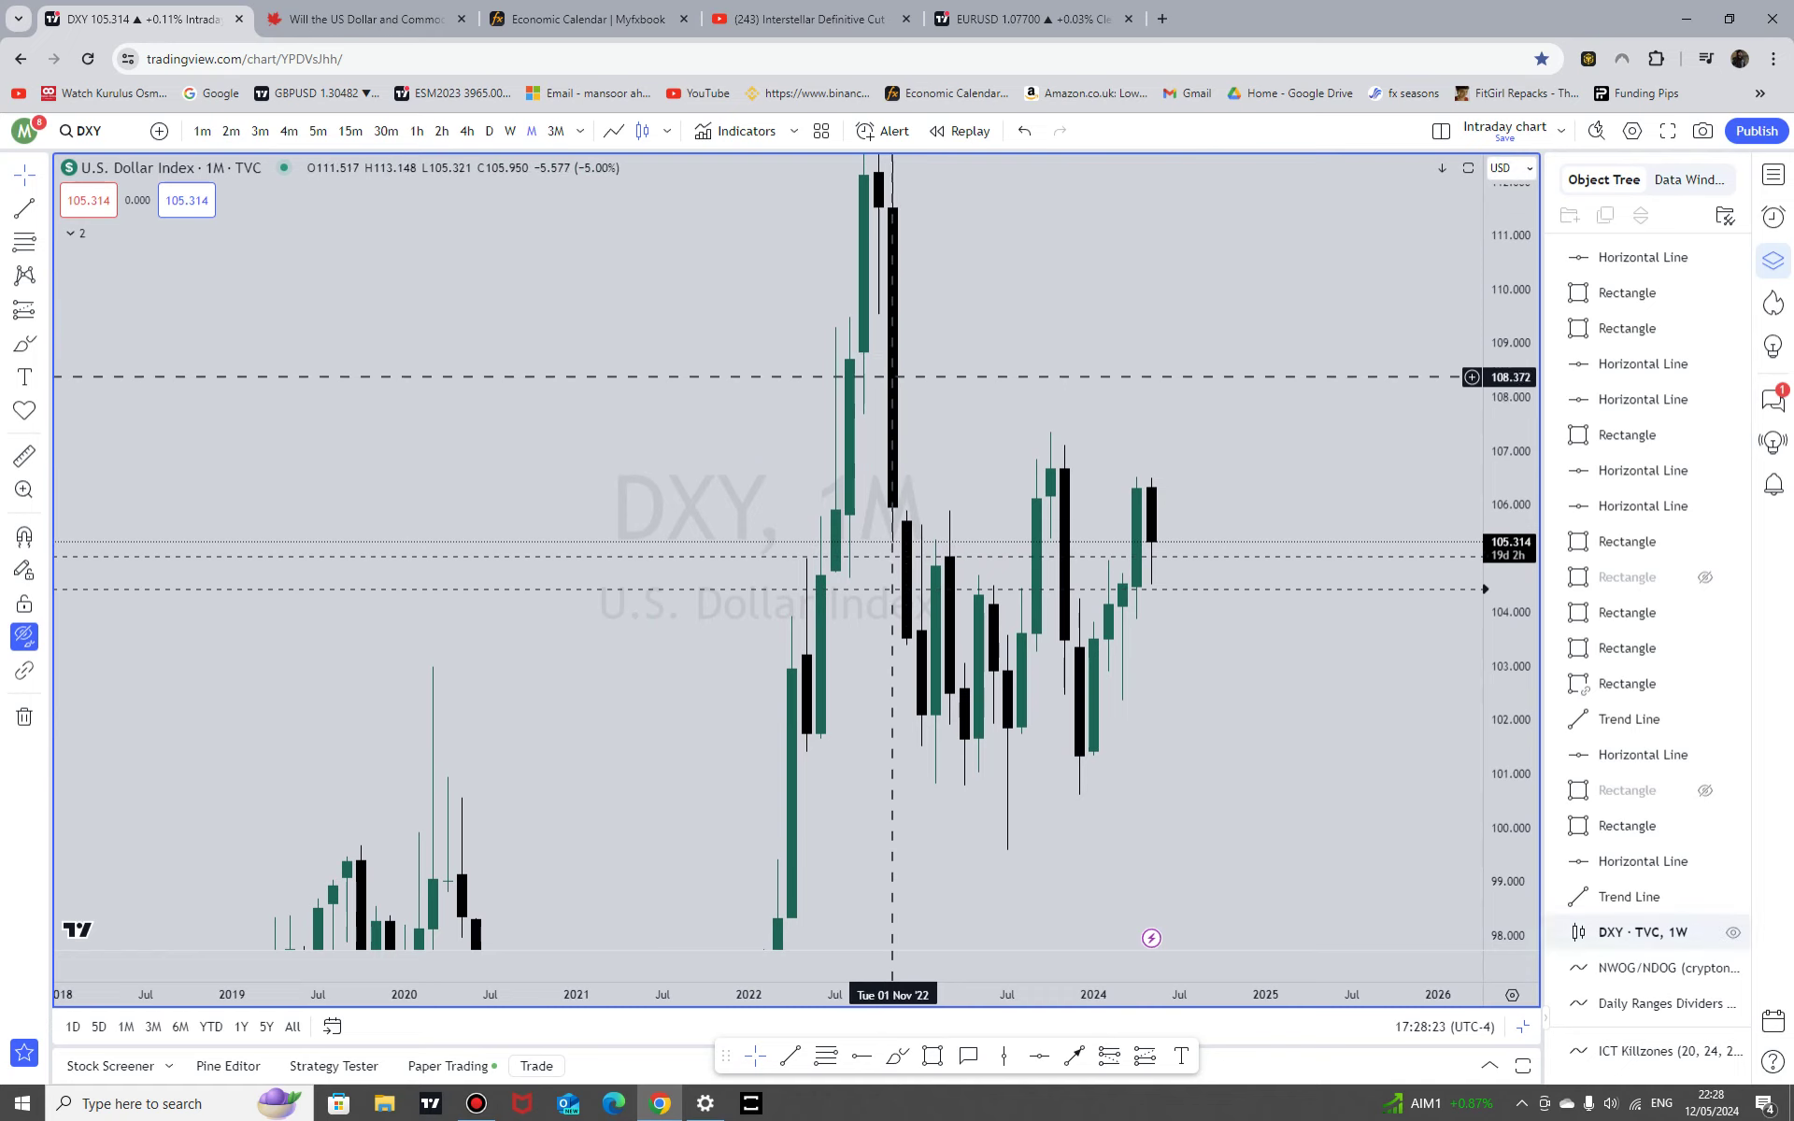
left_click_drag(1509, 392, 1507, 641)
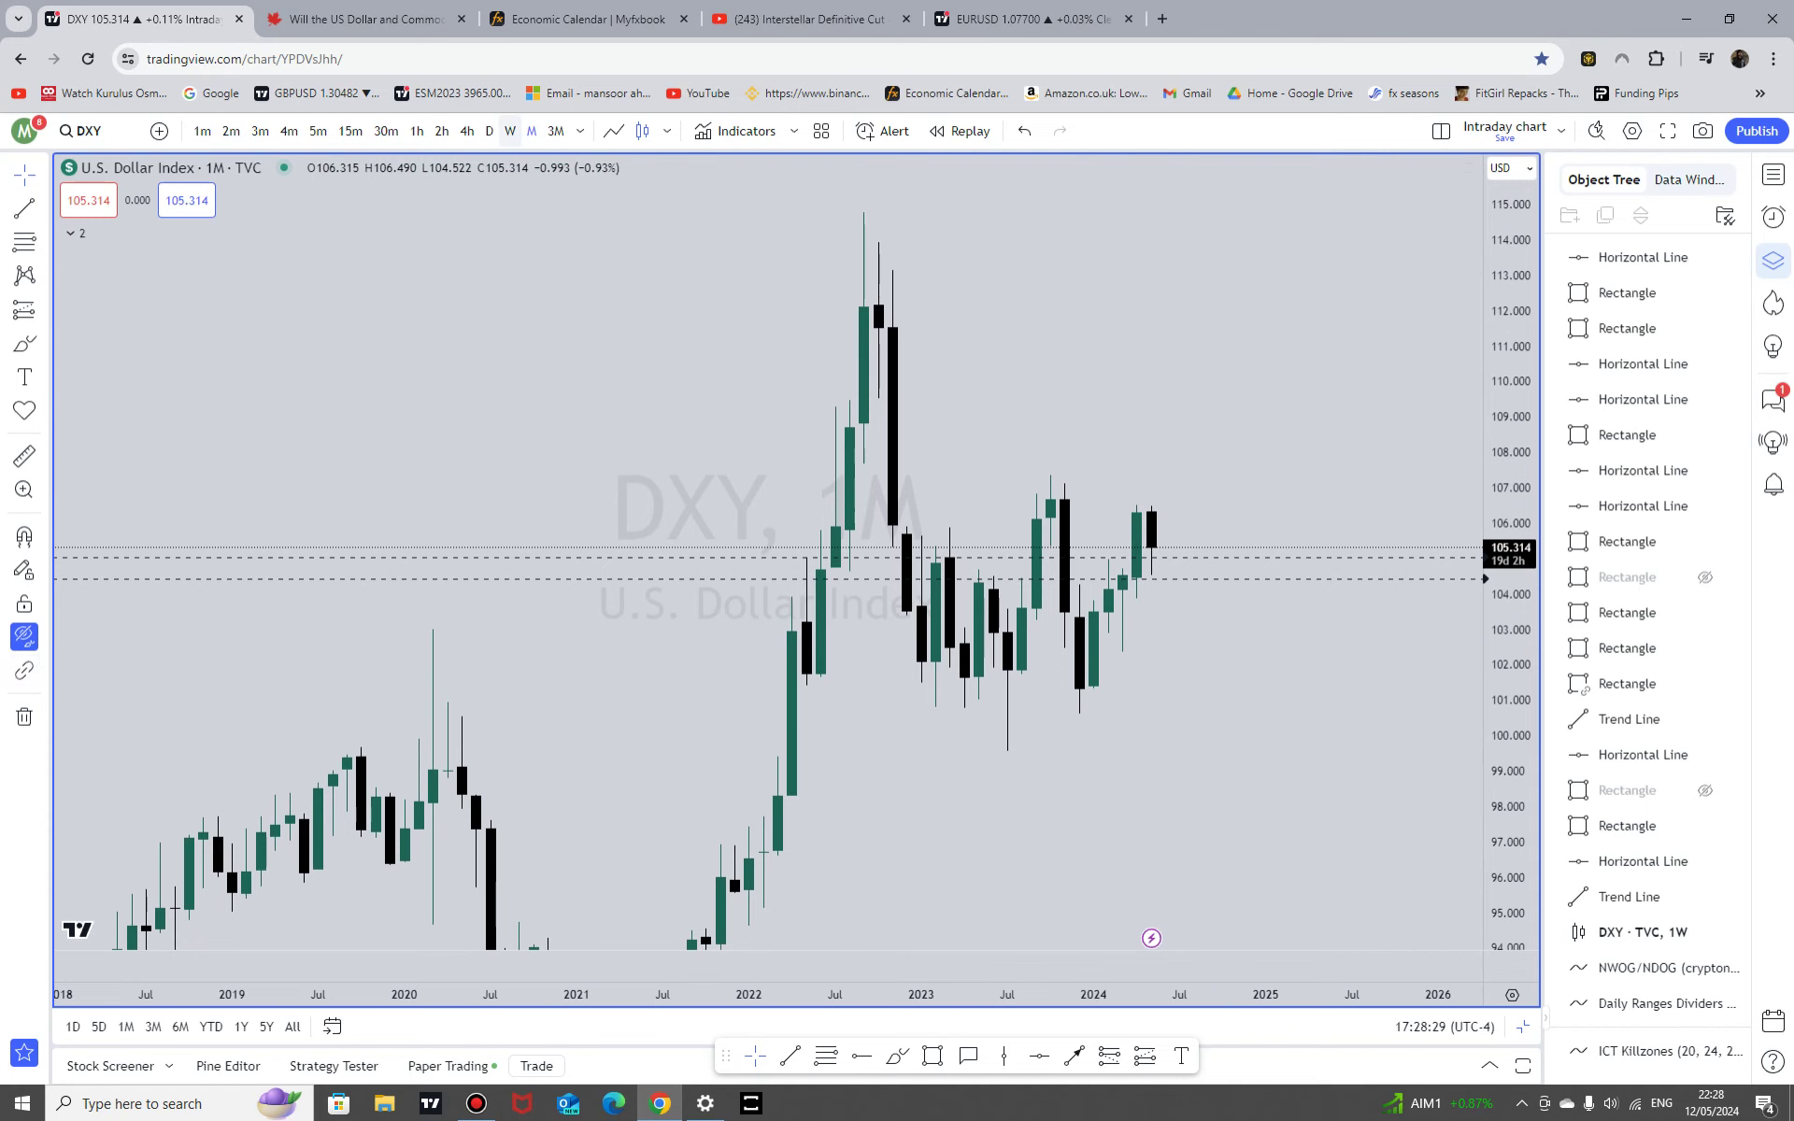
Step: Switch the DXY chart to the weekly timeframe and show all hidden drawings around the current price
left_click(510, 130)
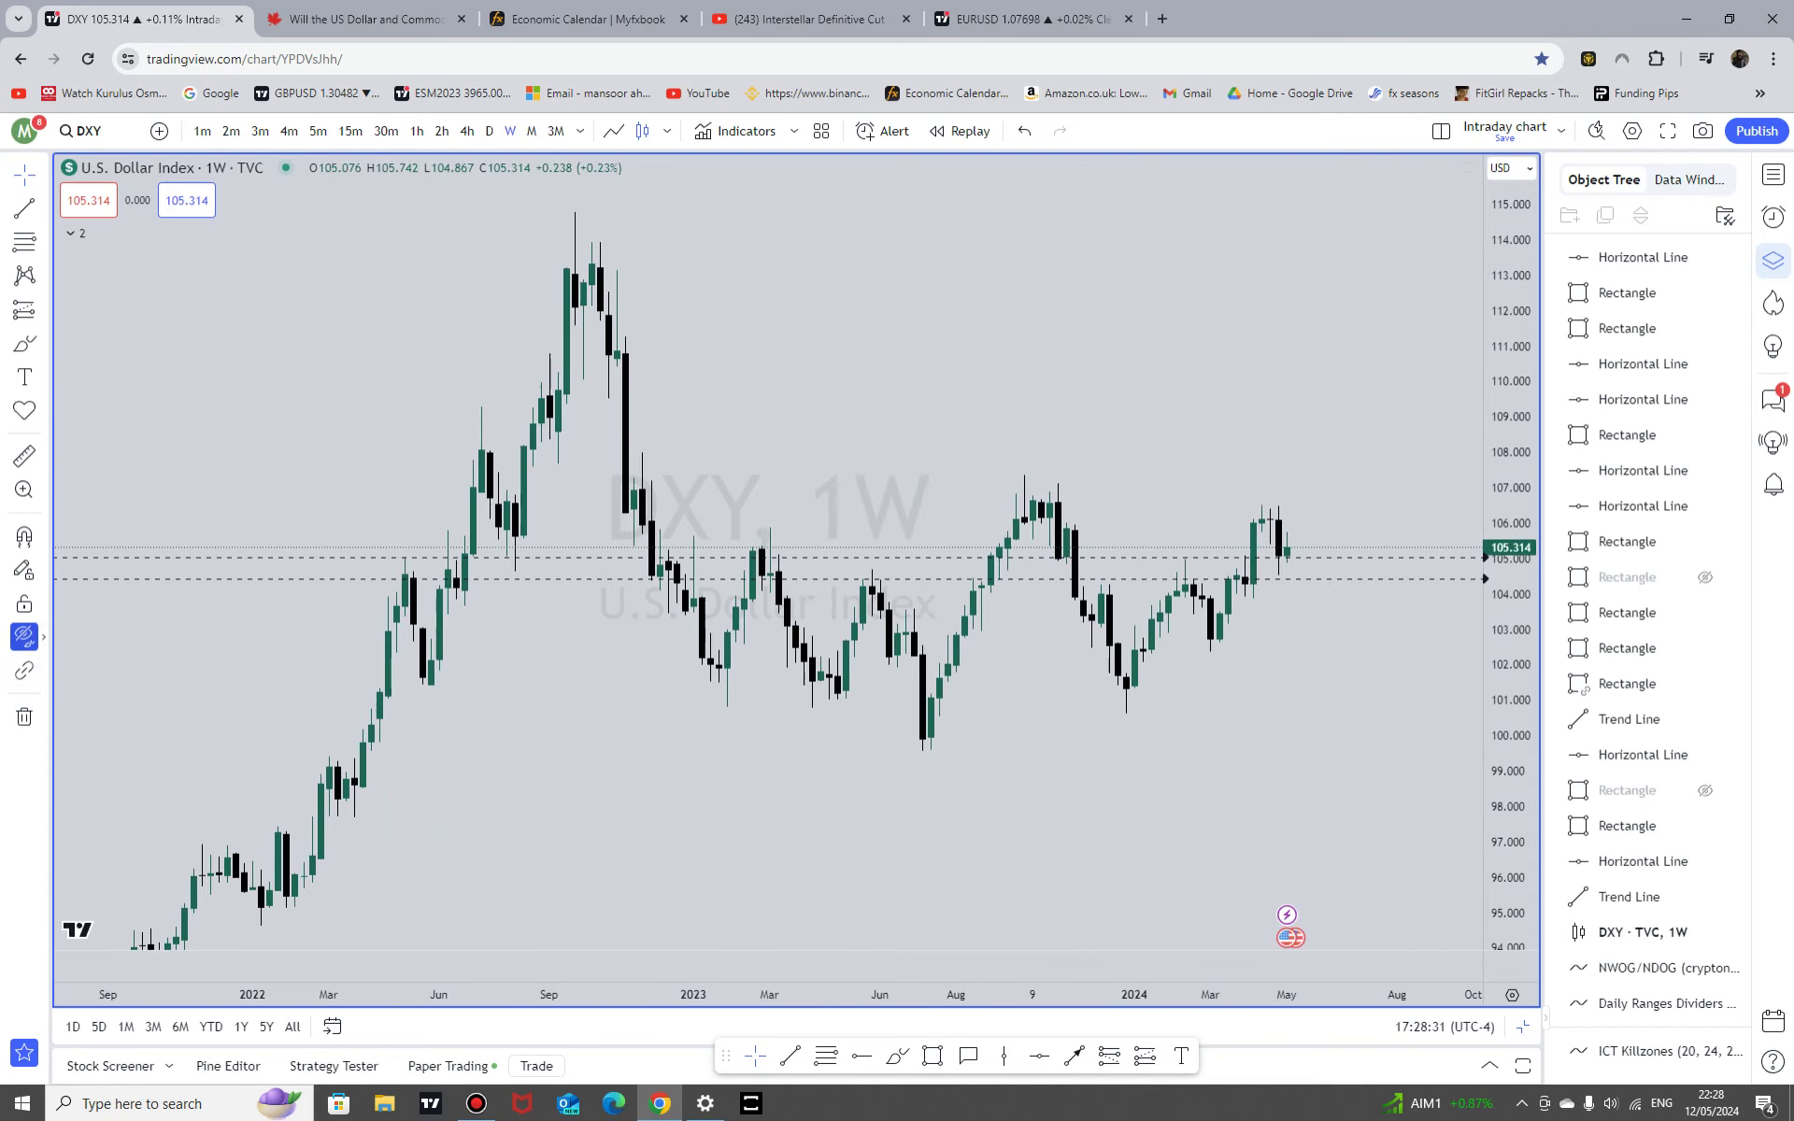
left_click(24, 637)
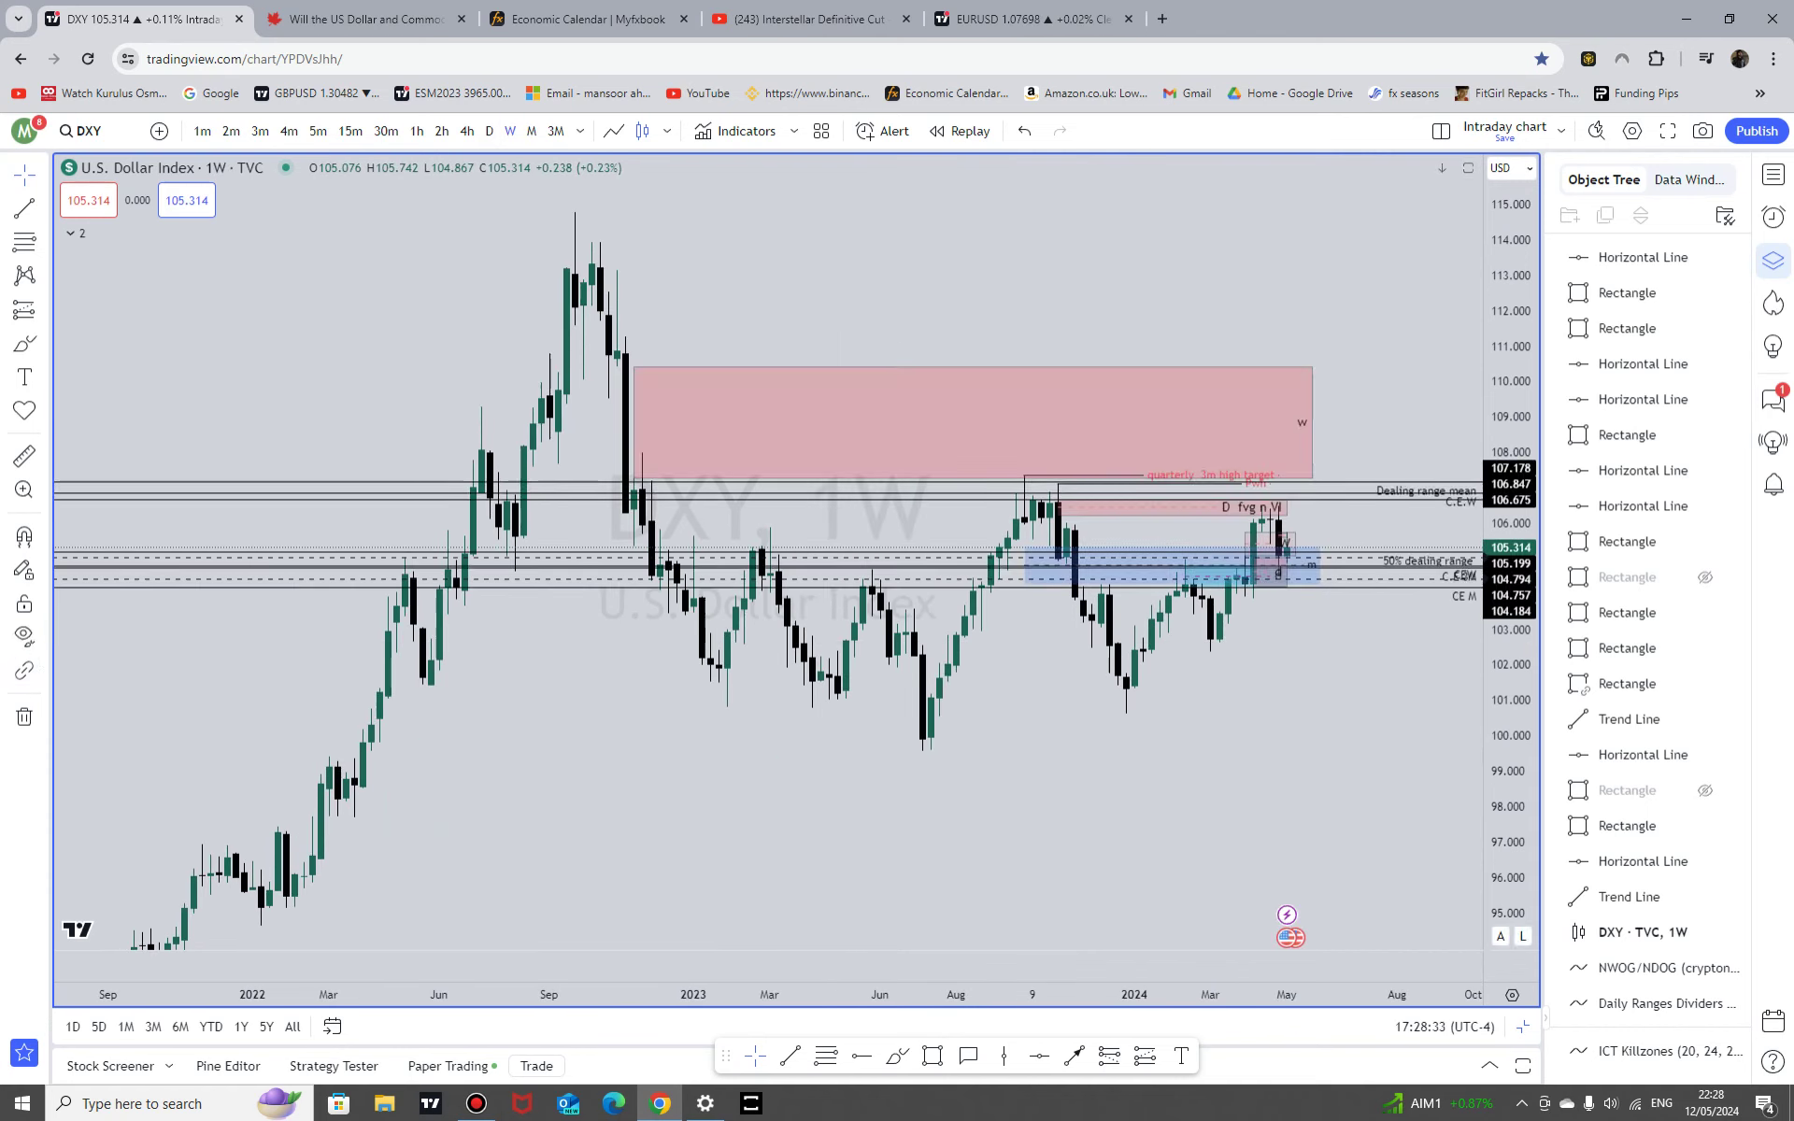
scroll(1470, 773, "up", 3)
scroll(1472, 773, "up", 8)
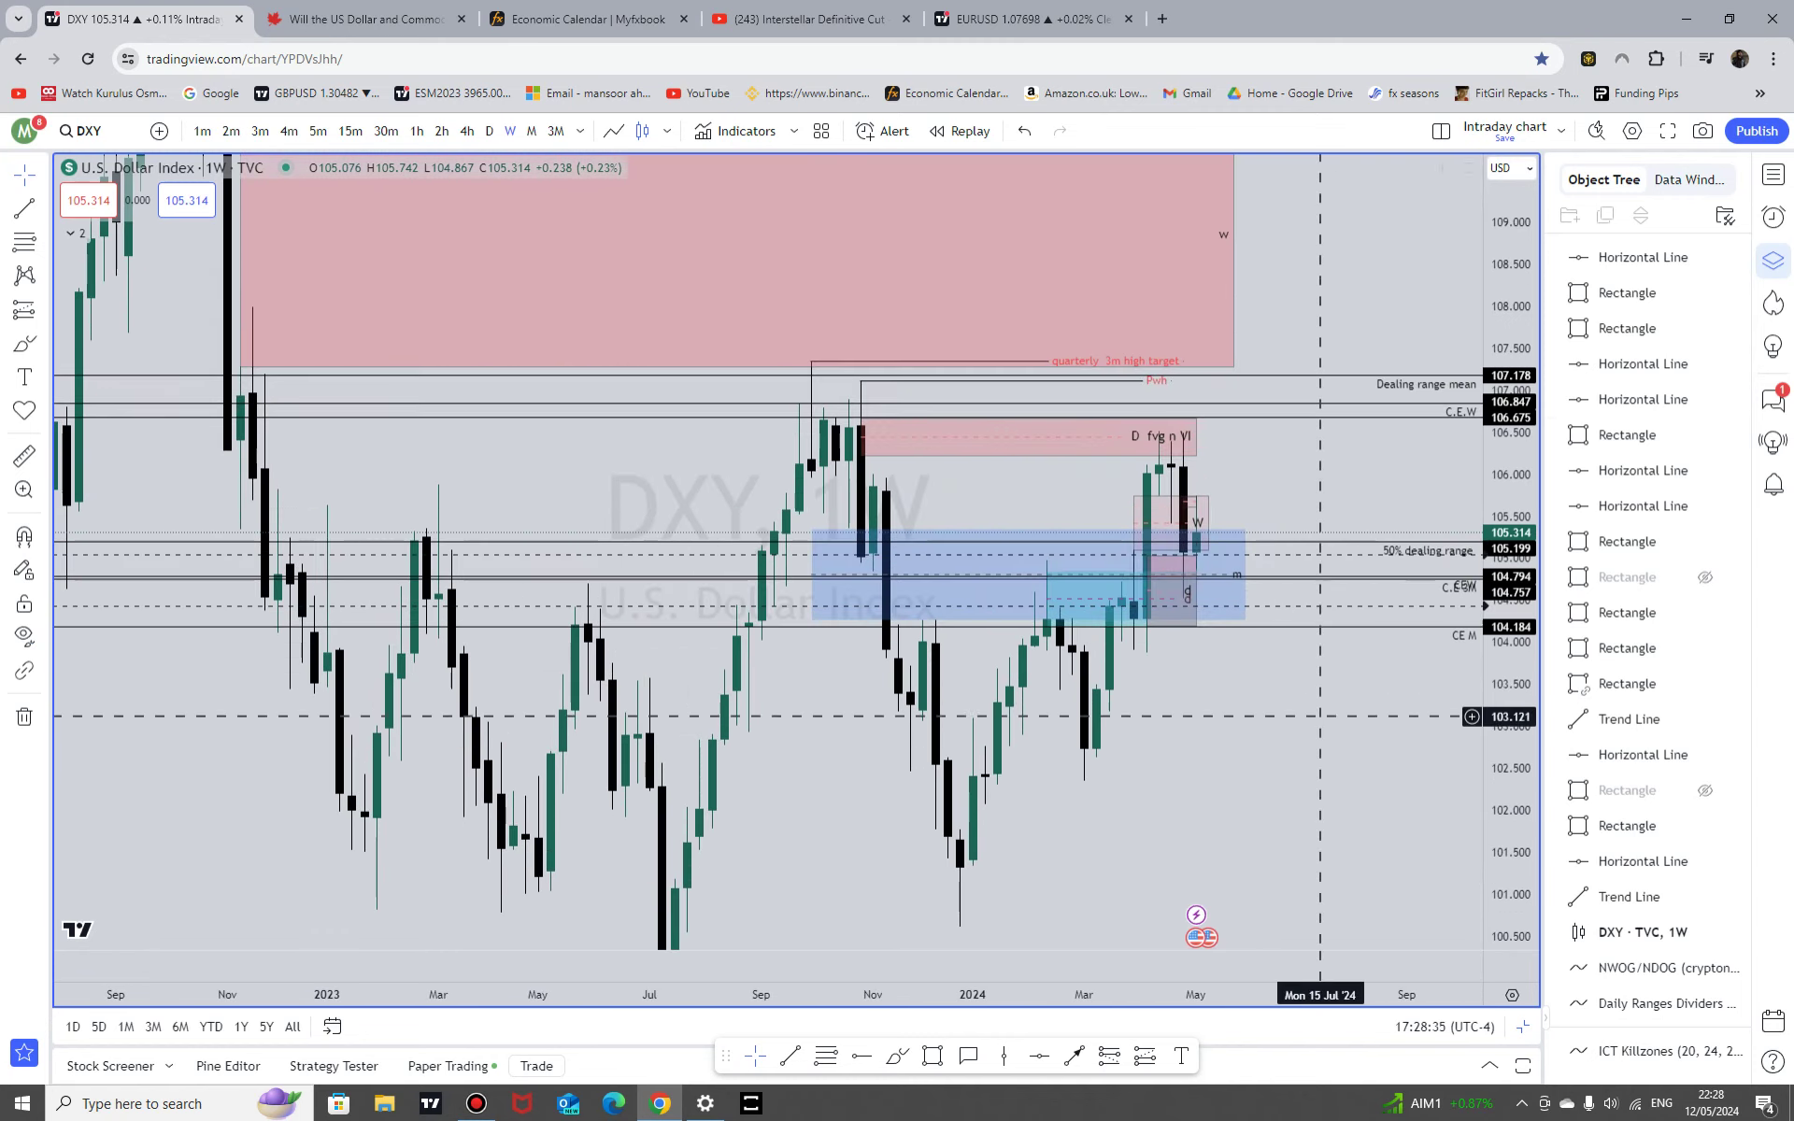
left_click_drag(1507, 792, 1503, 350)
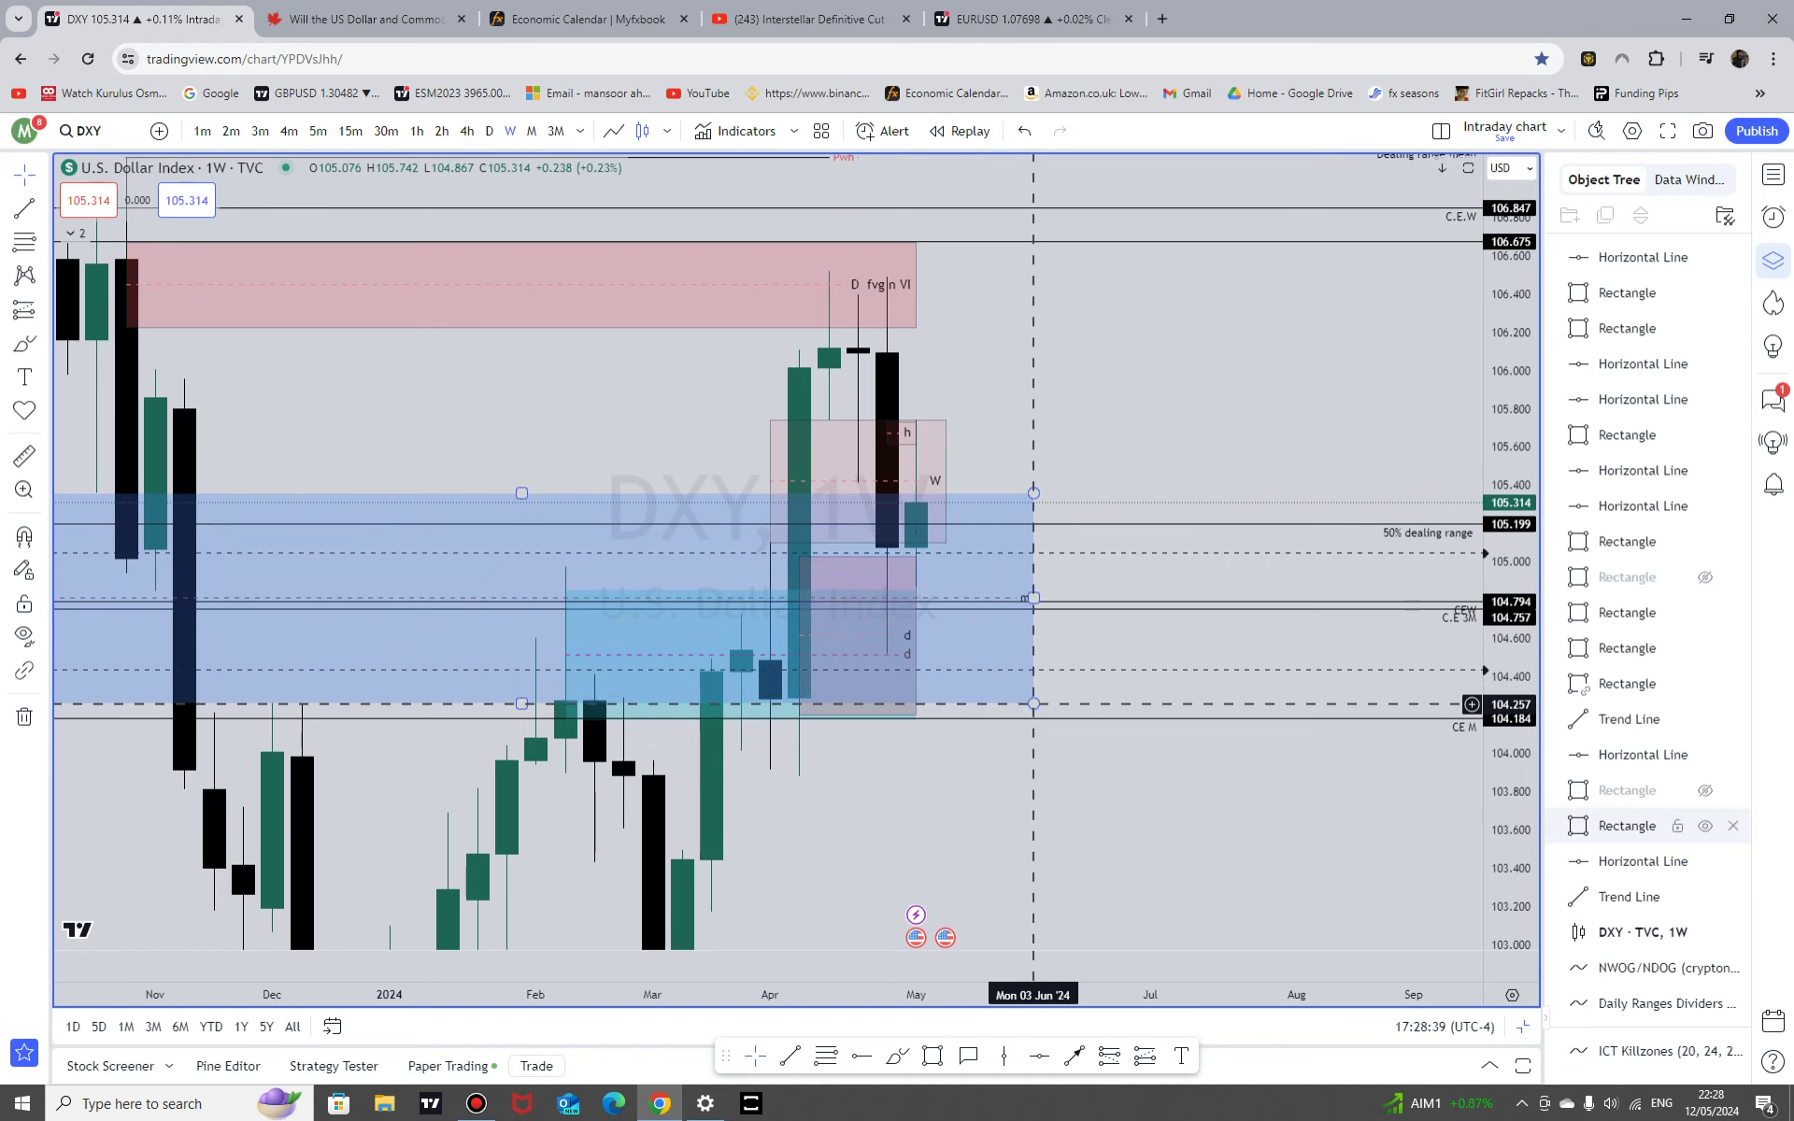
Step: Select the blue rectangle labelled m and compare how price meets it on the monthly and weekly timeframes
left_click(1033, 703)
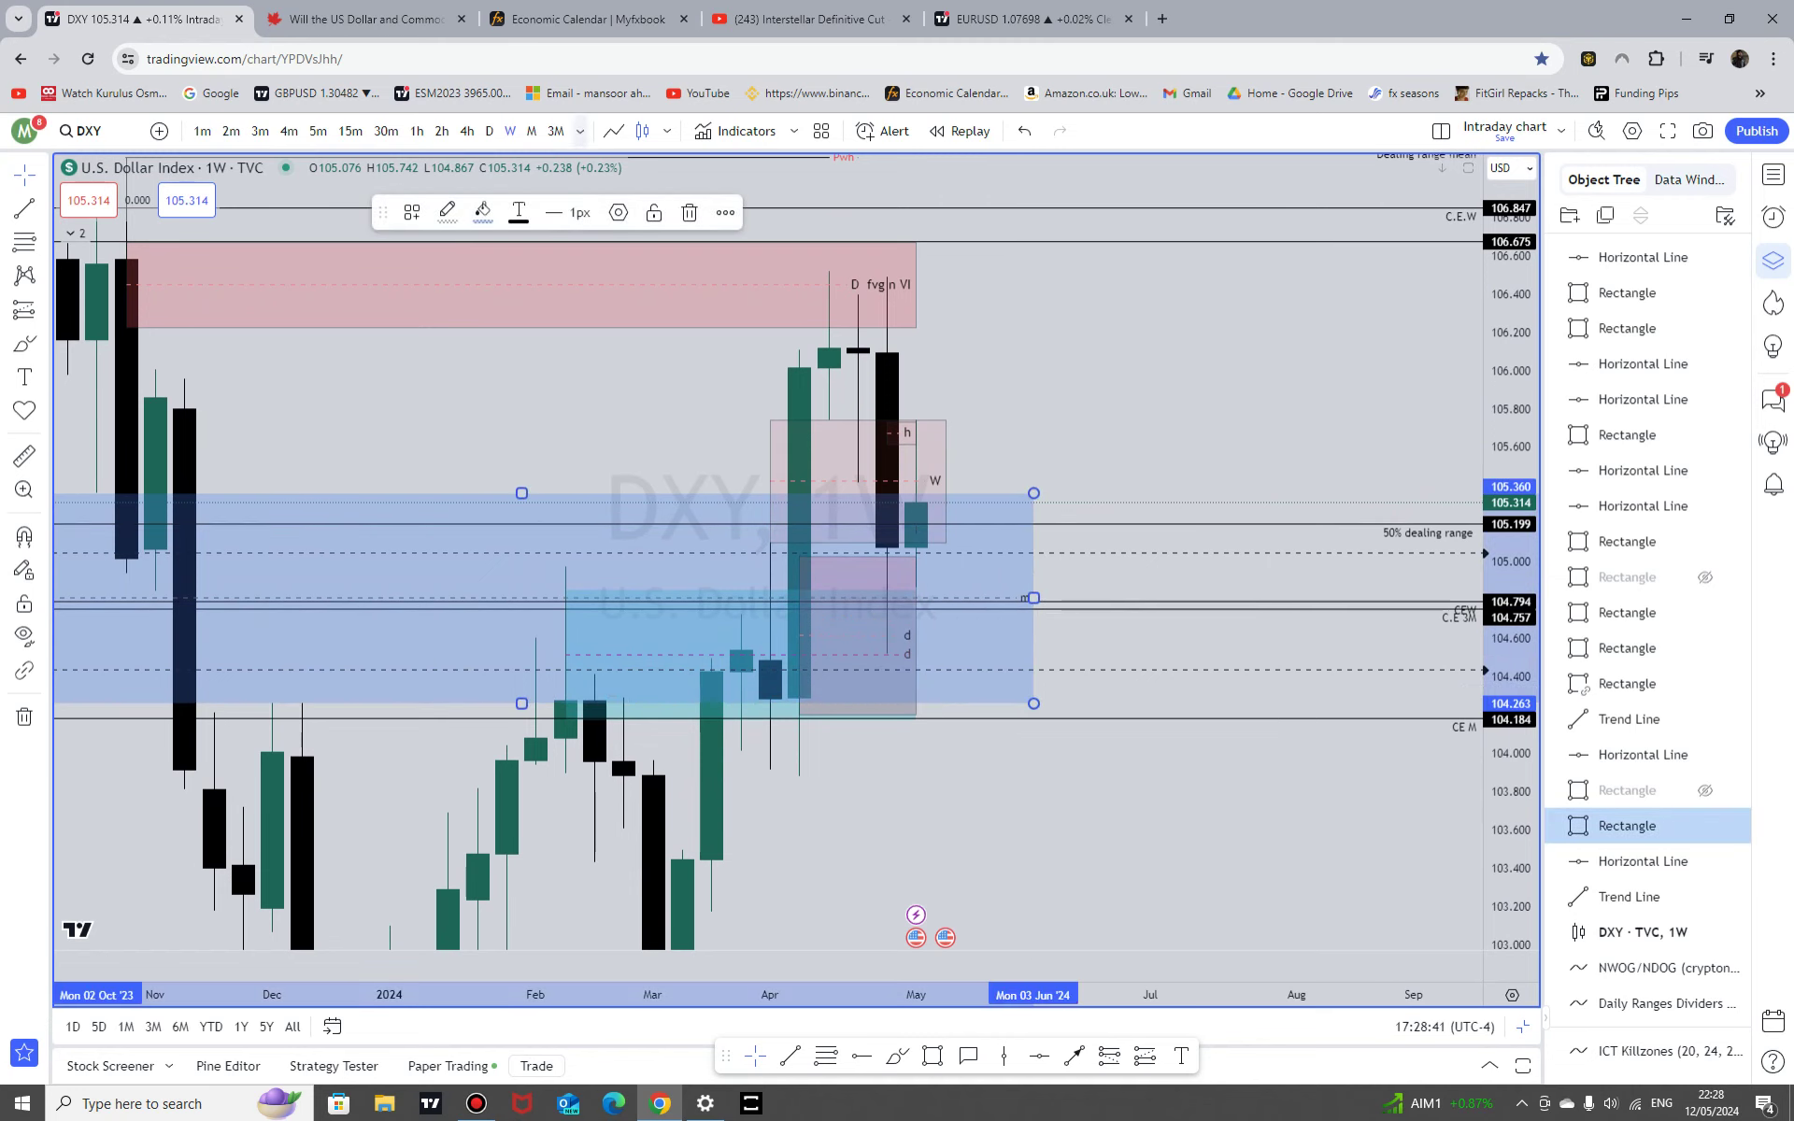
left_click(531, 131)
left_click_drag(1506, 421, 1506, 676)
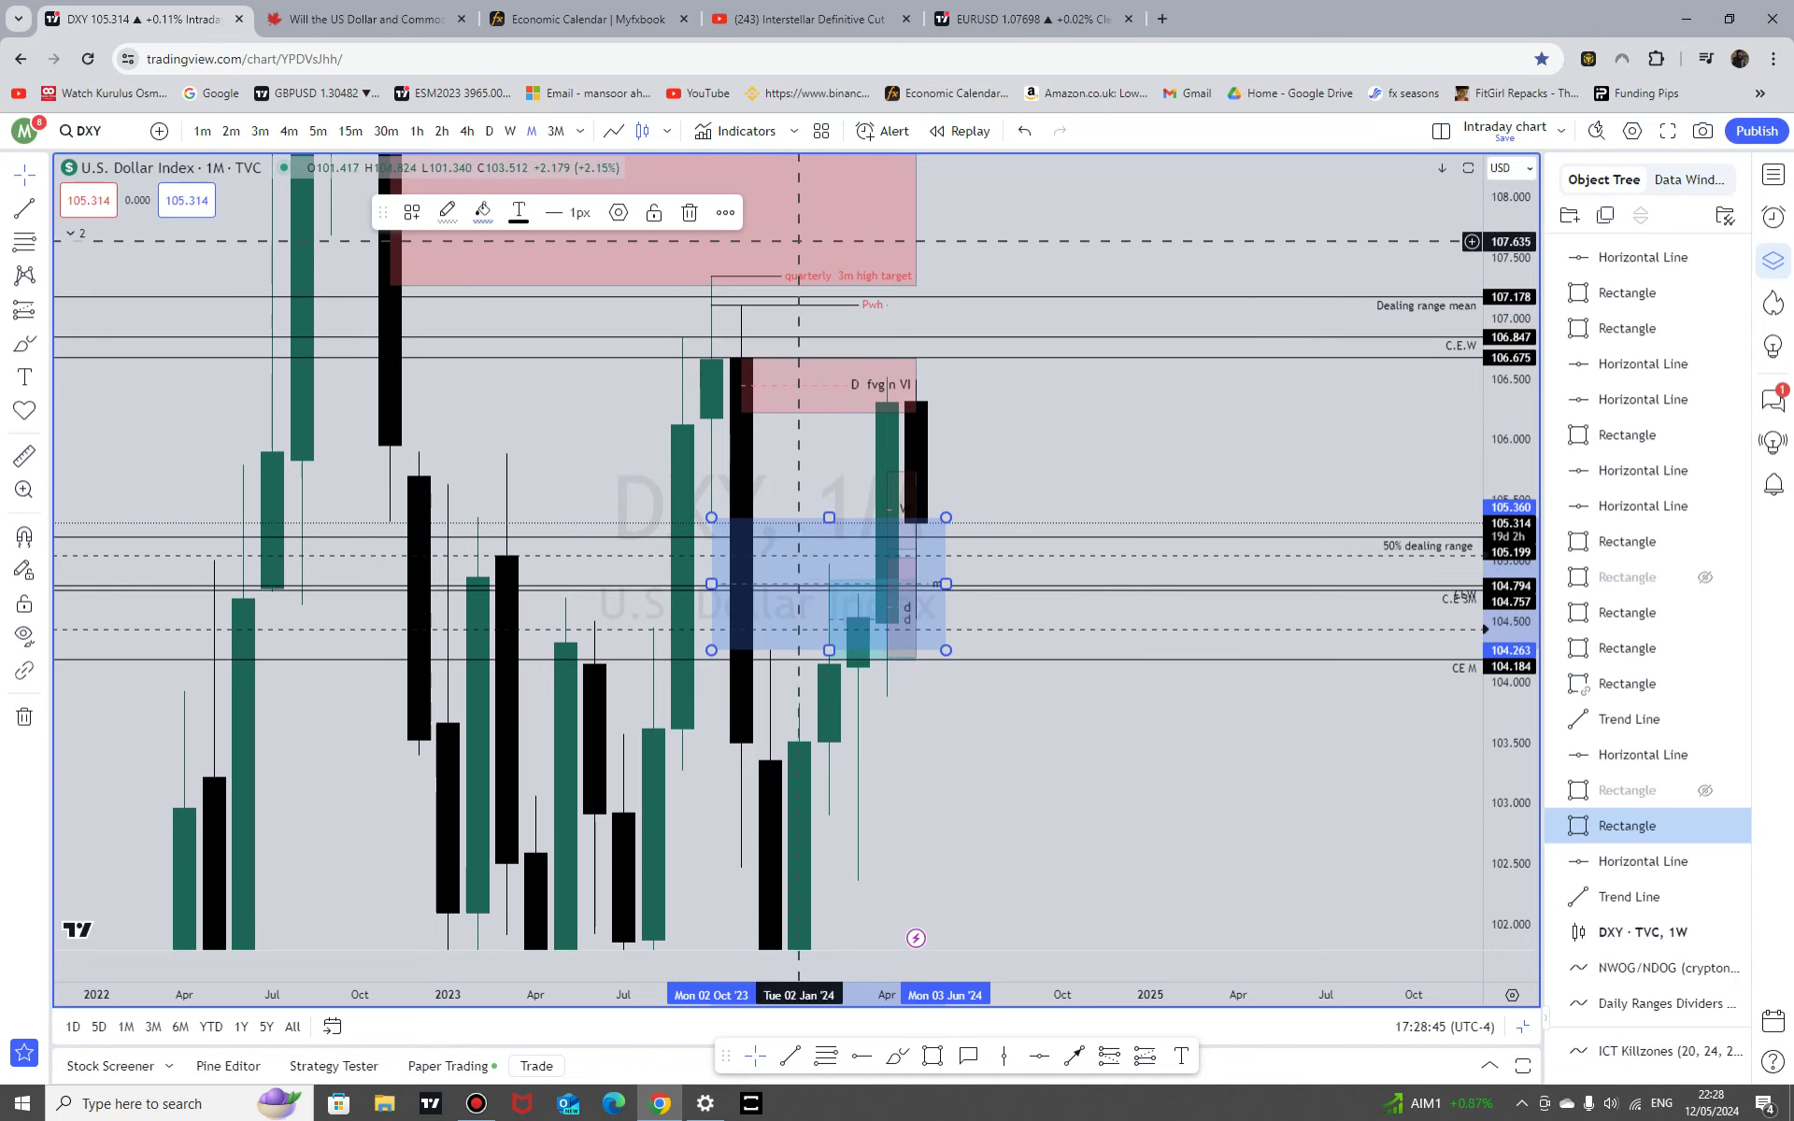
left_click(510, 131)
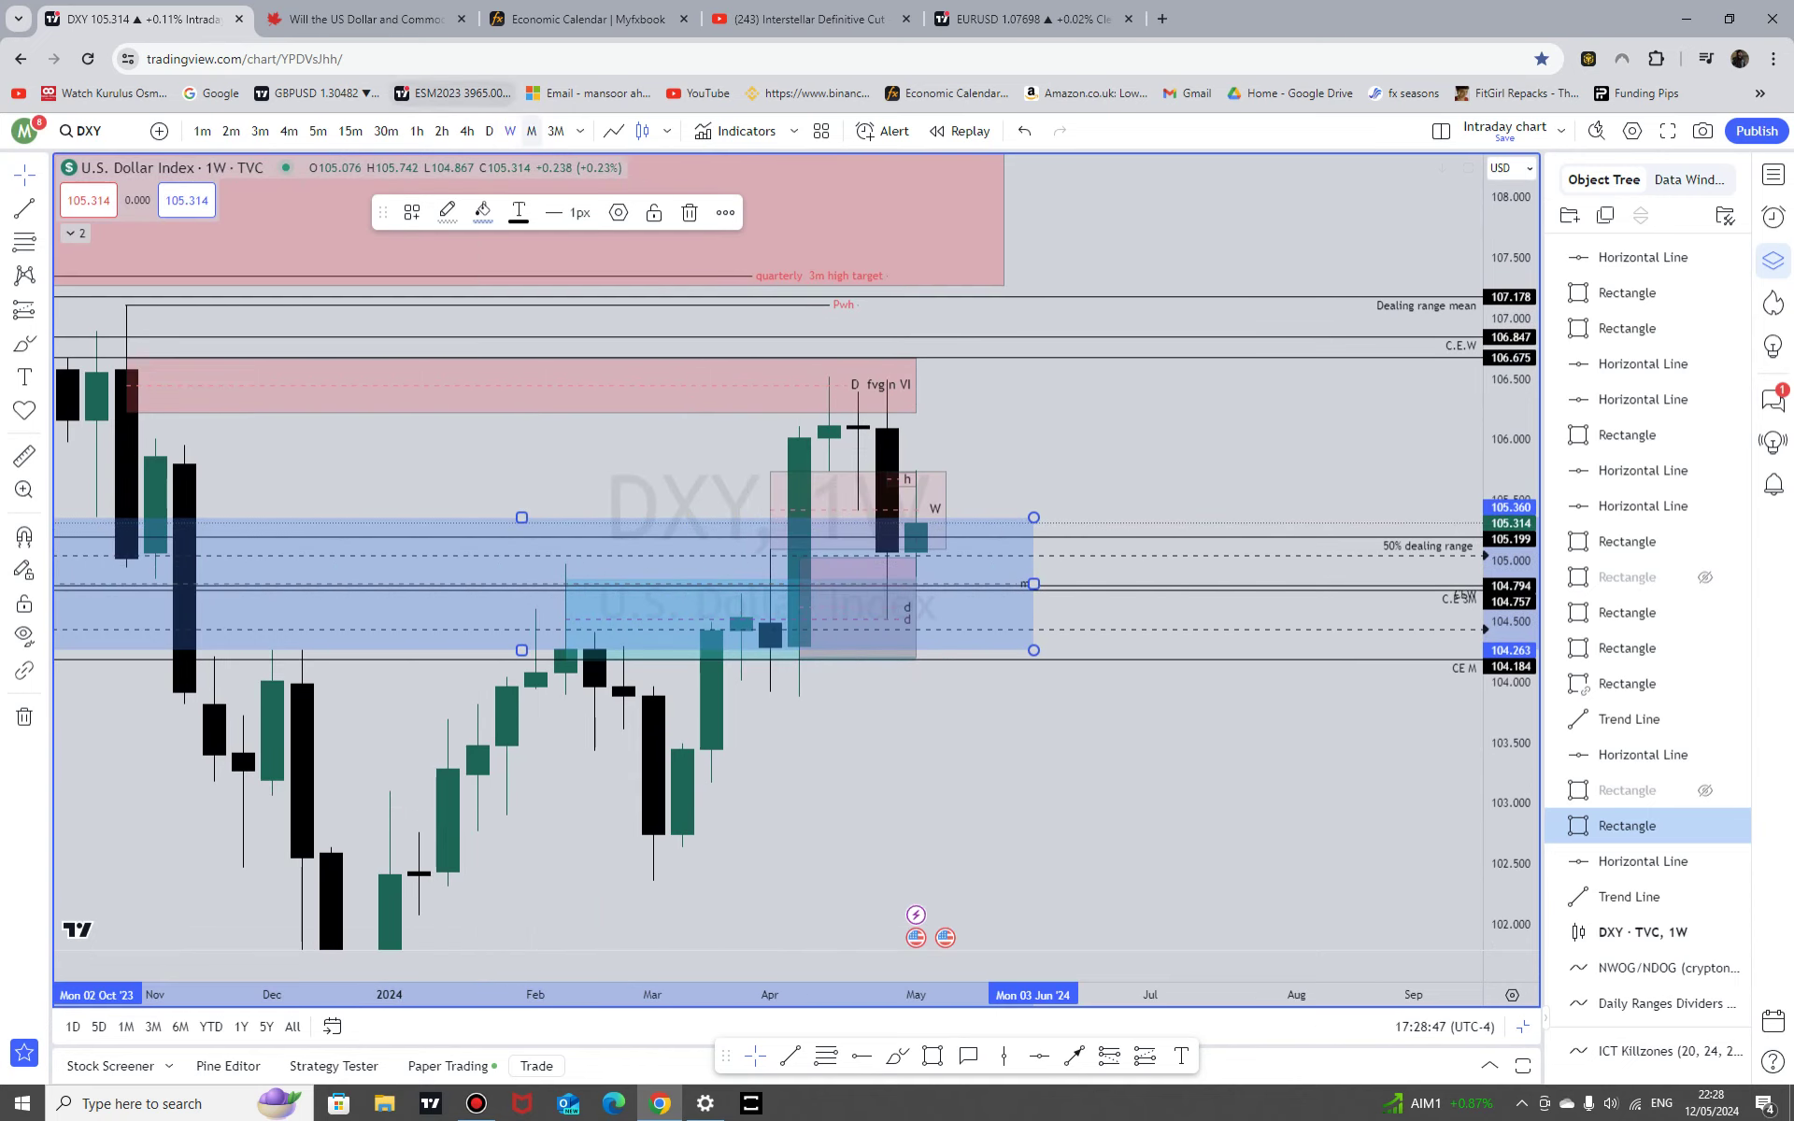
left_click(531, 131)
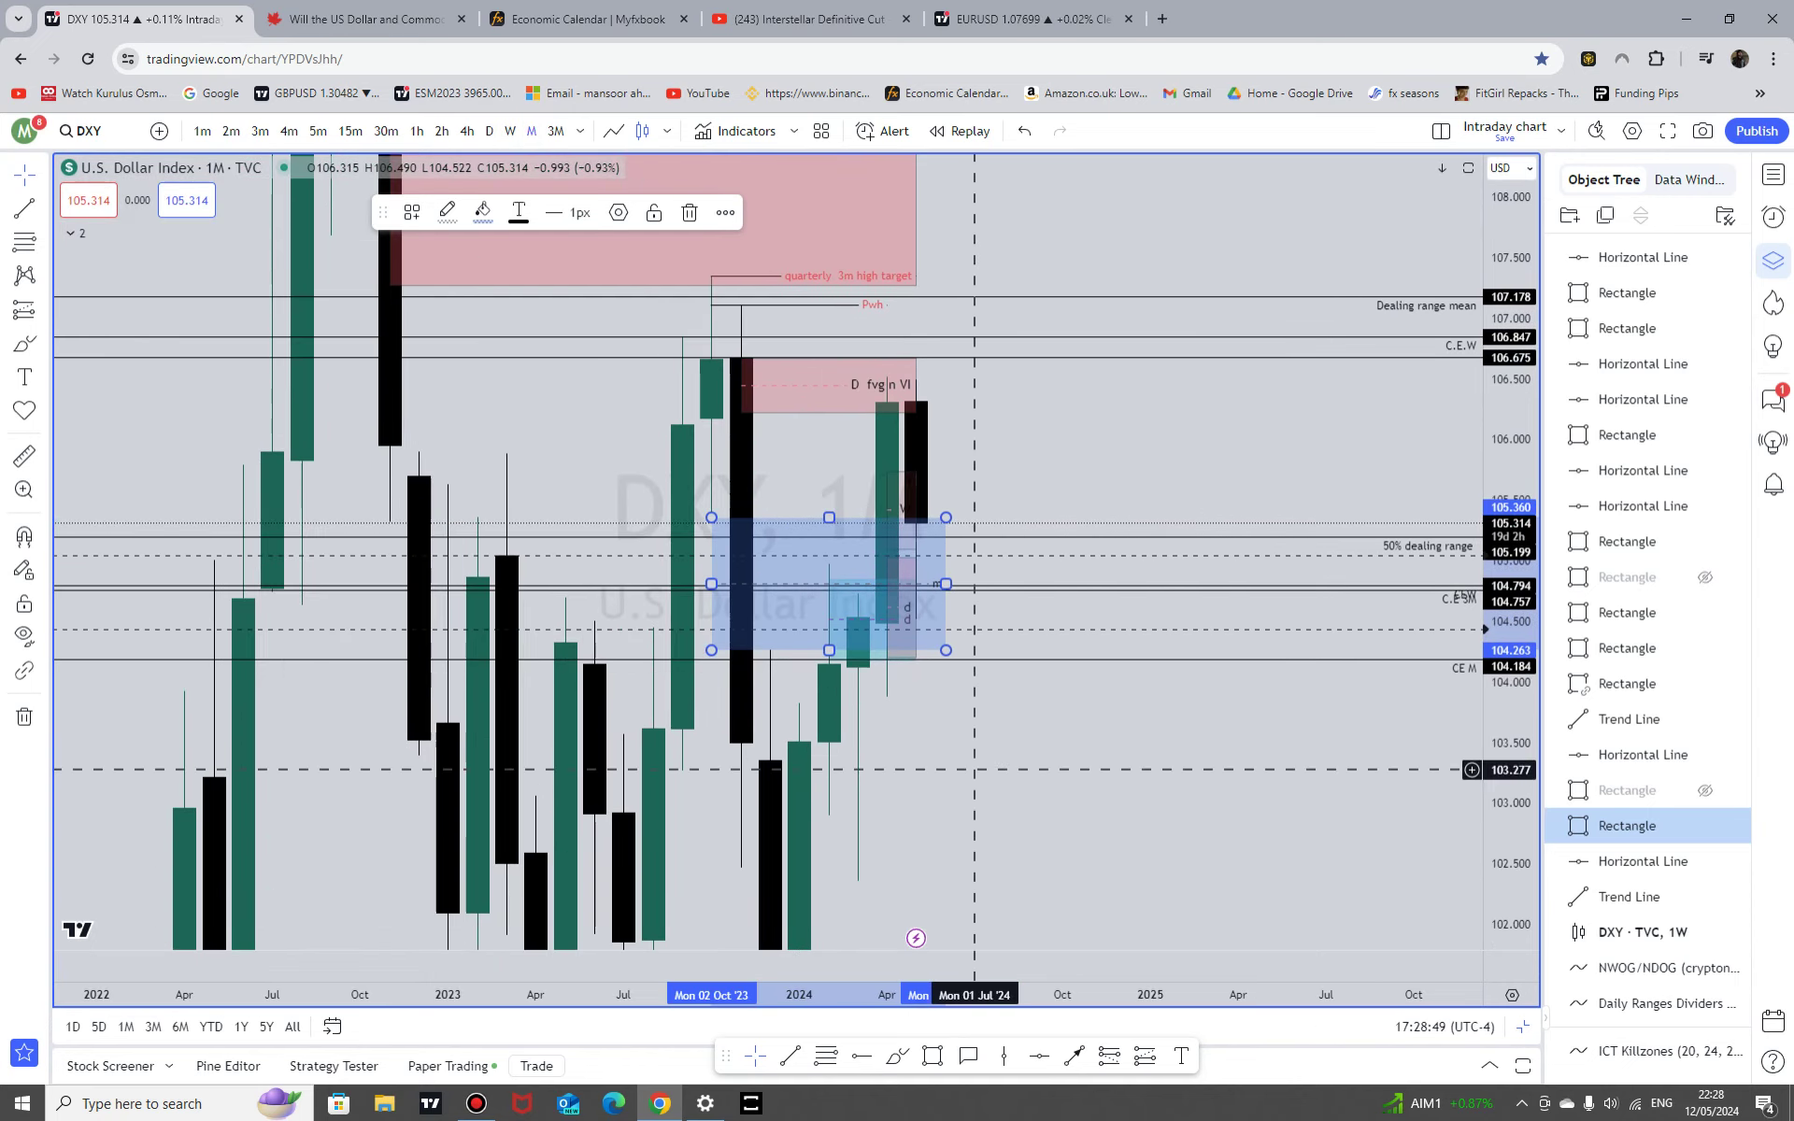
left_click_drag(886, 512, 908, 303)
Step: Return DXY to the weekly timeframe and examine price between the CE M line and the quarterly 3m high target
left_click(510, 131)
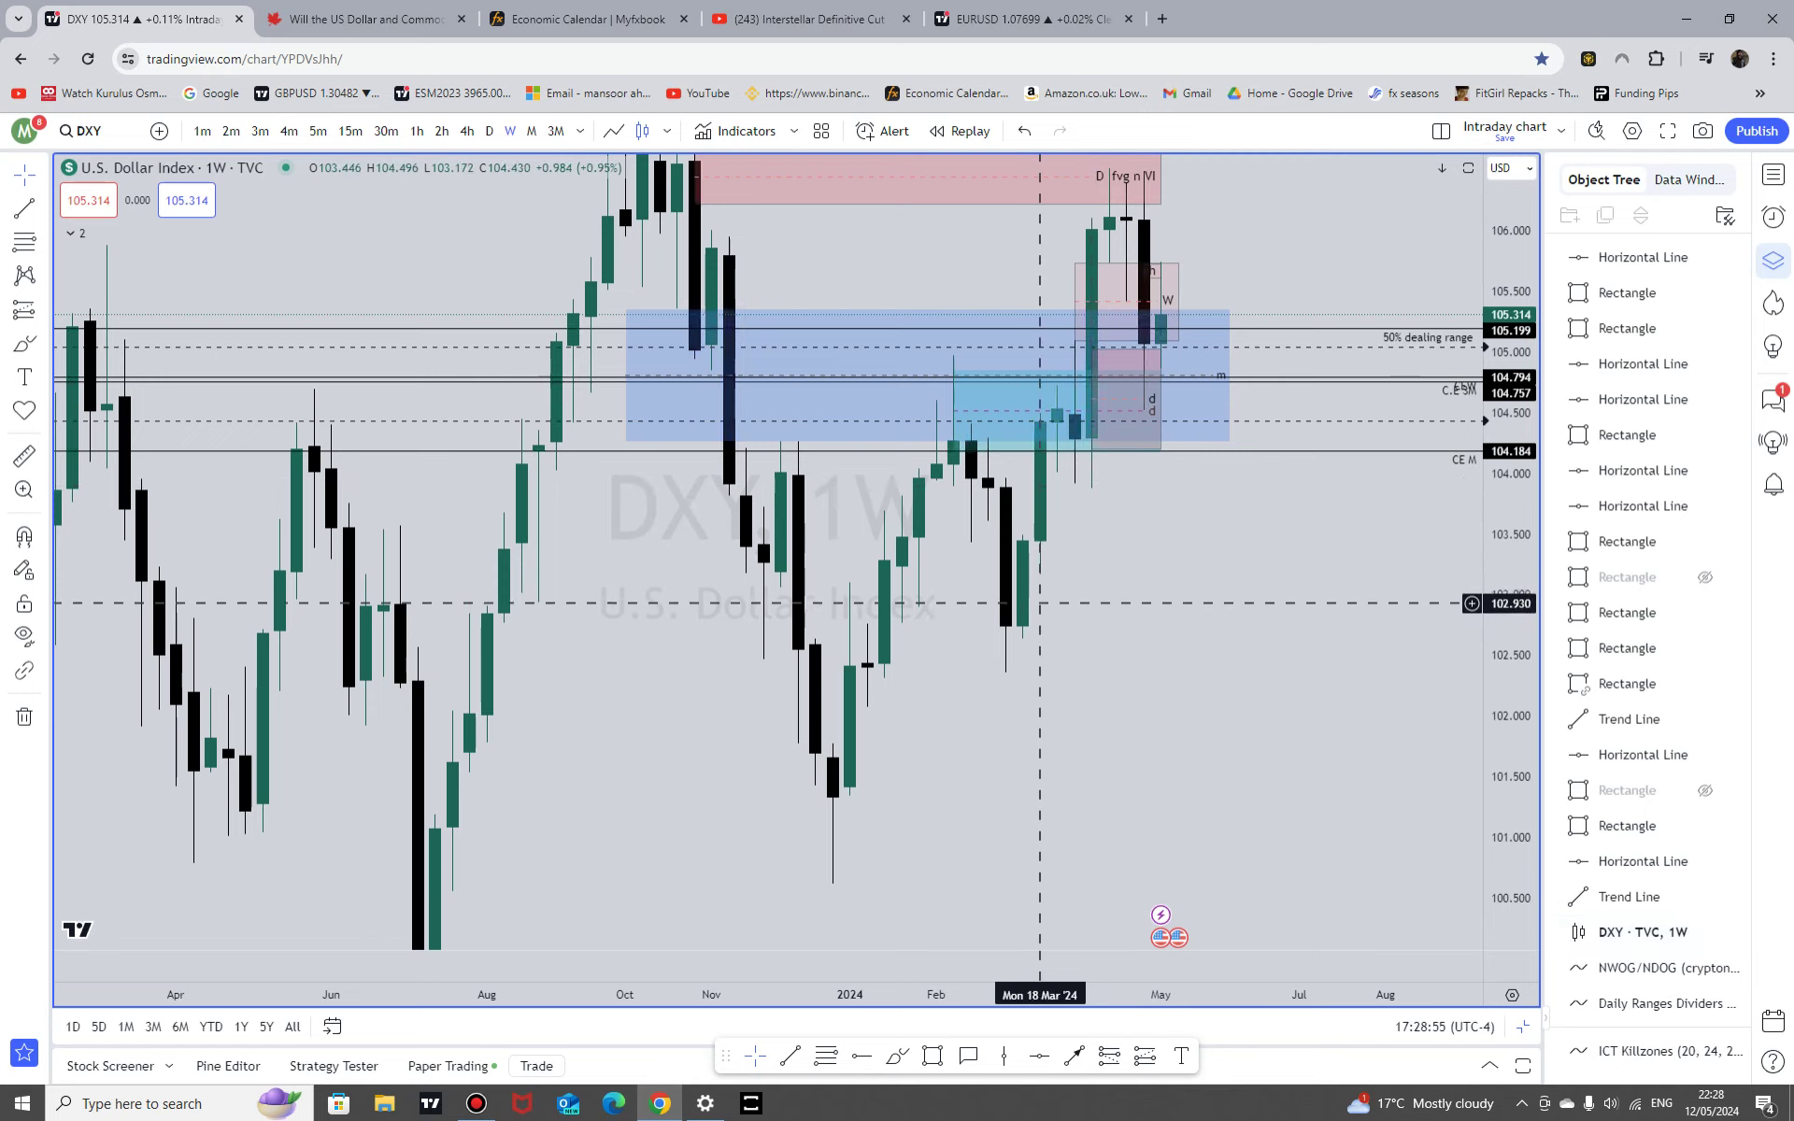
left_click_drag(1367, 527, 1364, 685)
scroll(1363, 685, "up", 3)
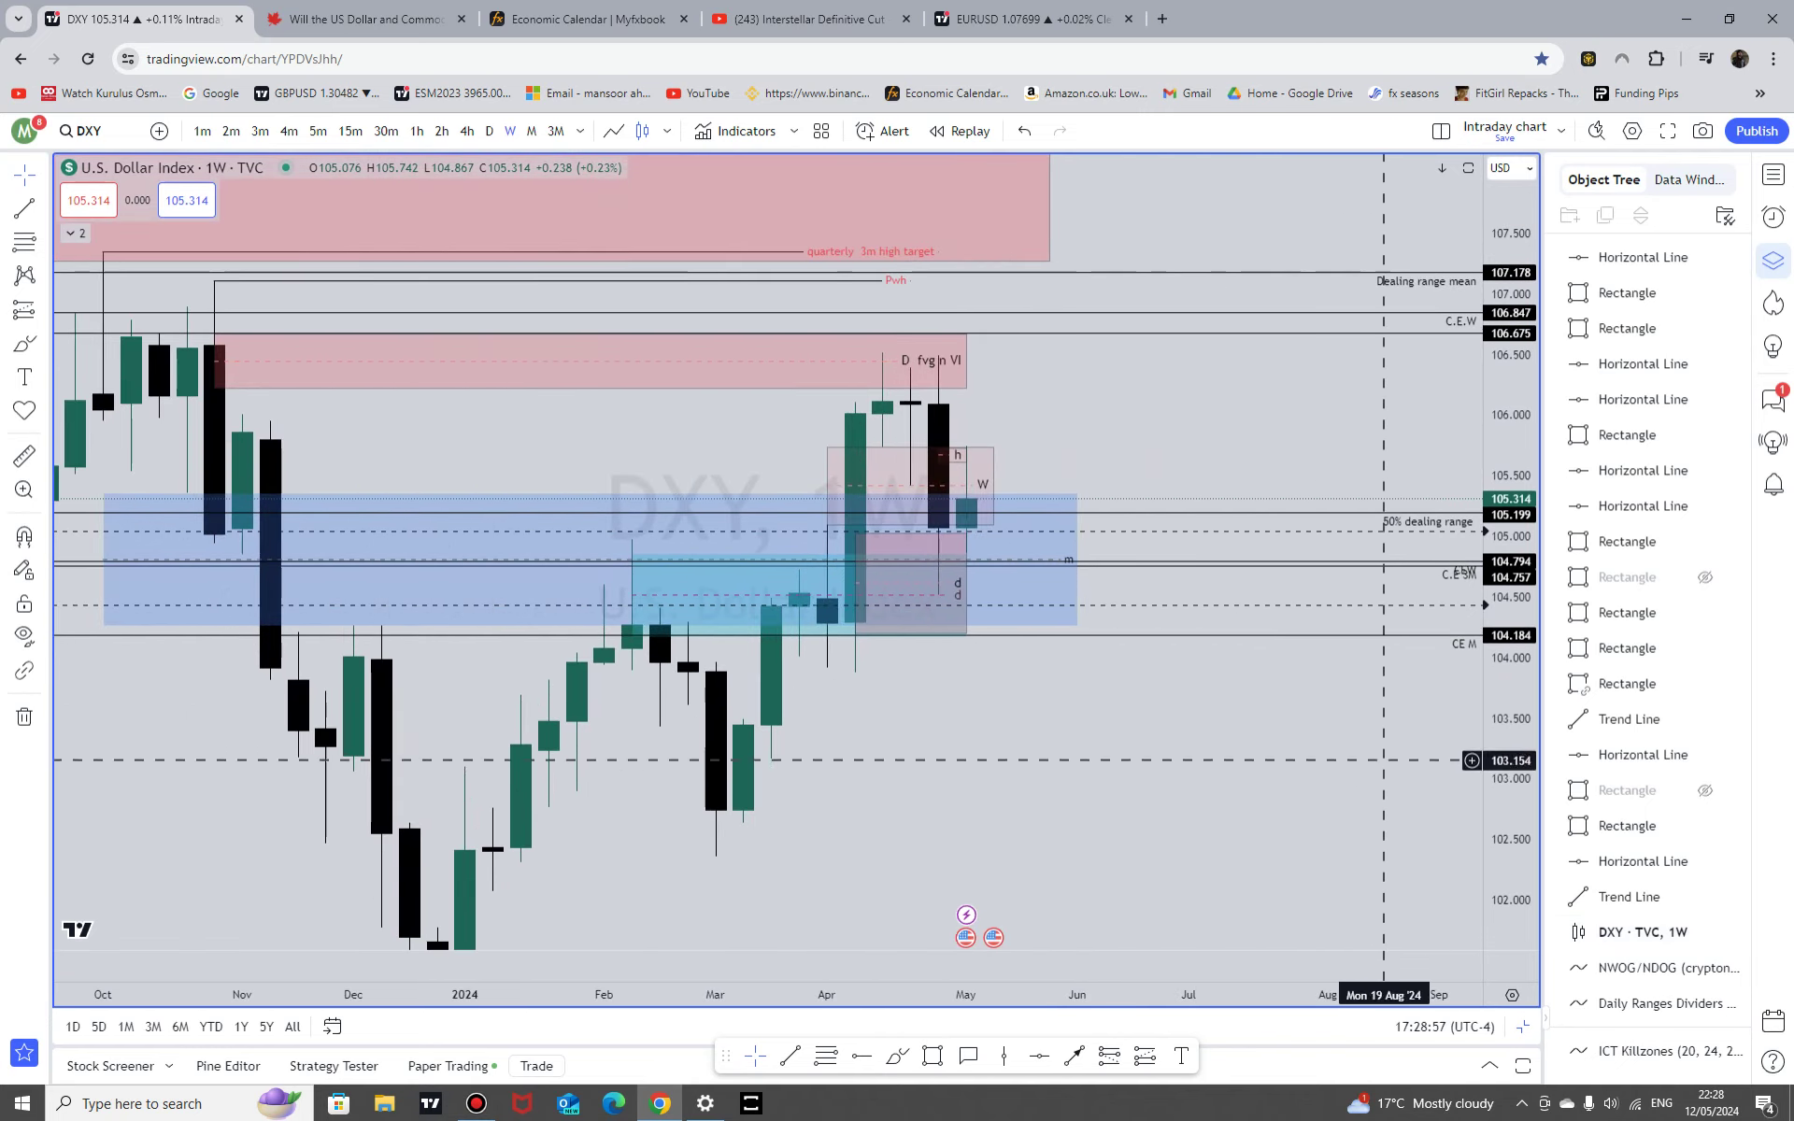
scroll(1271, 494, "up", 2)
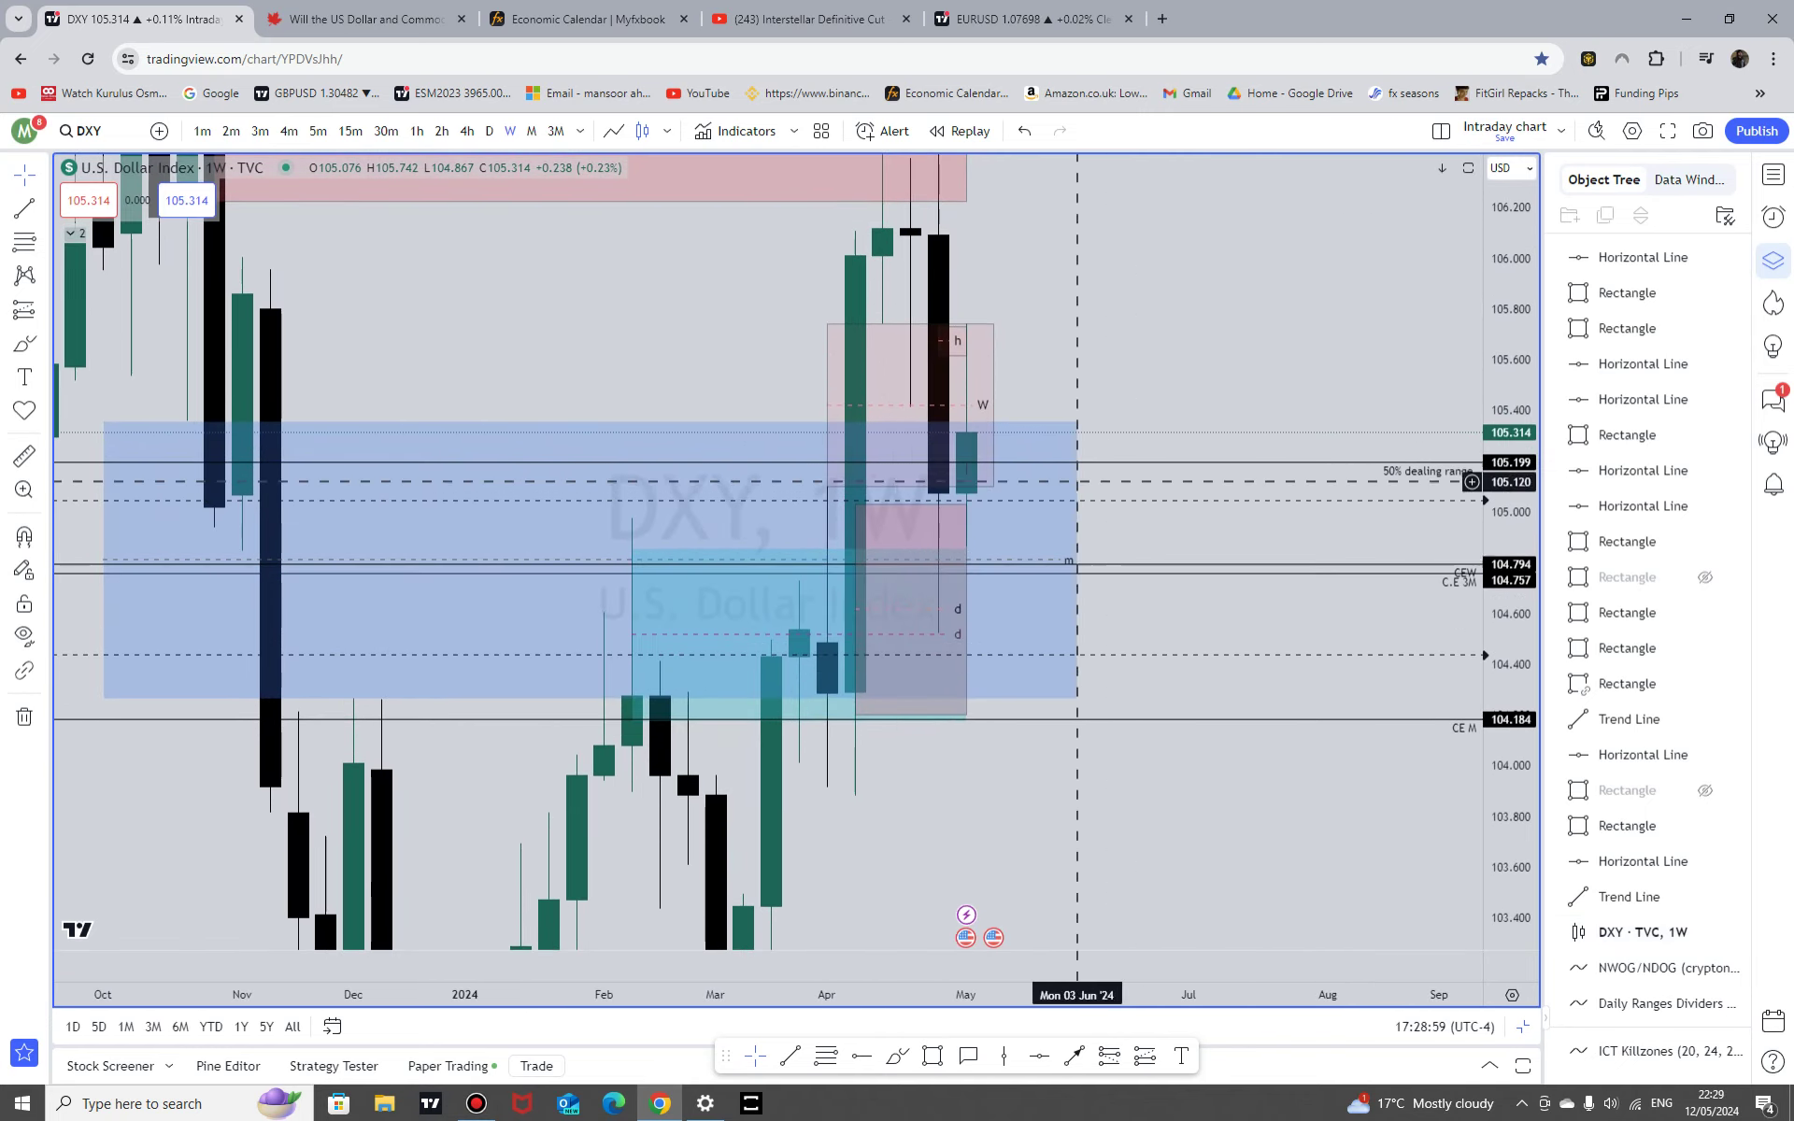
left_click_drag(1509, 299, 1378, 409)
scroll(1345, 748, "down", 5)
scroll(1388, 733, "up", 6)
left_click_drag(1275, 345, 1437, 514)
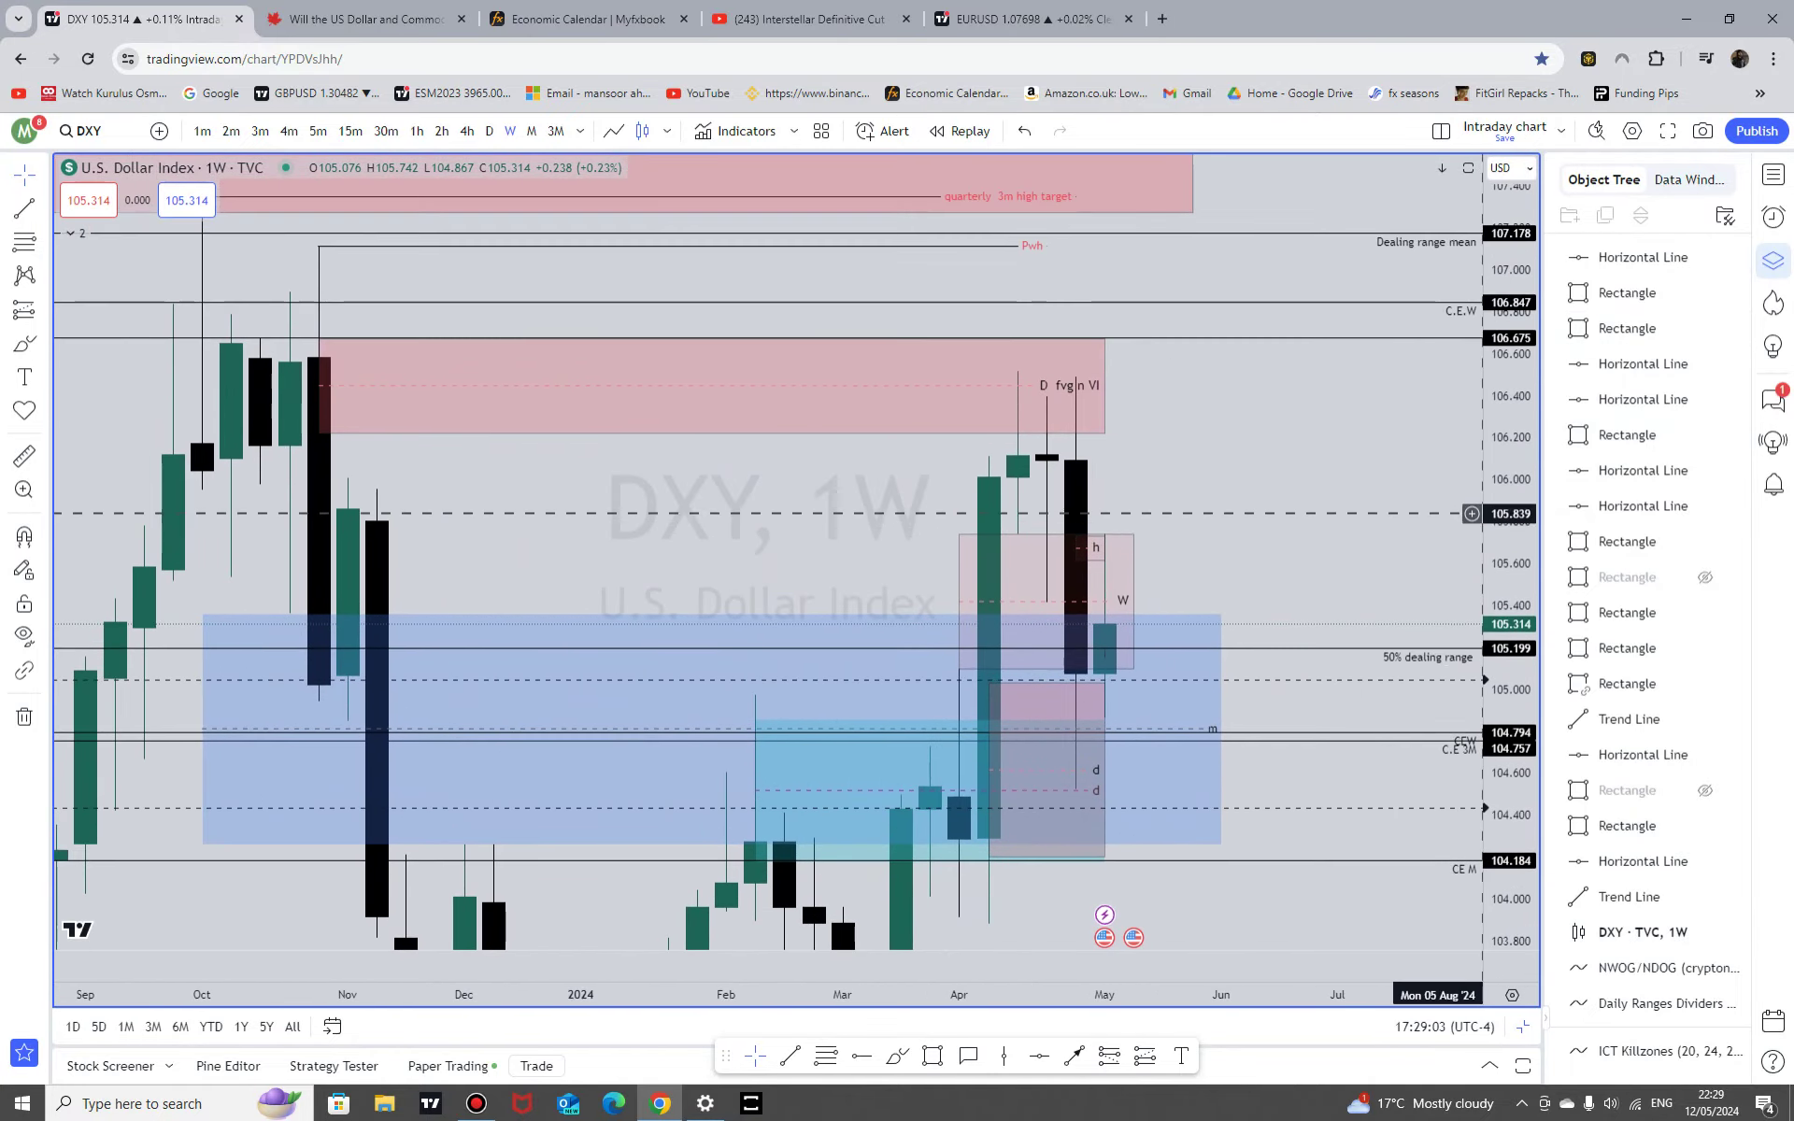
Step: Switch to the Myfxbook economic calendar and review the USD and EUR events from May 13 to May 19, 2024
left_click(591, 18)
scroll(897, 766, "up", 20)
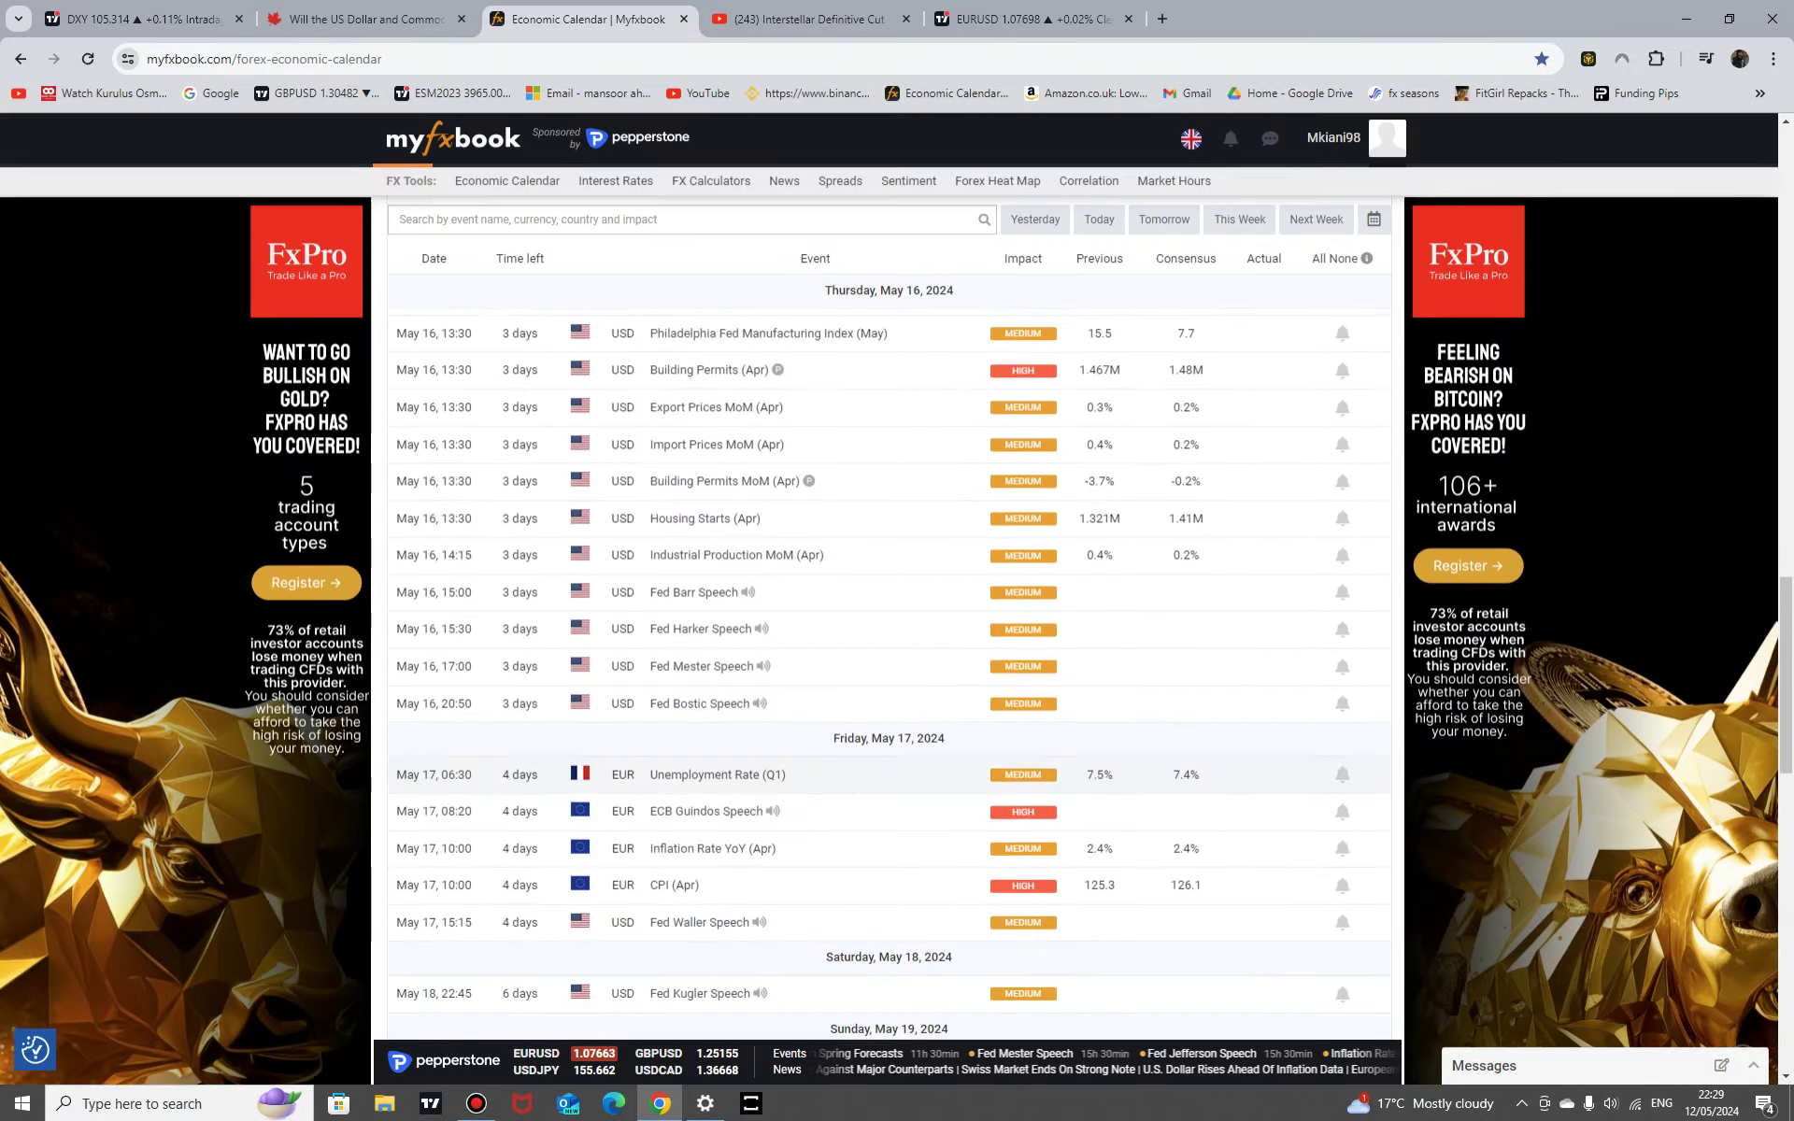
scroll(888, 626, "down", 3)
scroll(888, 626, "up", 3)
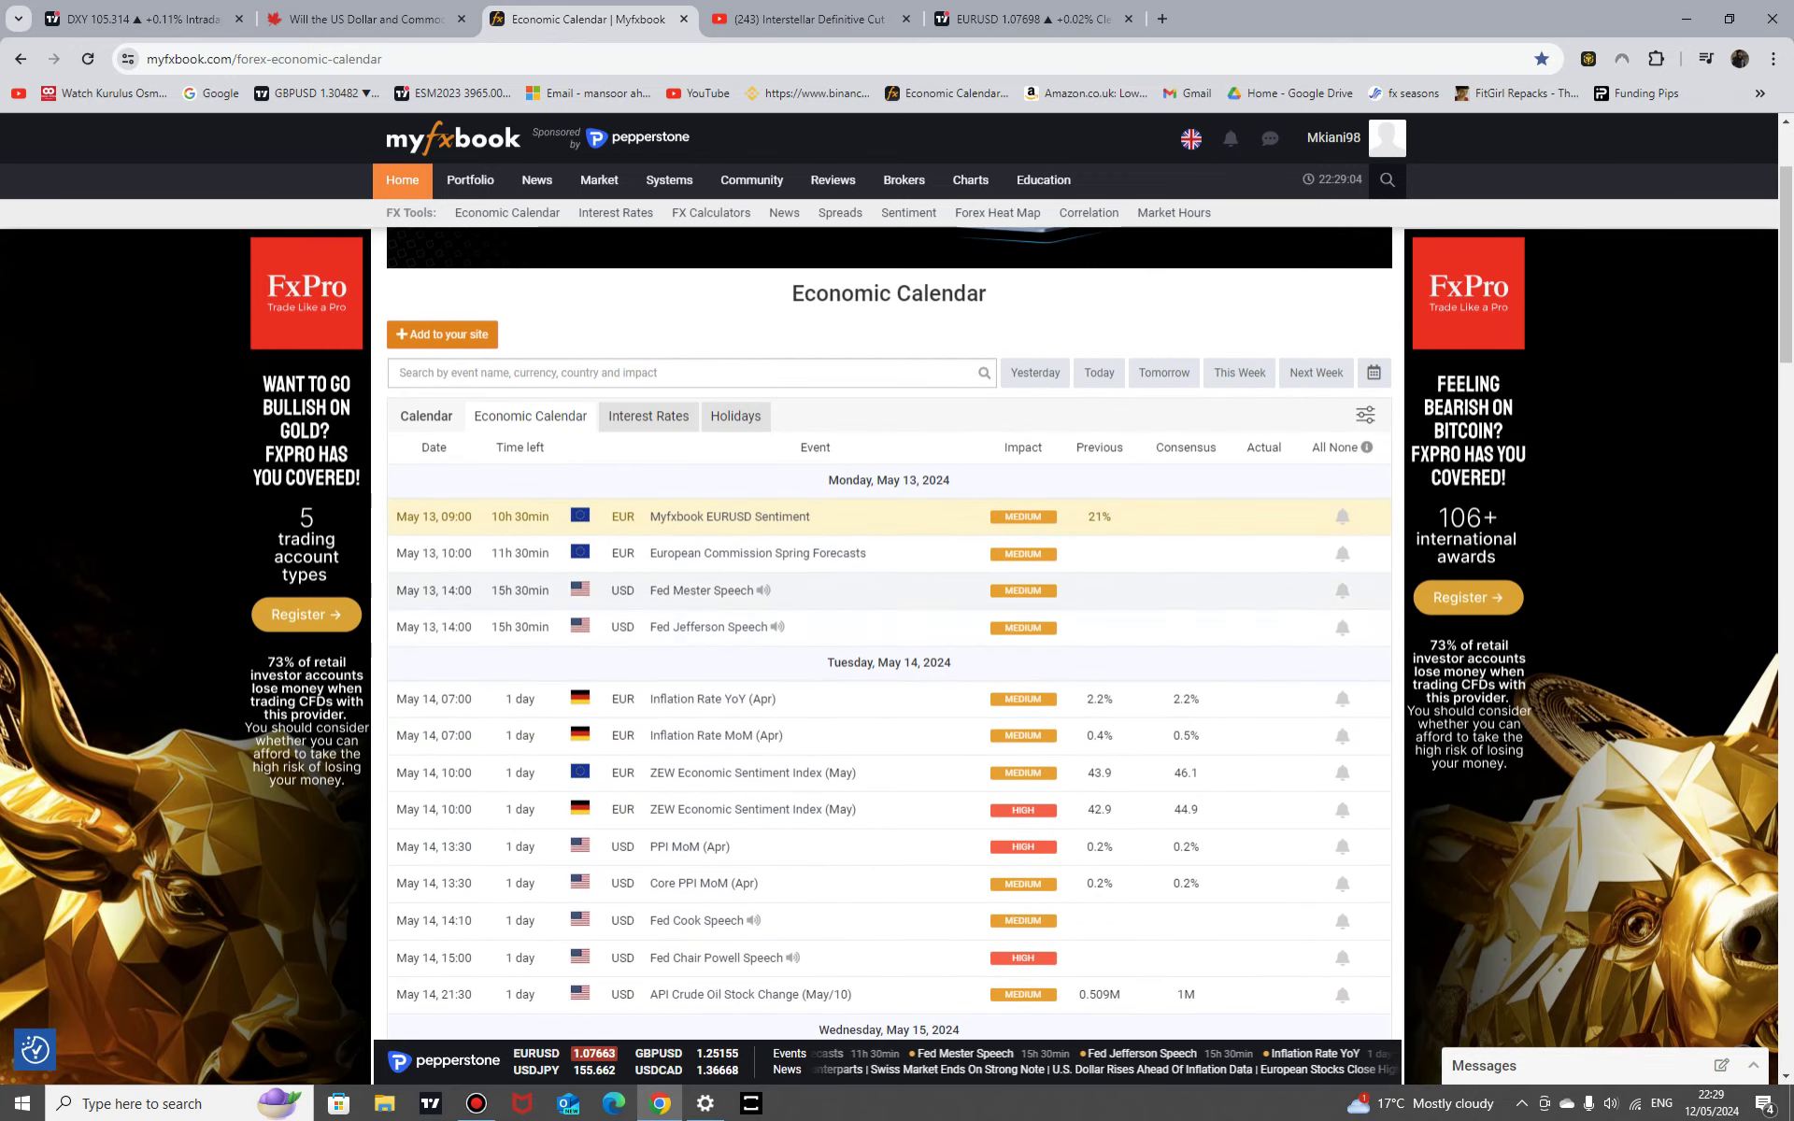
scroll(888, 627, "down", 2)
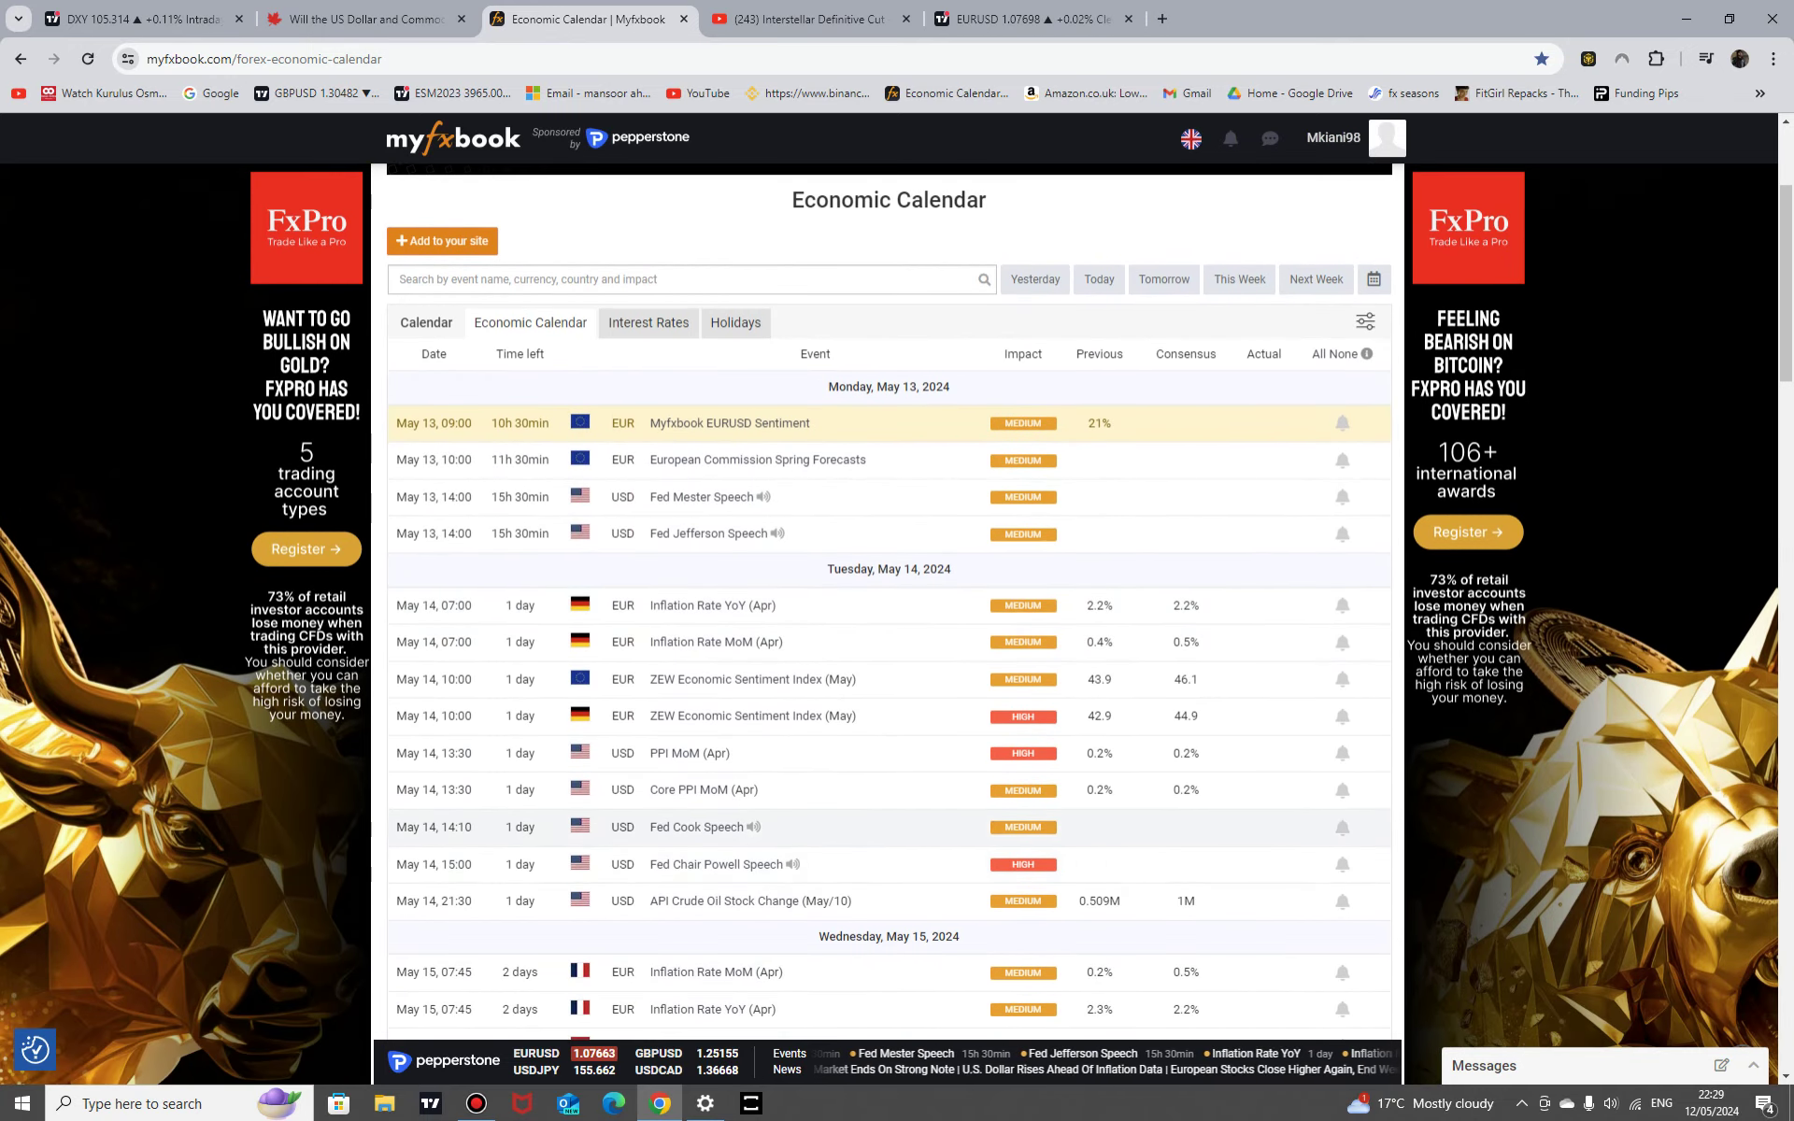
scroll(888, 644, "down", 4)
scroll(710, 781, "down", 2)
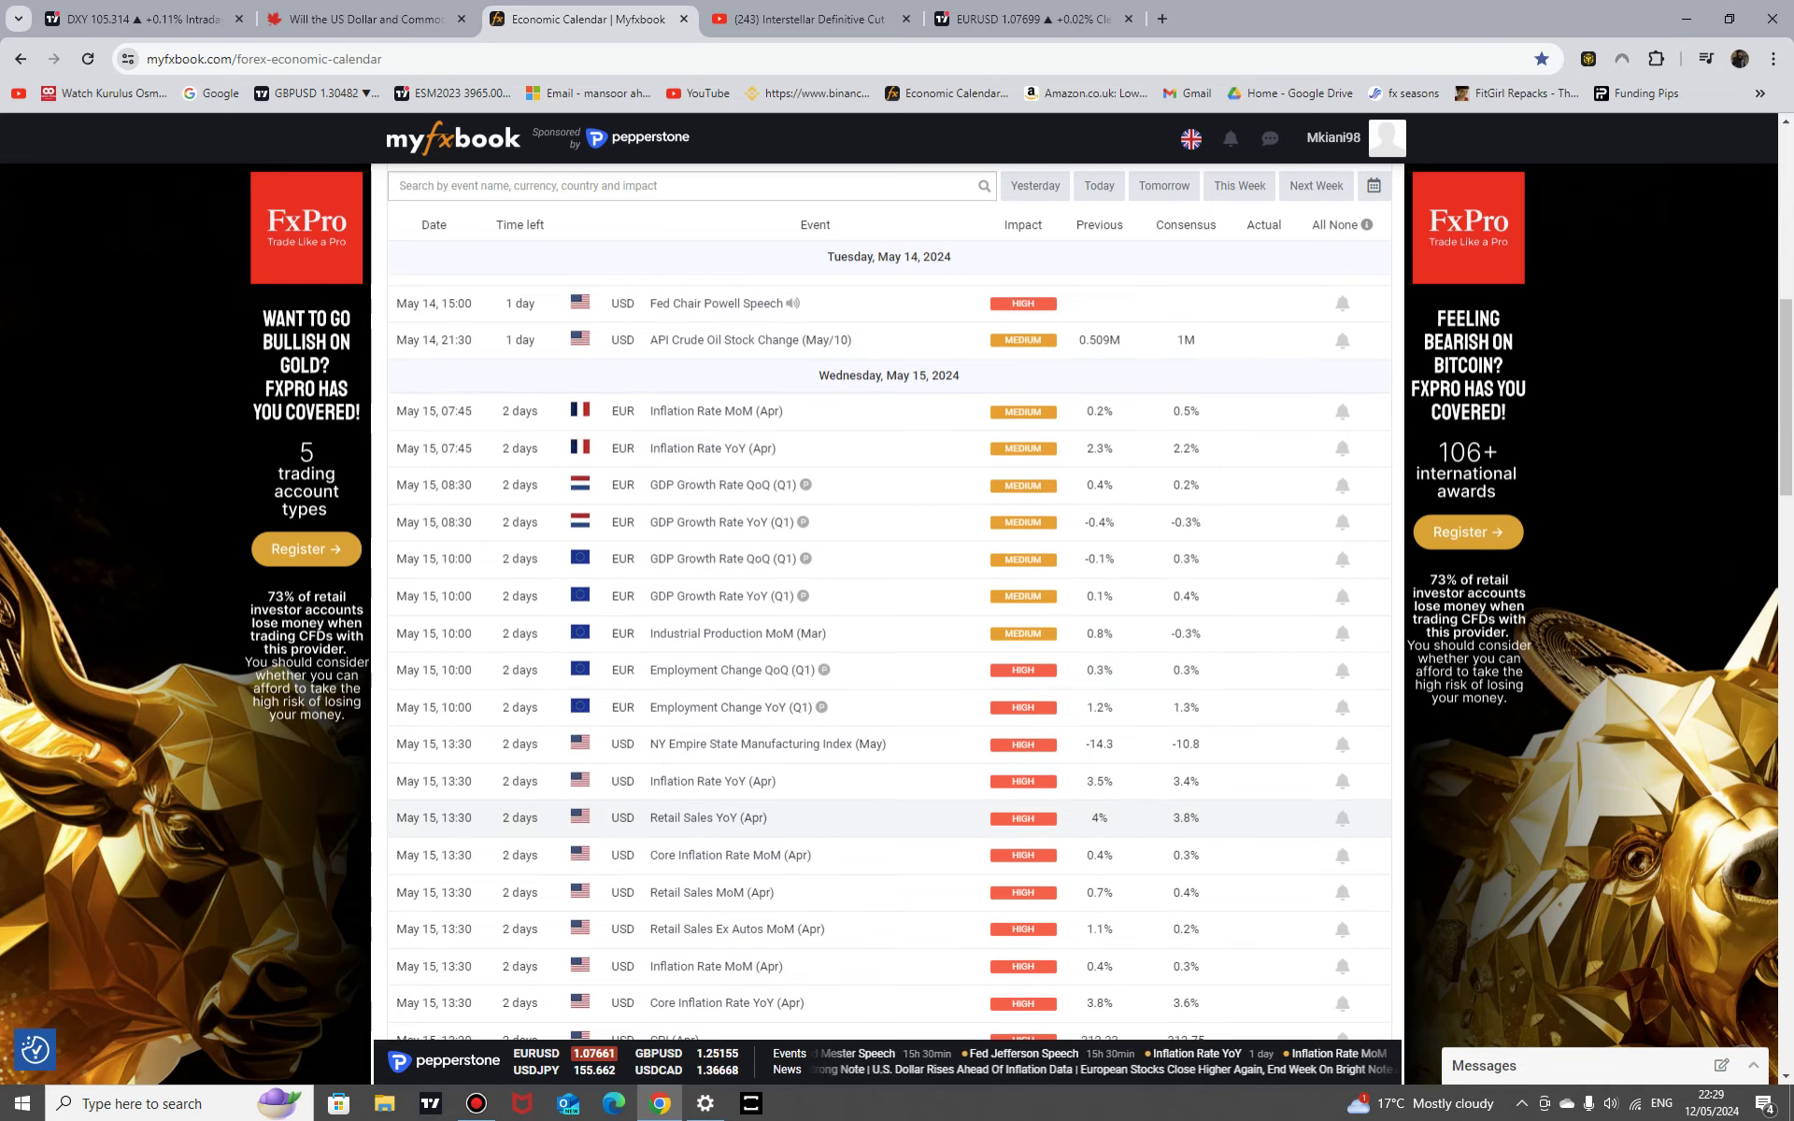
scroll(710, 775, "down", 11)
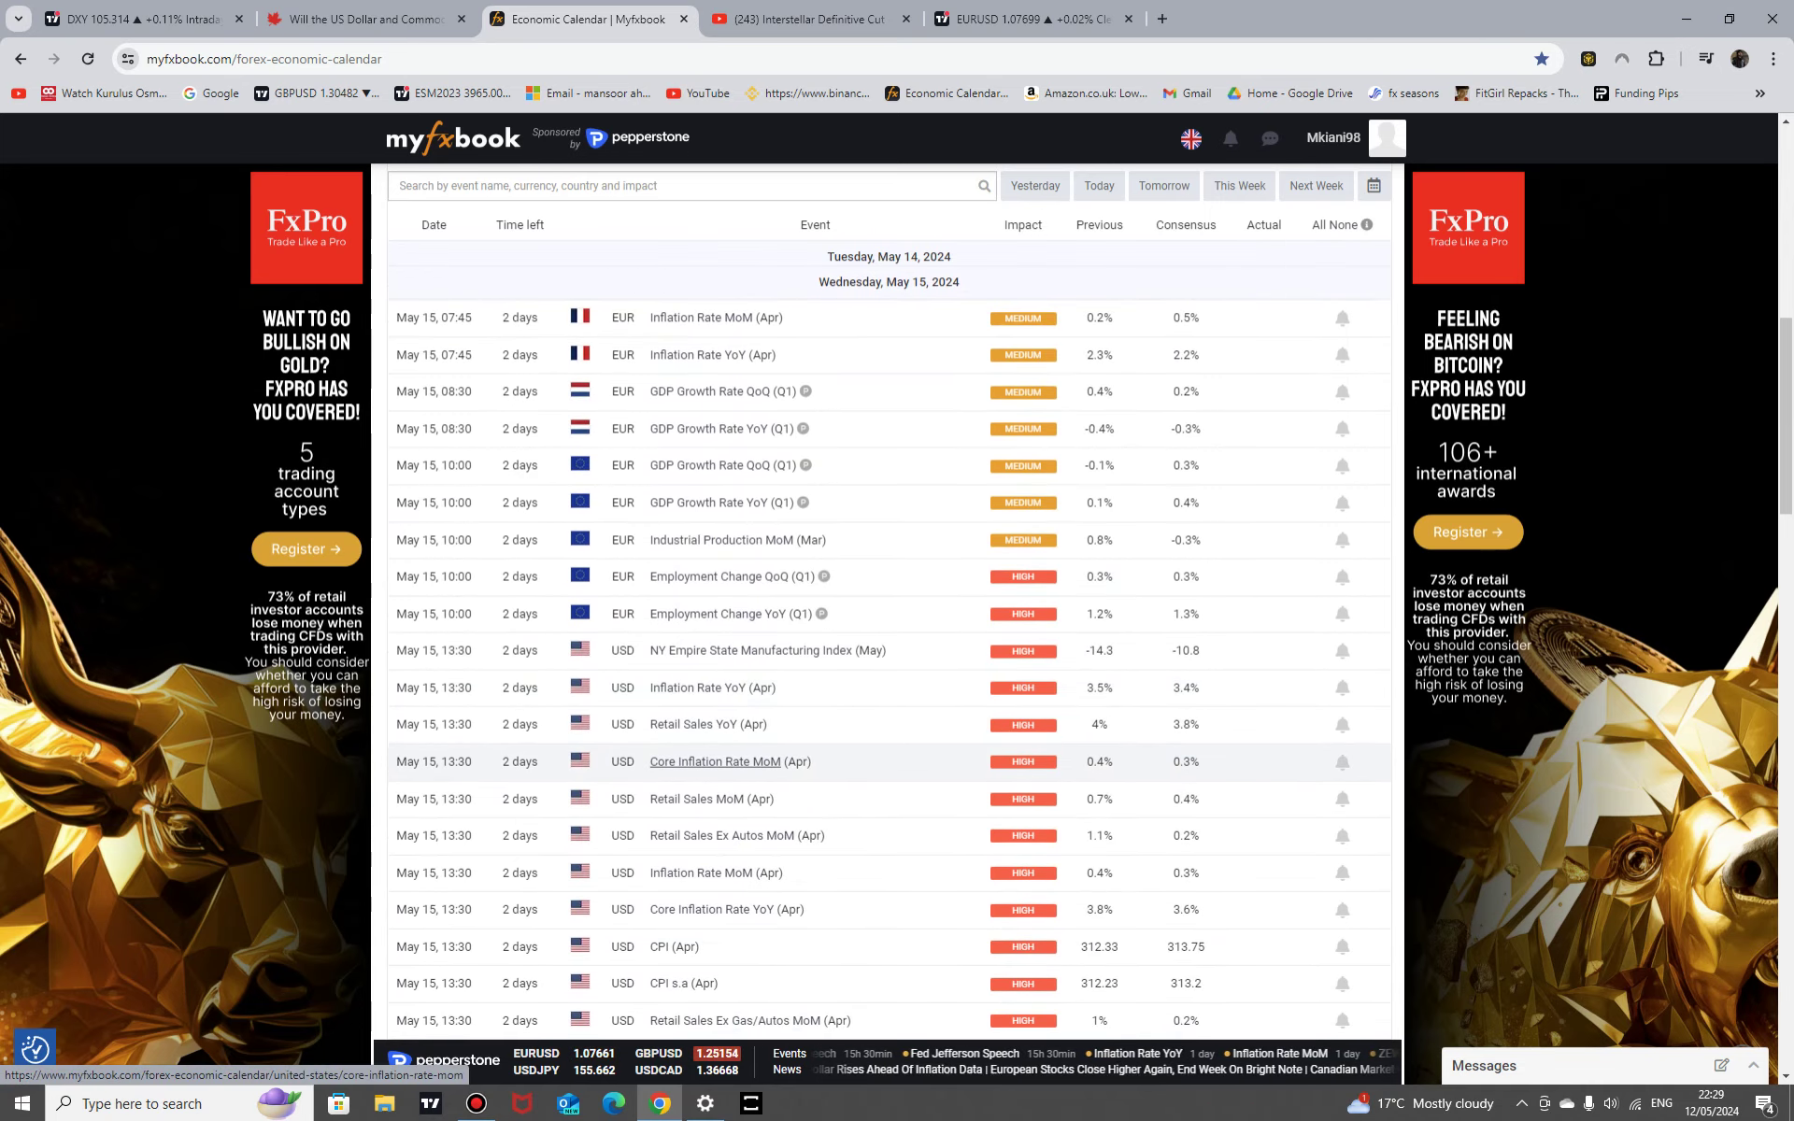
scroll(710, 768, "down", 3)
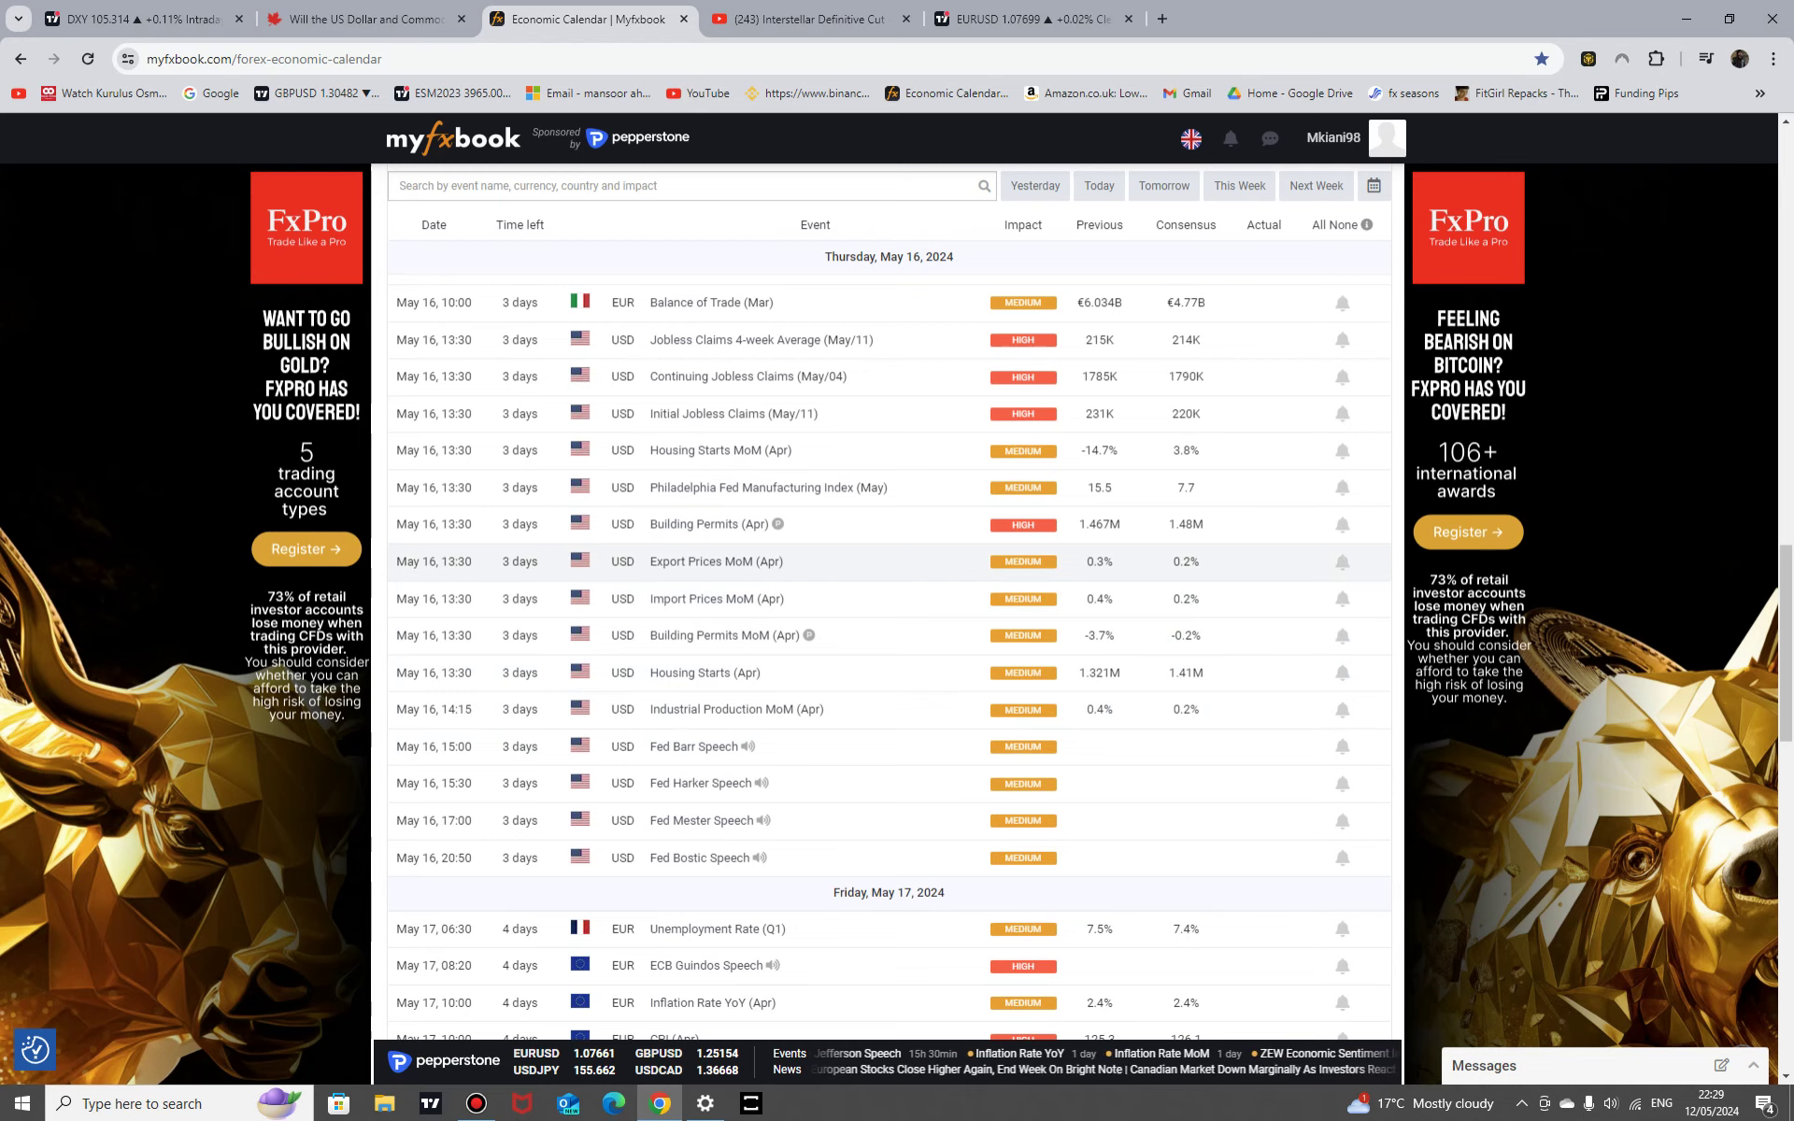
scroll(710, 505, "down", 7)
scroll(710, 504, "up", 2)
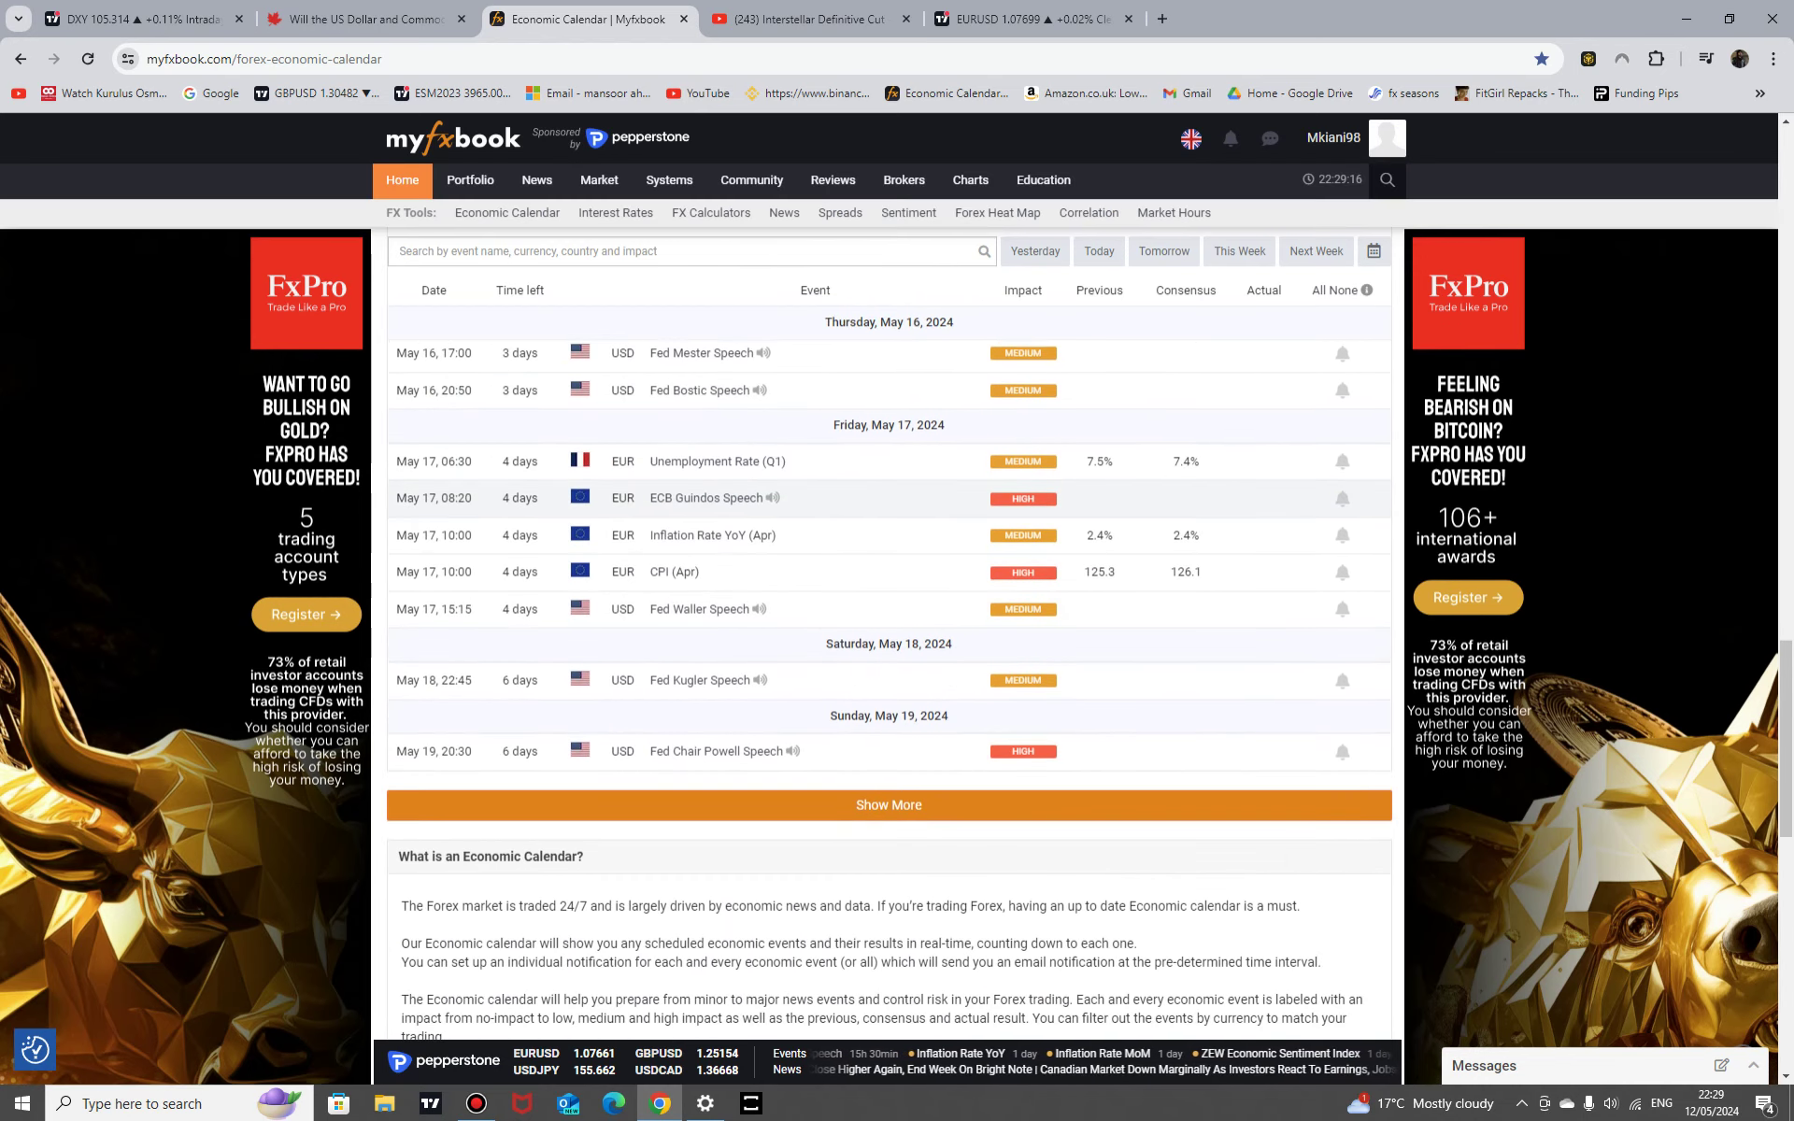
scroll(711, 498, "up", 1)
Step: Switch back to the DXY weekly chart and examine the latest candles against the blue zone, C.E.W line and Pwh level
left_click(142, 19)
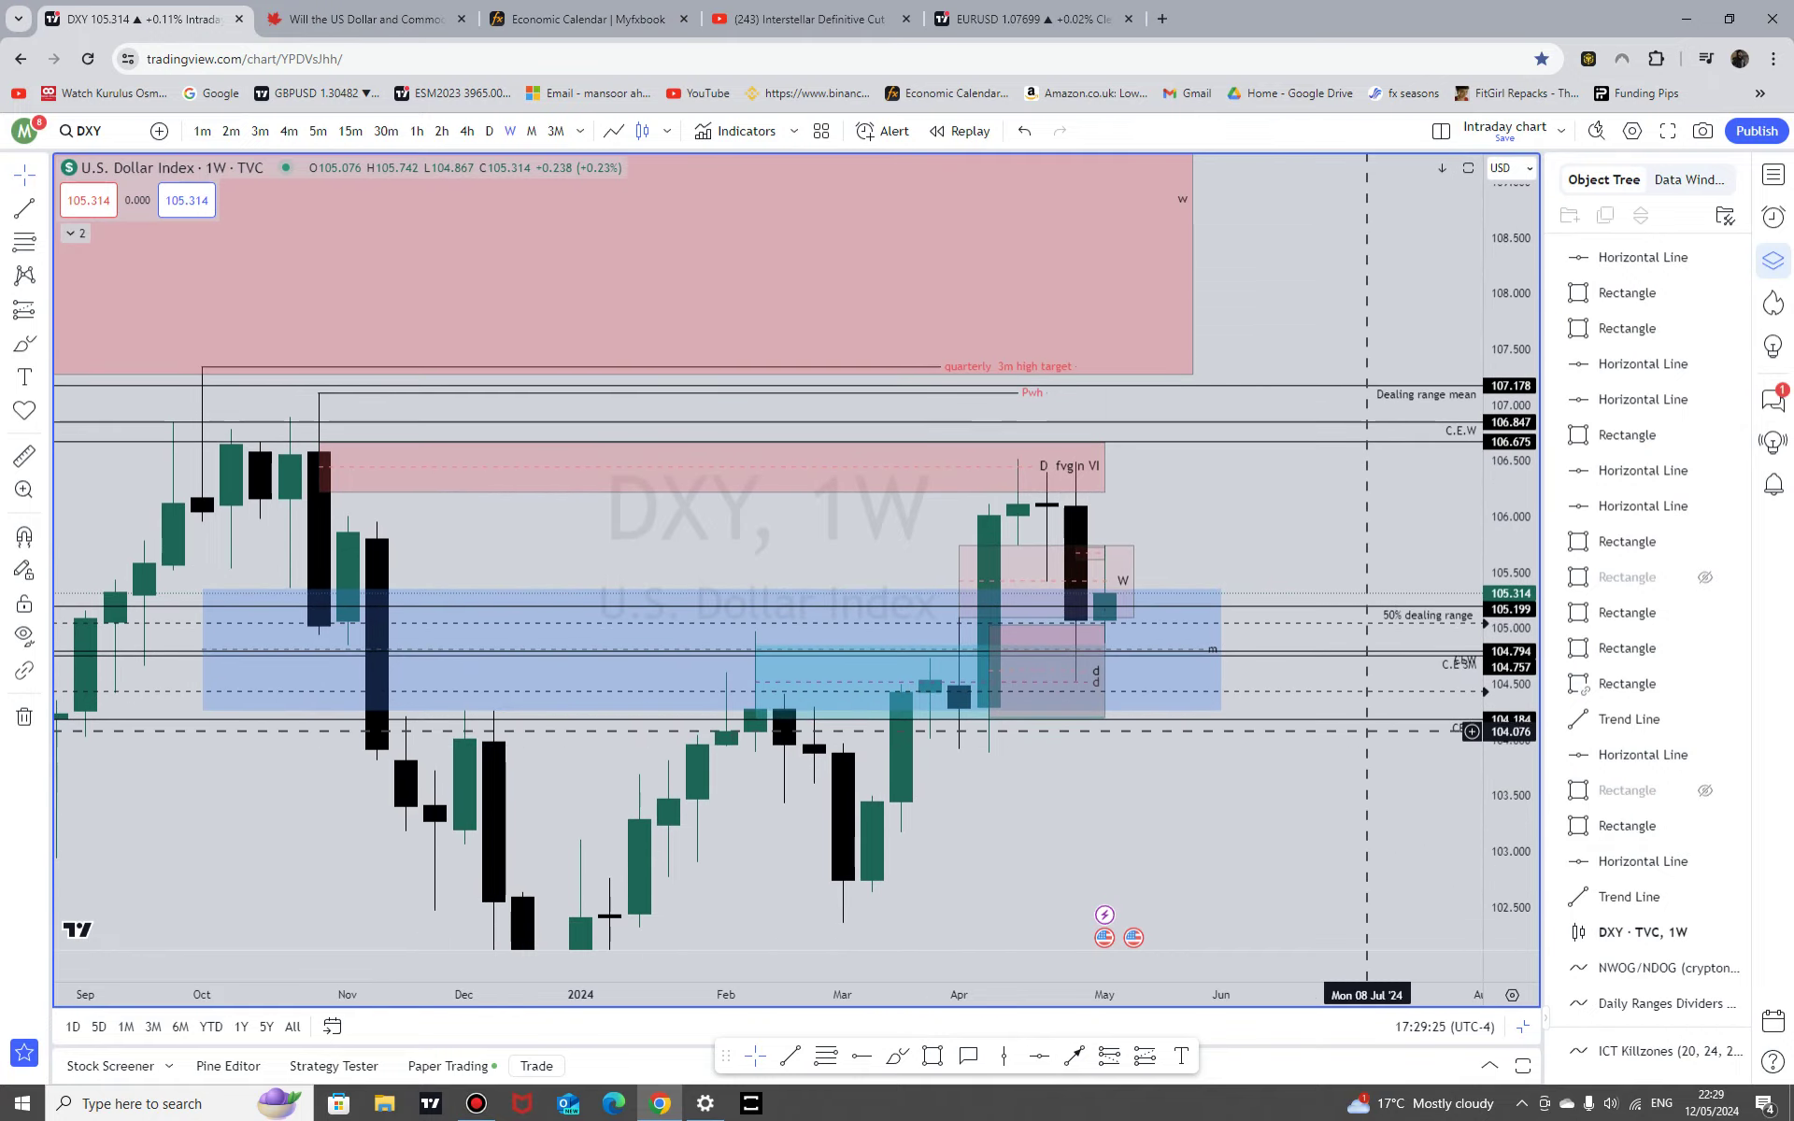
left_click_drag(1251, 715, 1411, 723)
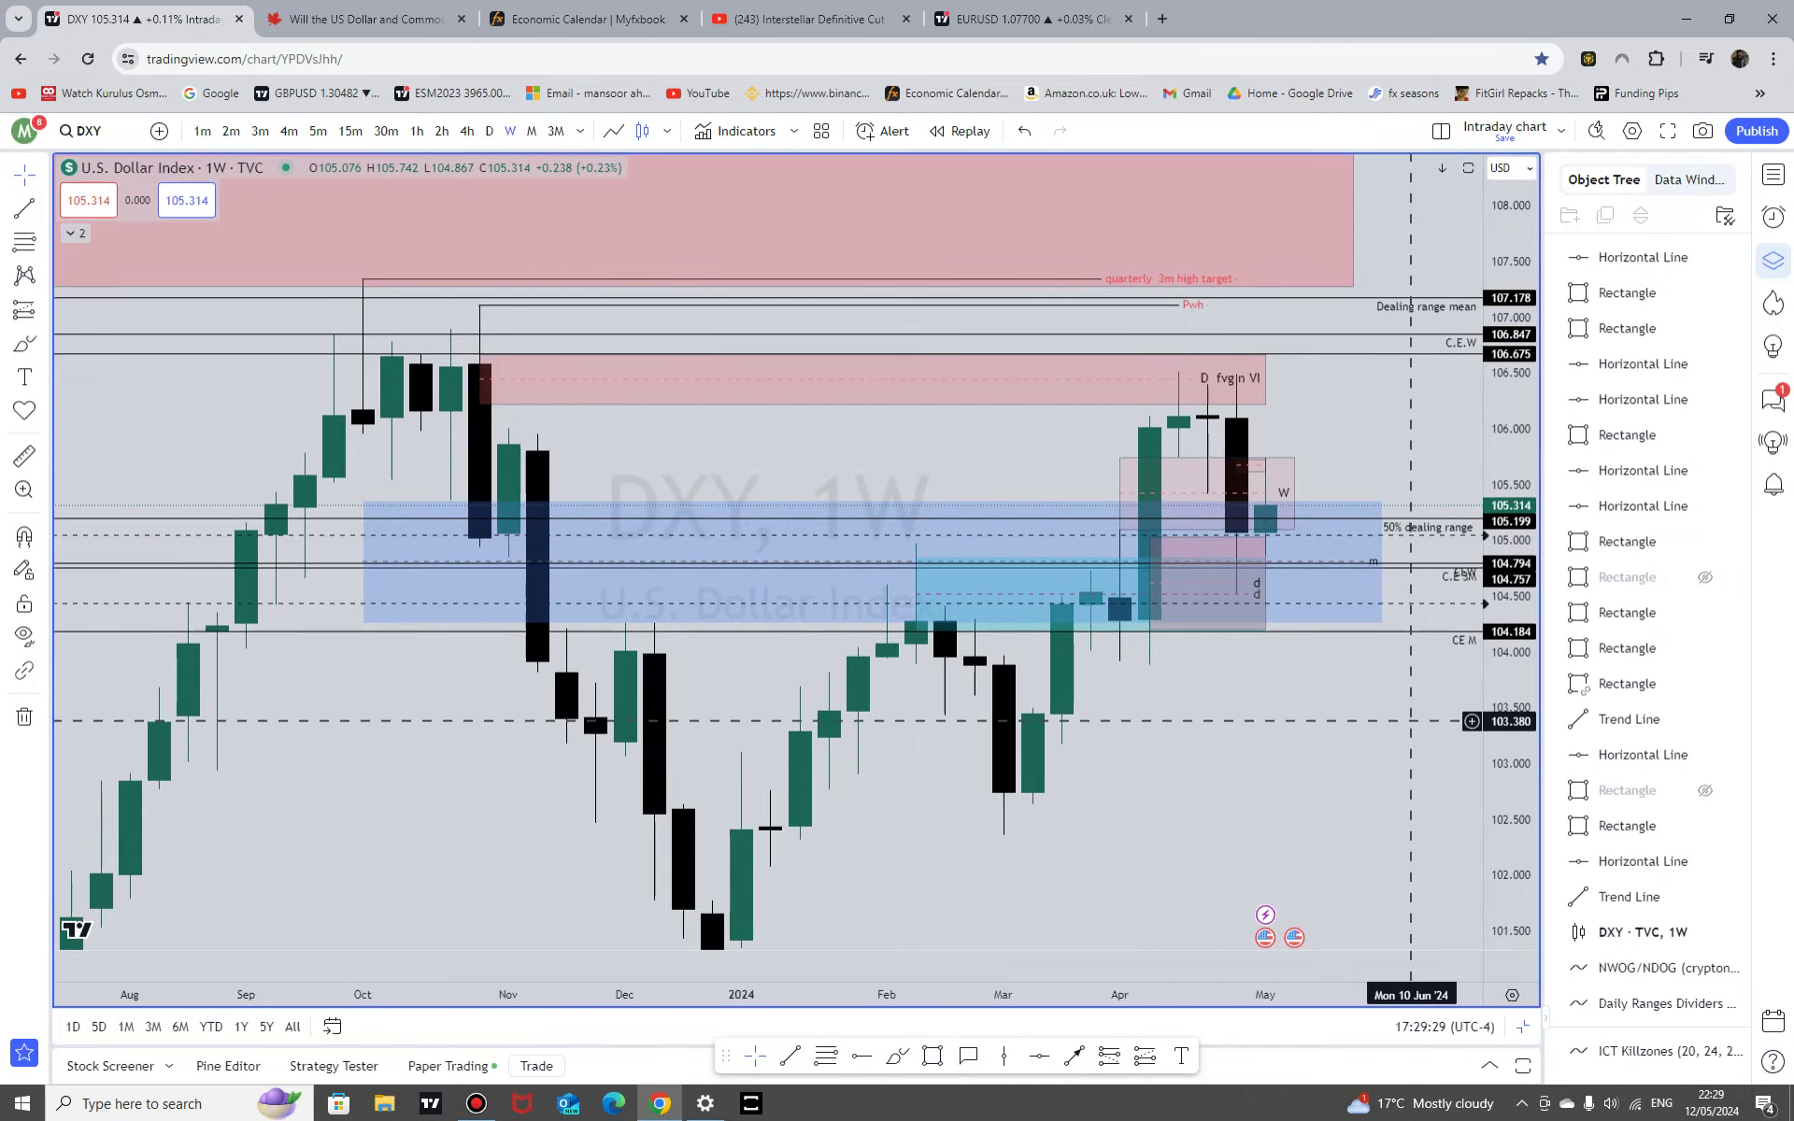
left_click_drag(1392, 760, 1308, 866)
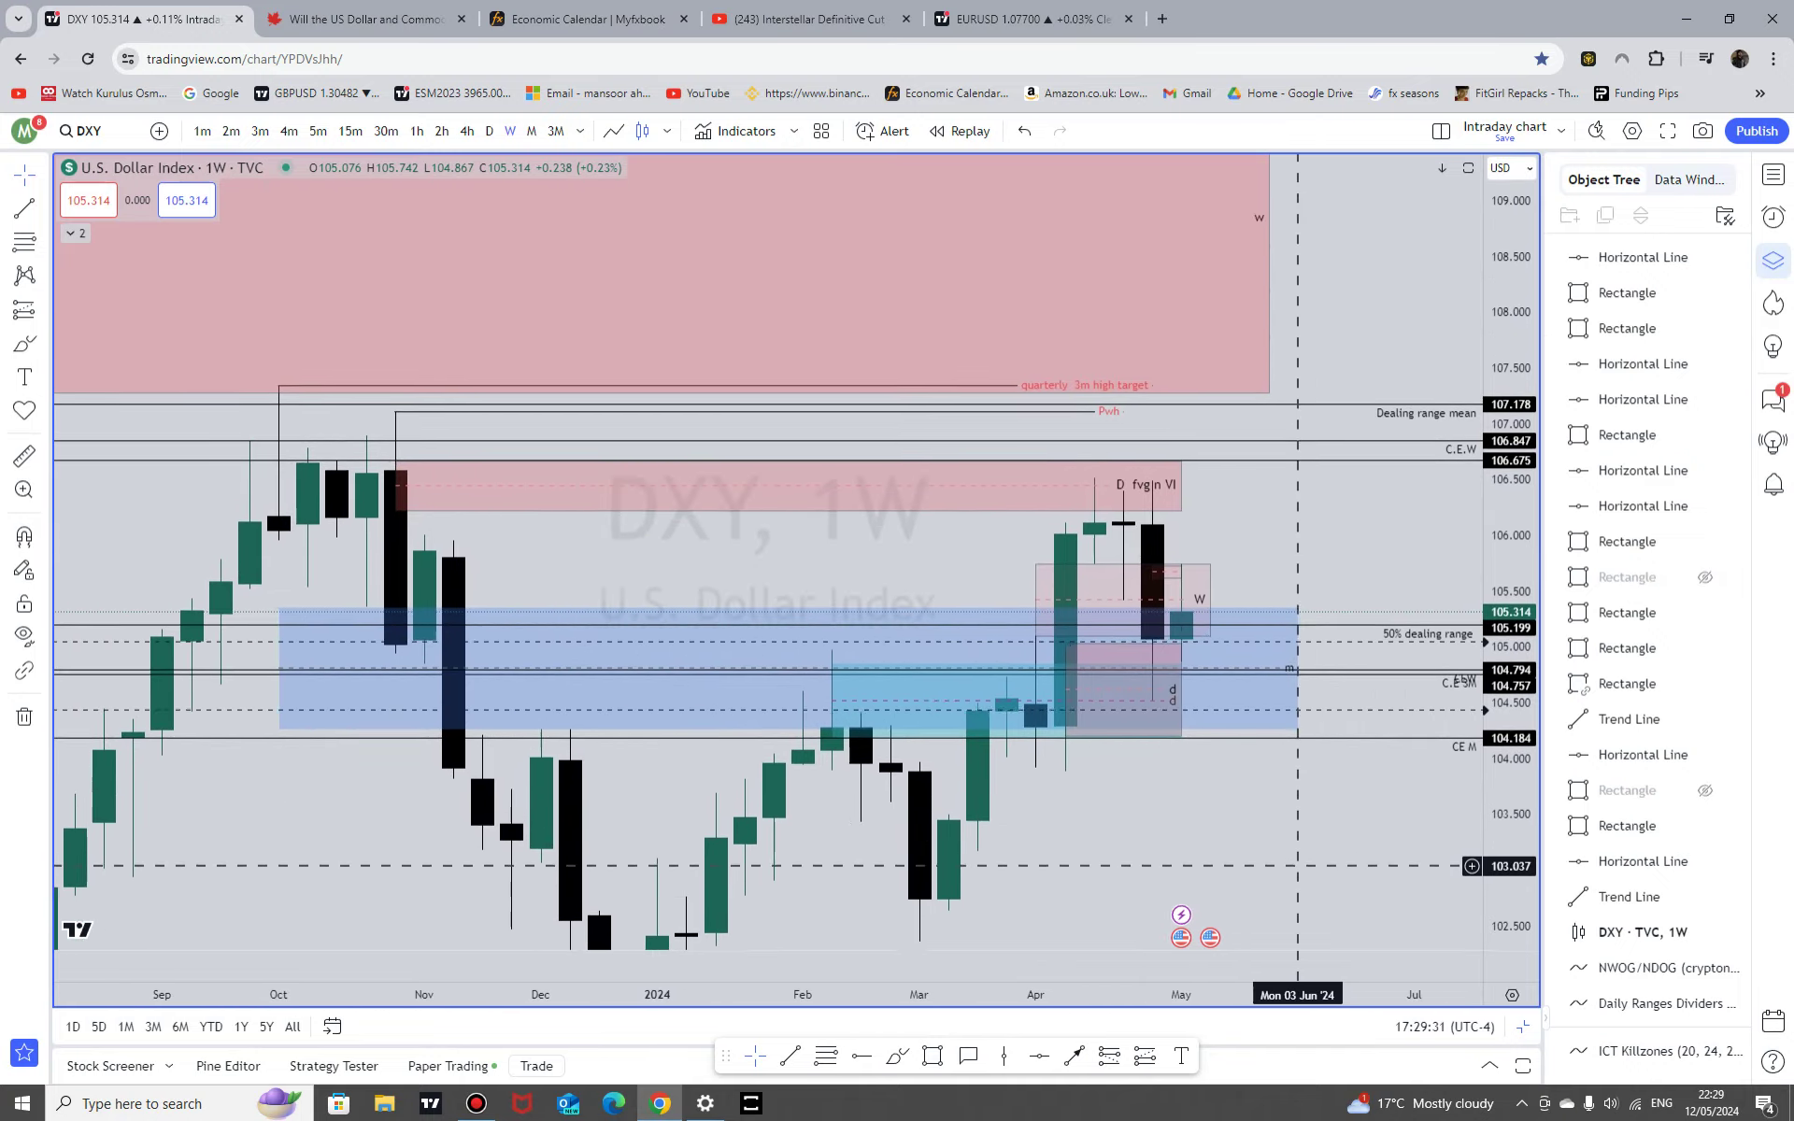
scroll(1267, 843, "down", 4)
left_click_drag(1509, 804, 1506, 539)
scroll(1336, 607, "up", 4)
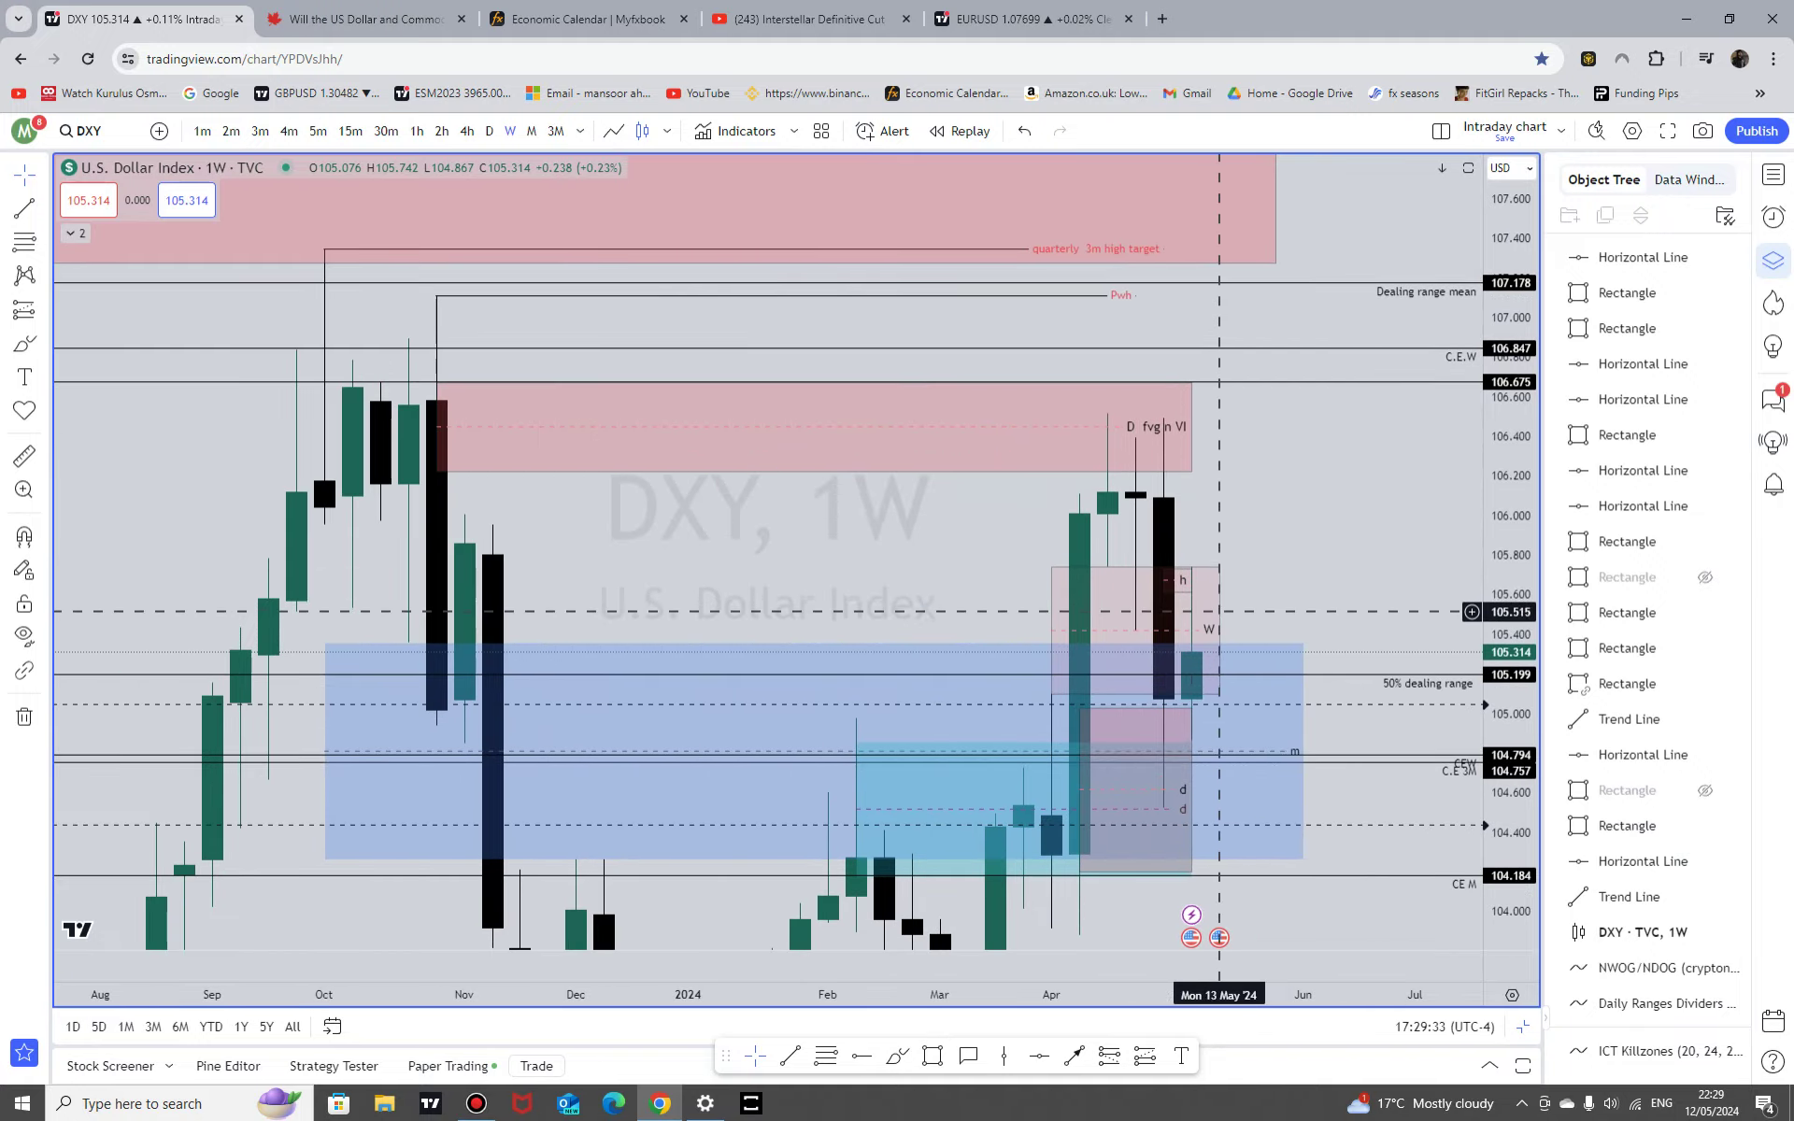
left_click(1220, 349)
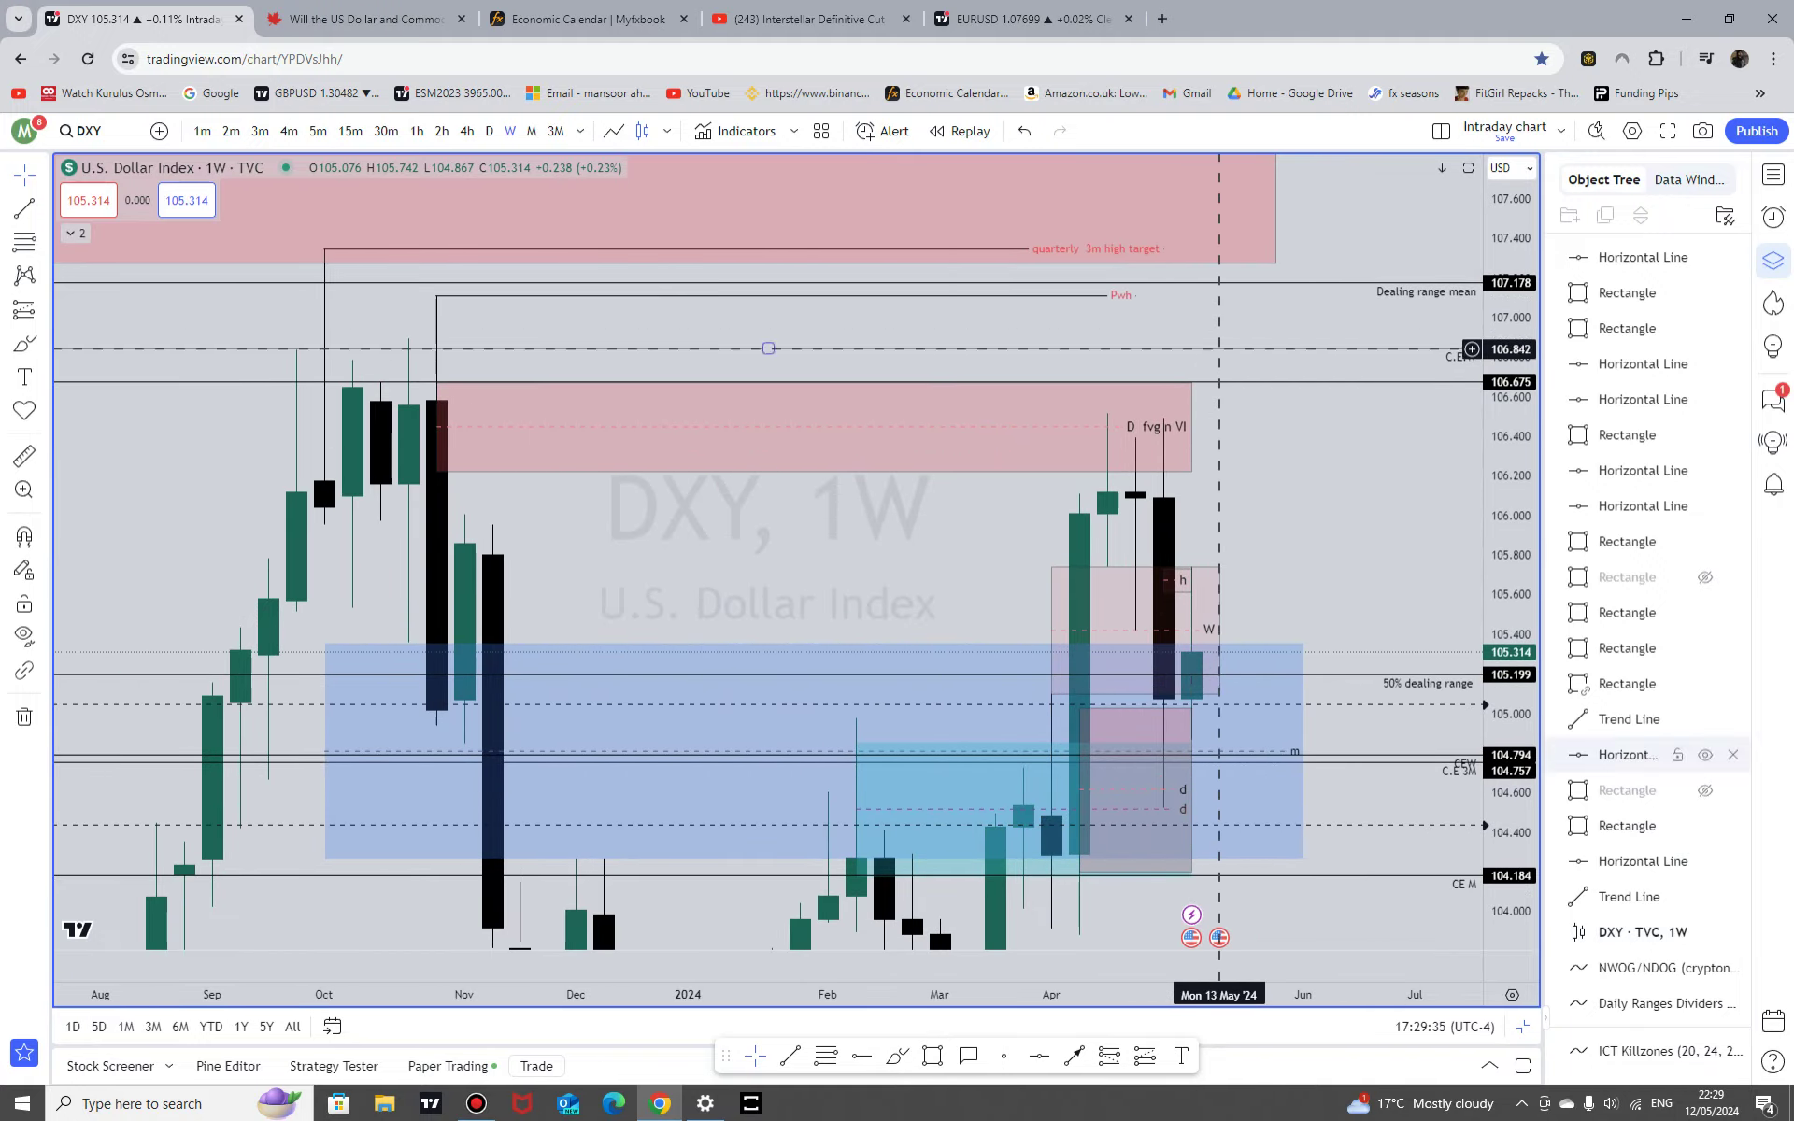
left_click_drag(1510, 542, 1509, 808)
left_click_drag(1332, 593, 1312, 582)
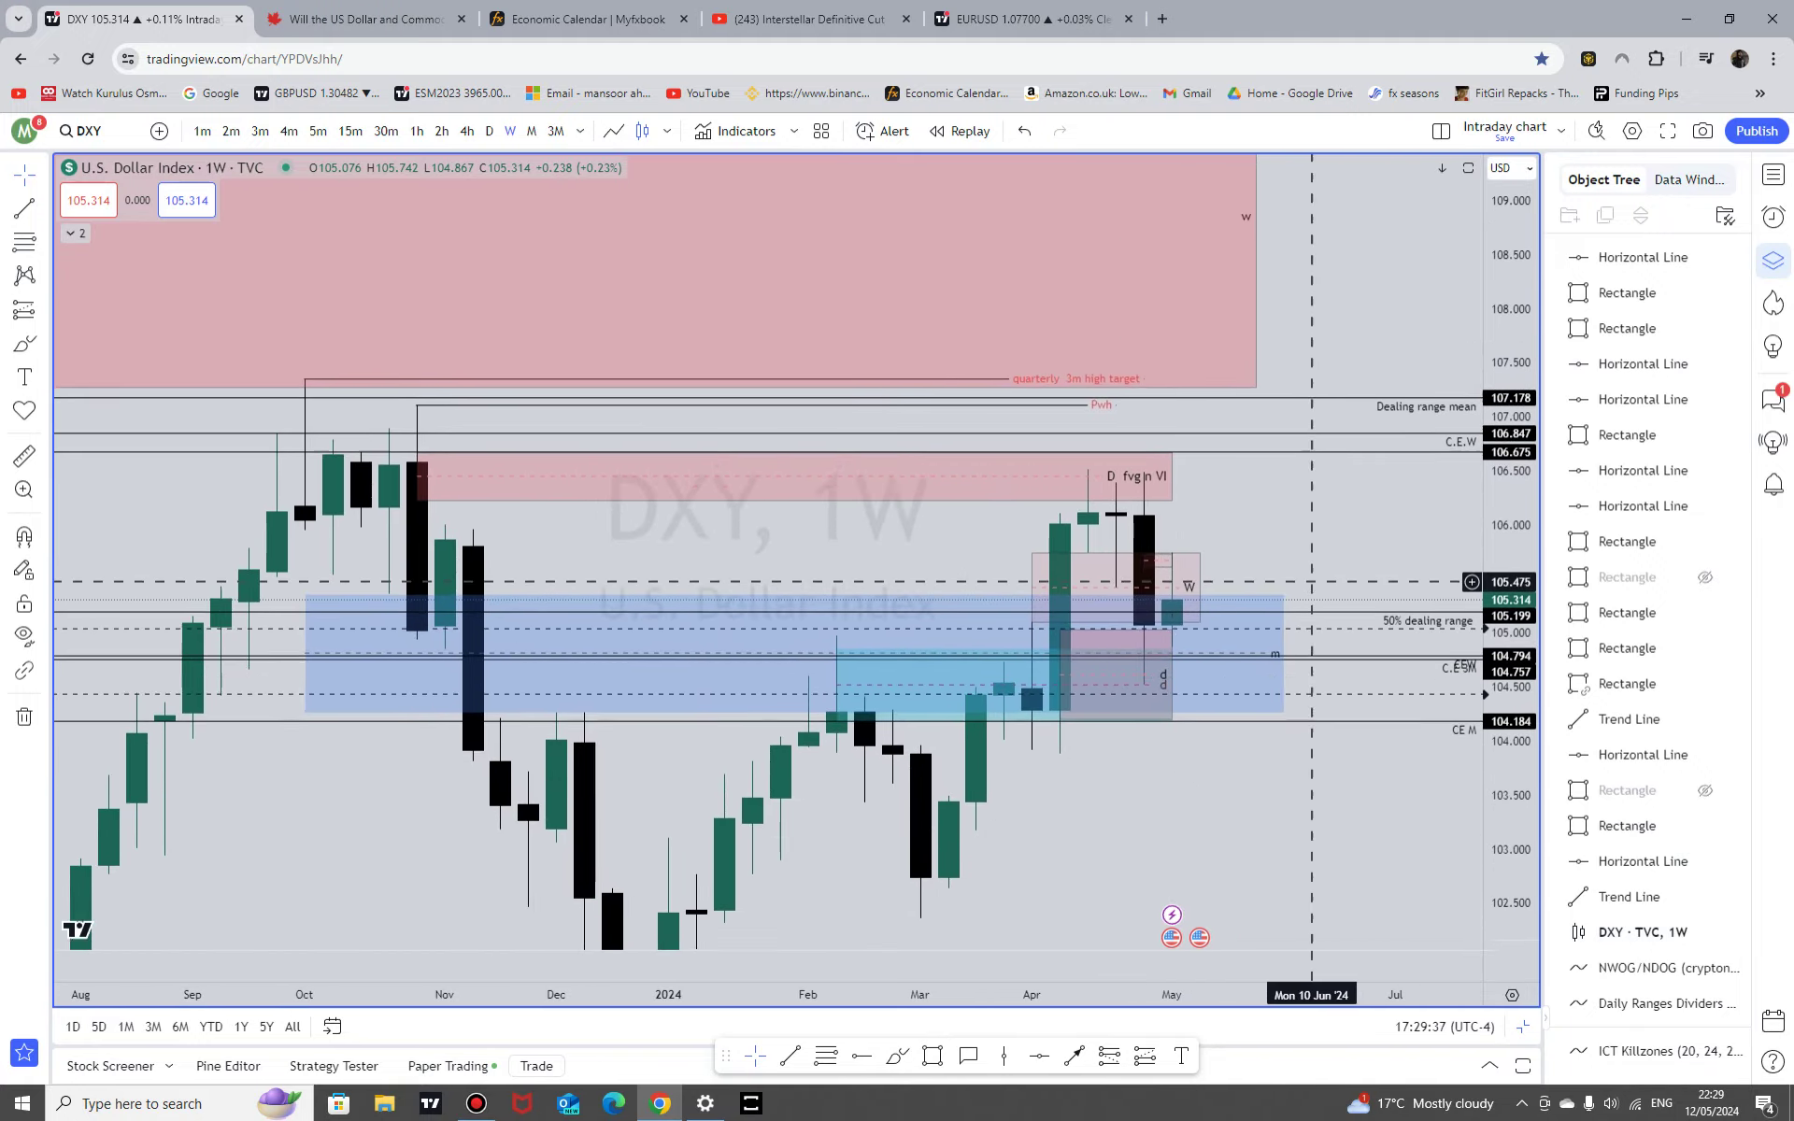
Step: Switch the DXY chart to the daily timeframe, with candles in view from January to May 2024
left_click(489, 131)
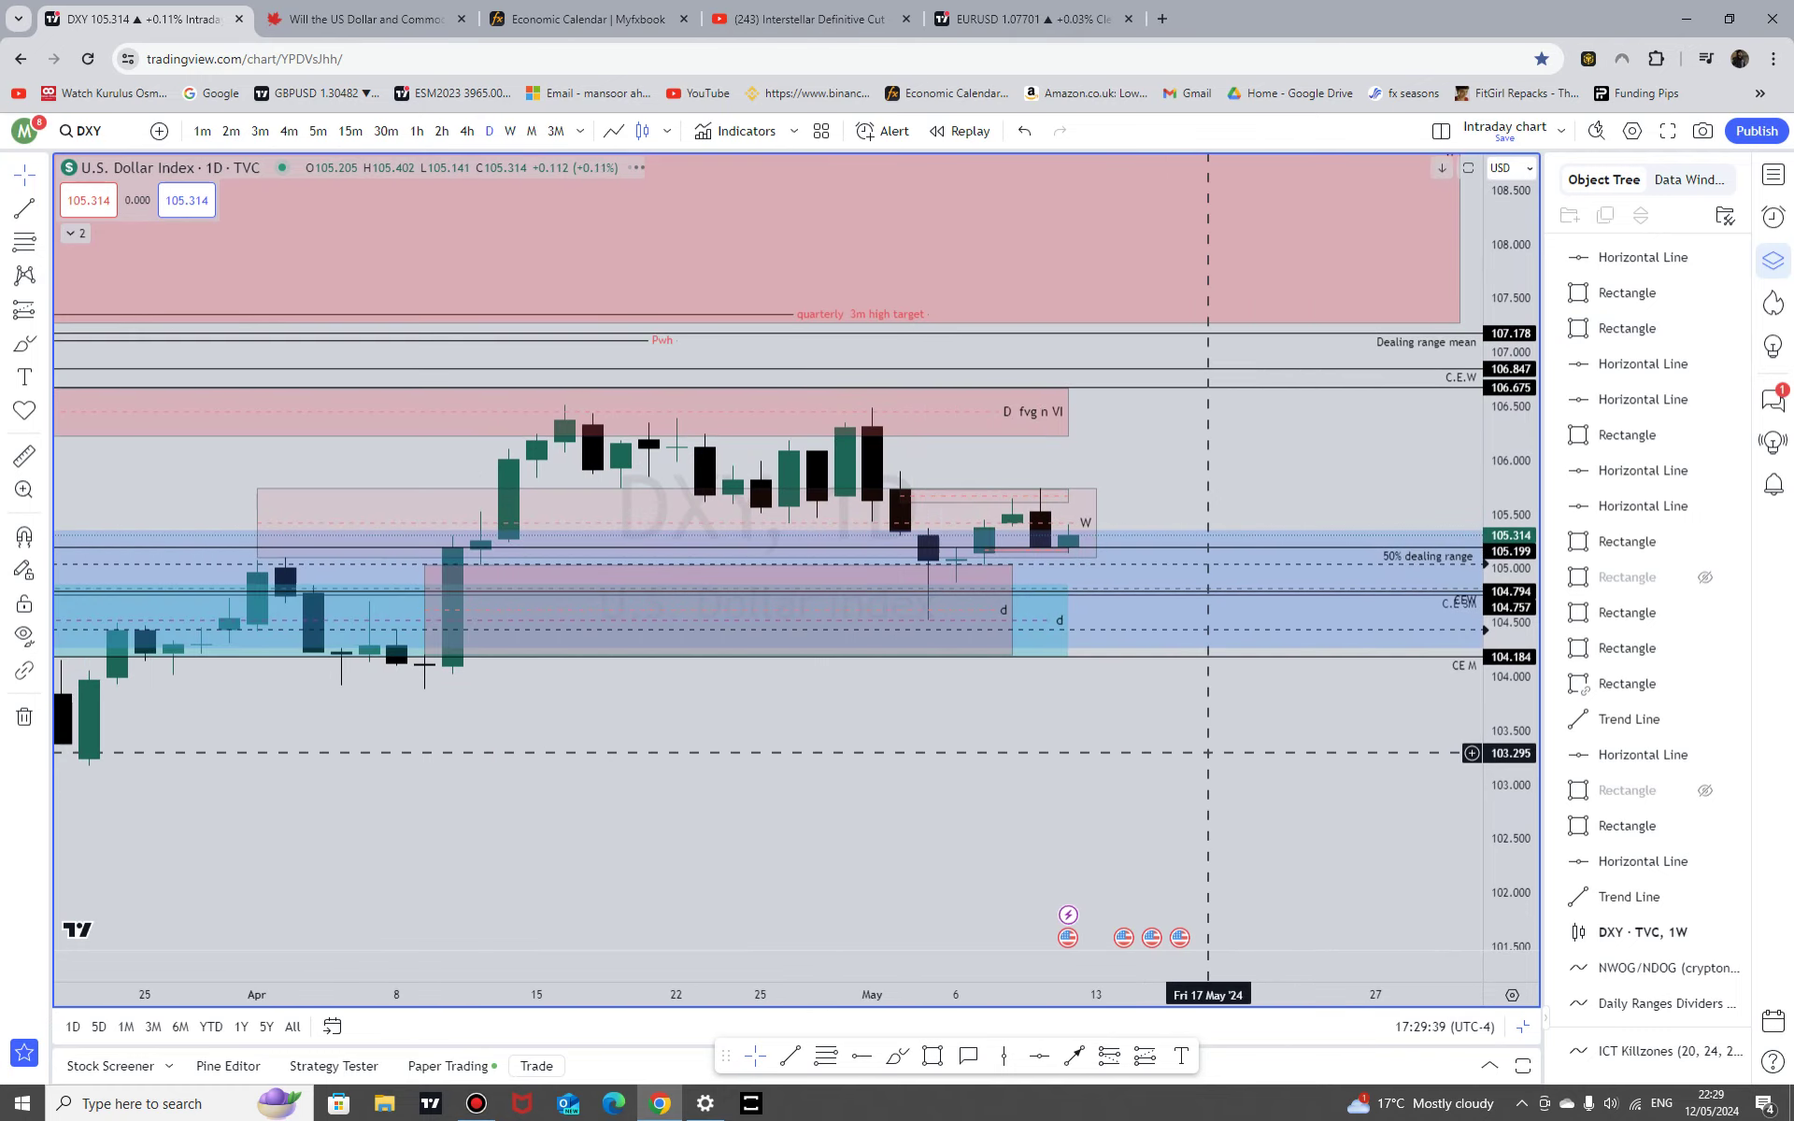
scroll(1208, 752, "down", 5)
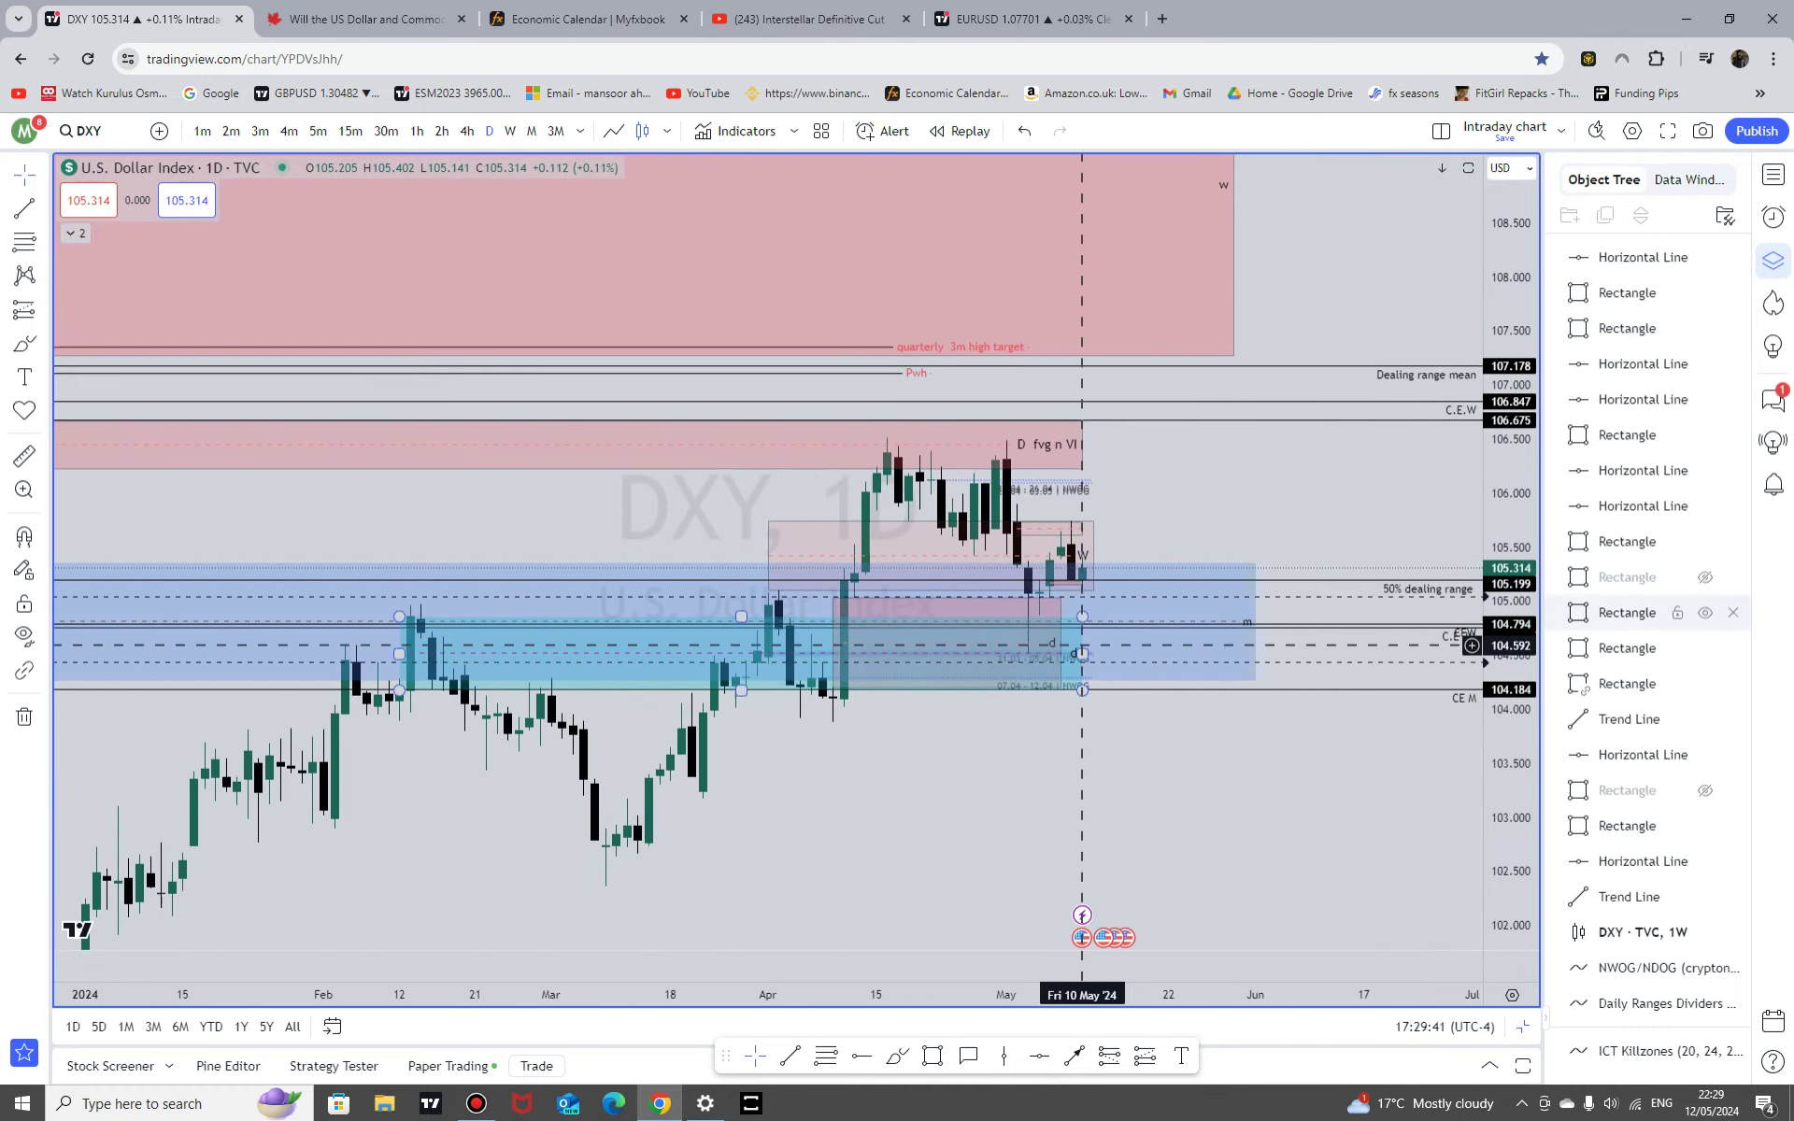
Step: Return DXY from daily to weekly and examine the latest candles around the 50% dealing range line and the blue m zone
scroll(1082, 645, "down", 6)
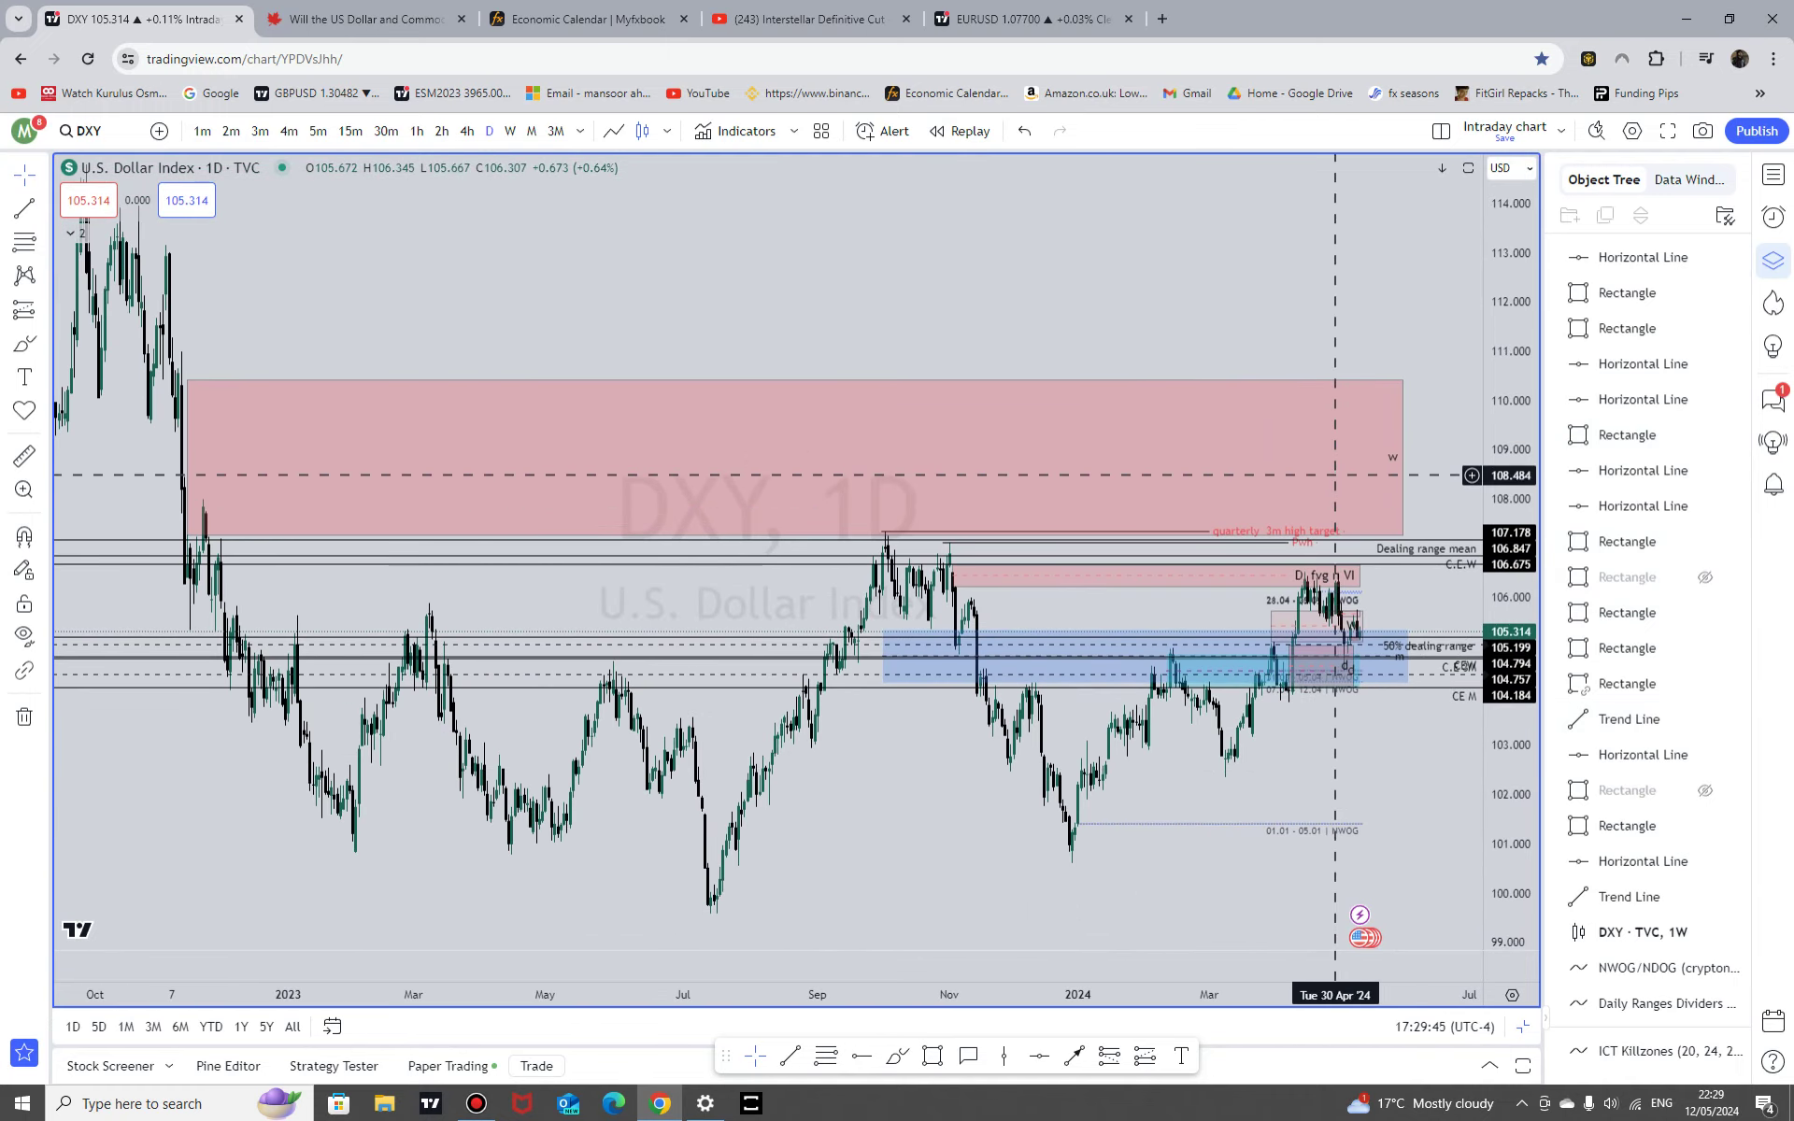
scroll(1346, 475, "up", 4)
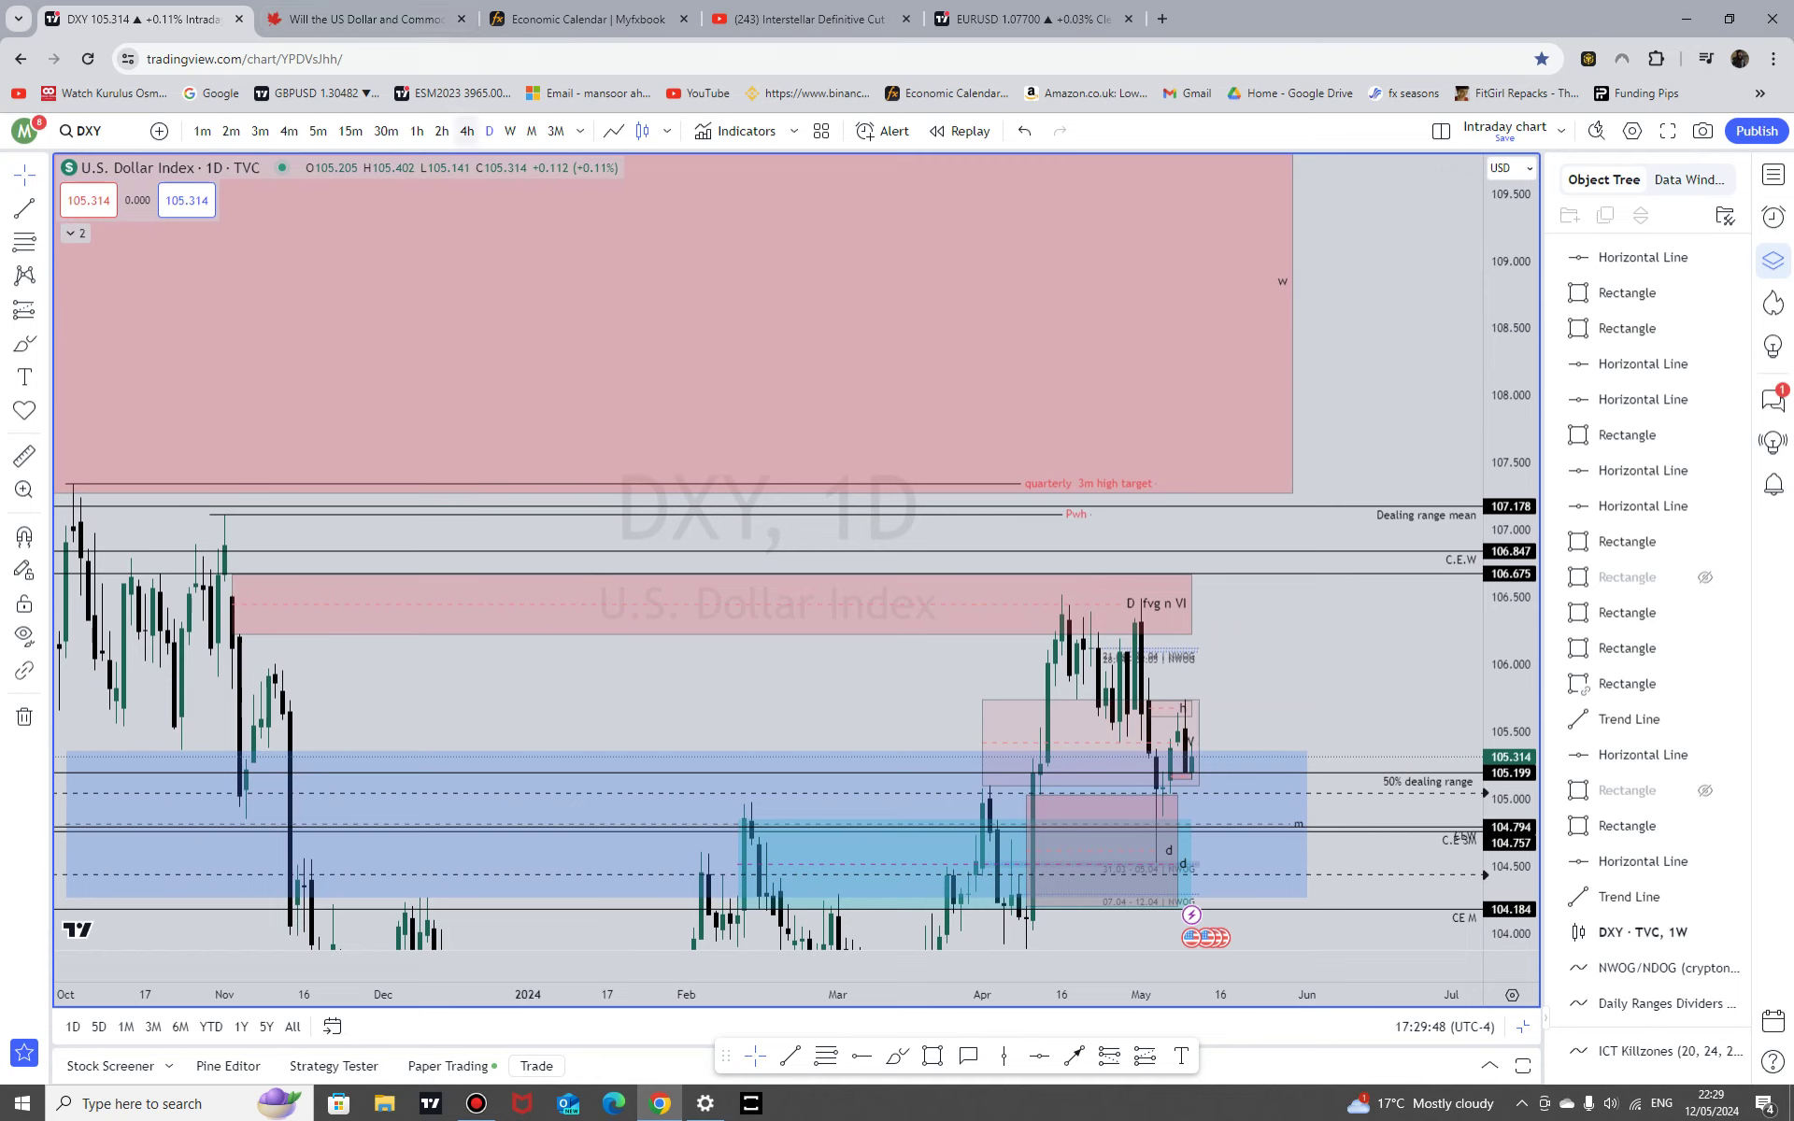
left_click(510, 130)
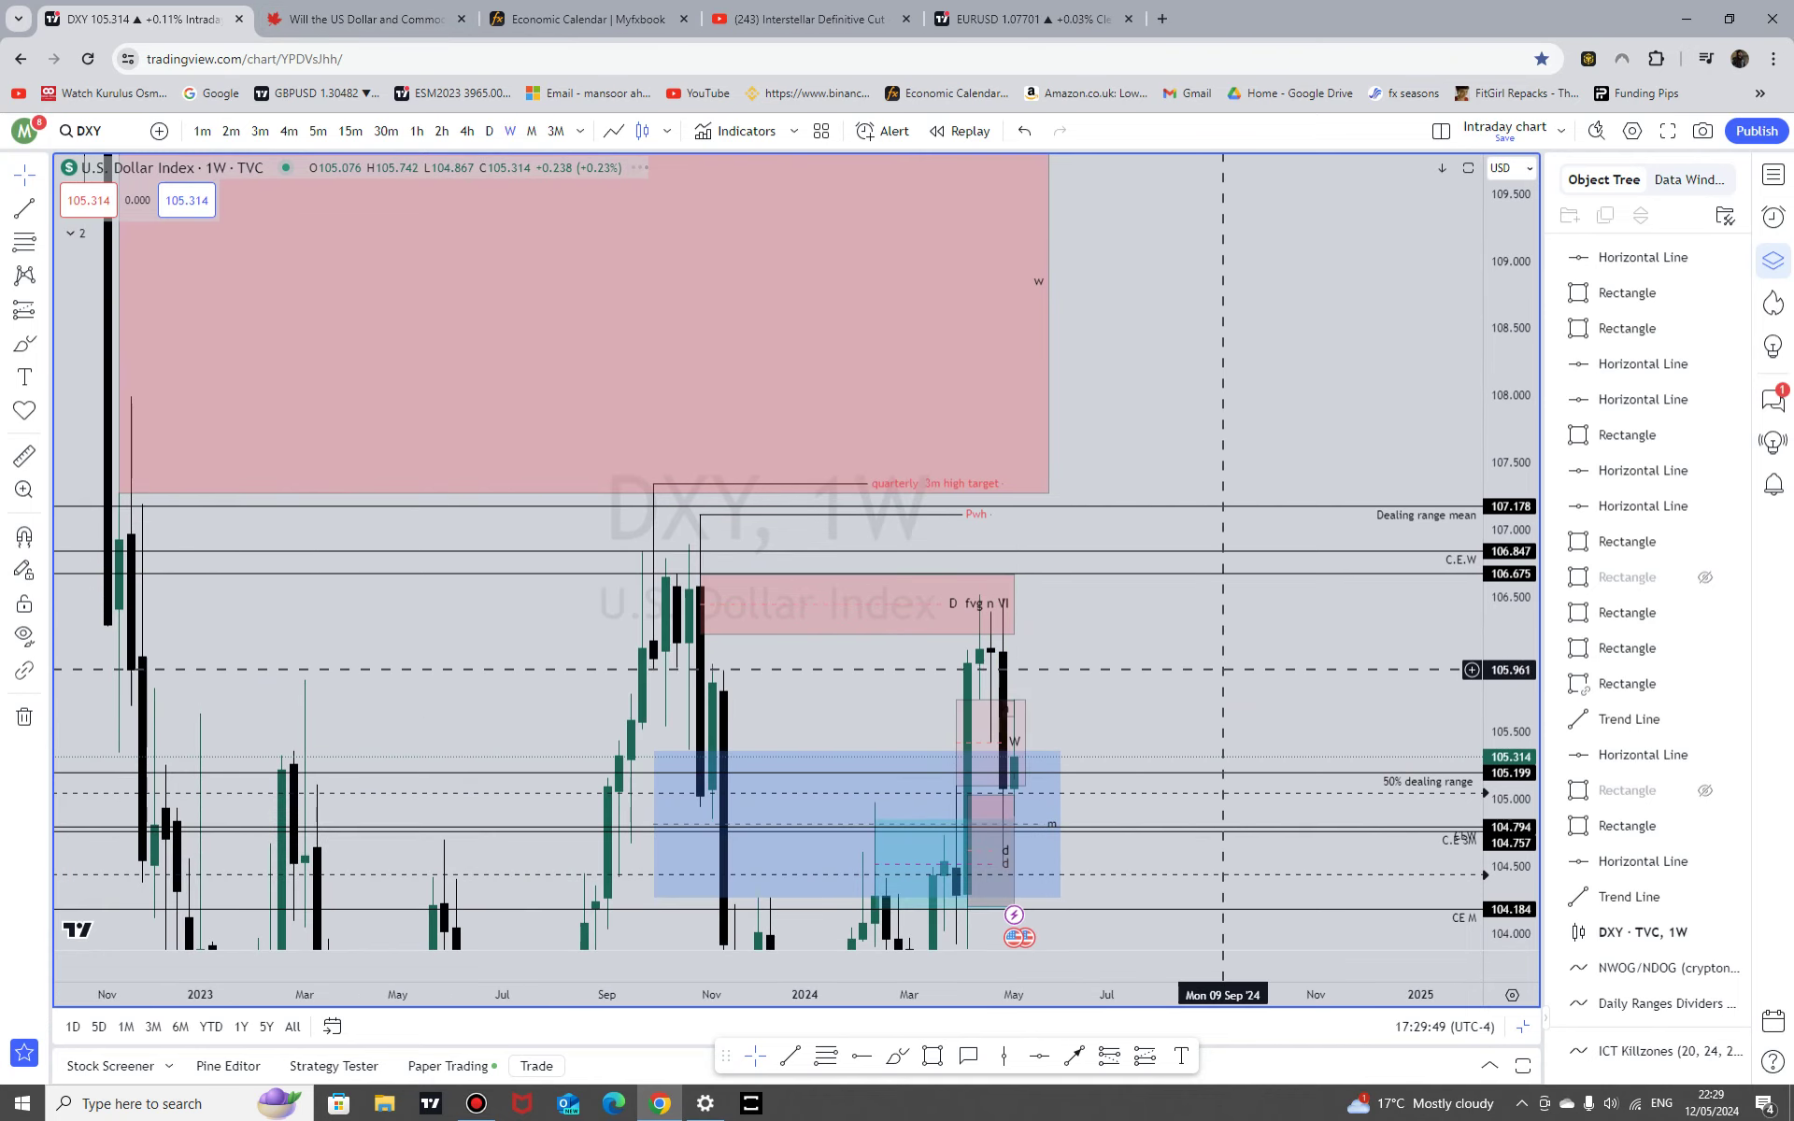
left_click(1014, 790)
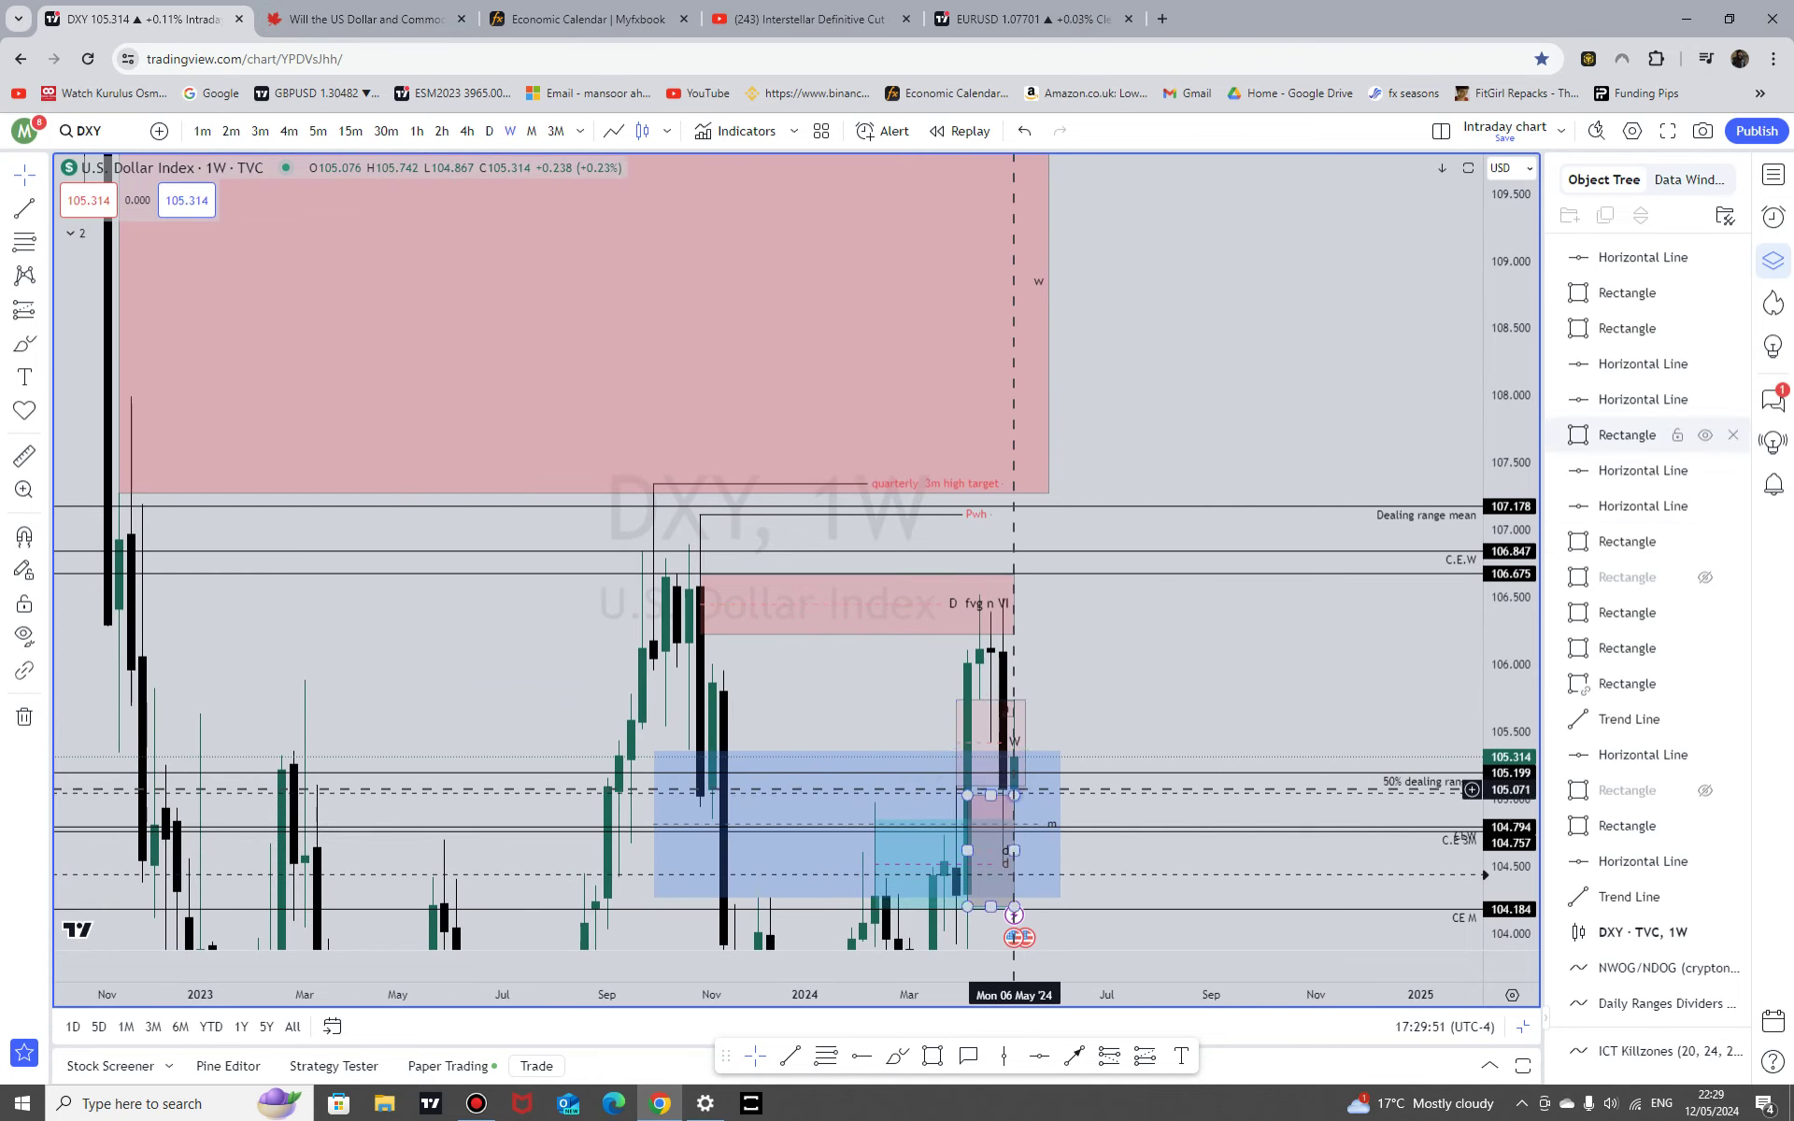
key("Escape")
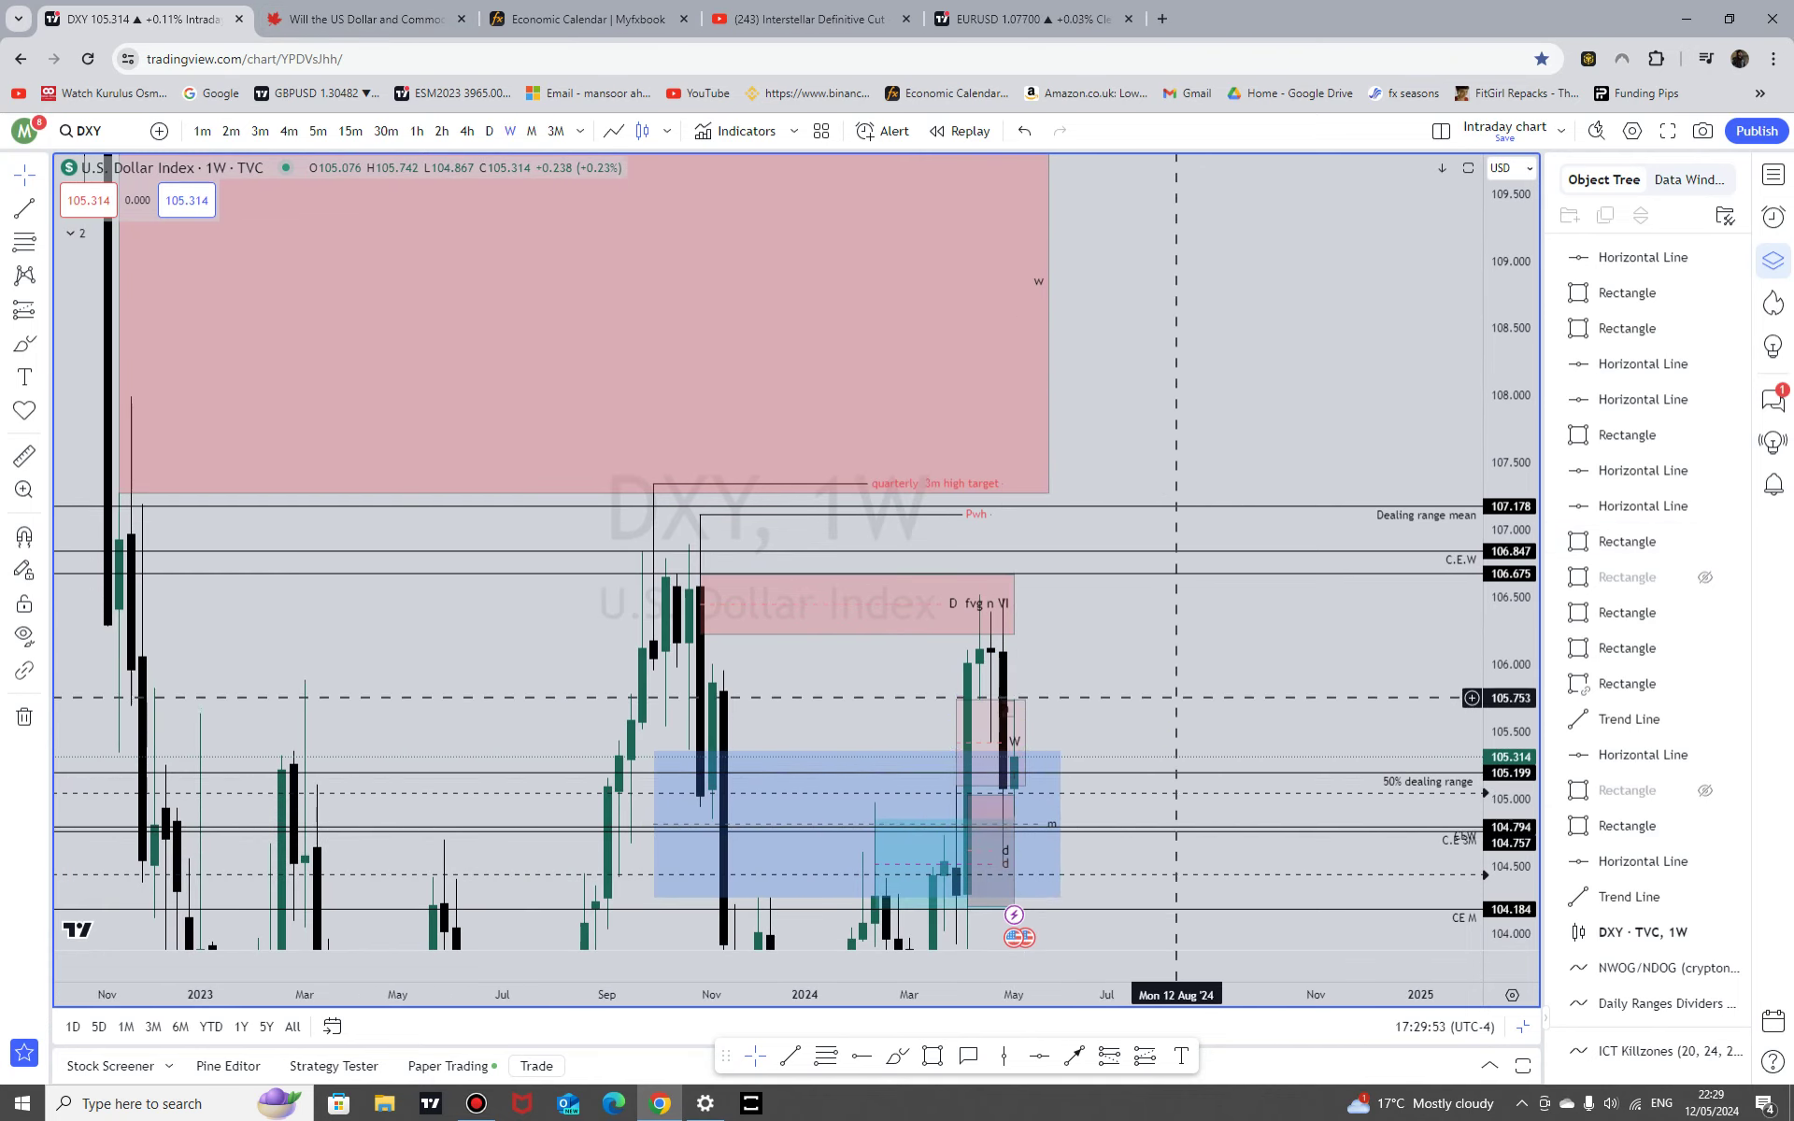
scroll(1176, 697, "up", 3)
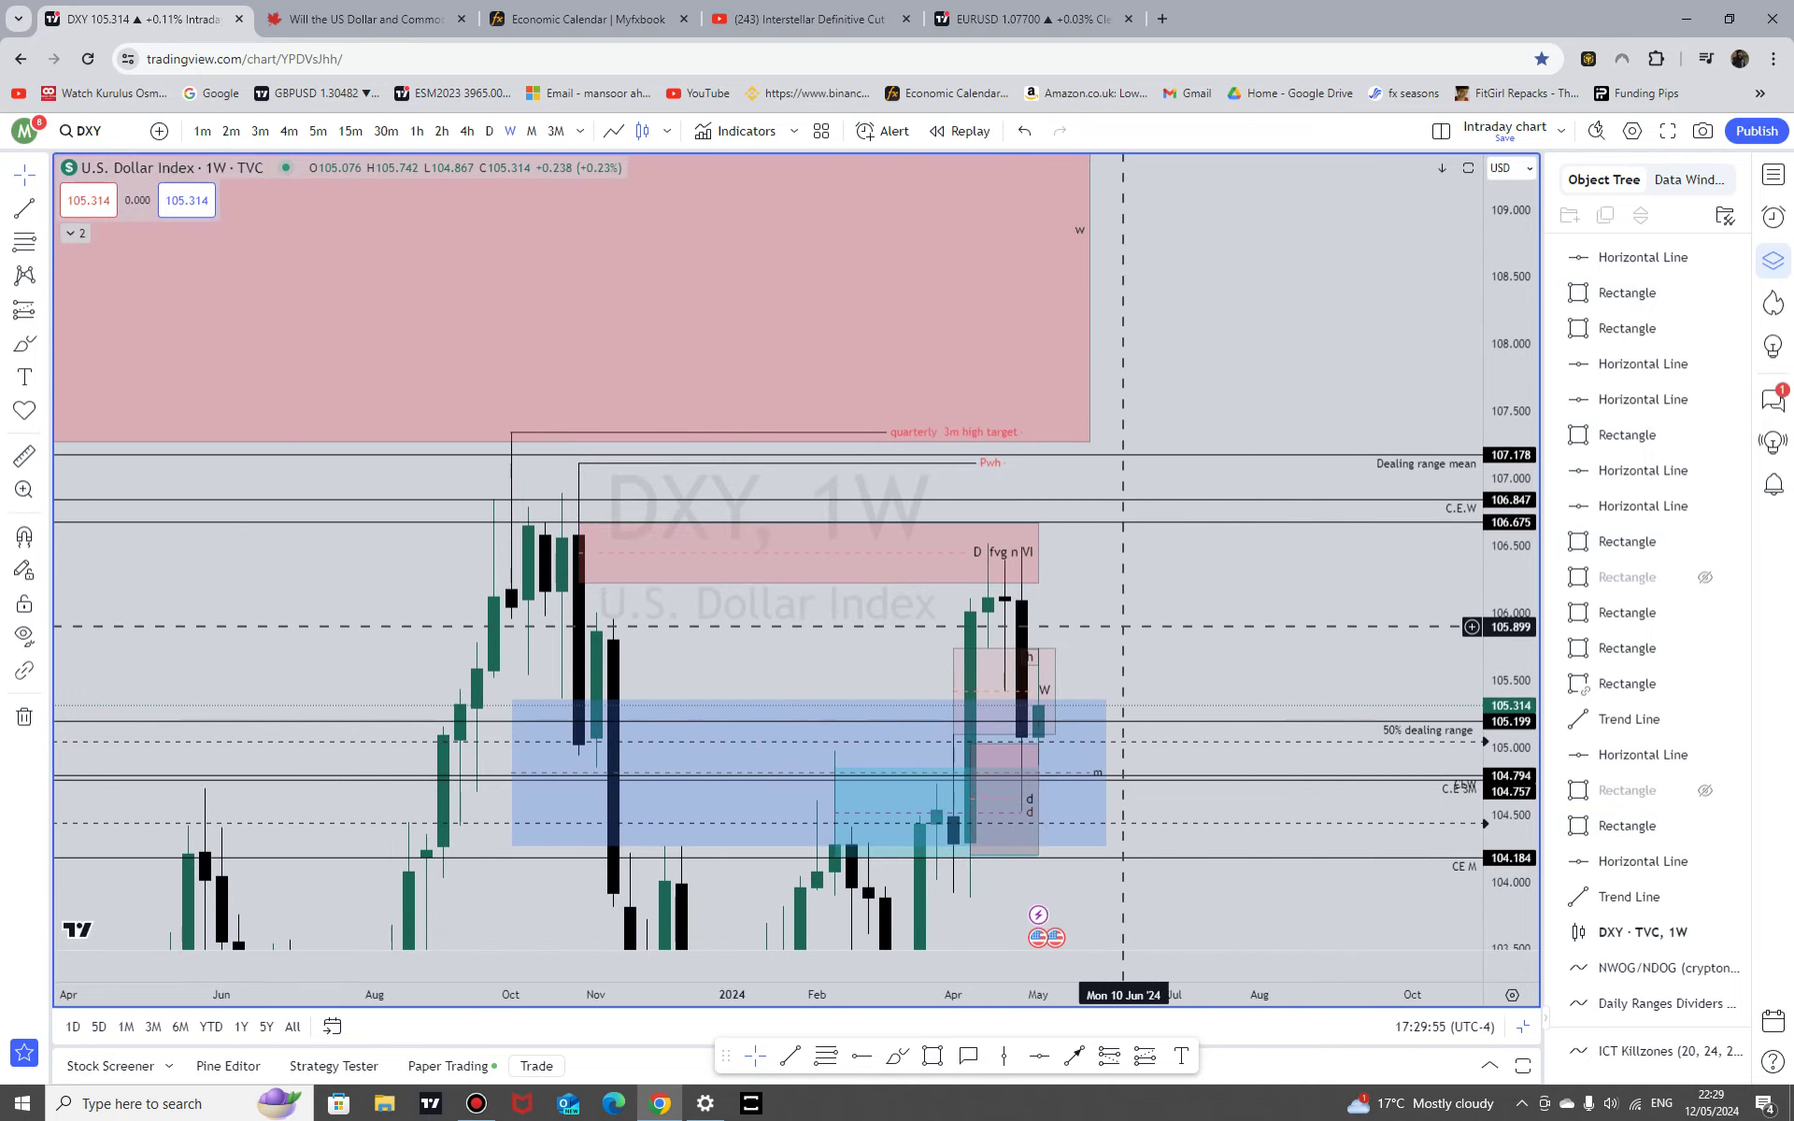
left_click_drag(1313, 641, 1445, 800)
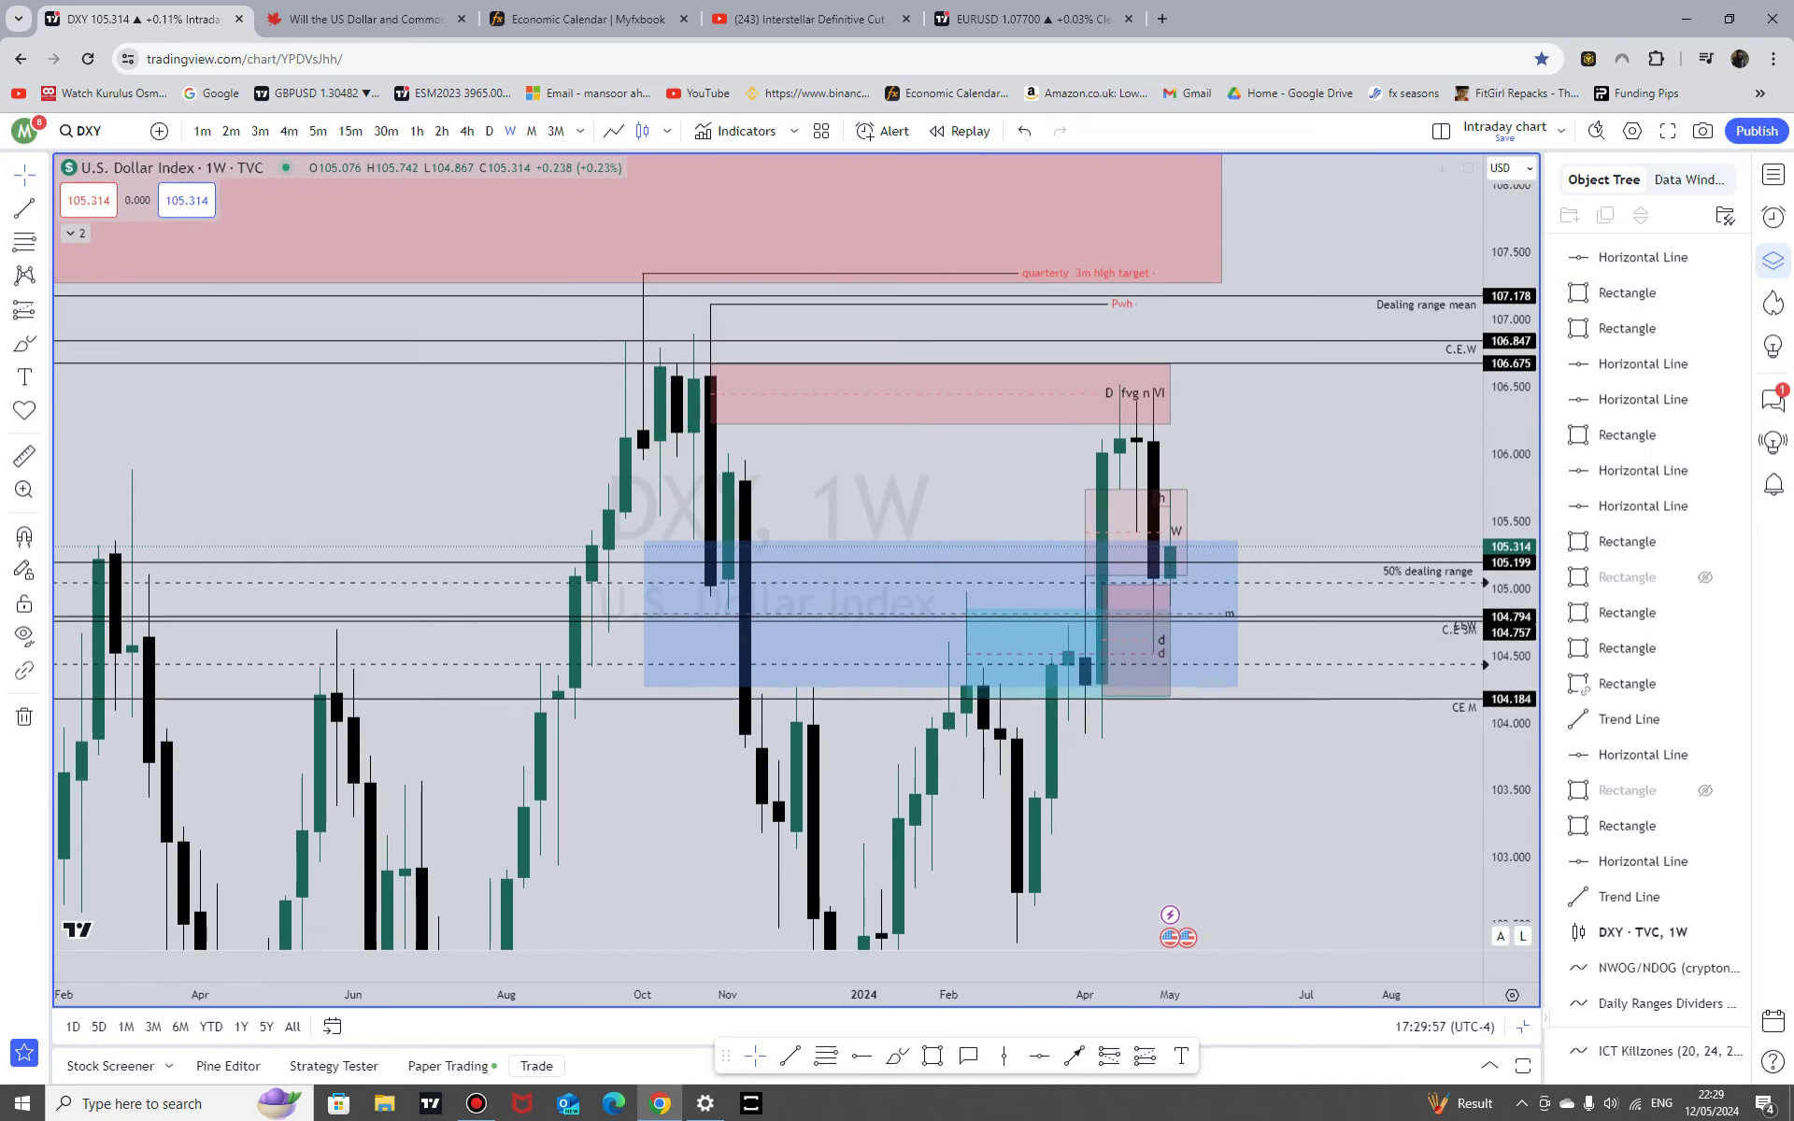
Step: Examine the DXY weekly swings from the July 2023 low up to the Dealing range mean line and the red w zone
left_click_drag(1511, 373, 1511, 831)
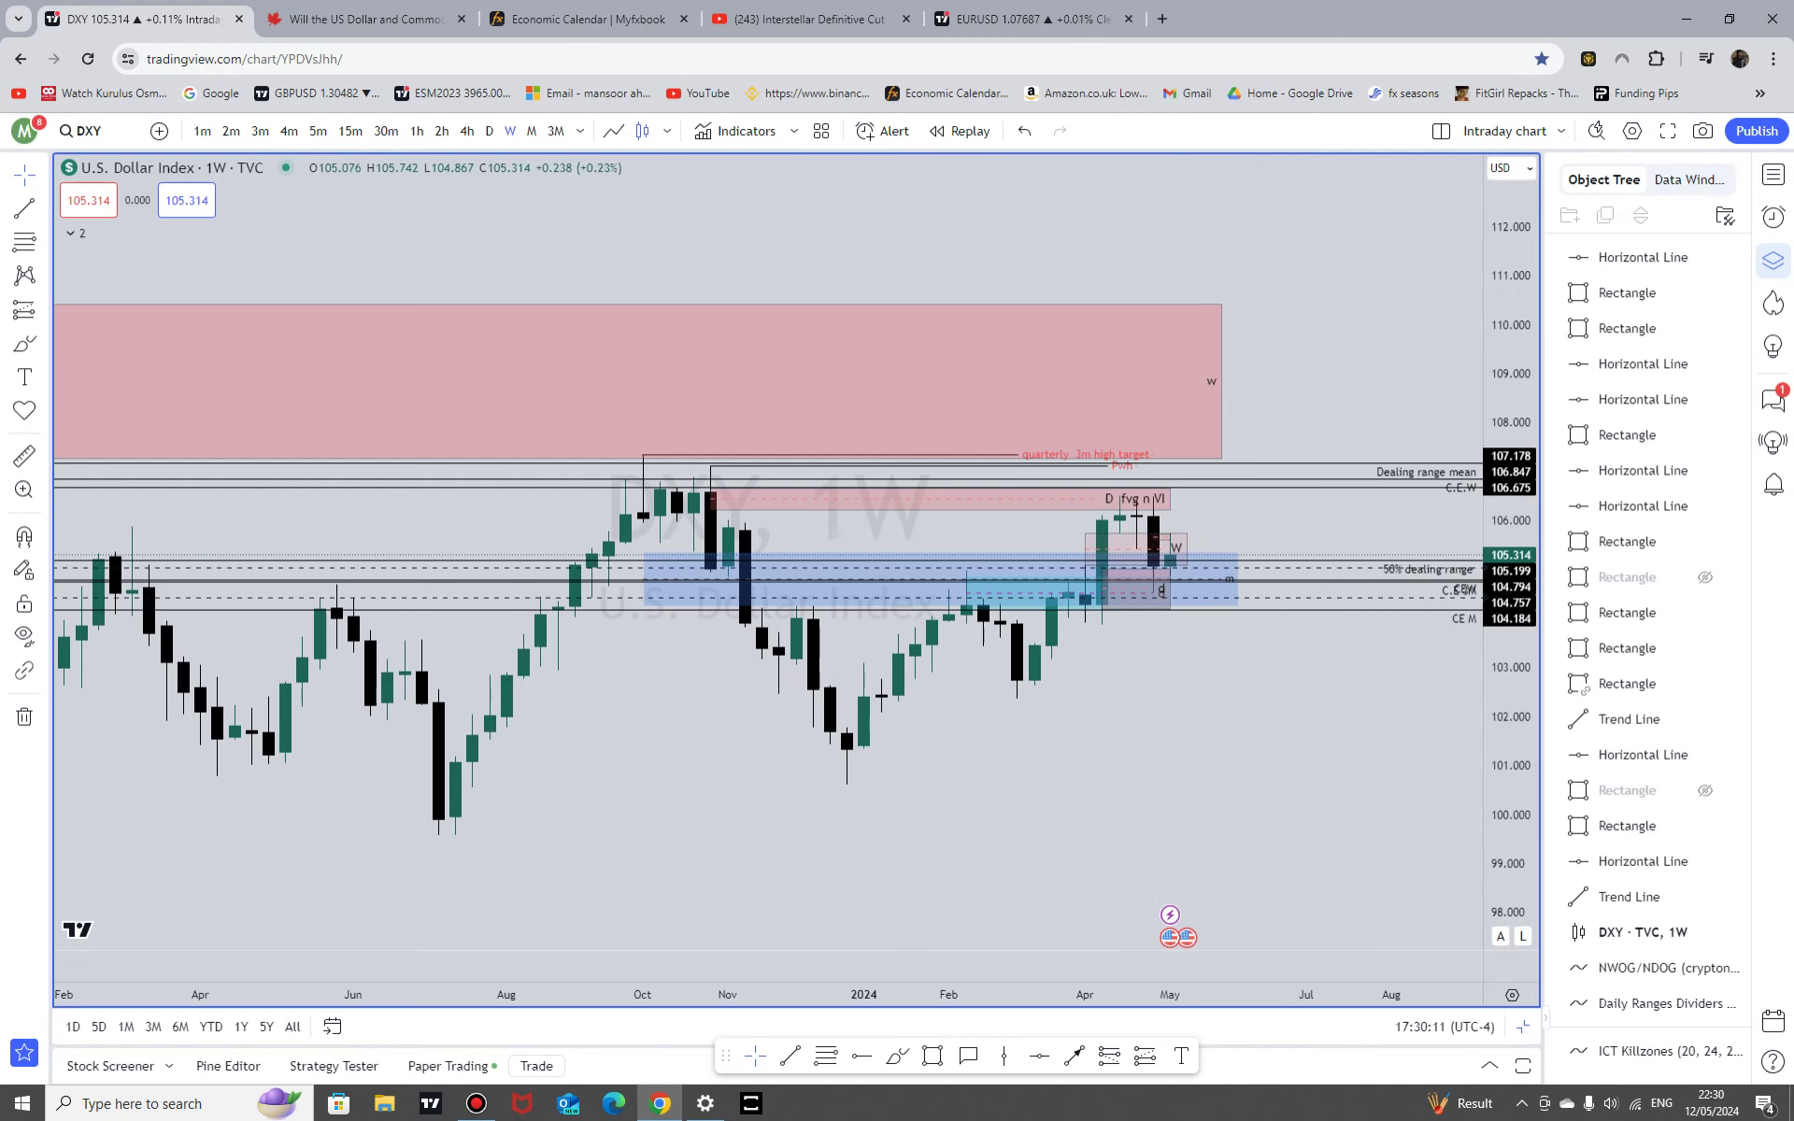
left_click_drag(1510, 813, 1511, 360)
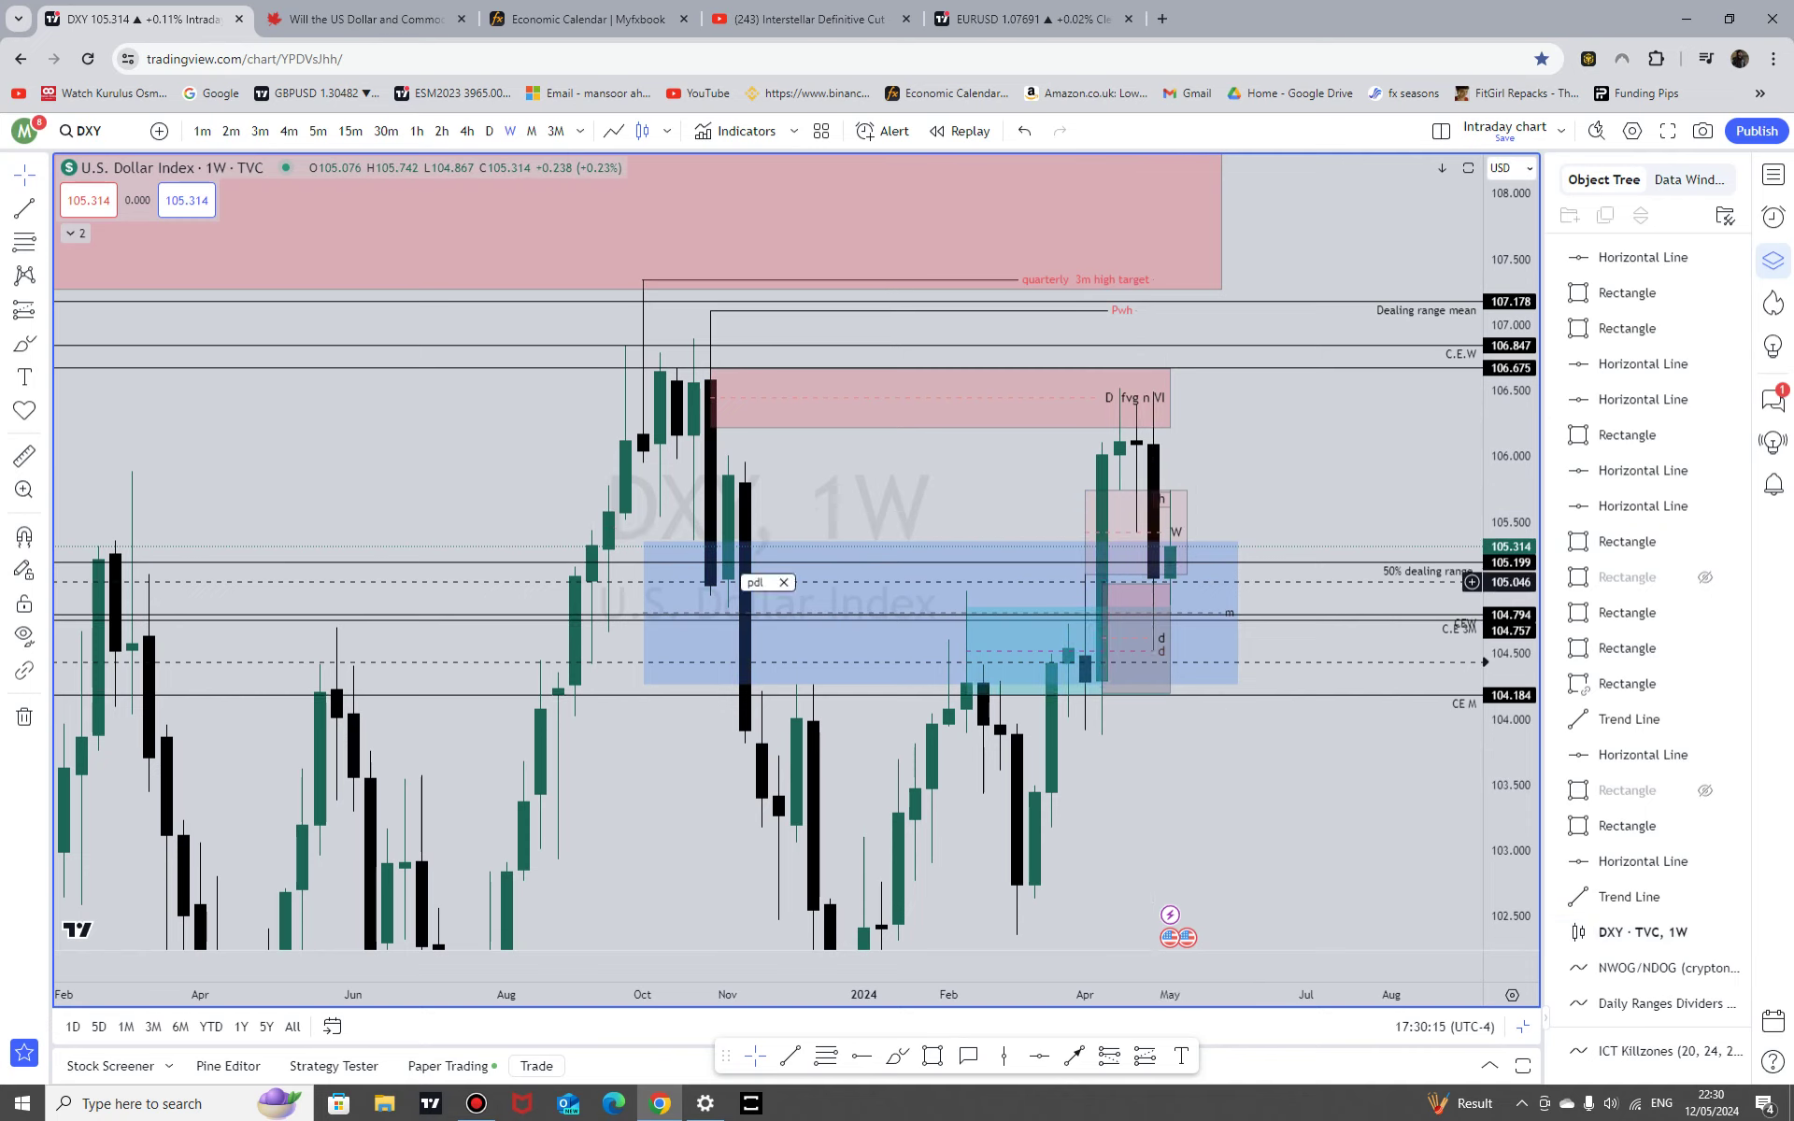
scroll(1159, 696, "up", 1)
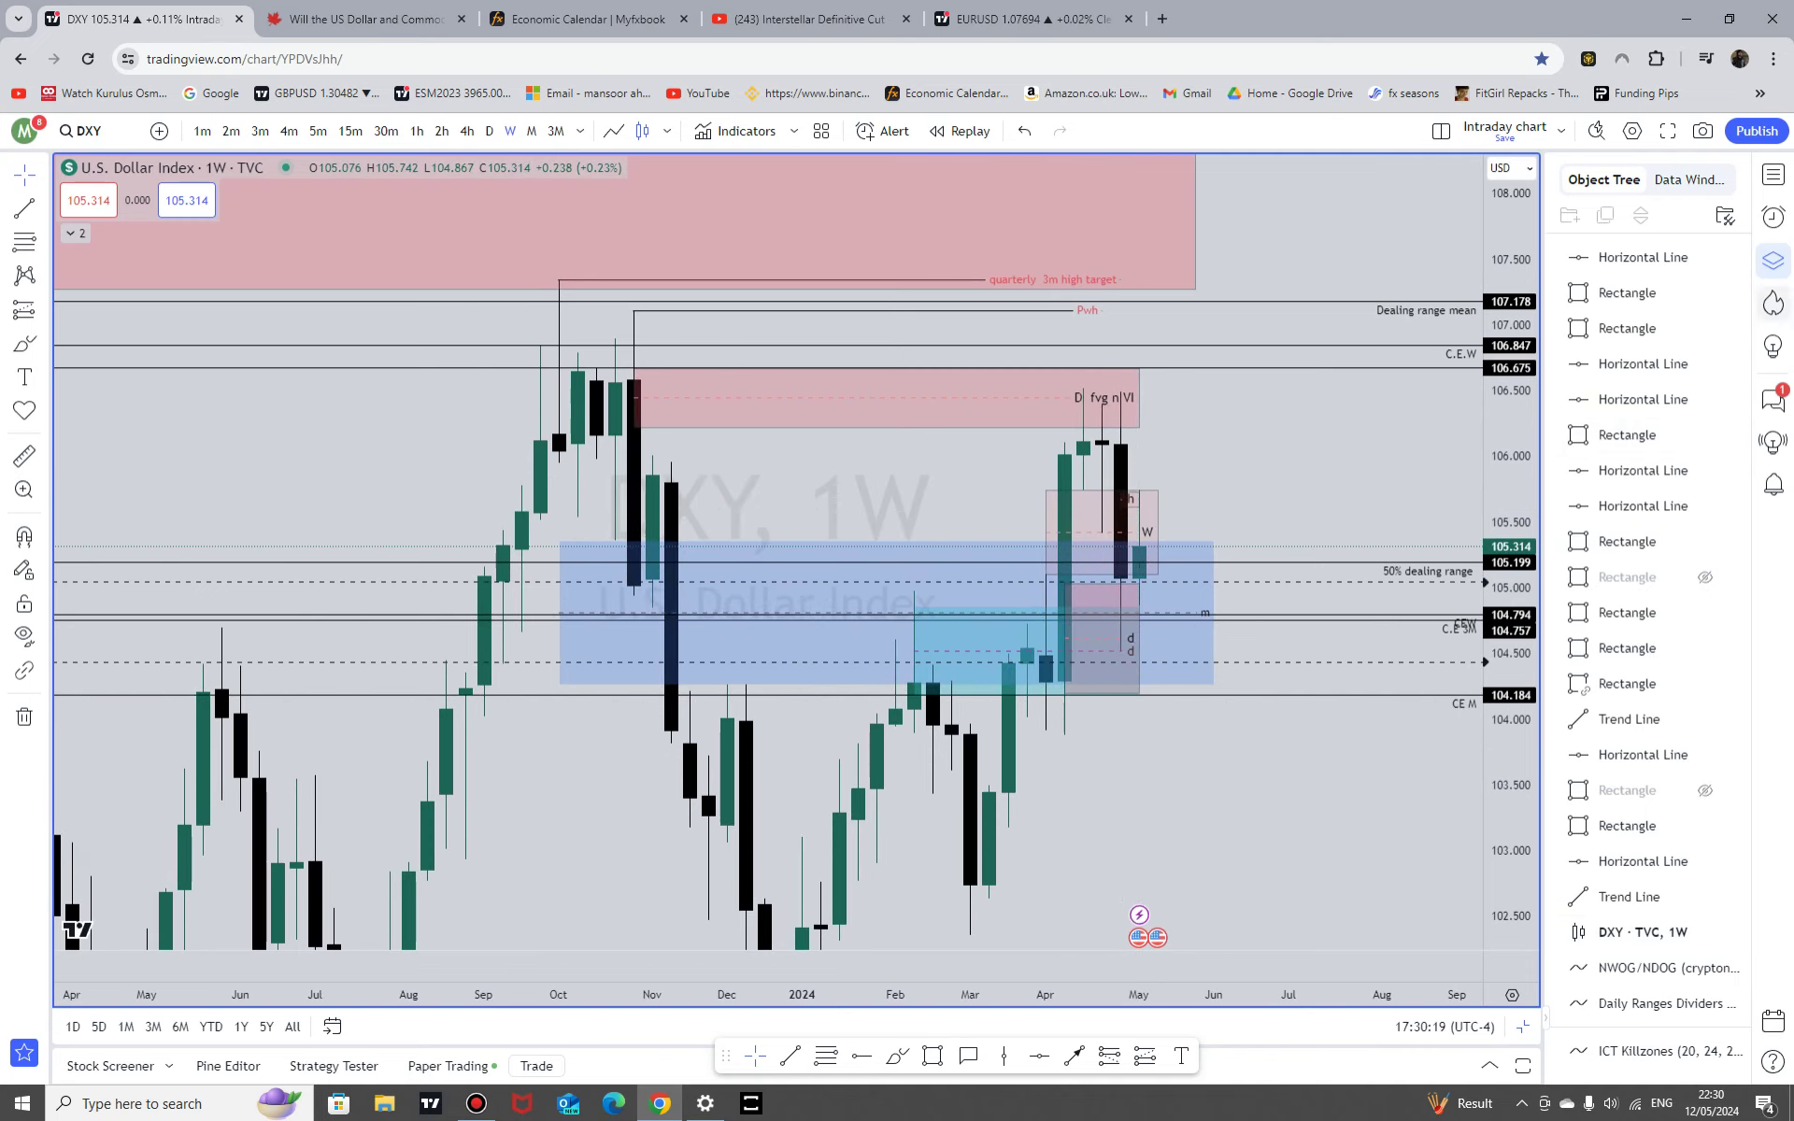
left_click_drag(1511, 327, 1511, 808)
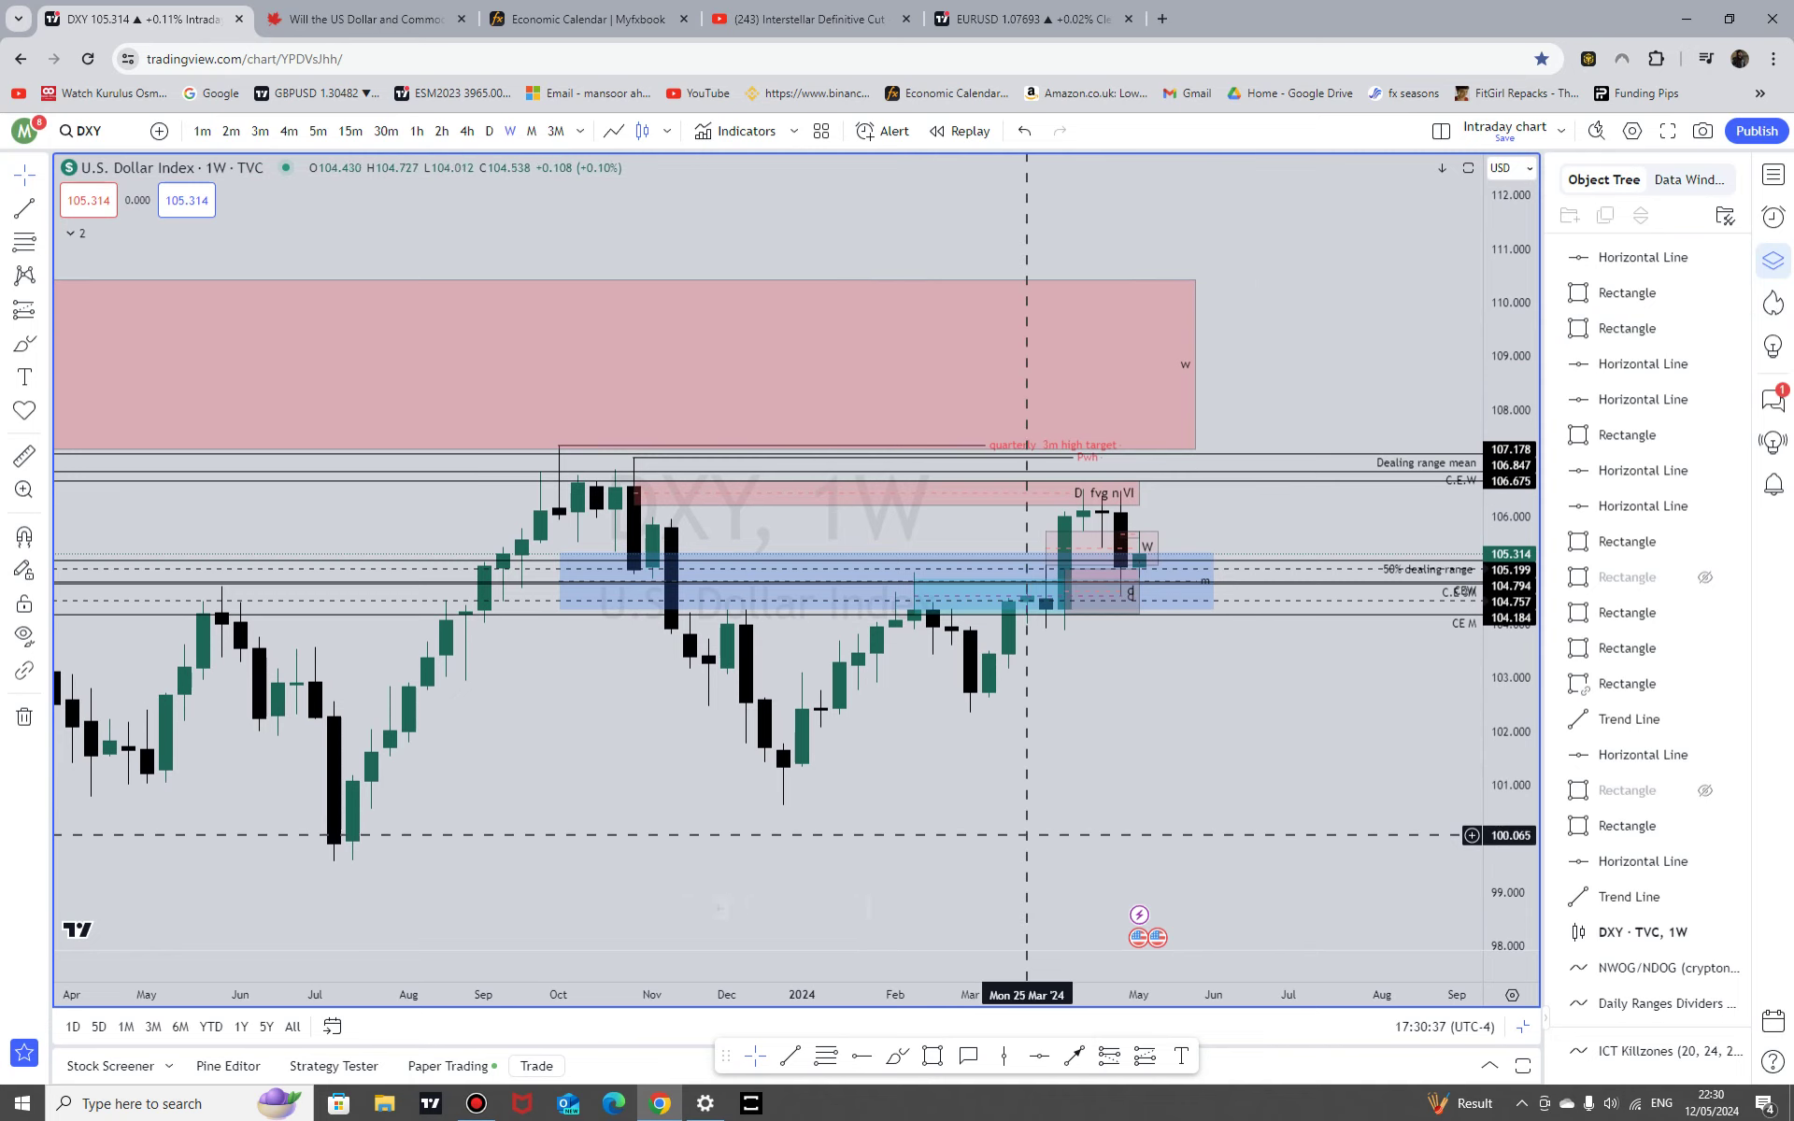
scroll(1281, 784, "down", 2)
scroll(1280, 784, "up", 2)
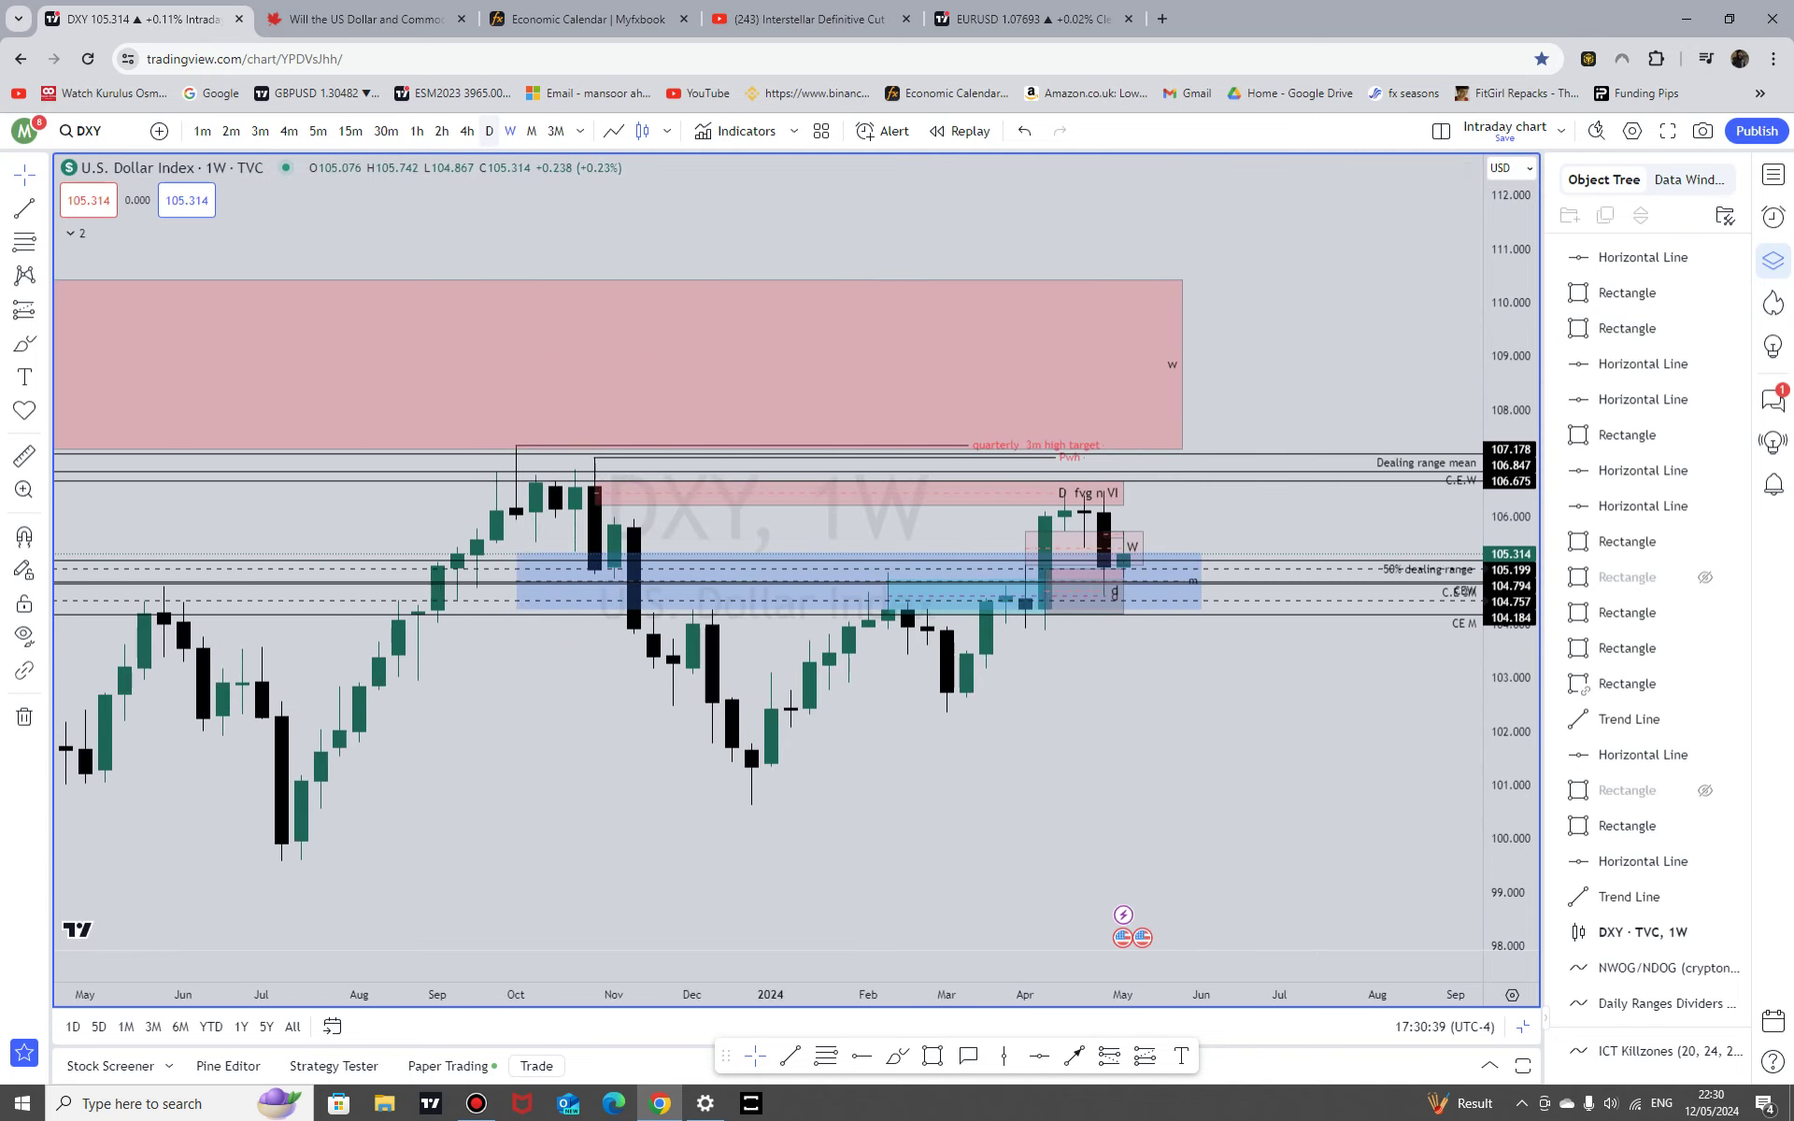
left_click(489, 131)
left_click(510, 131)
Step: Extend the end of the red D fvg n VI rectangle by one weekly bar on the DXY chart
left_click_drag(1510, 837, 1510, 495)
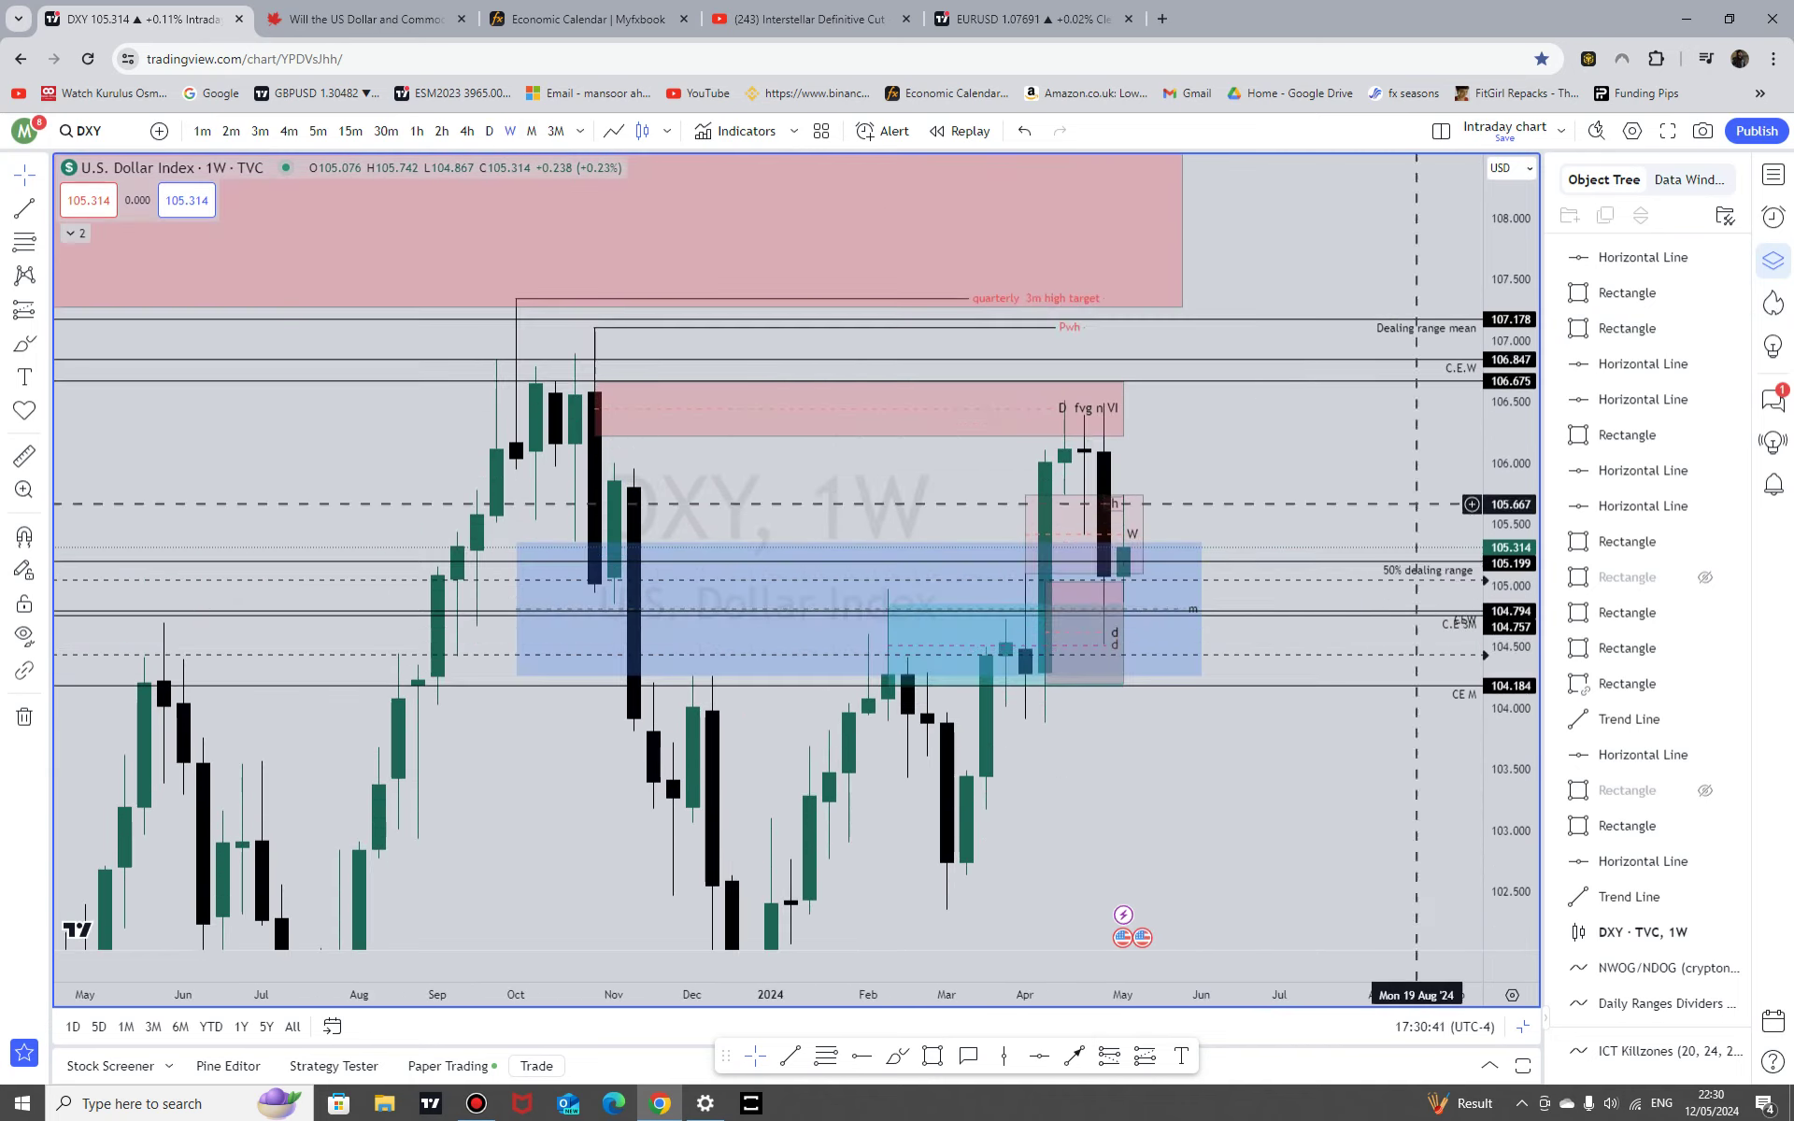
left_click(1121, 411)
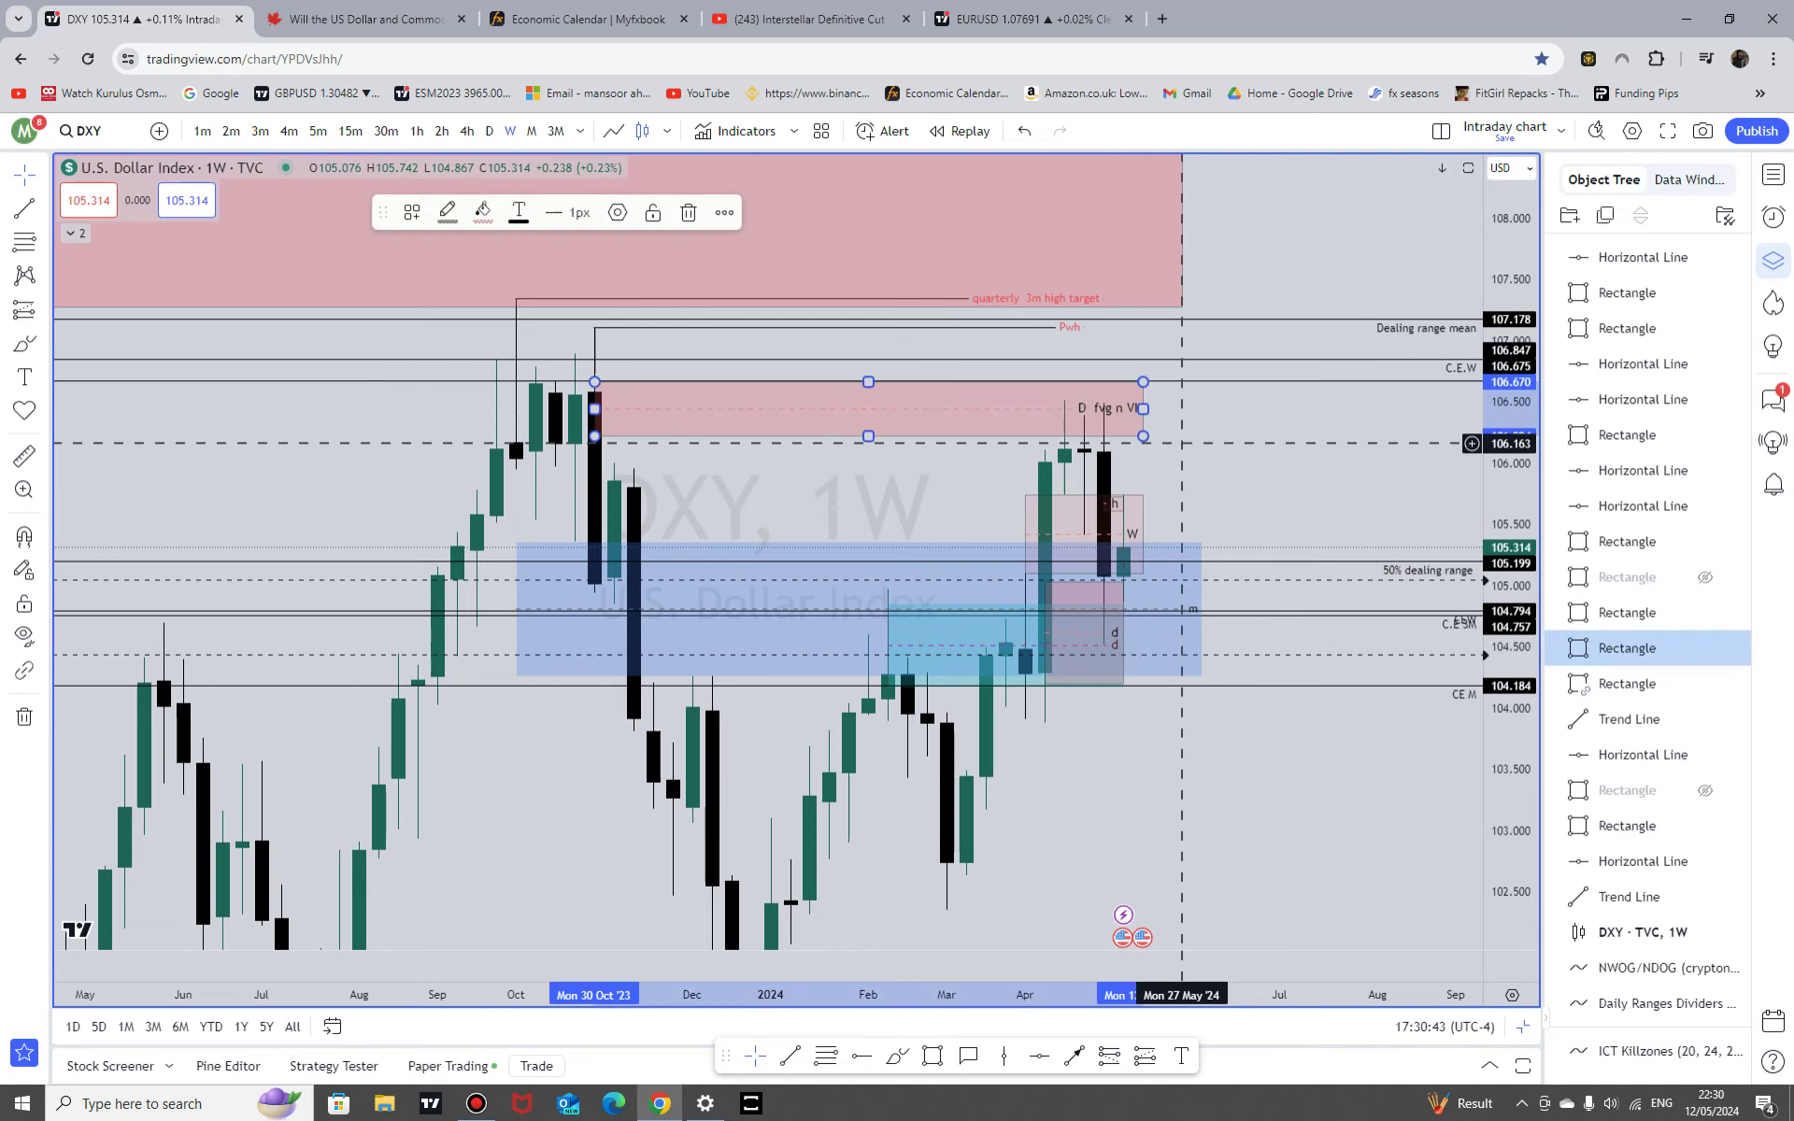
key("Escape")
Step: Hide all drawings on the DXY weekly chart and examine the bare candles from late 2023 to May 2024
left_click(24, 637)
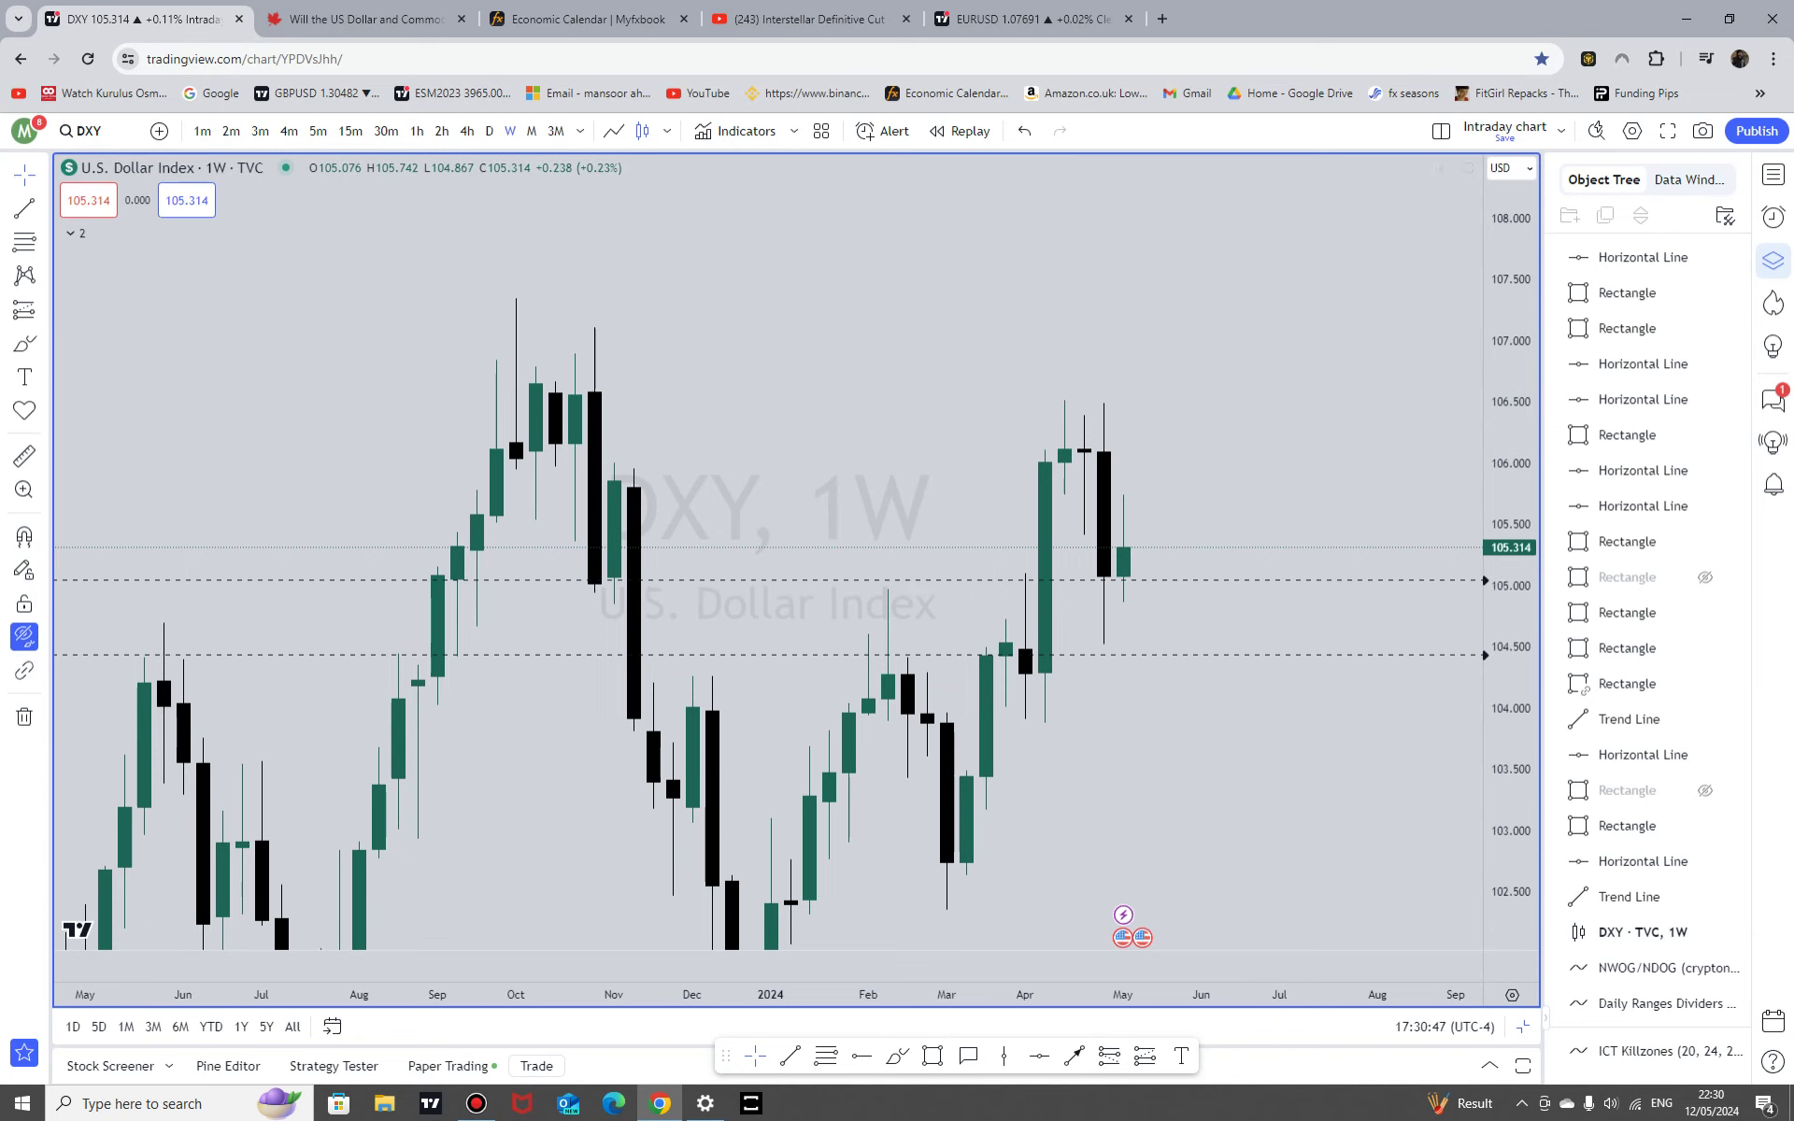
left_click(25, 637)
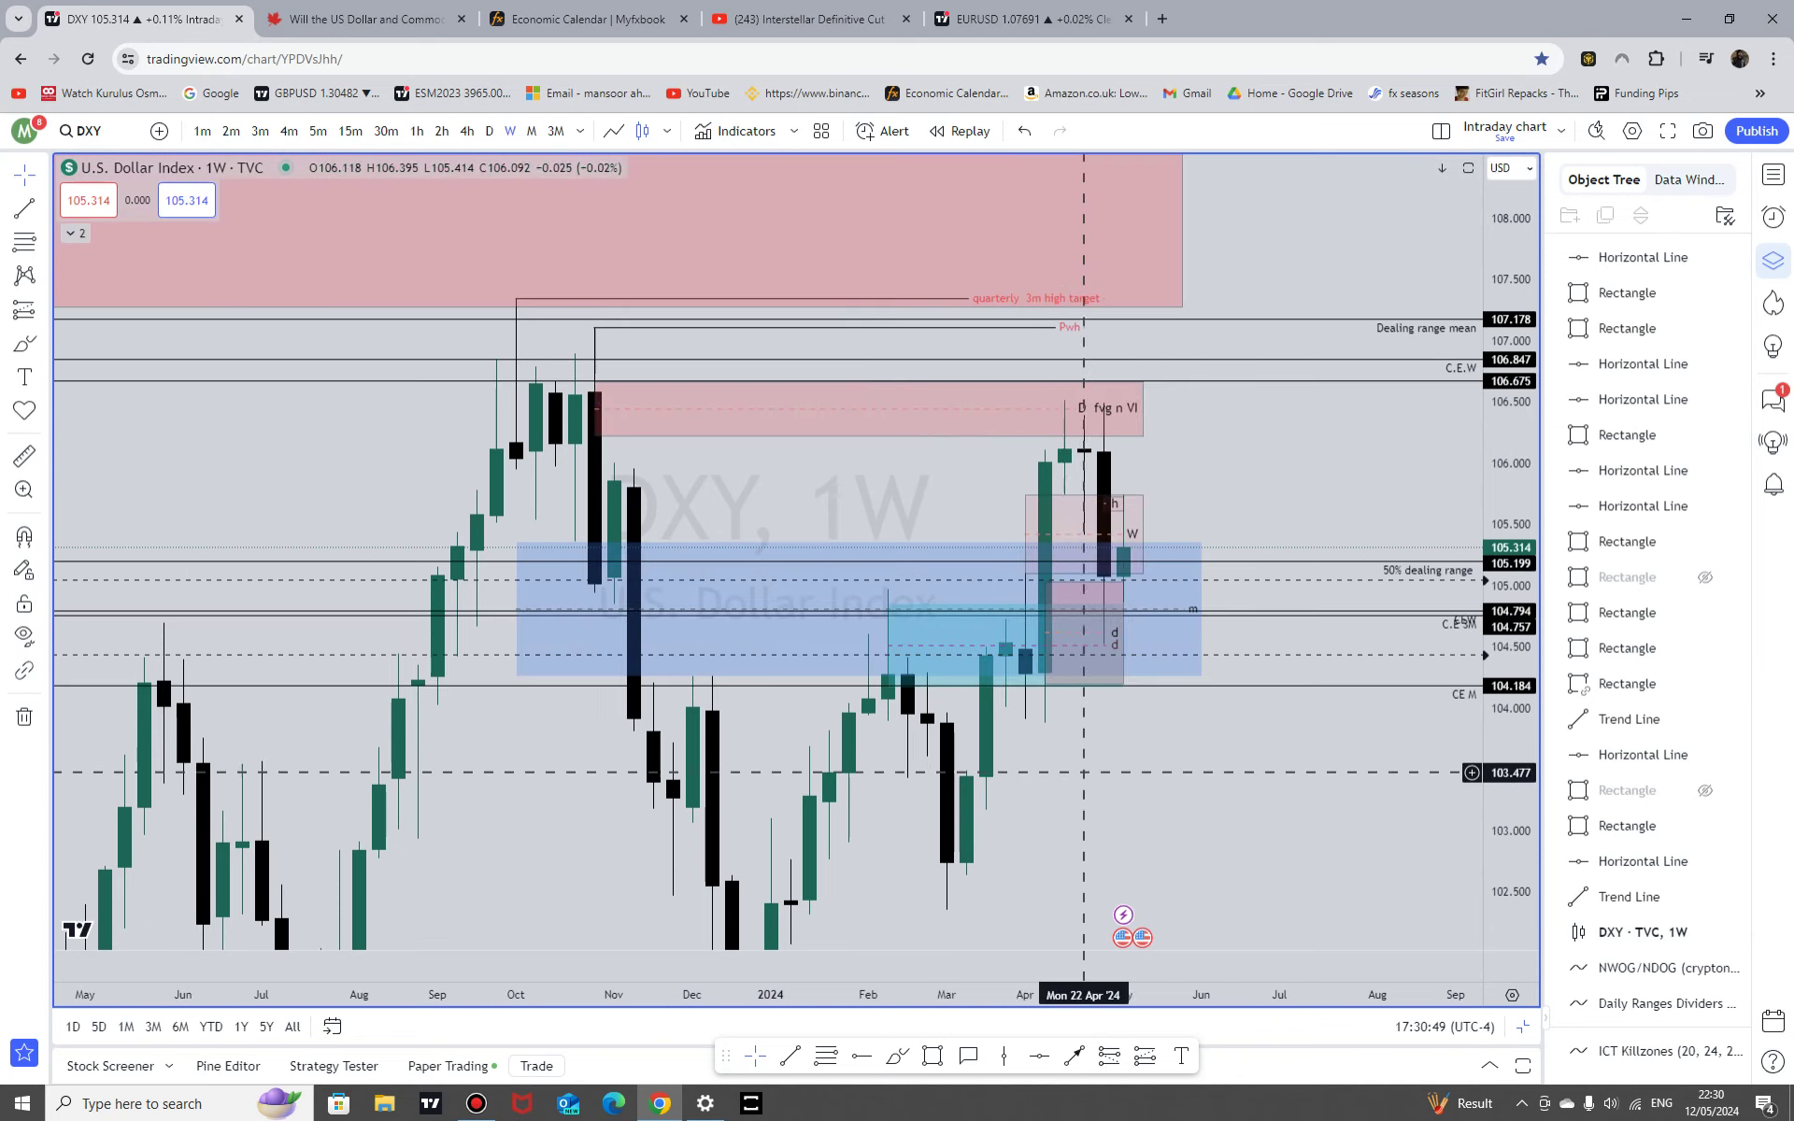
scroll(1081, 773, "up", 4)
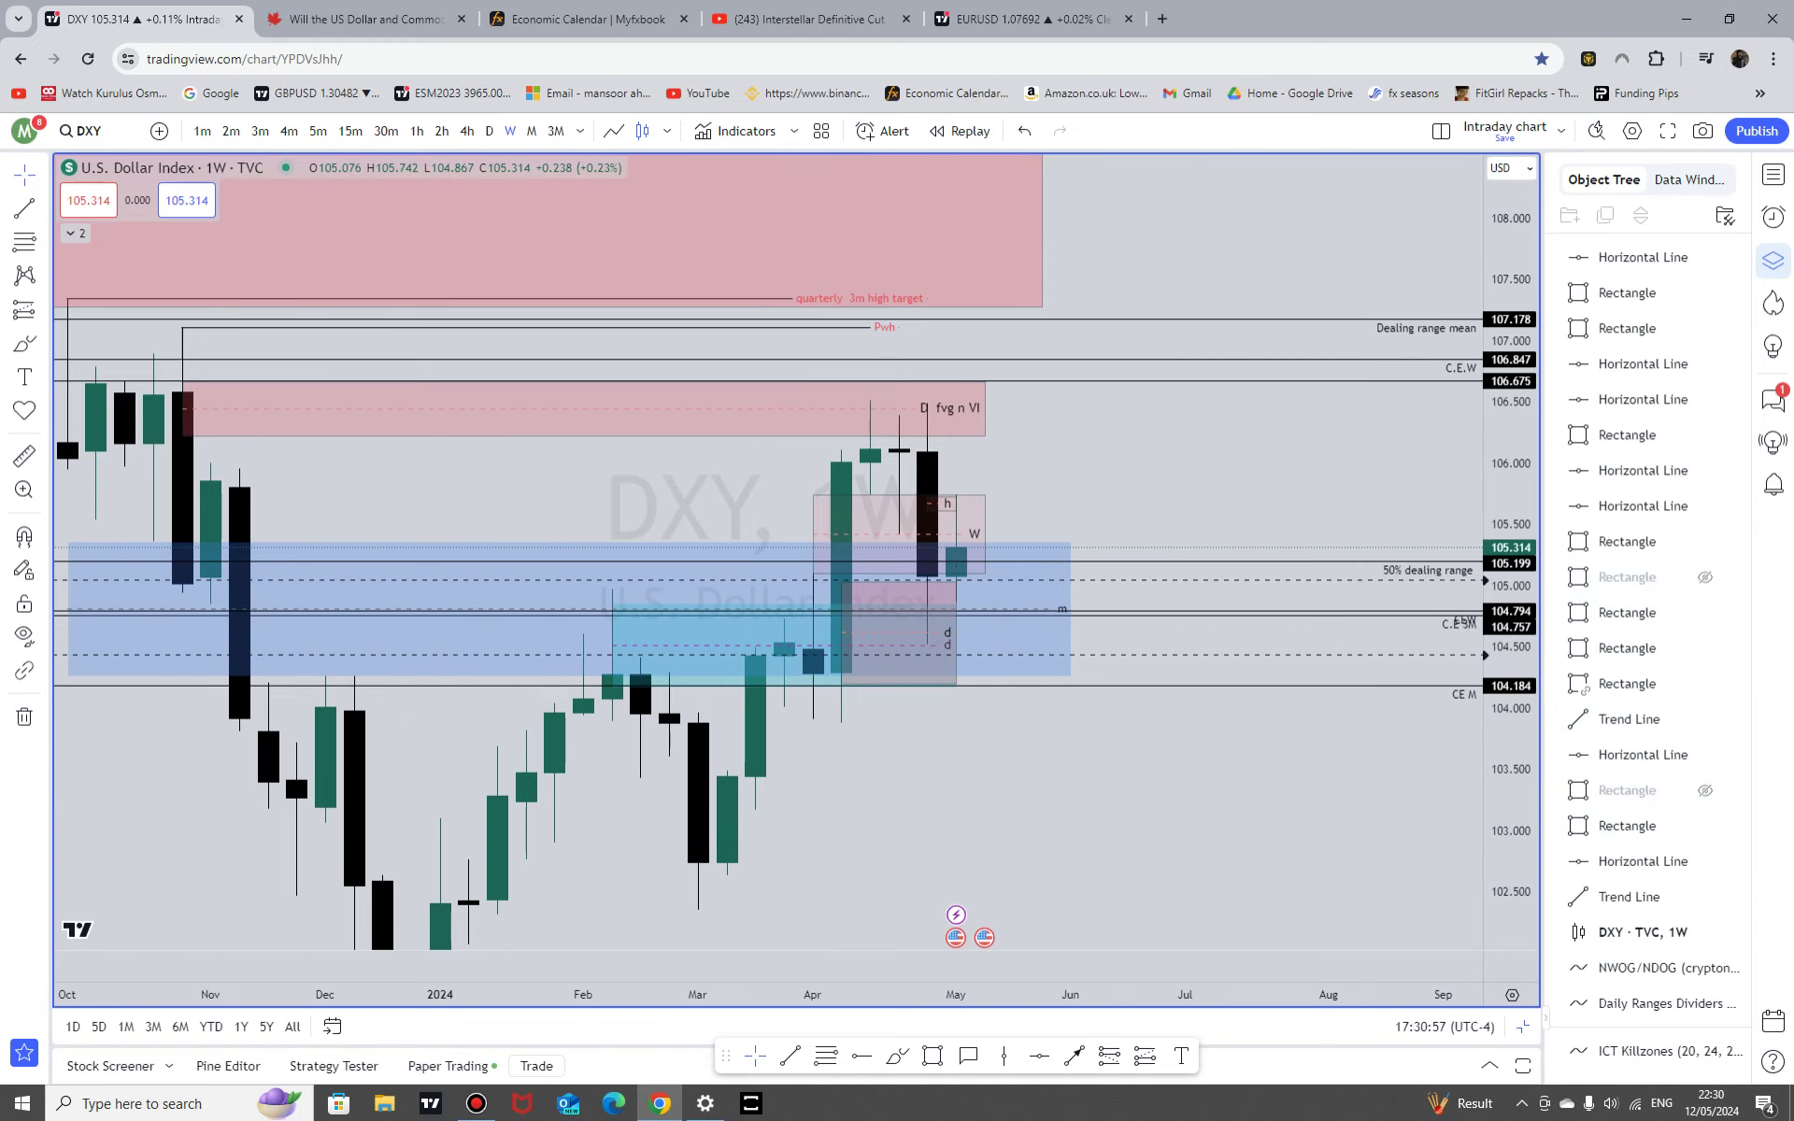
left_click(24, 636)
scroll(1100, 655, "down", 5)
left_click_drag(1510, 402, 1467, 769)
left_click_drag(1403, 835, 1251, 839)
Step: Restore the two-chart layout, maximize the EURUSD chart and set it to the weekly timeframe
key("alt+Return")
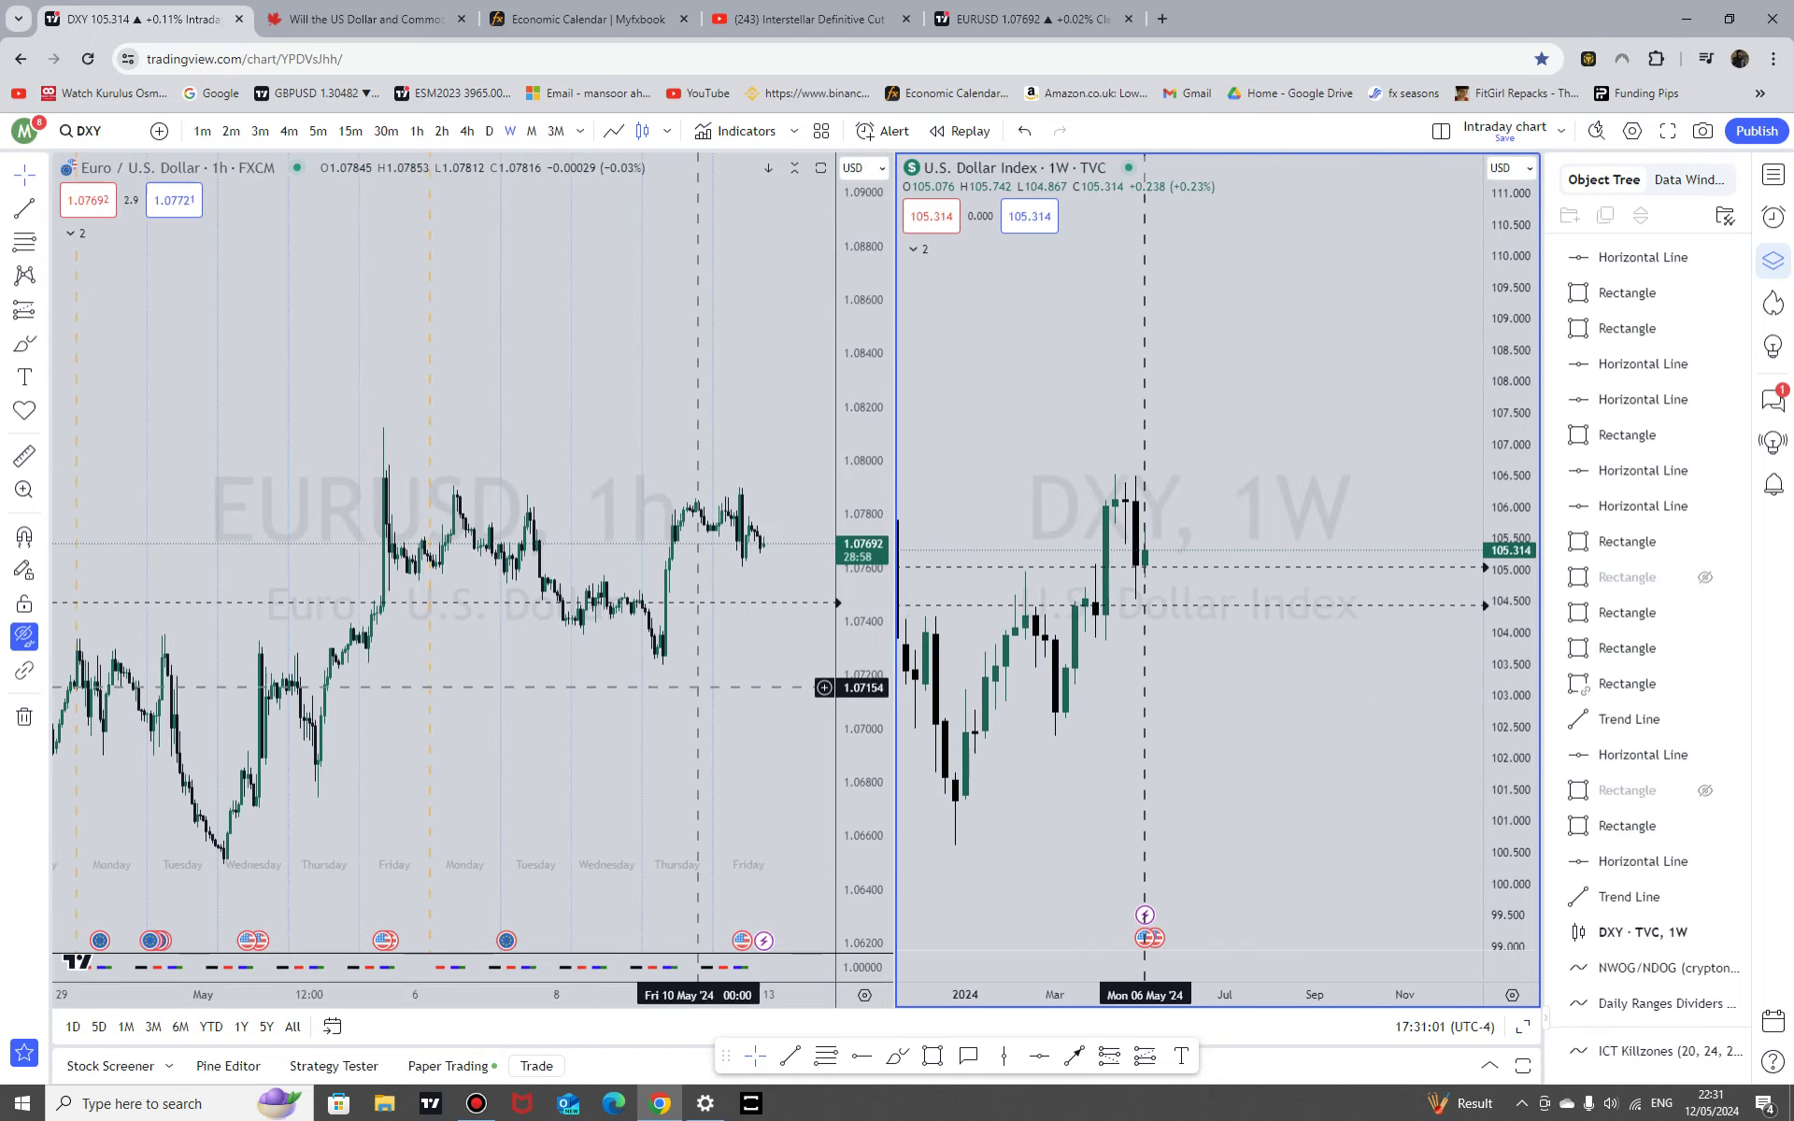
left_click(699, 688)
key("alt+Return")
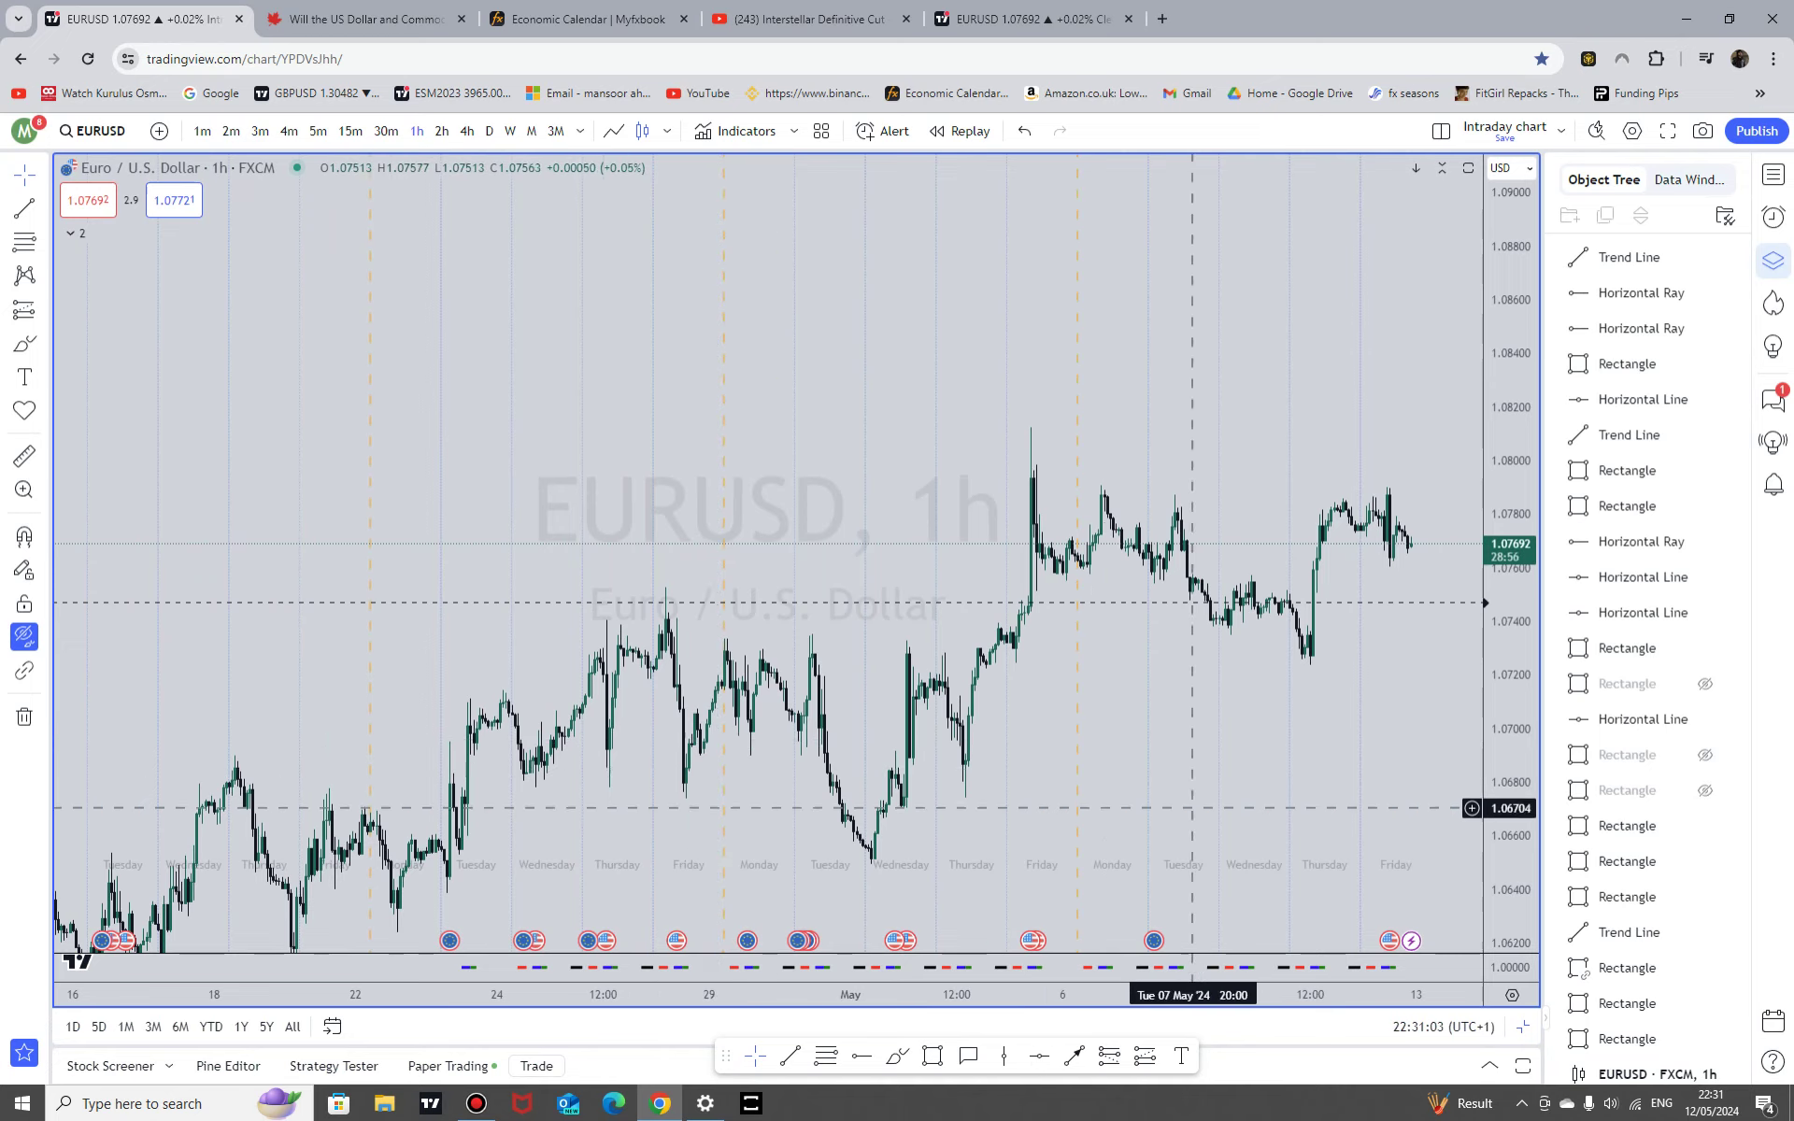
left_click_drag(1193, 805, 652, 799)
left_click(489, 131)
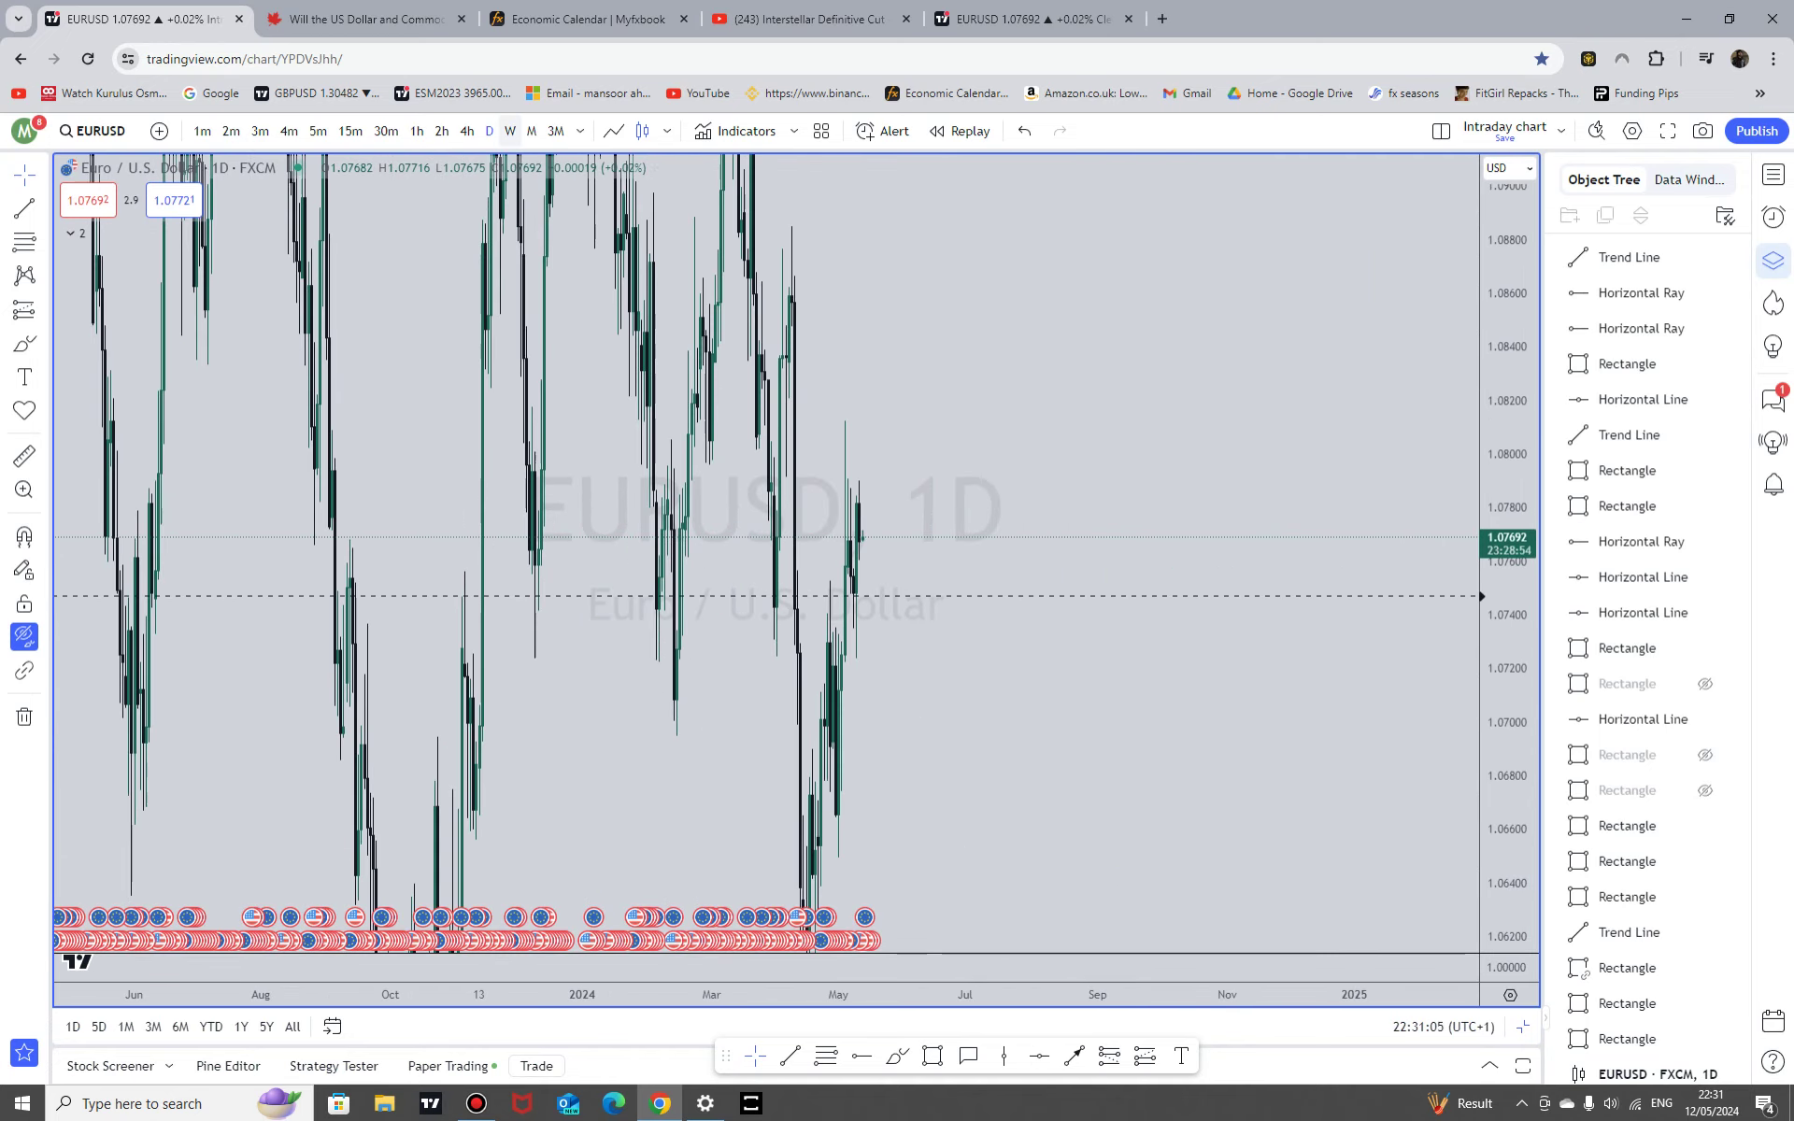
left_click(510, 130)
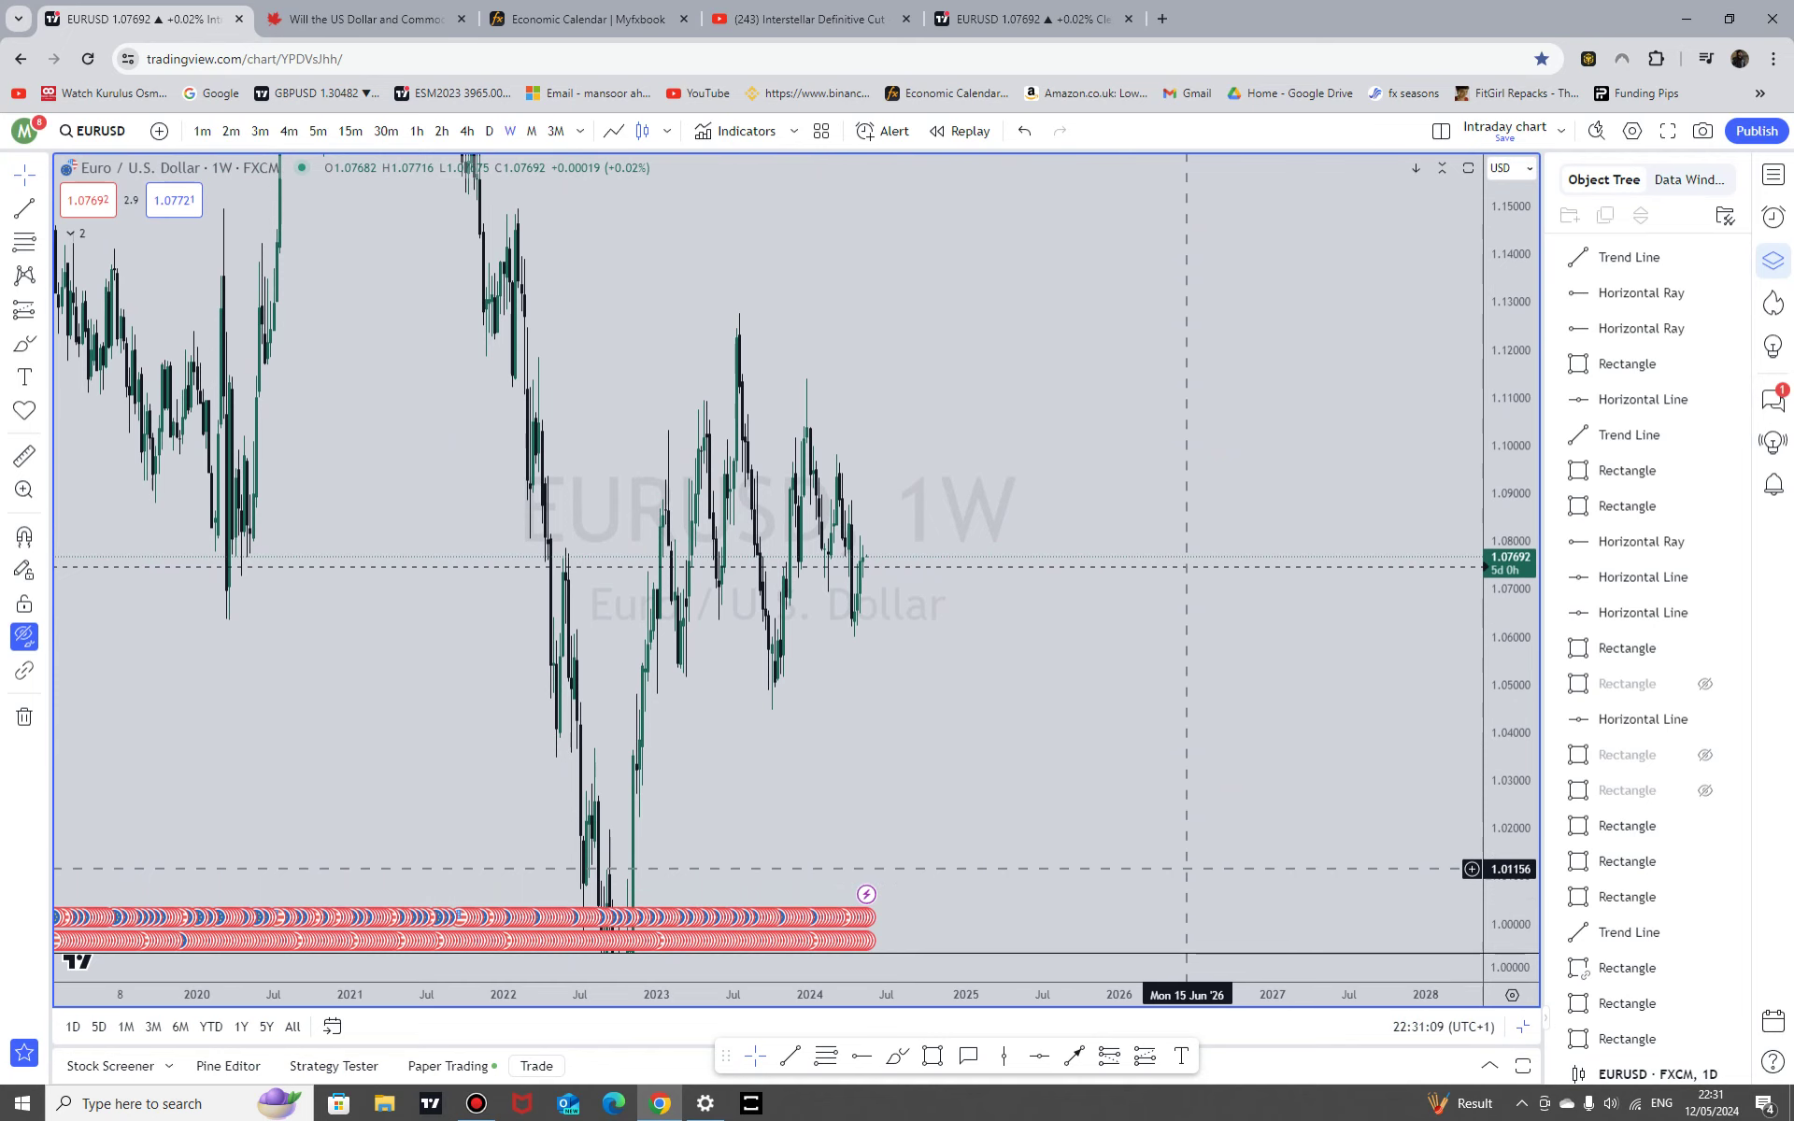
Step: Show the EURUSD drawings again and examine the weekly candles between the red D zone and the pmh level
scroll(1184, 823, "up", 5)
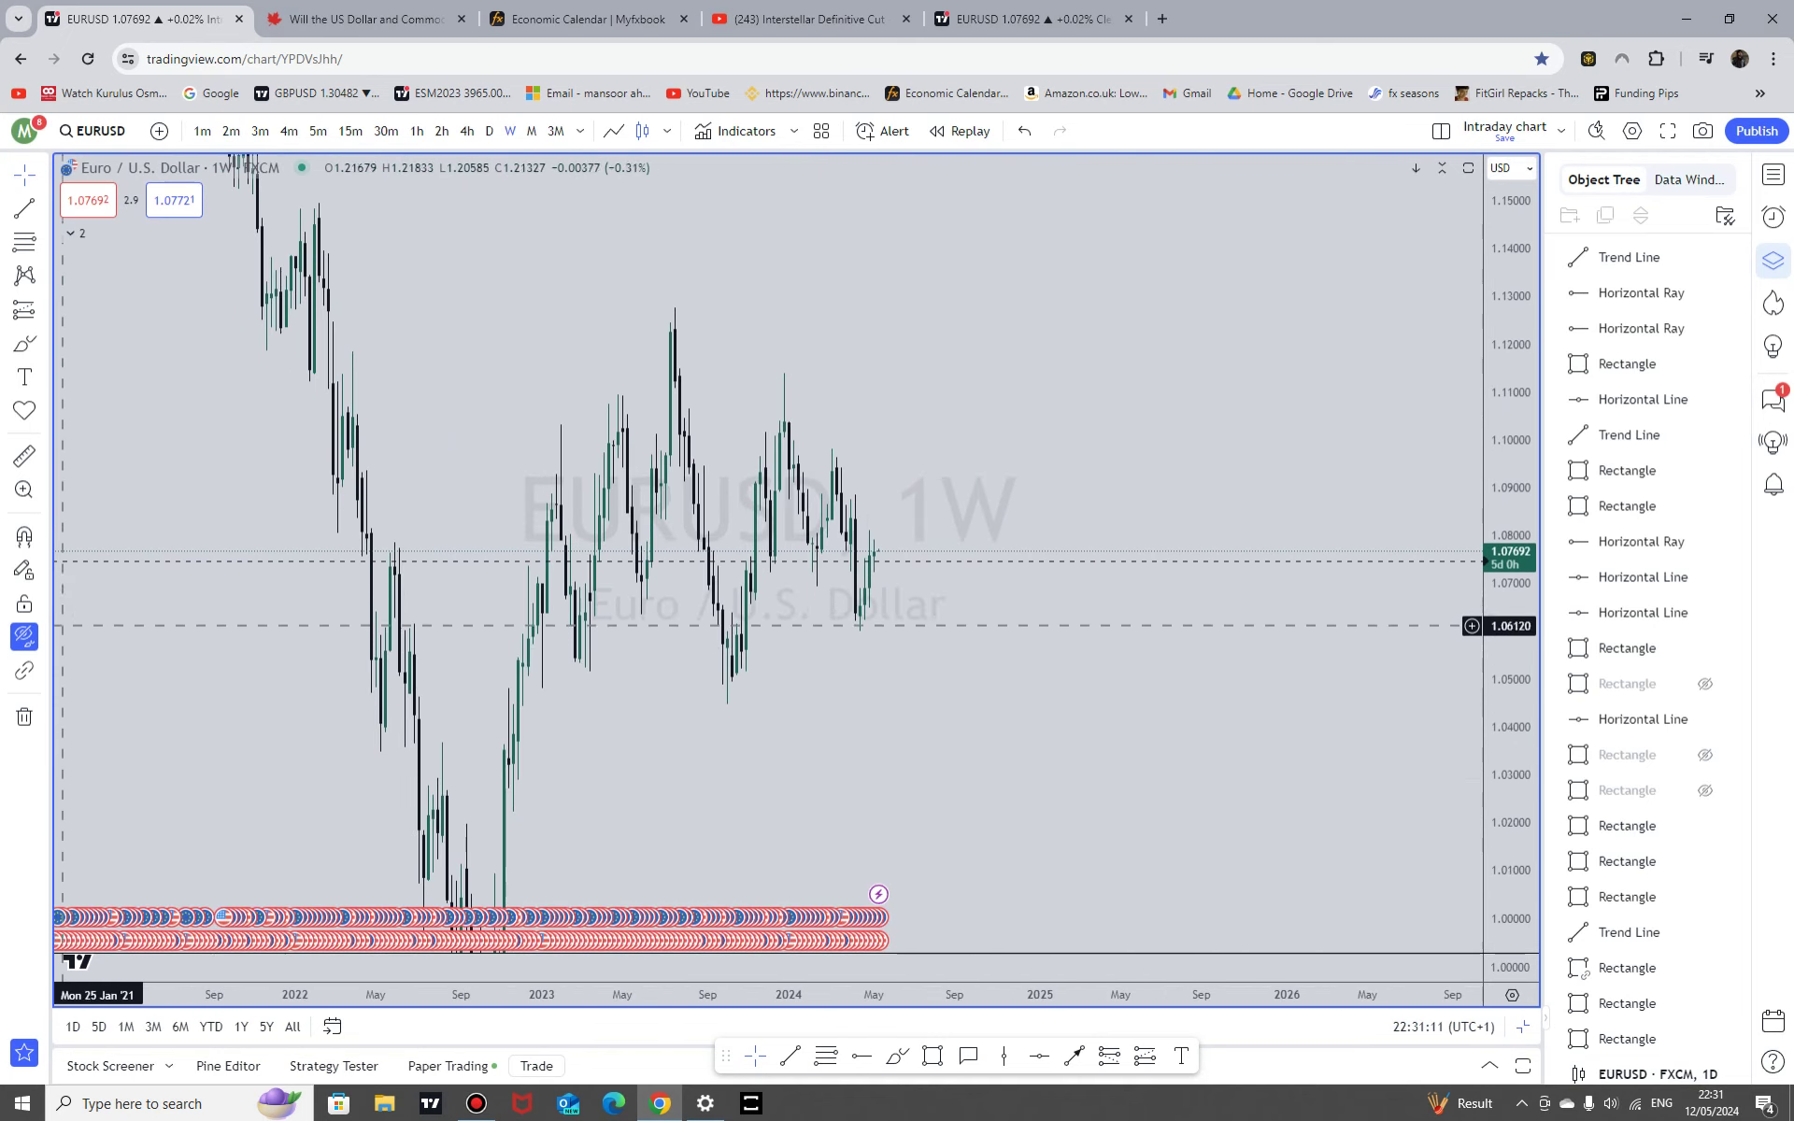
scroll(1005, 610, "up", 5)
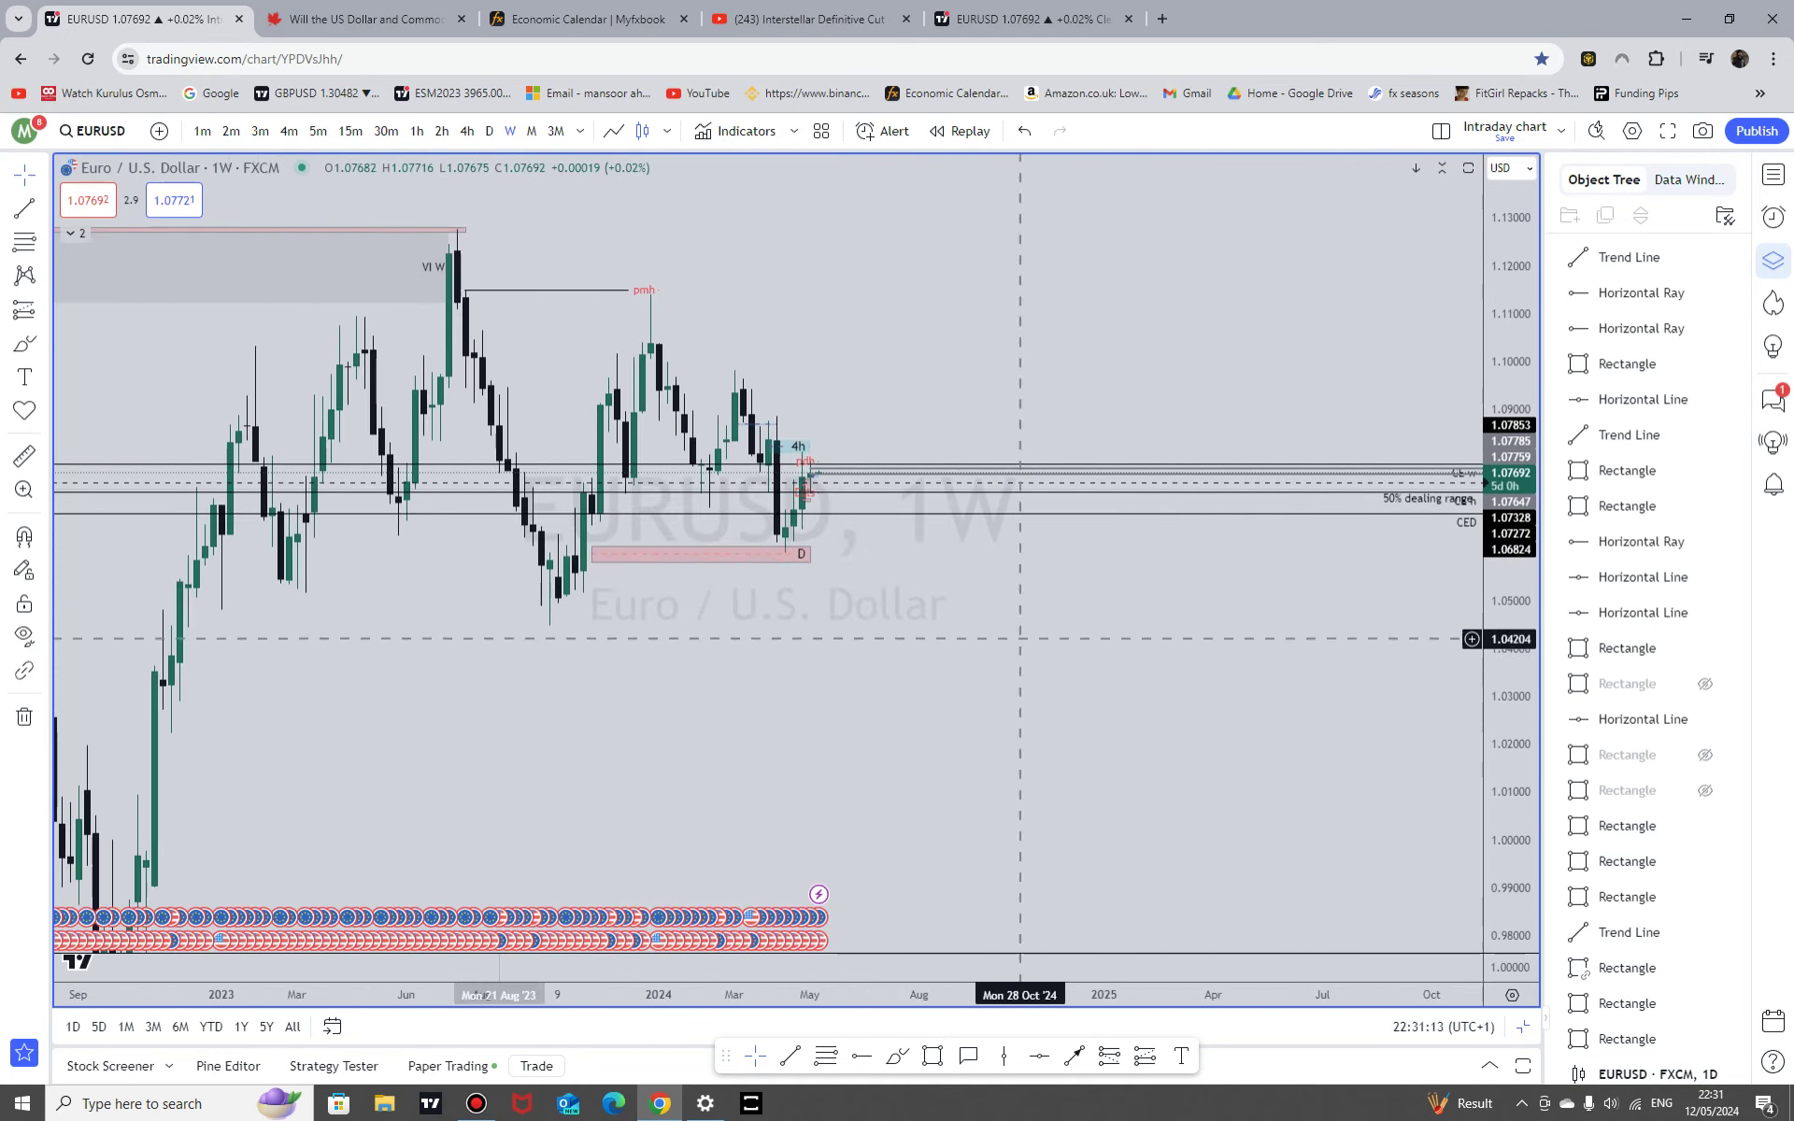
scroll(810, 569, "down", 3)
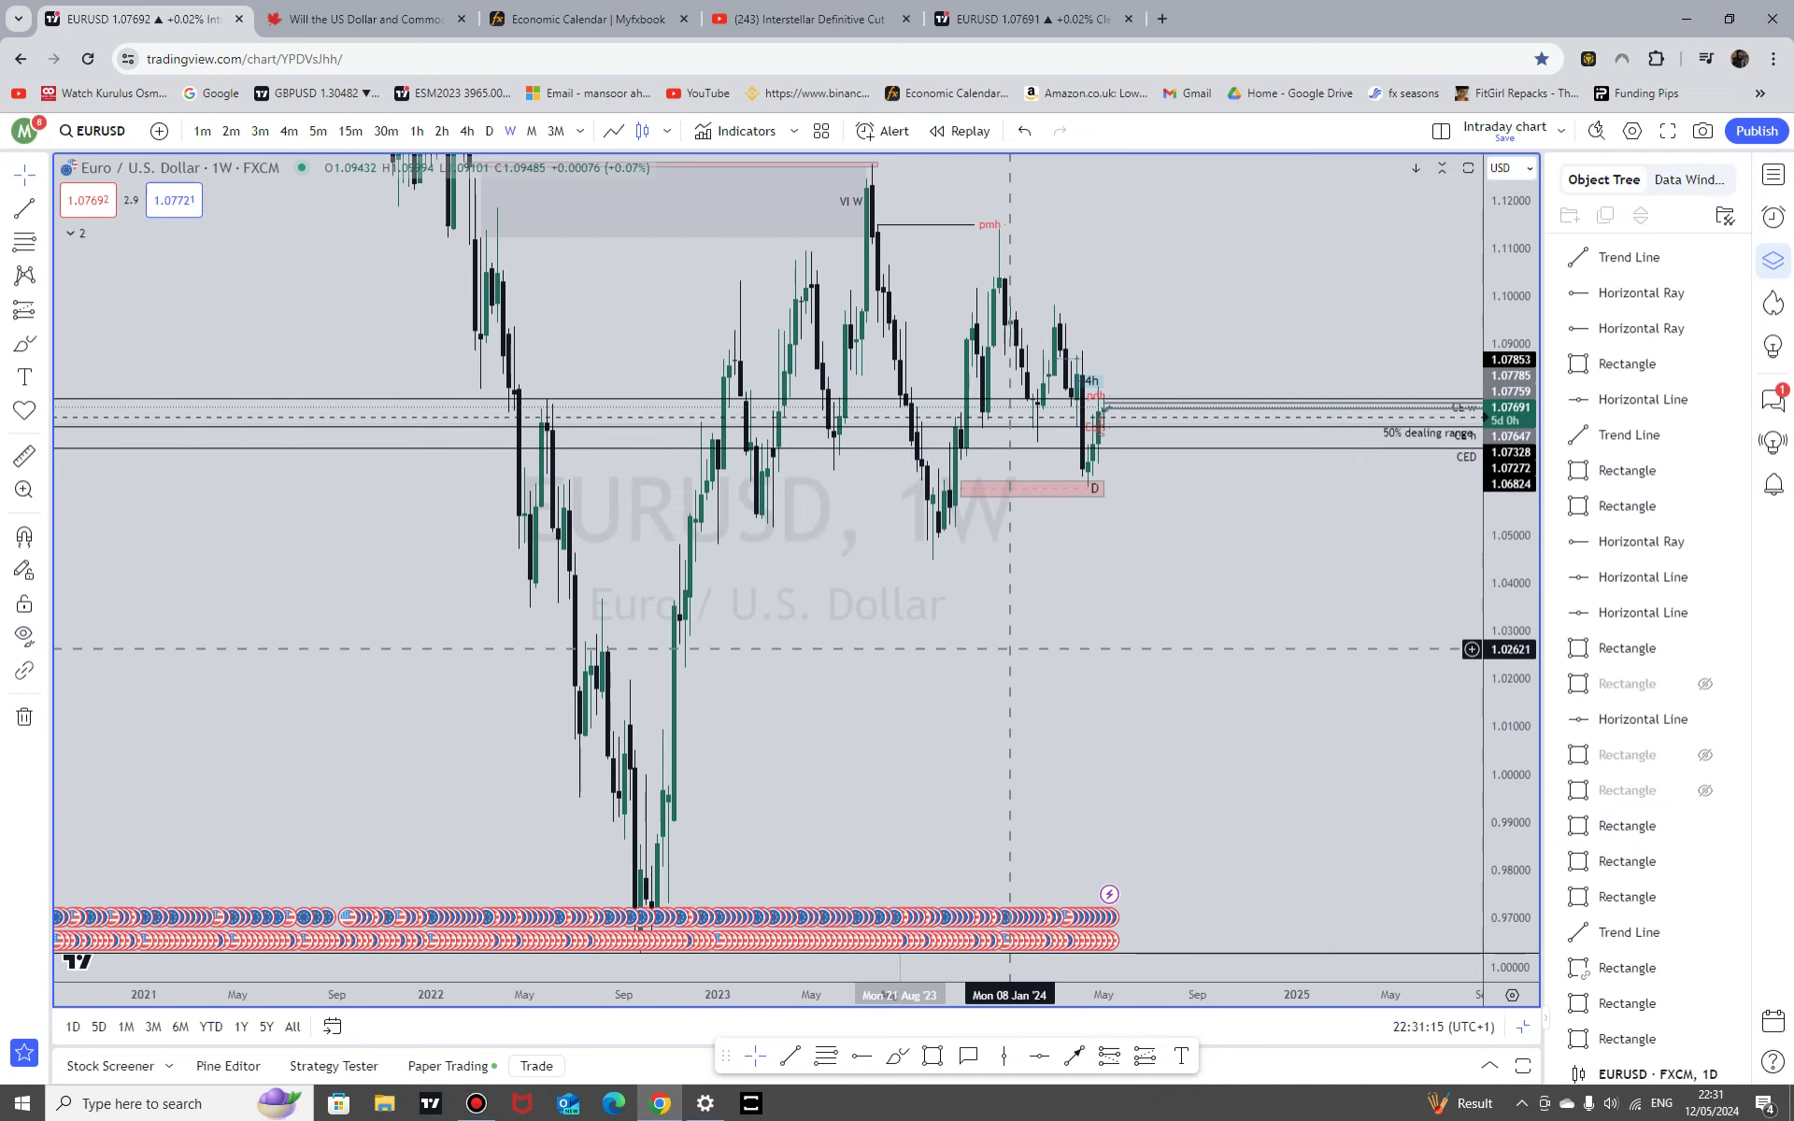
scroll(939, 551, "up", 5)
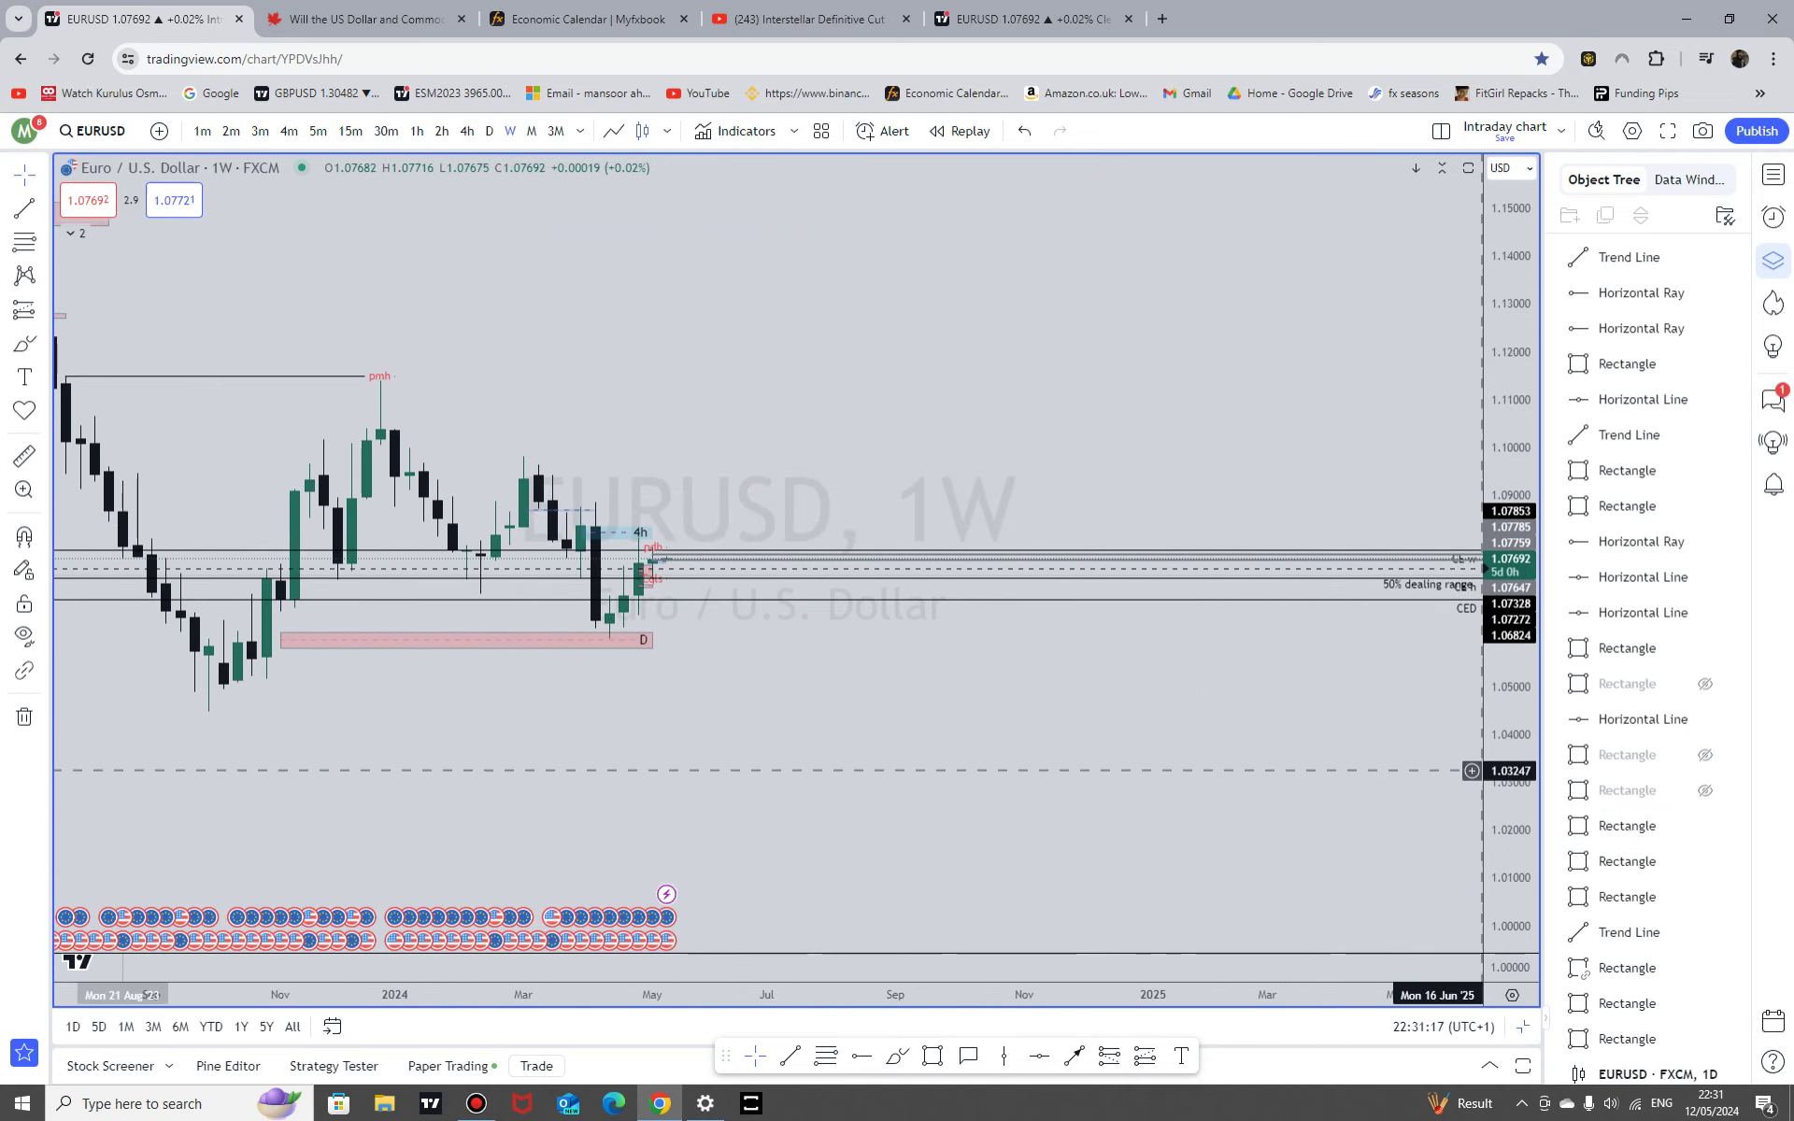
left_click_drag(1559, 827, 1509, 374)
left_click_drag(951, 382, 1114, 465)
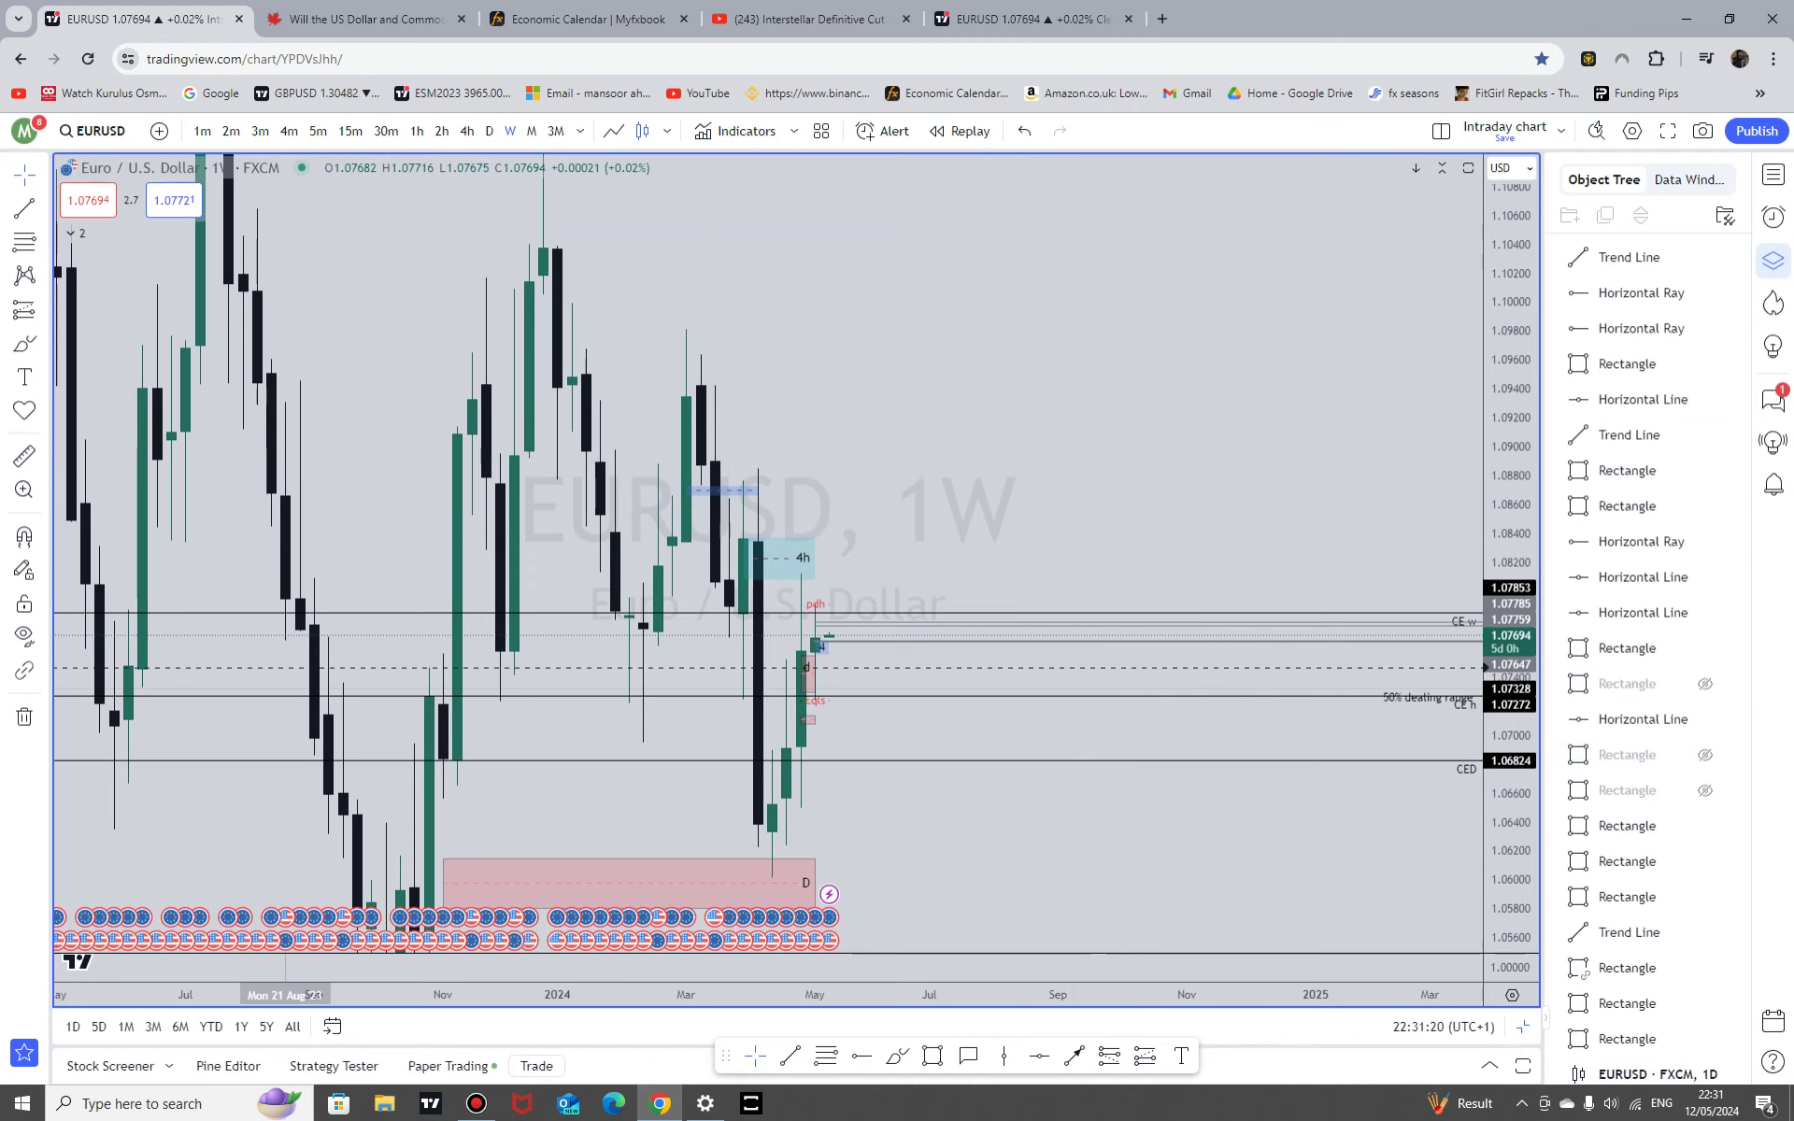
Step: Switch EURUSD to the daily timeframe and examine price against the 4h zones, the pdh level and the 50% dealing range line
left_click(489, 132)
left_click_drag(1262, 799, 1380, 681)
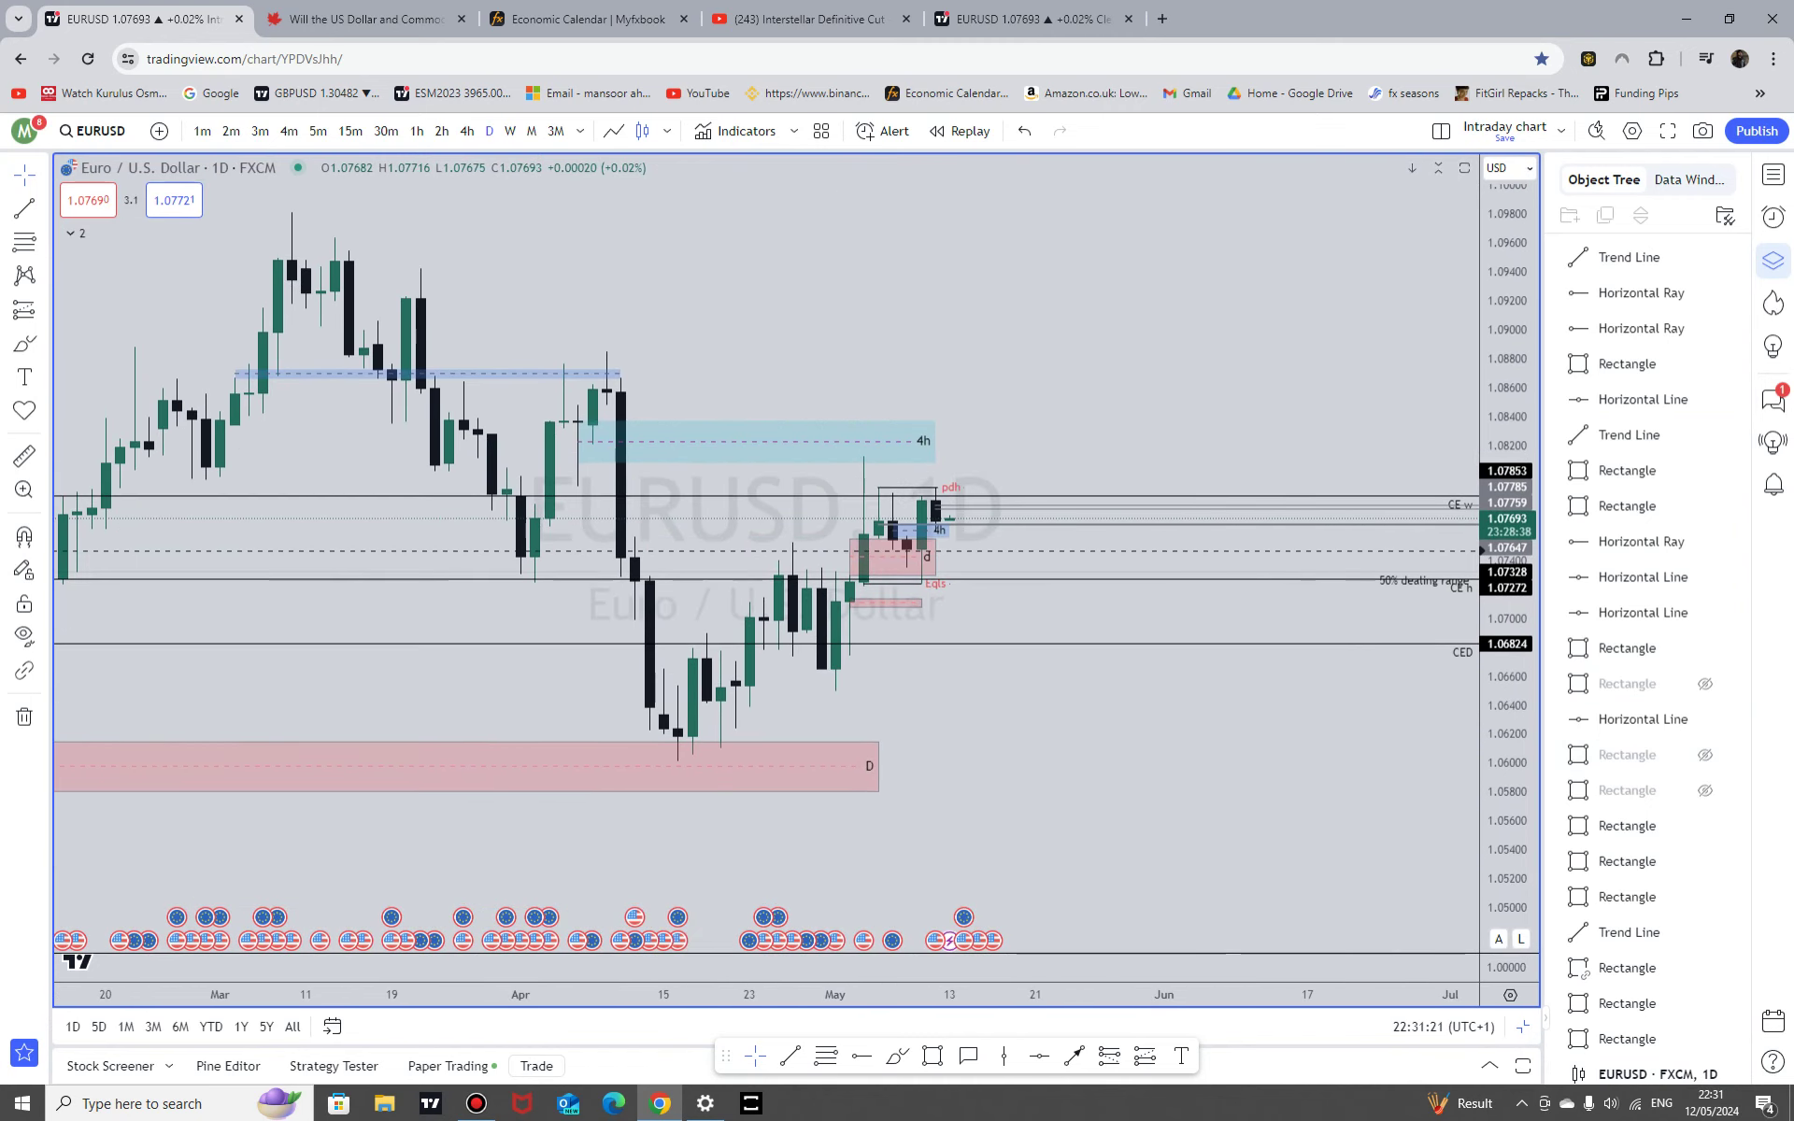
left_click_drag(1542, 607, 1526, 599)
left_click_drag(1491, 736, 1406, 709)
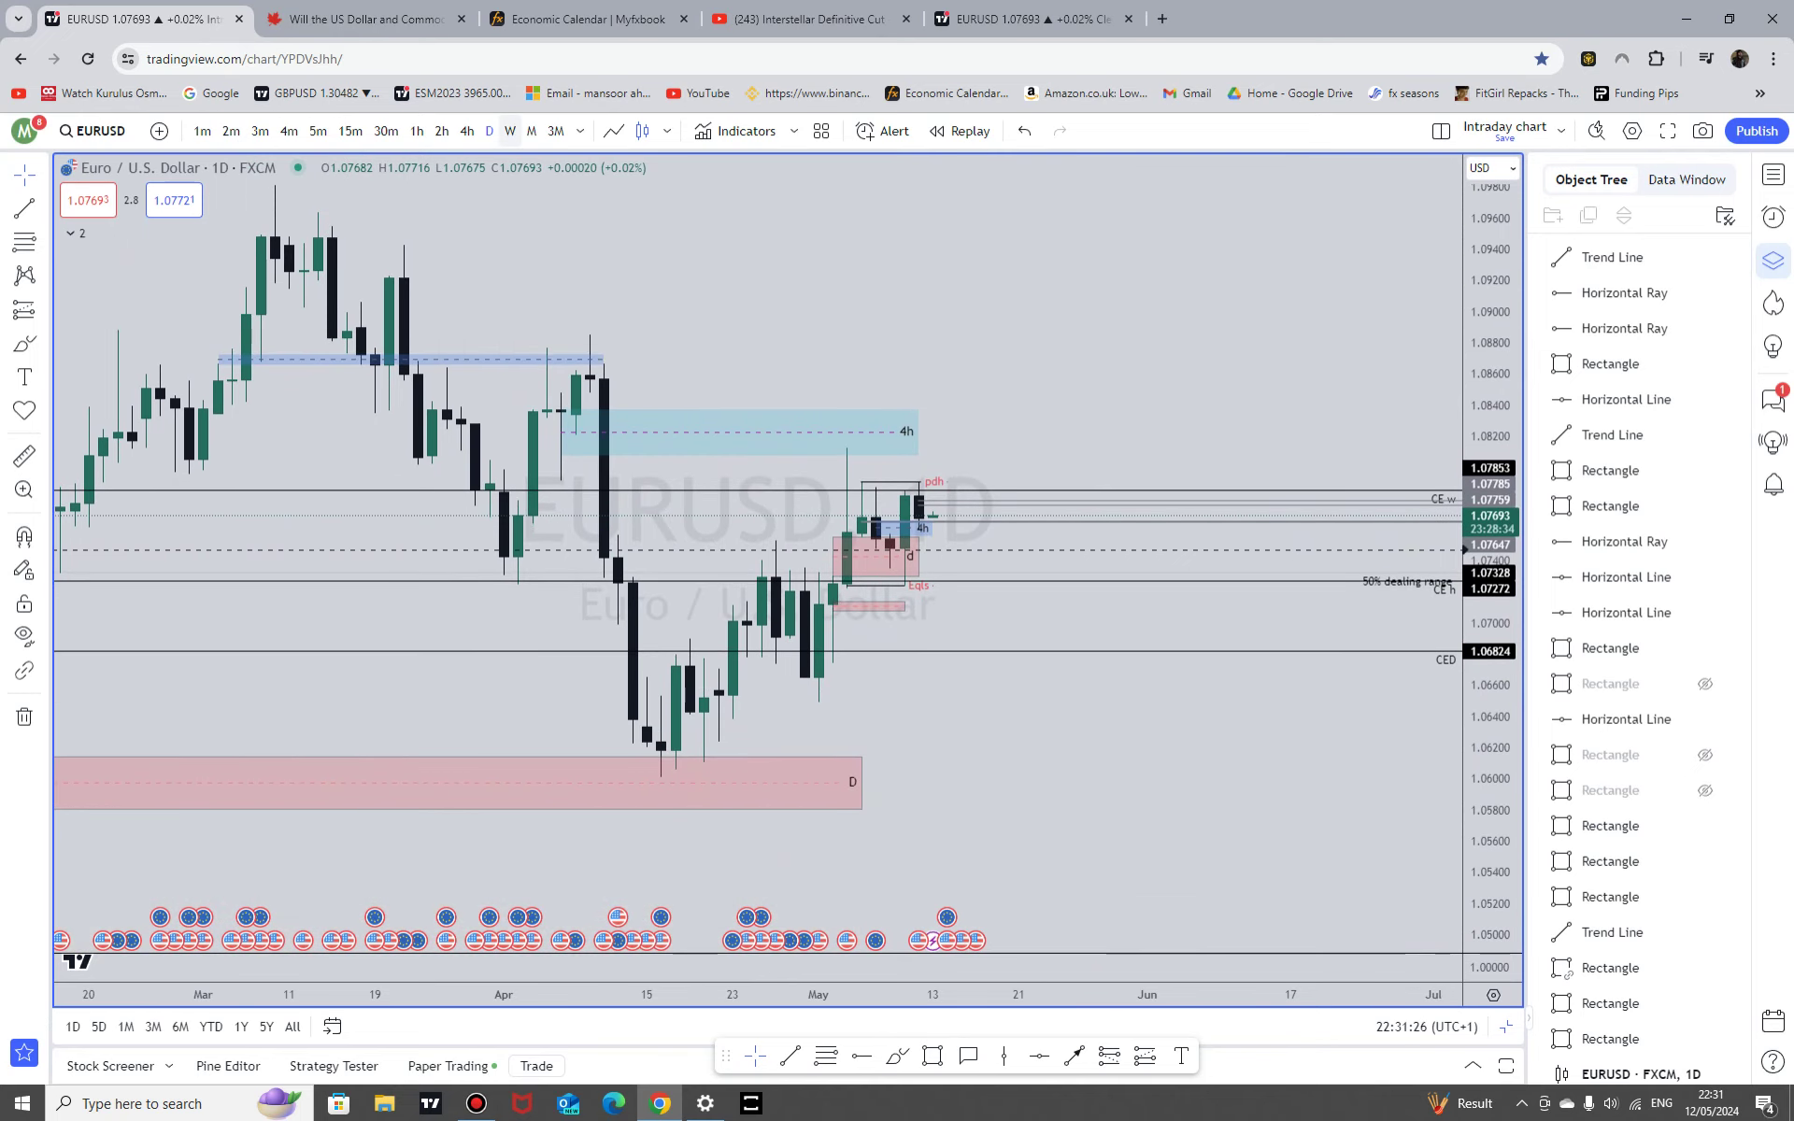
Step: Return EURUSD to the weekly timeframe and measure the price range from the 50% dealing range line up to the CE w line
left_click(509, 130)
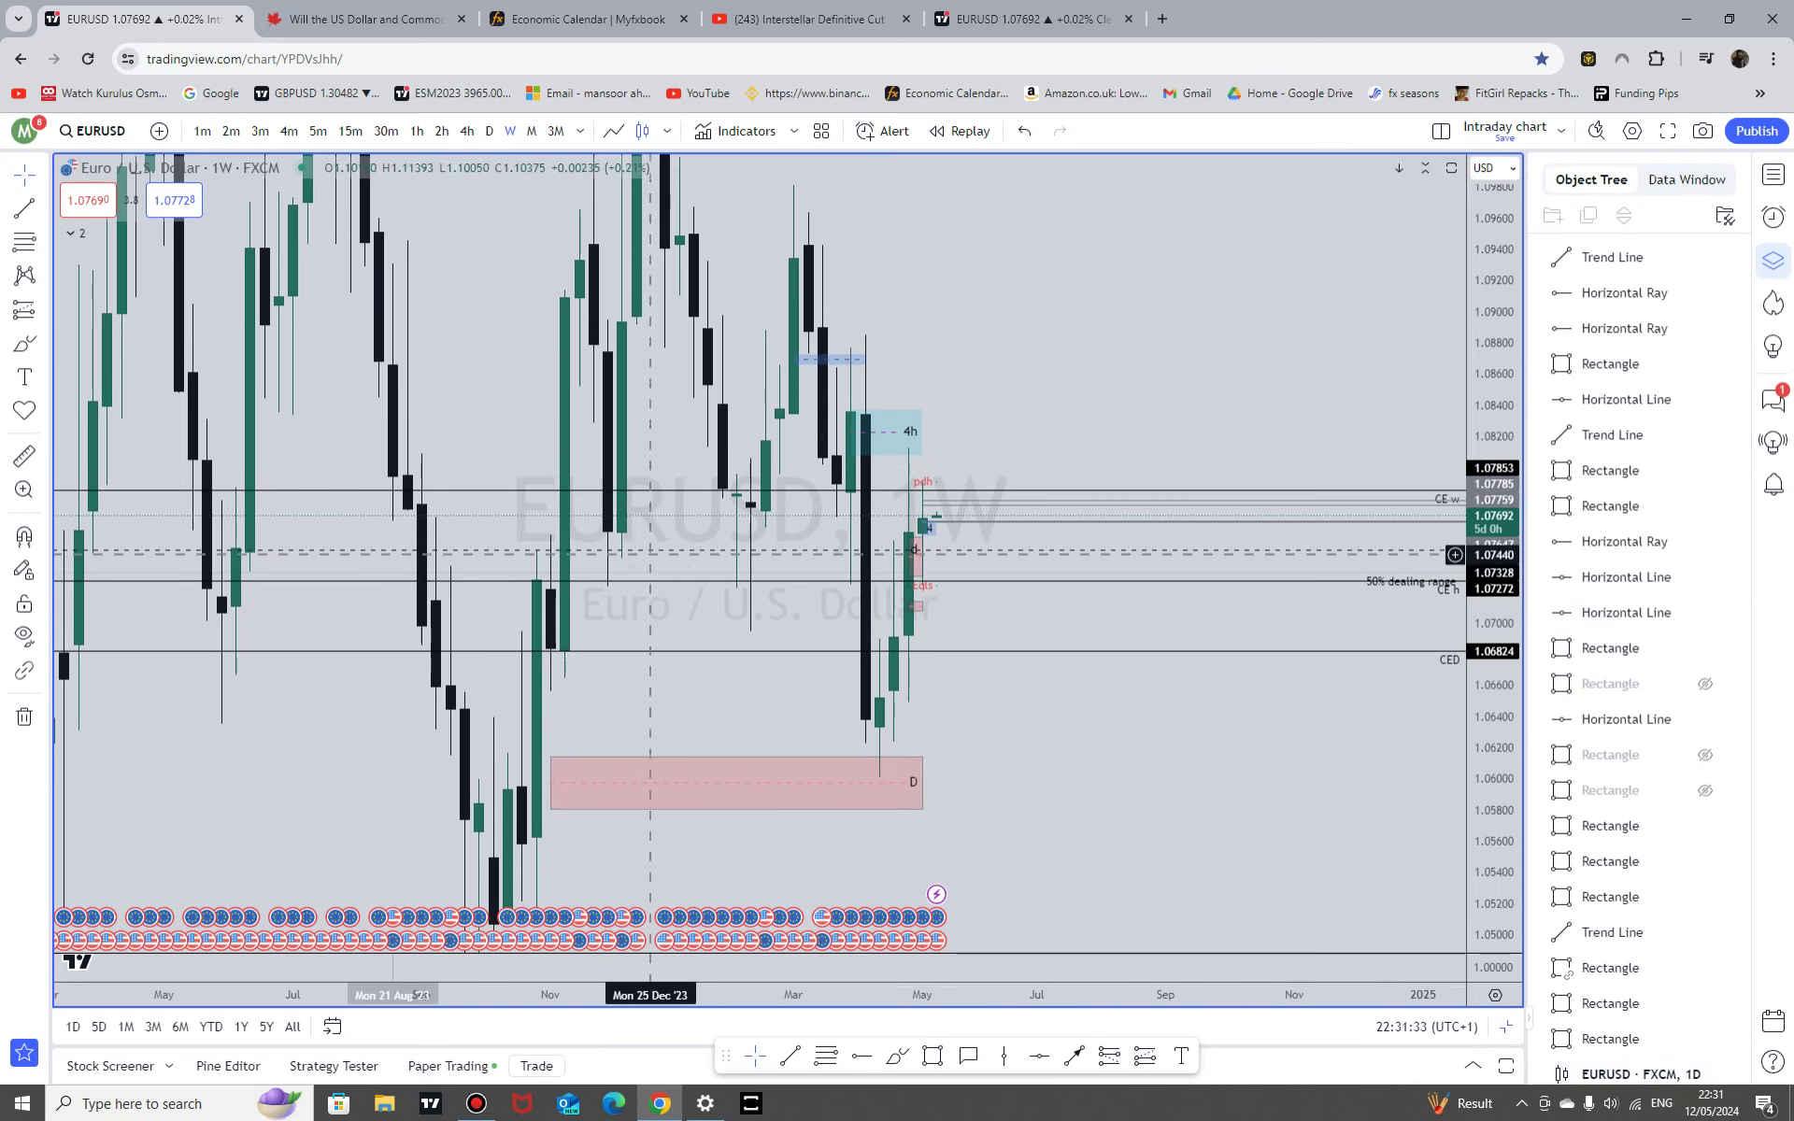
left_click(665, 582, "shift")
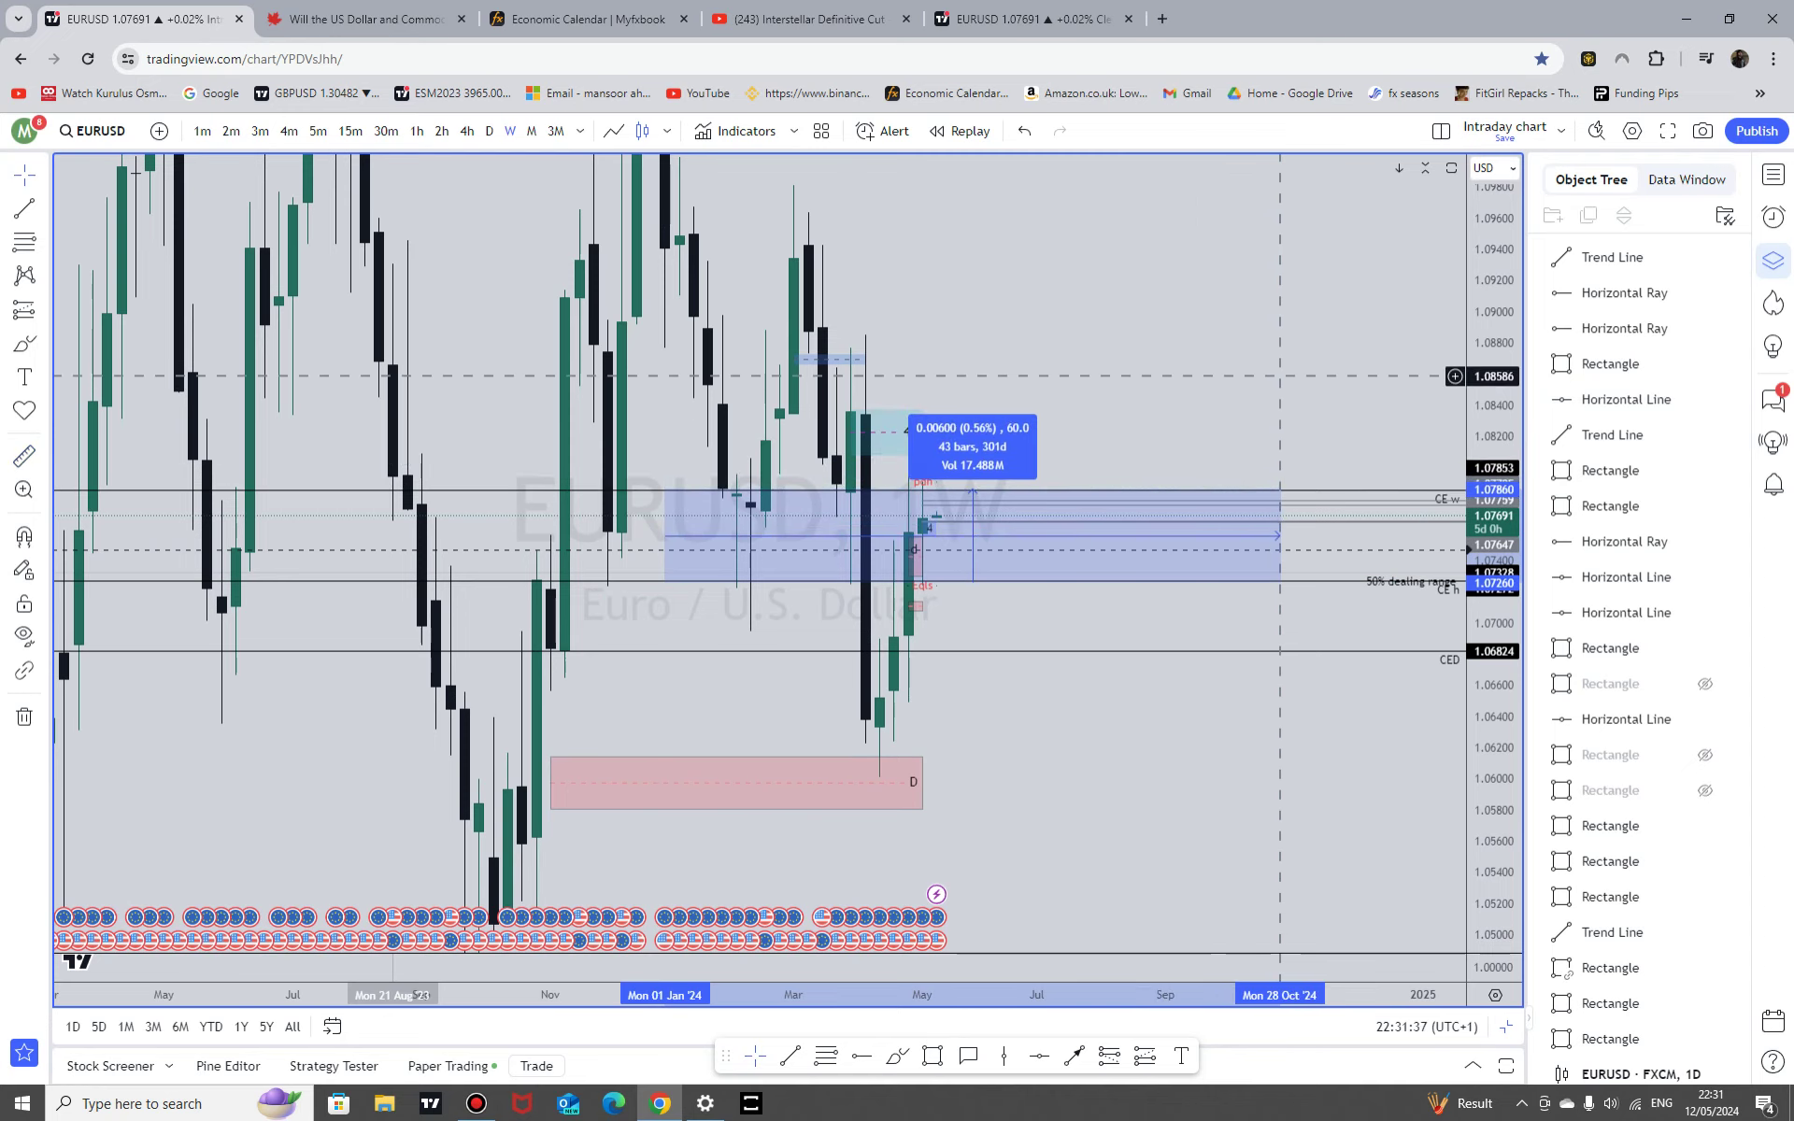
left_click(1280, 376)
Step: Delete the three unlabelled horizontal rays at 1.07785, 1.07759 and 1.07647 near the current EURUSD price
left_click_drag(1495, 822, 1455, 458)
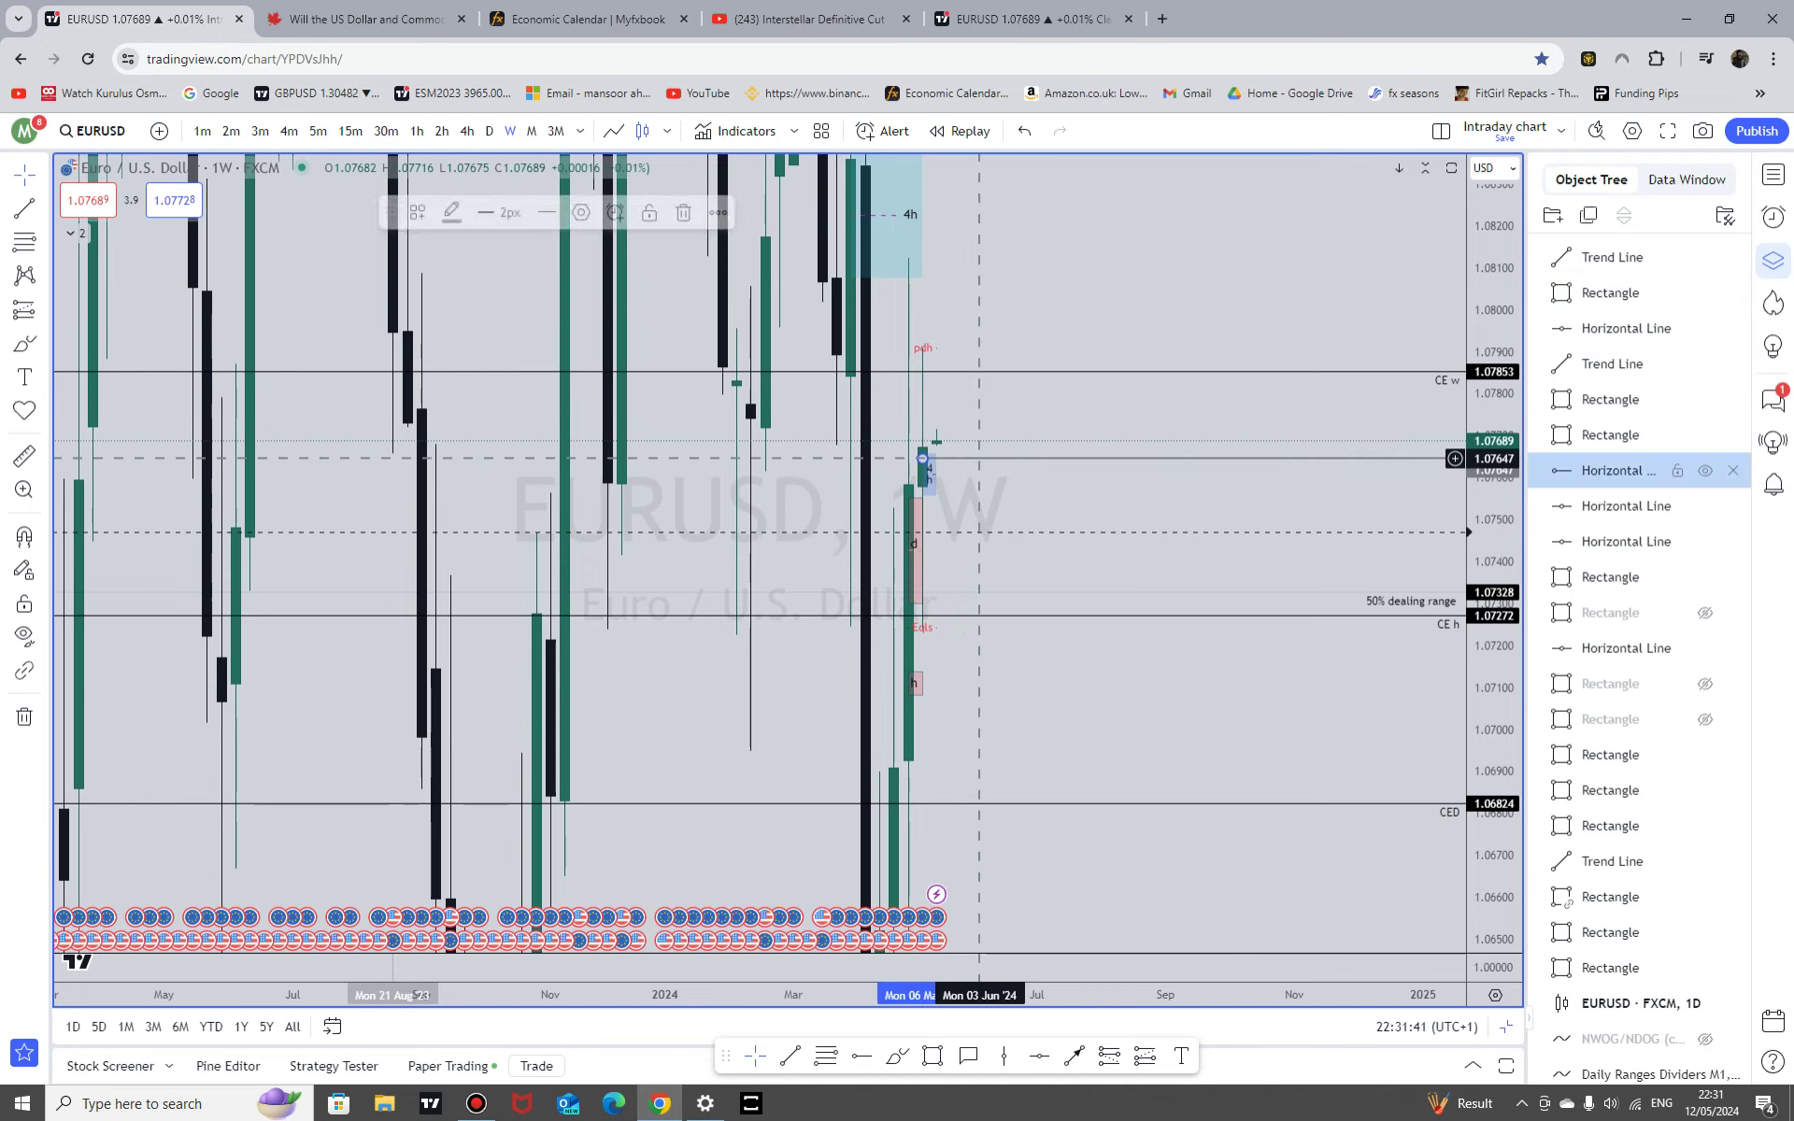
key("Delete")
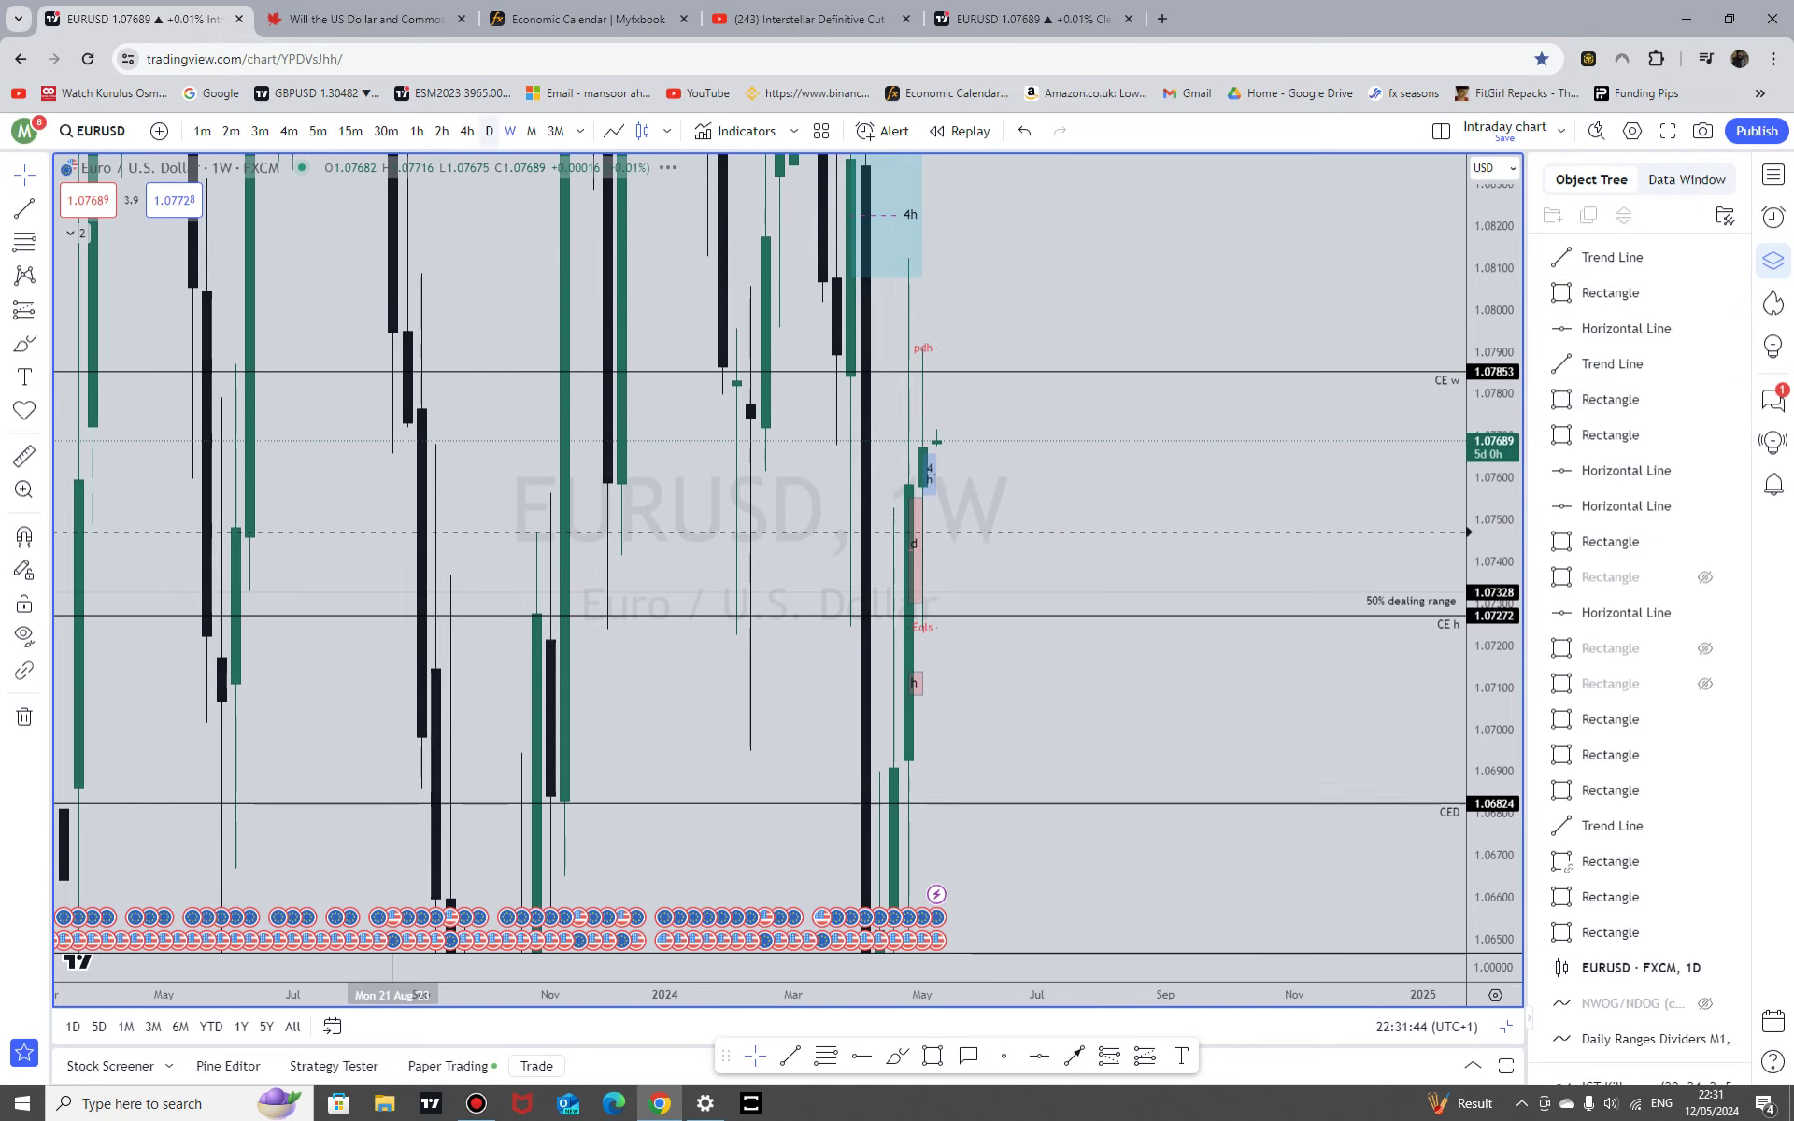
Step: Switch EURUSD to the daily timeframe and delete the CE h horizontal line
left_click(489, 131)
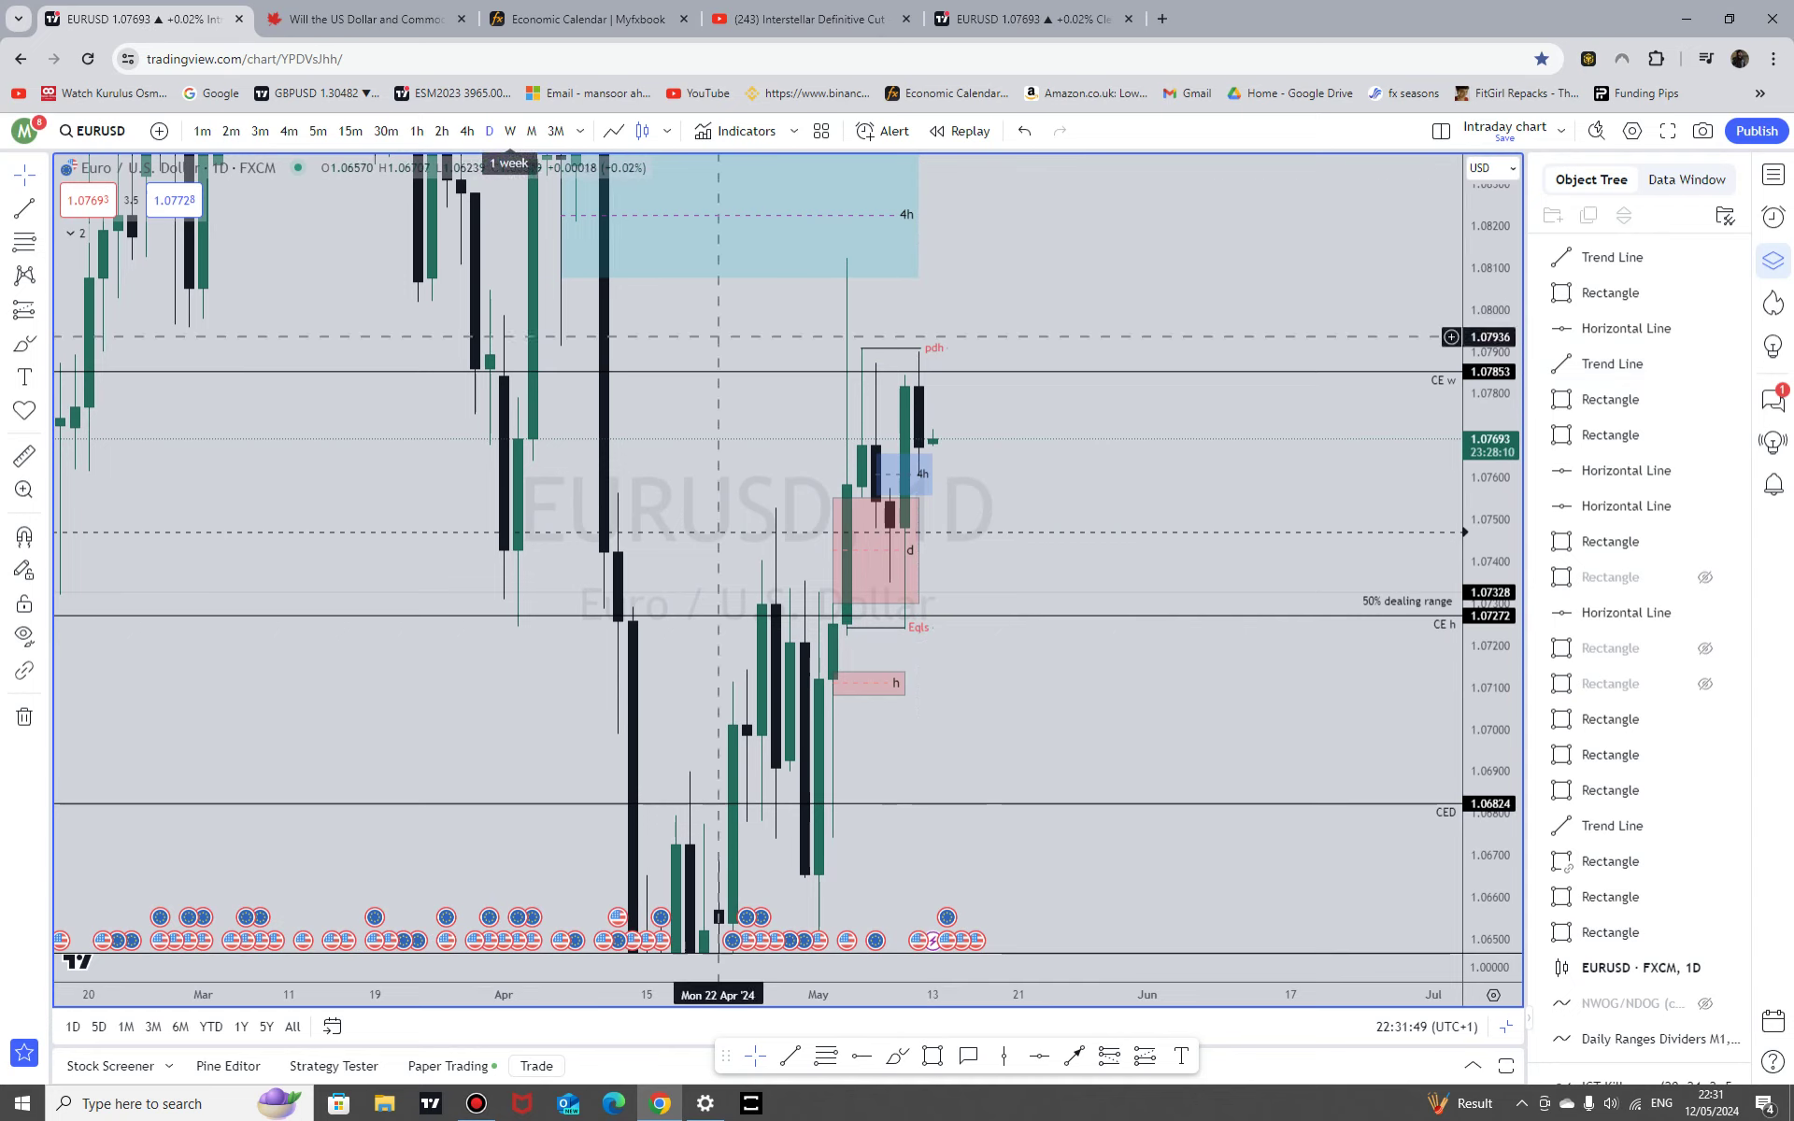
left_click(1391, 616)
left_click(1390, 617)
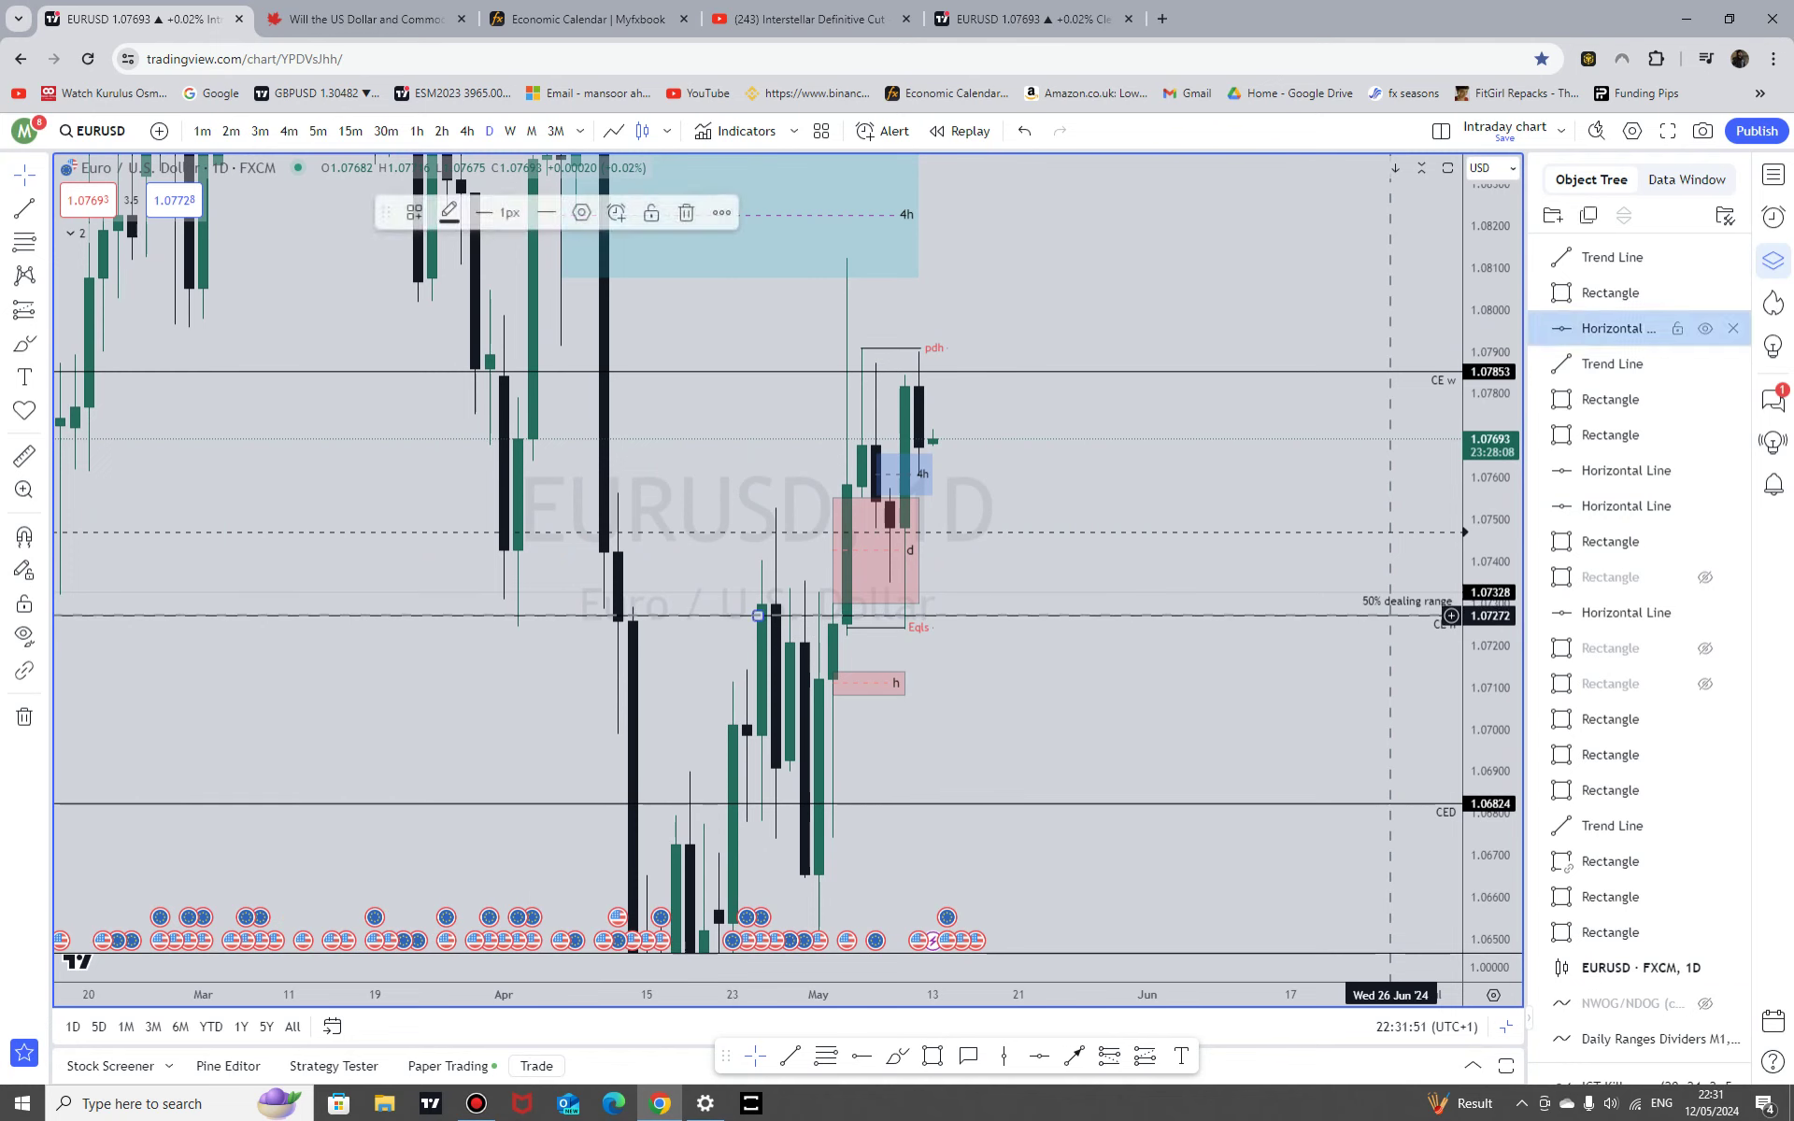
key("Delete")
Step: Measure the EURUSD daily price range from the October 2023 low to the December 2023 high, about 1.0442 to 1.1132
left_click(1377, 594)
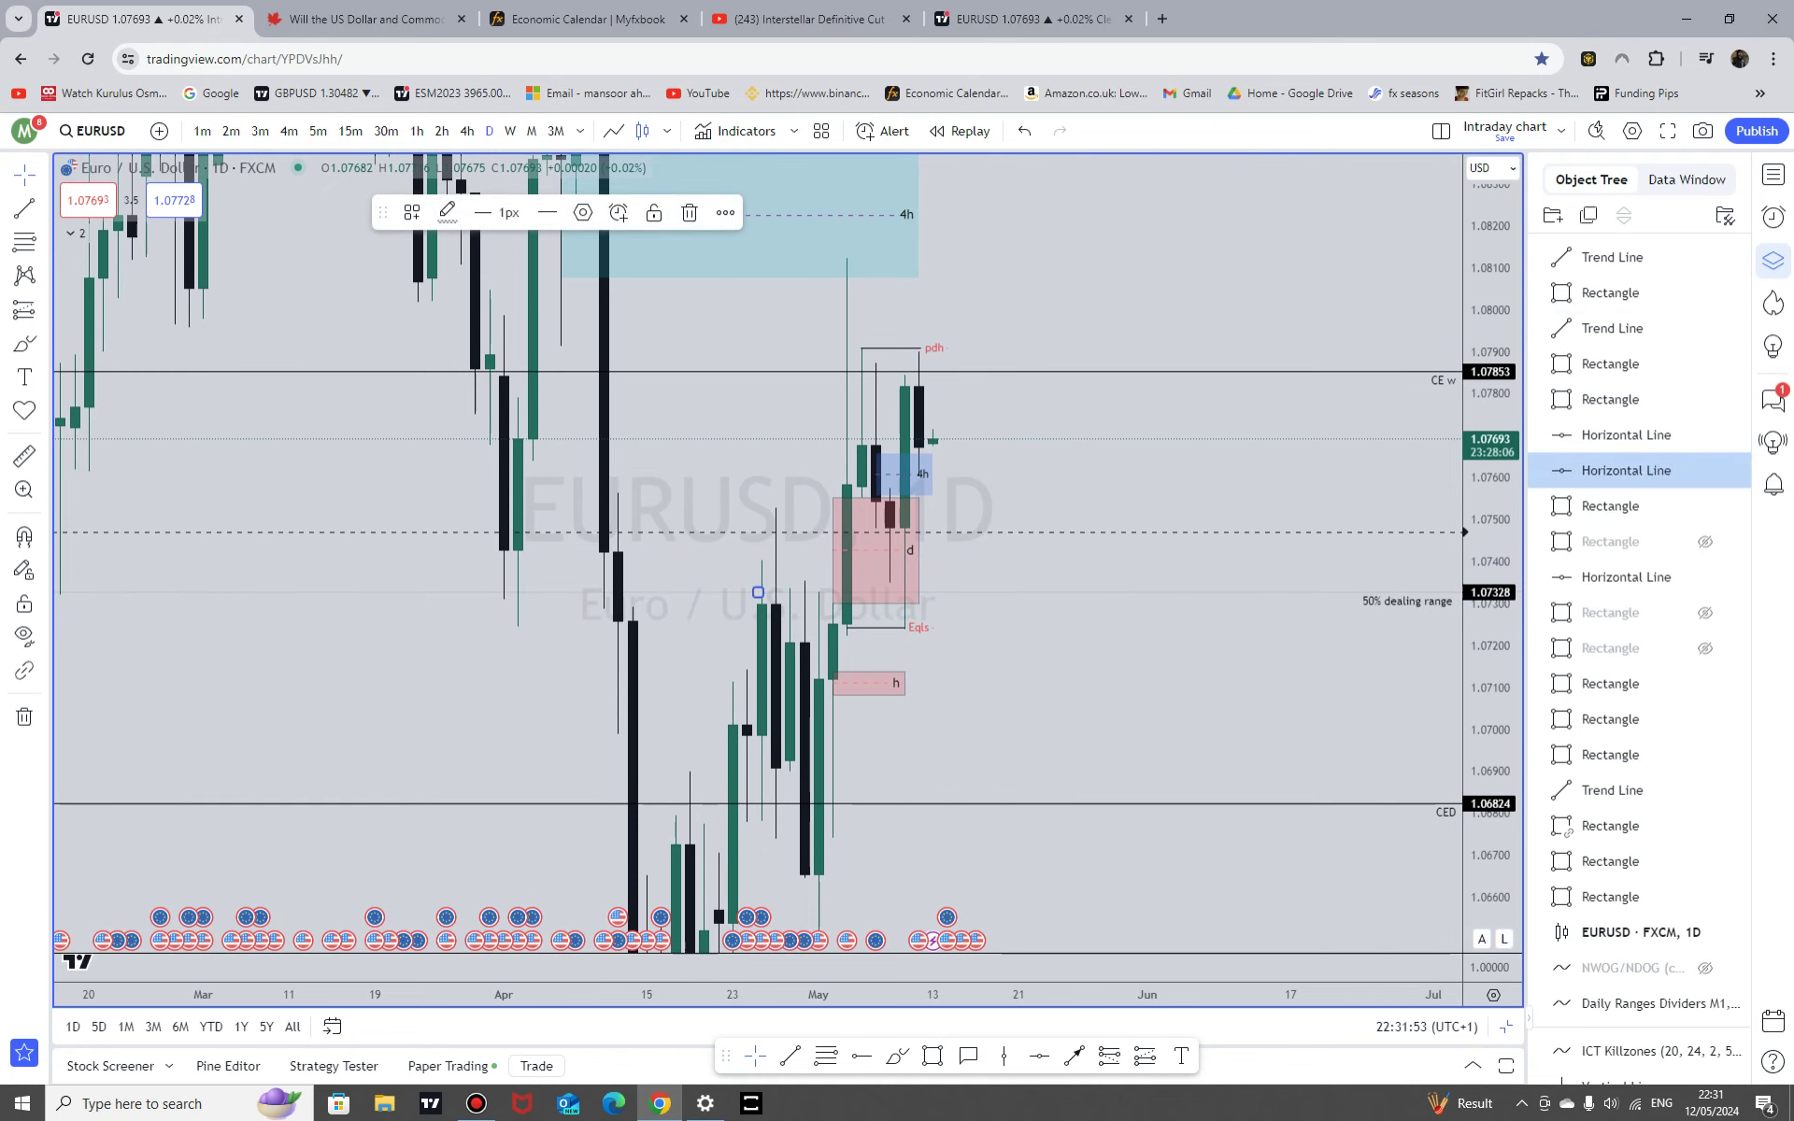
scroll(1372, 713, "down", 6)
left_click_drag(1492, 692, 1492, 762)
scroll(839, 485, "down", 4)
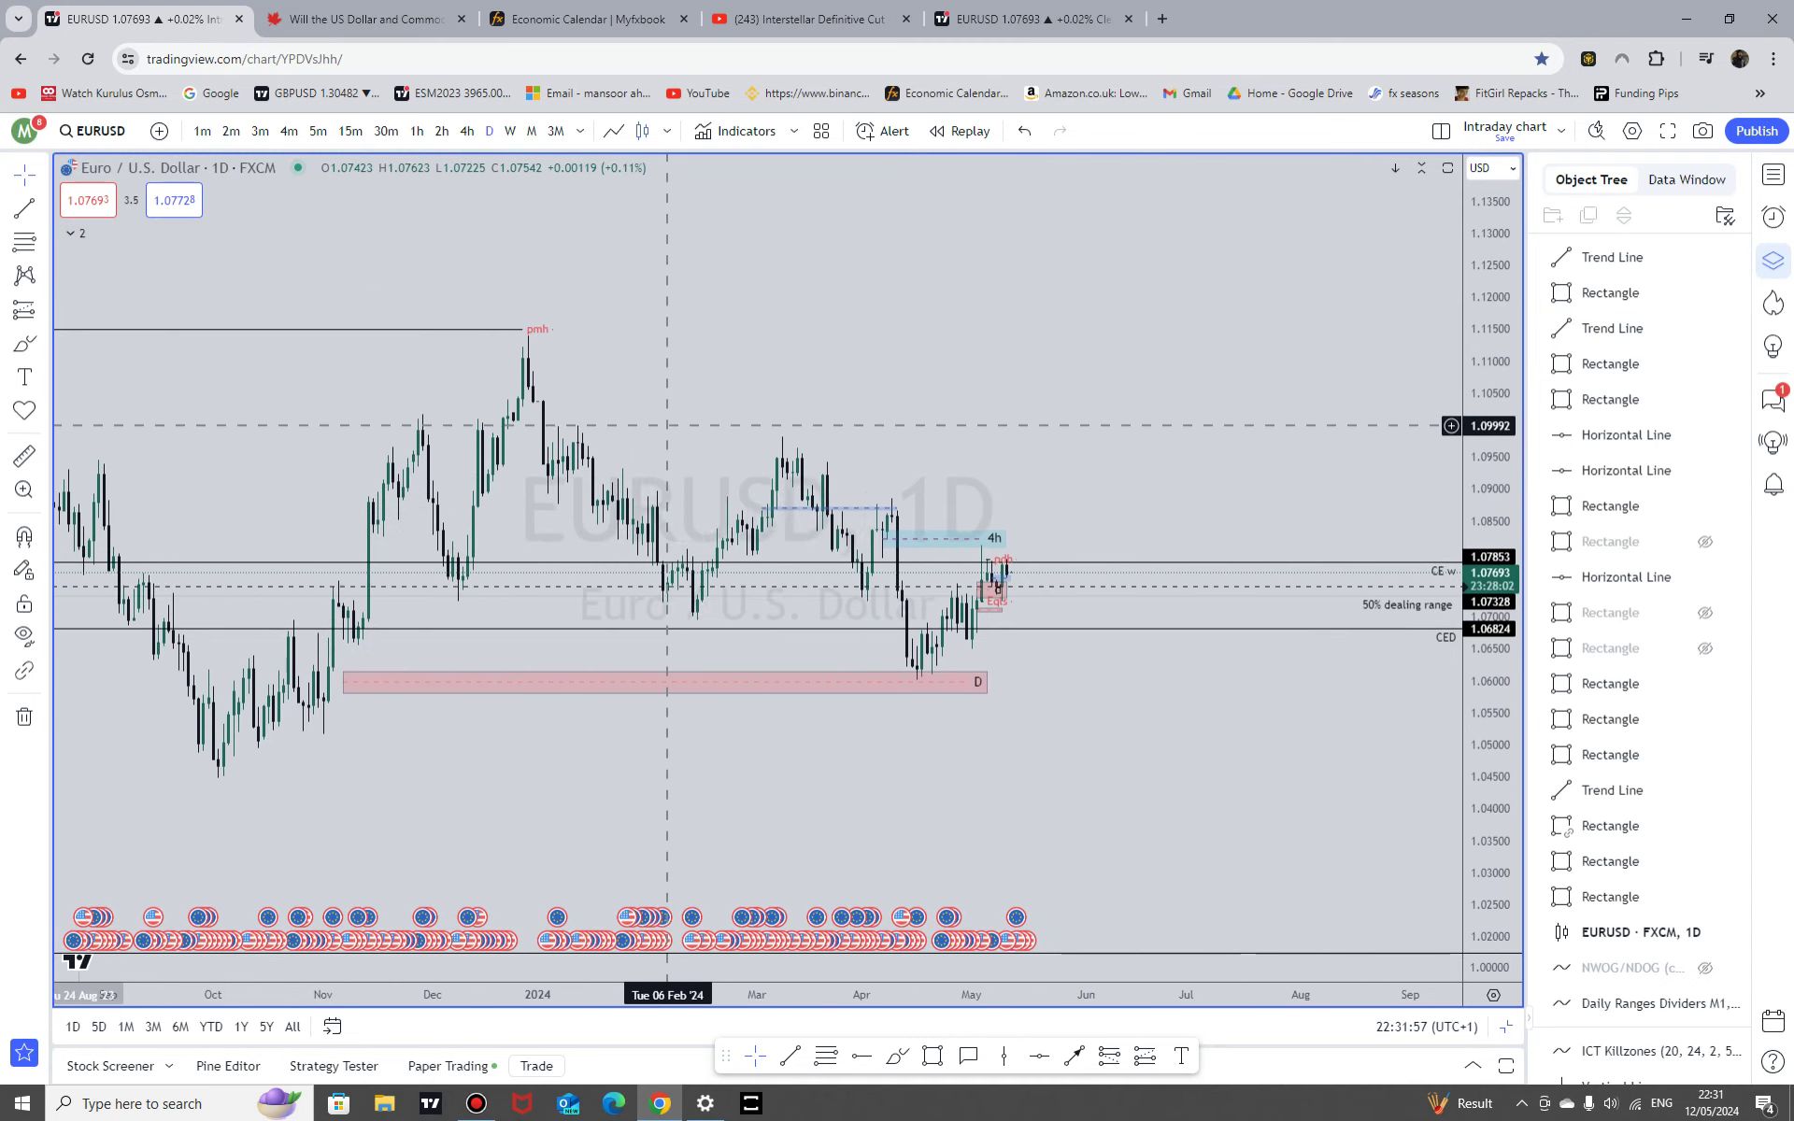
left_click(515, 785, "shift")
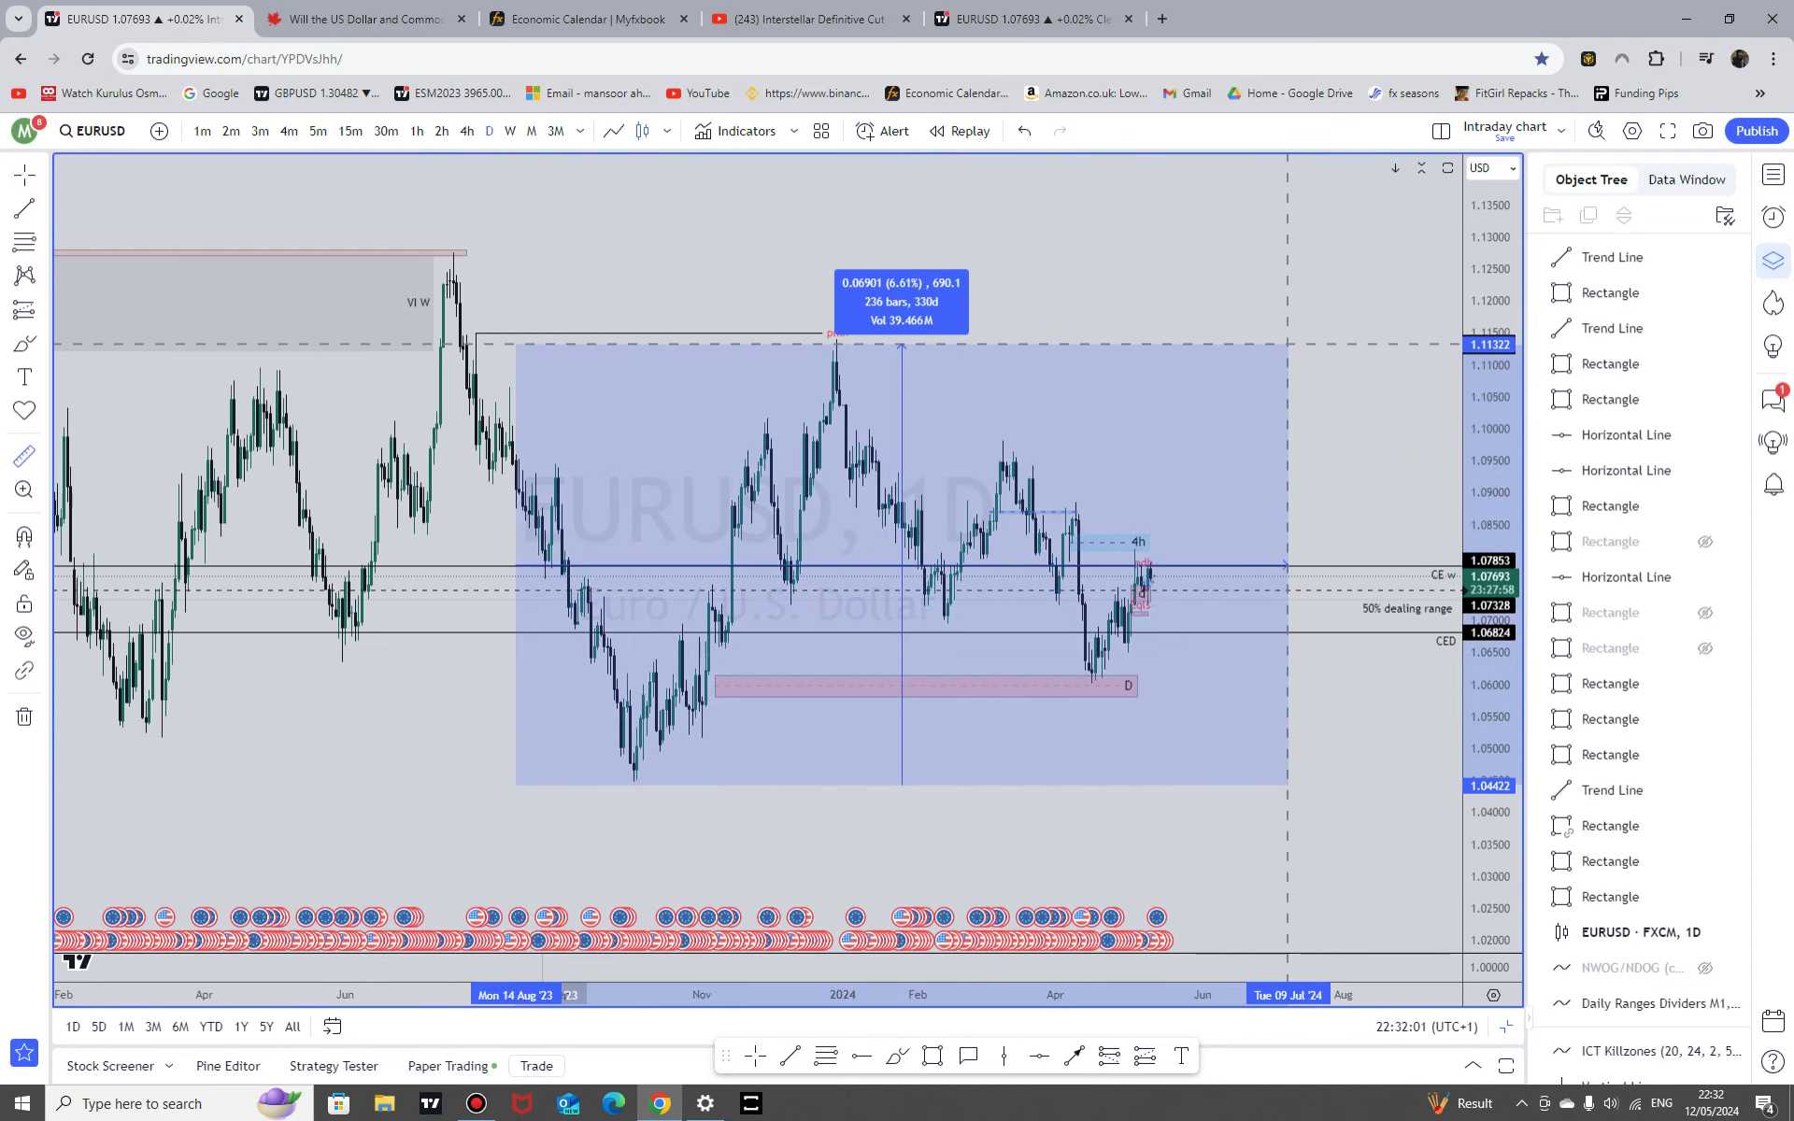
left_click(1288, 344)
scroll(1350, 837, "up", 3)
left_click(1349, 830)
left_click_drag(1262, 823, 1380, 714)
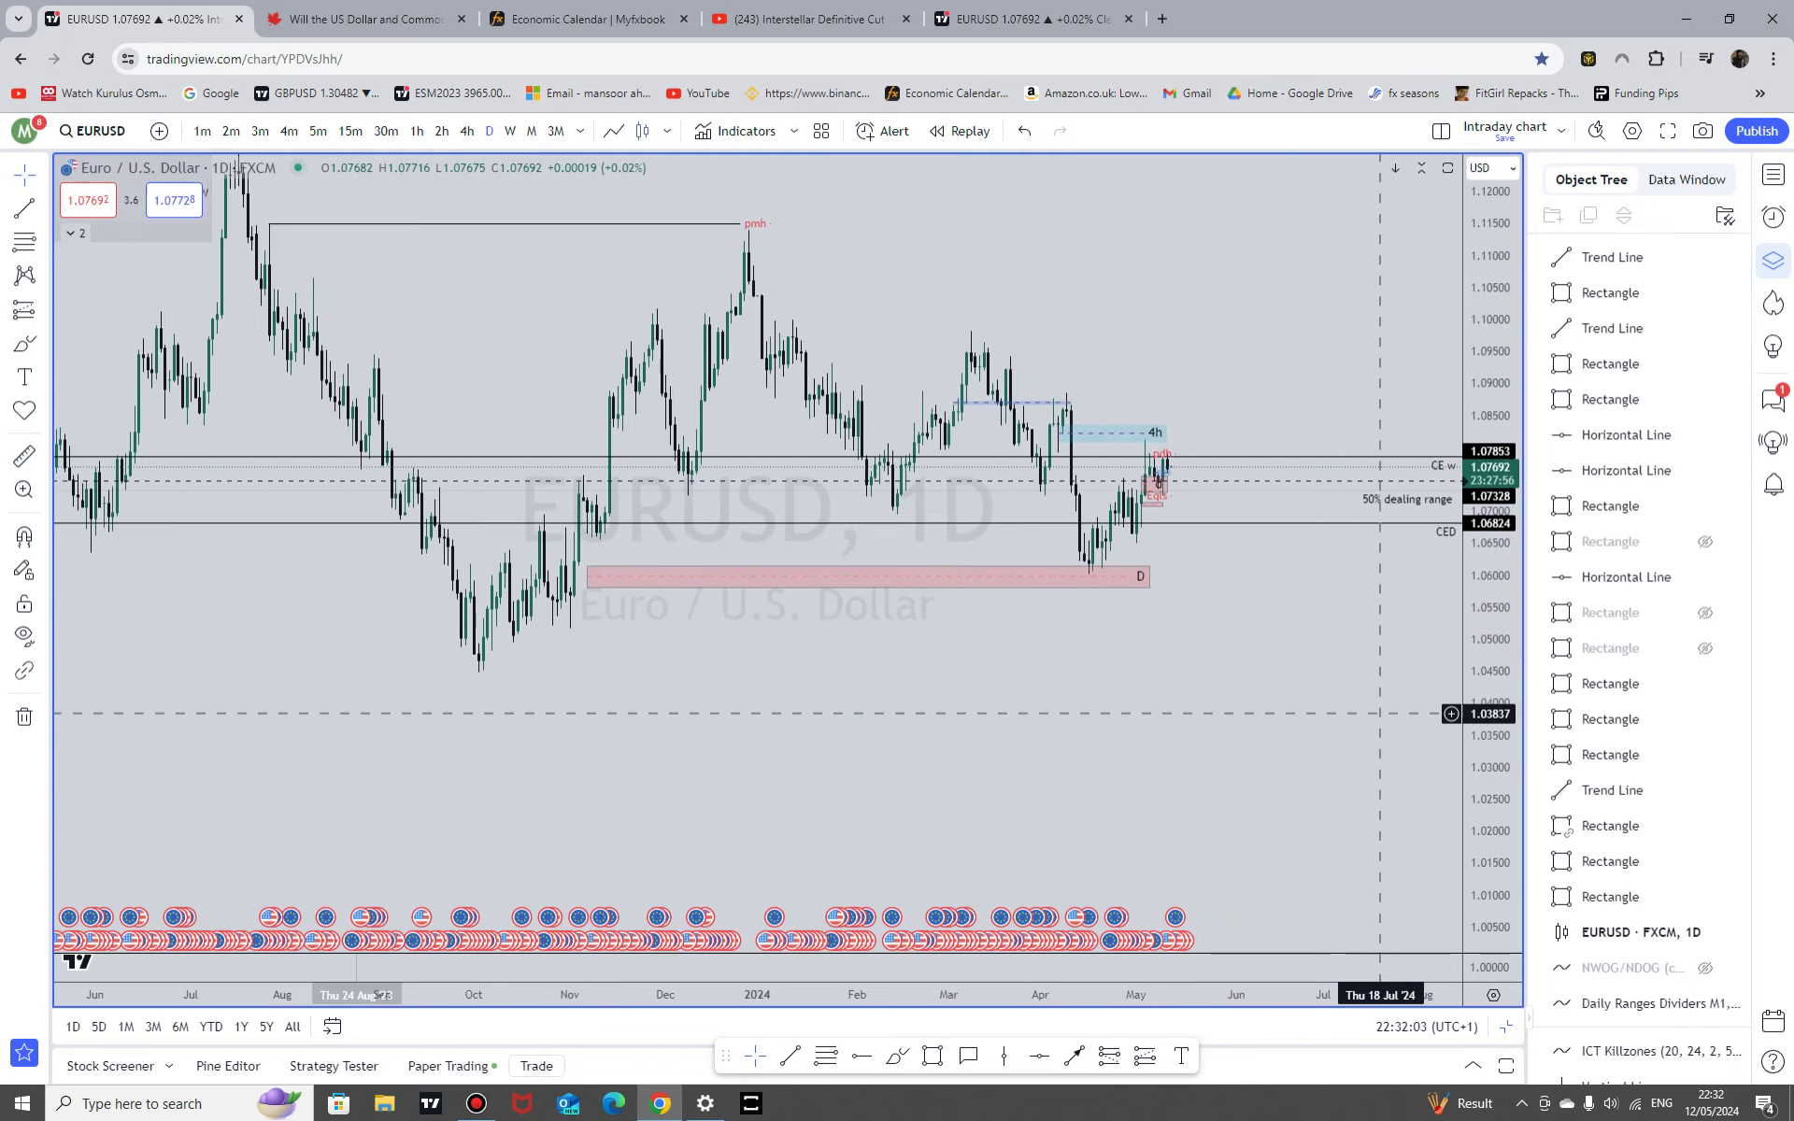
Step: Measure the EURUSD daily price range upward from about 1.0517, starting just after the October 2023 low
scroll(1205, 747, "up", 5)
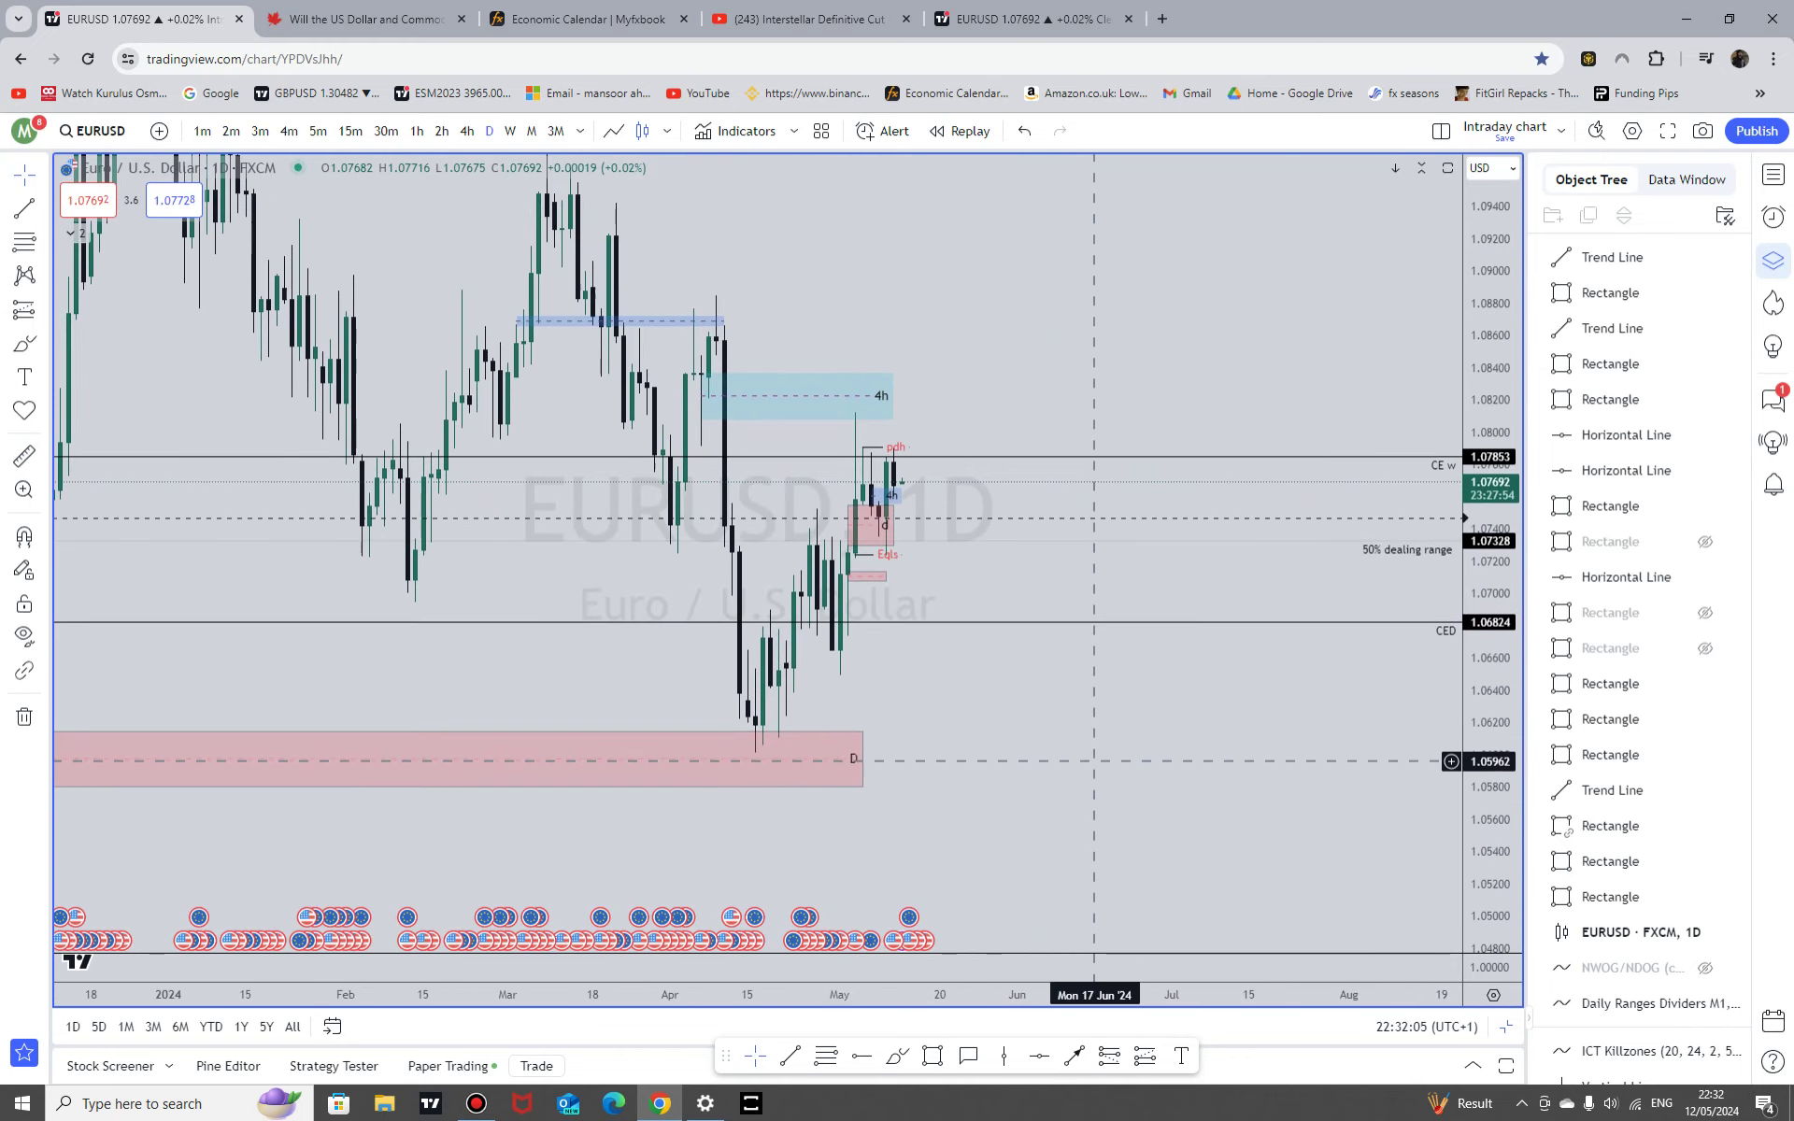
scroll(1094, 762, "down", 3)
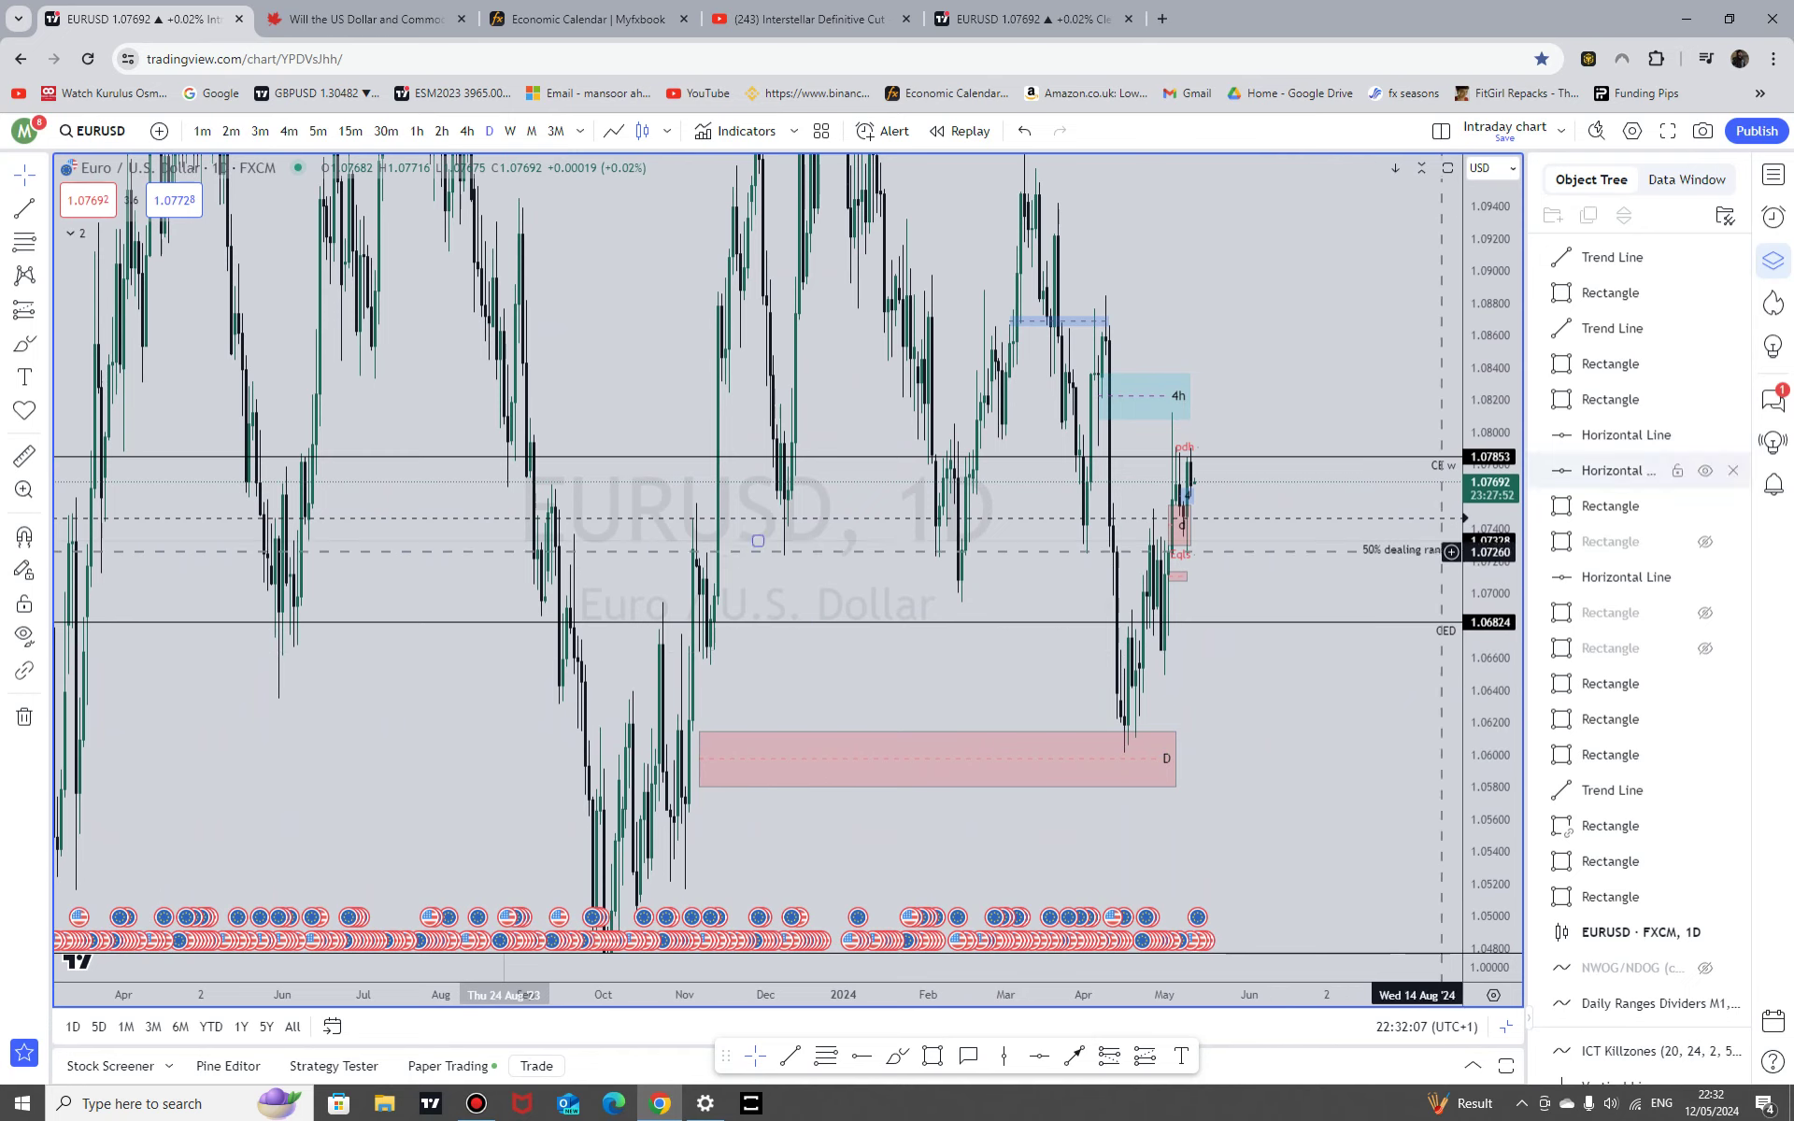
left_click_drag(1488, 553, 1486, 785)
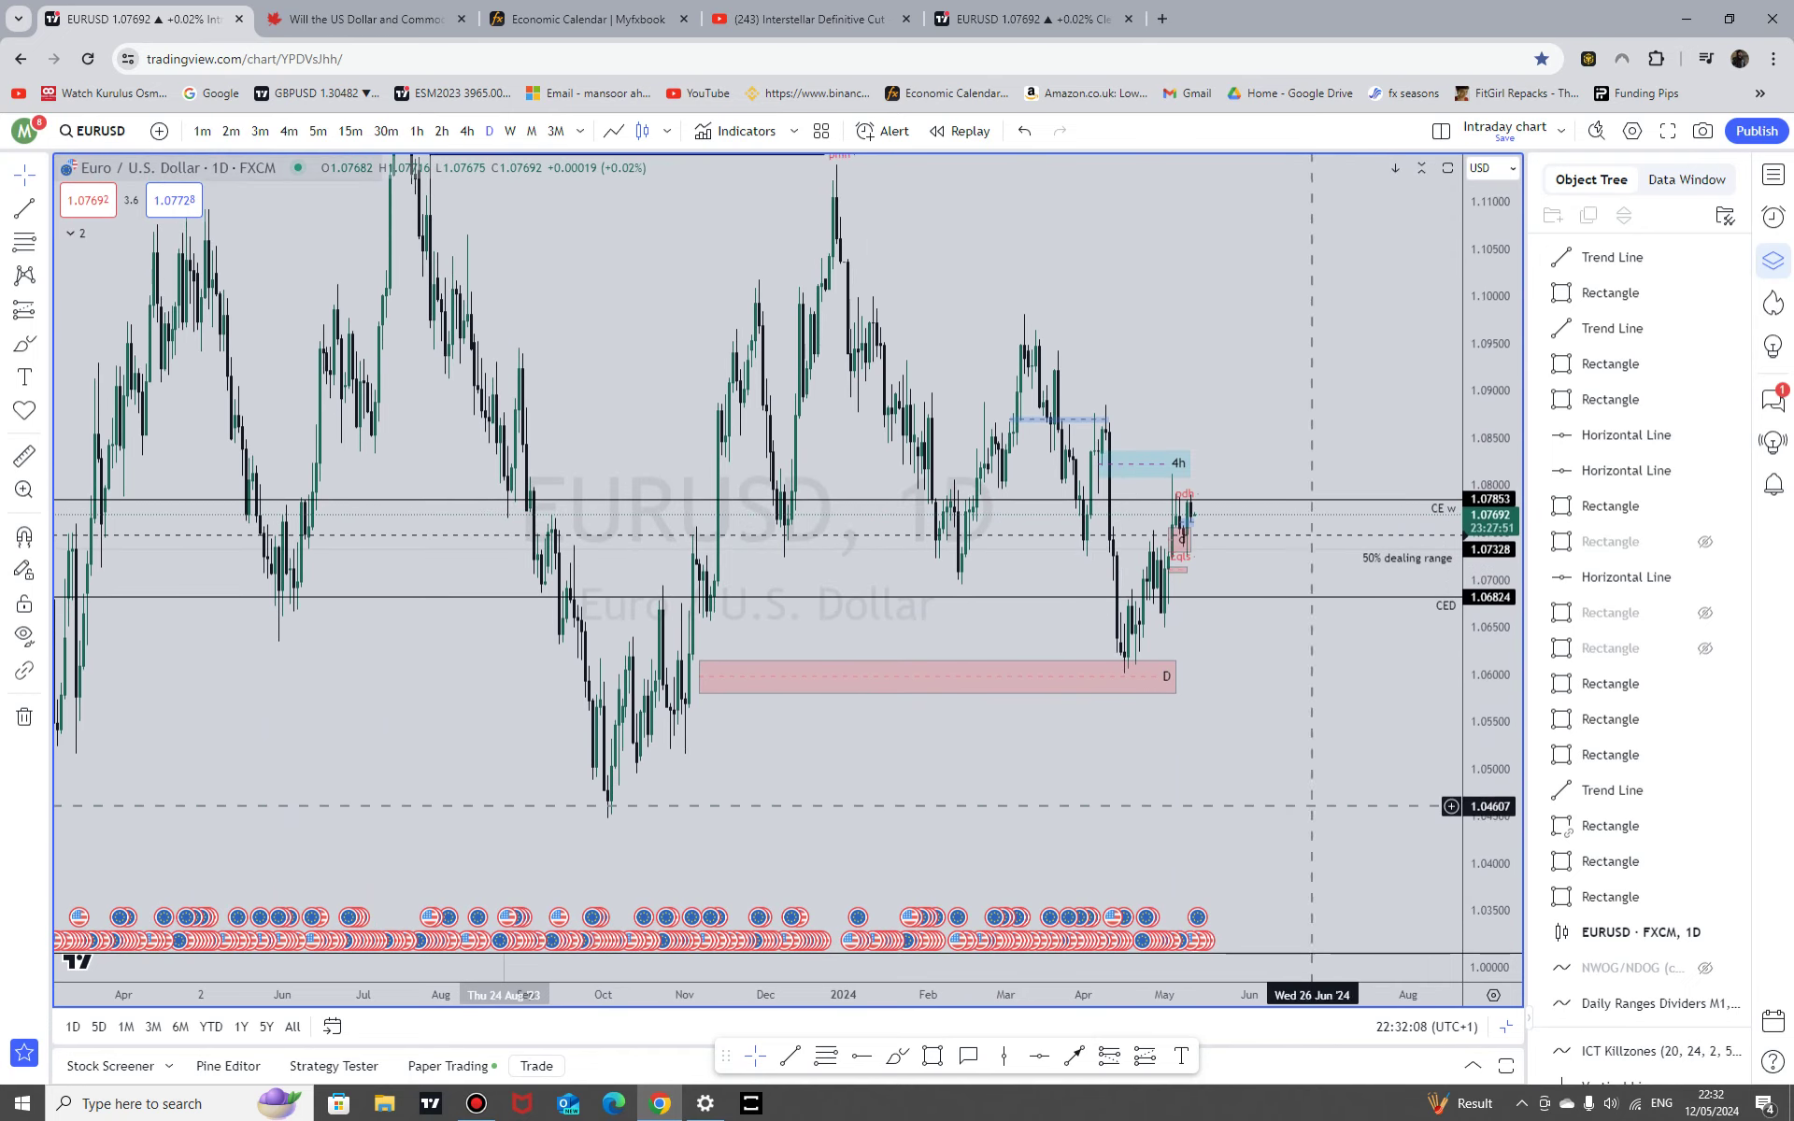
left_click(632, 751, "shift")
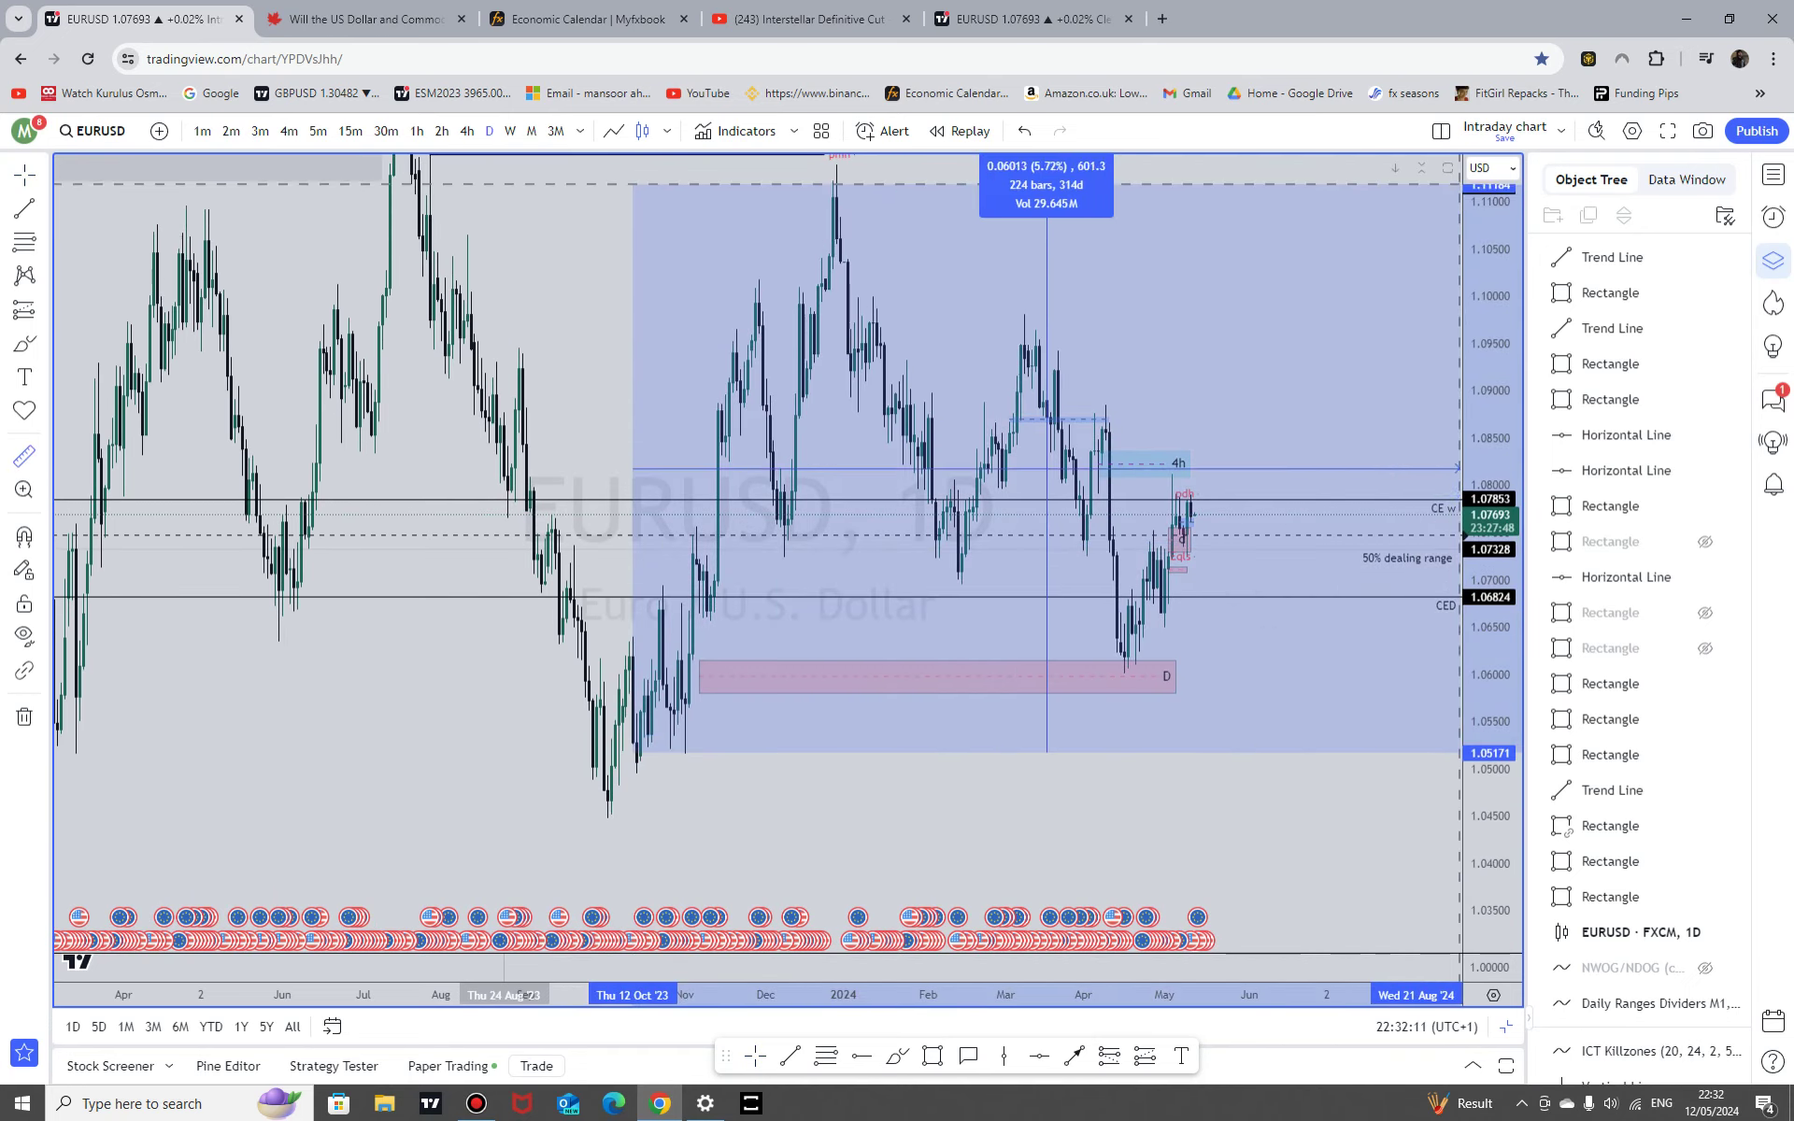
left_click(1413, 397)
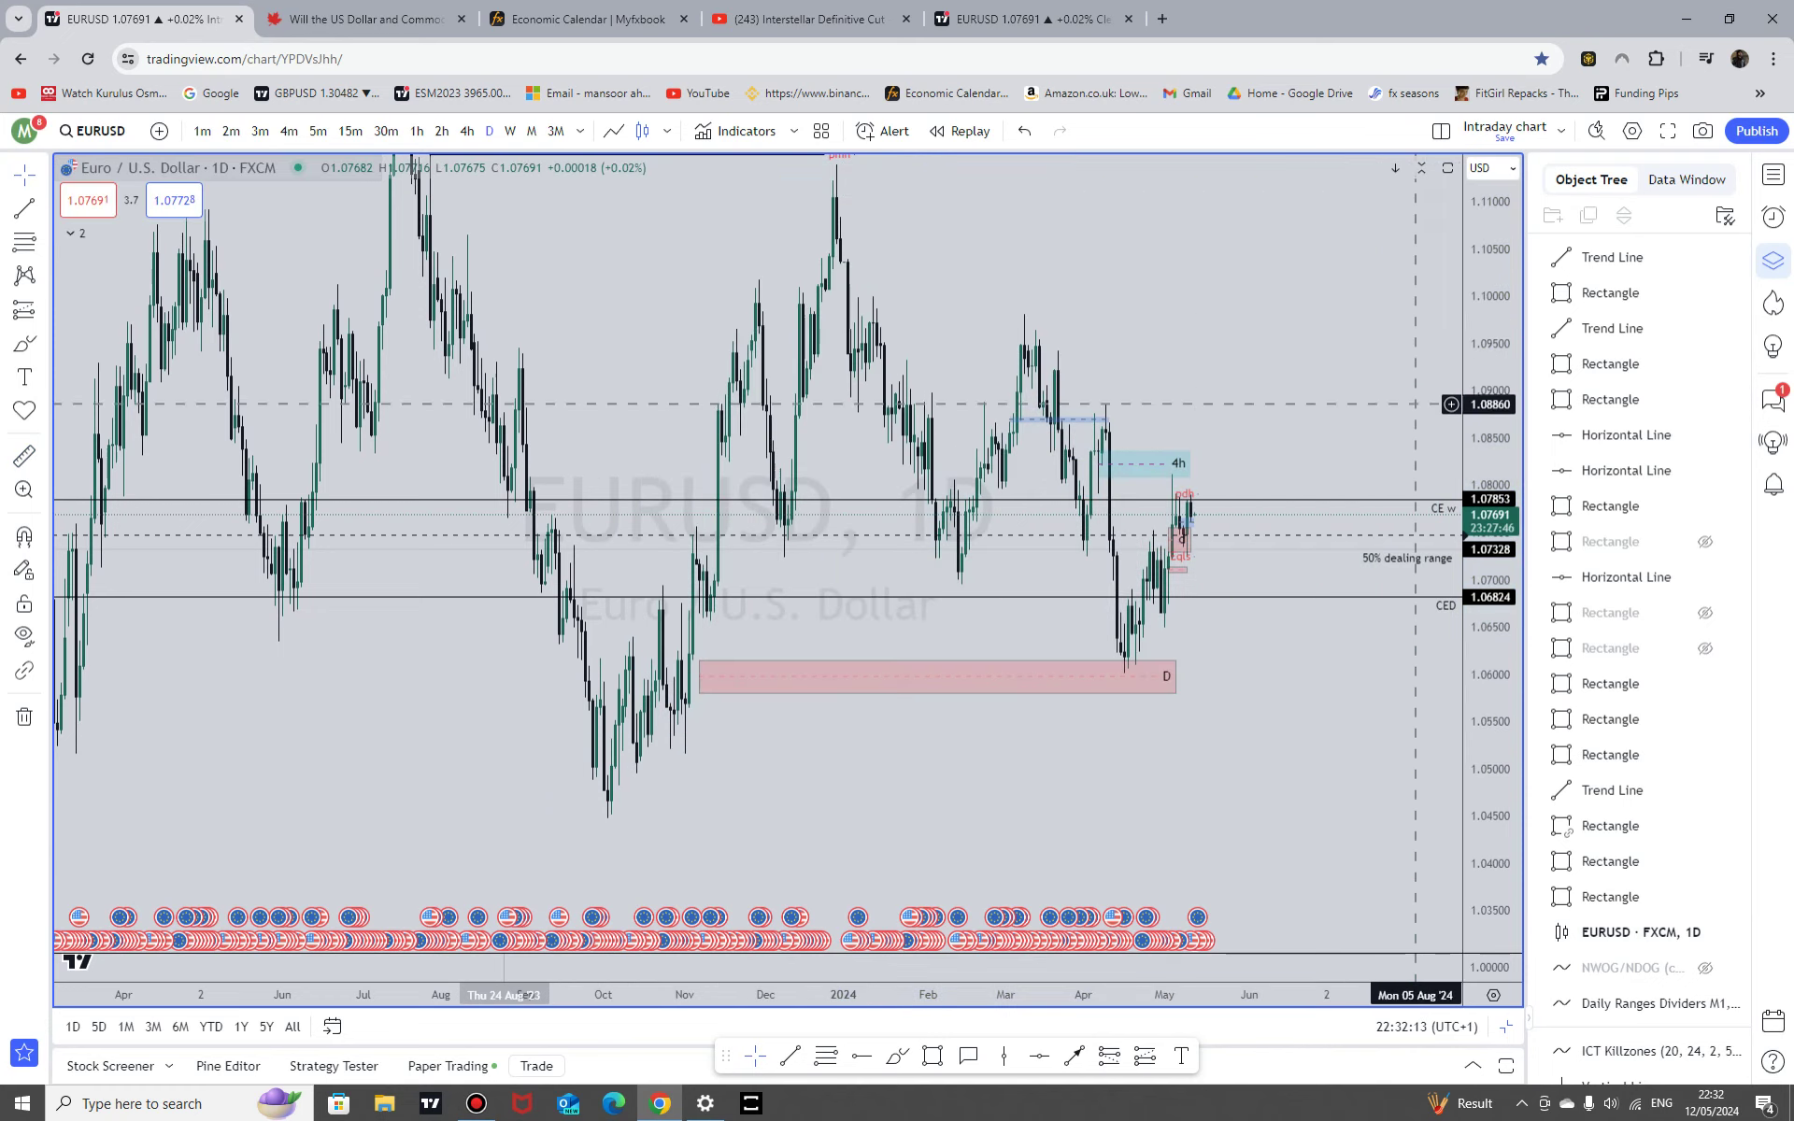
Step: Draw a Fib retracement from the 1 May 2024 low at 1.06494 to the 3 May high at 1.08122
scroll(1117, 678, "up", 5)
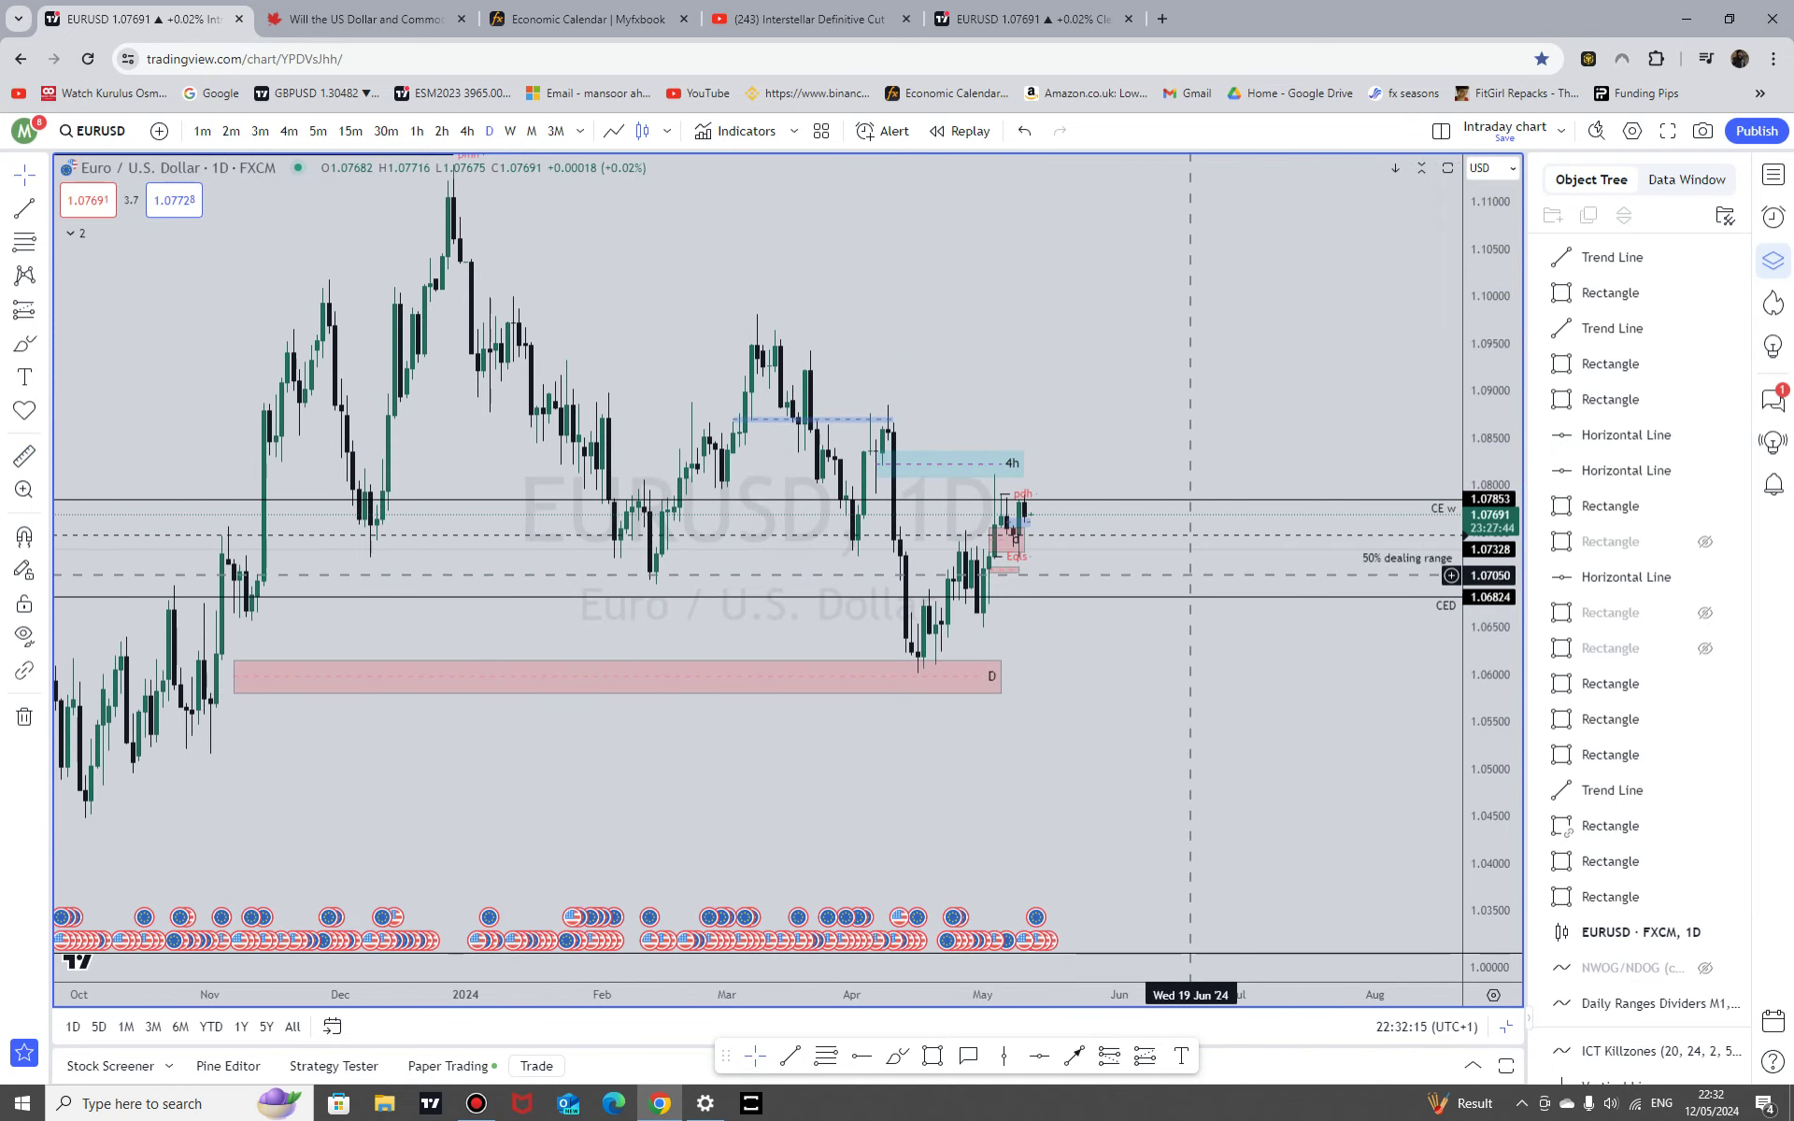
scroll(1321, 713, "up", 5)
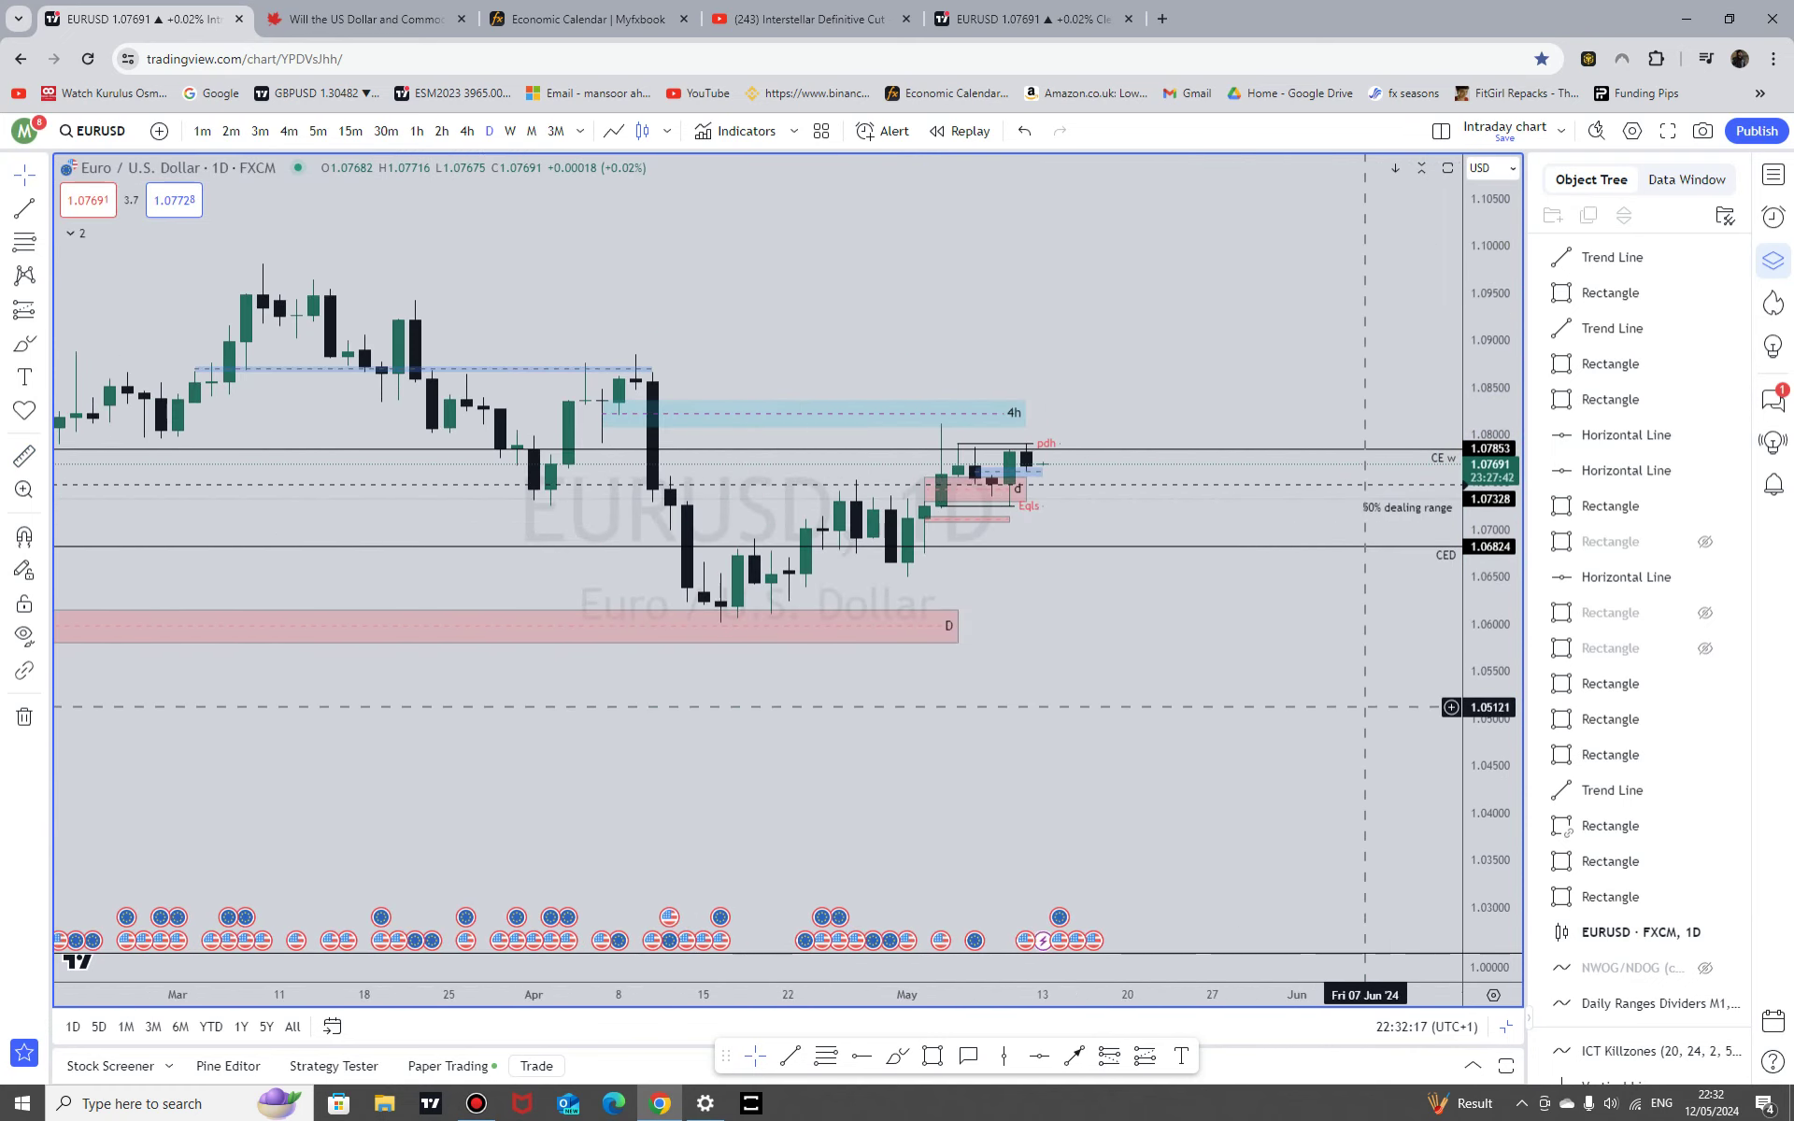
left_click_drag(1495, 757, 1547, 328)
left_click_drag(1349, 736, 1258, 909)
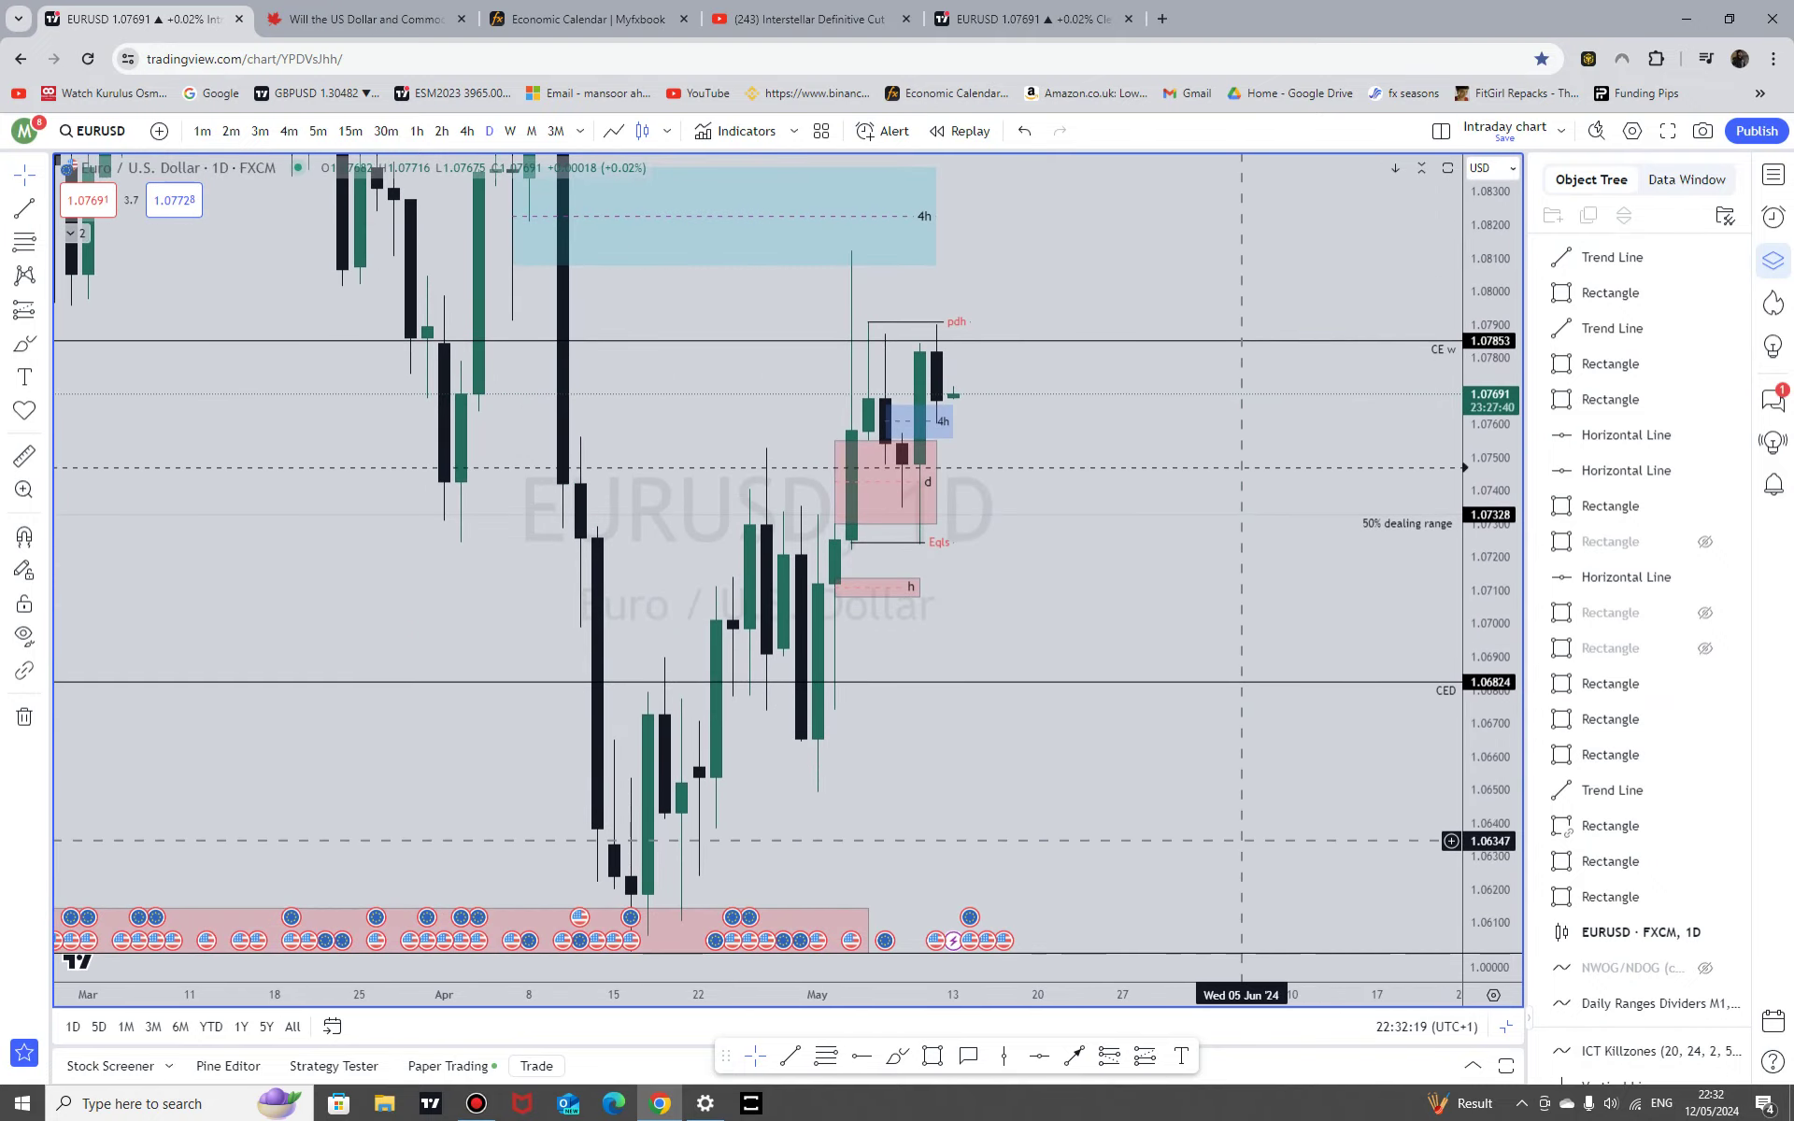
left_click_drag(1497, 411, 1476, 751)
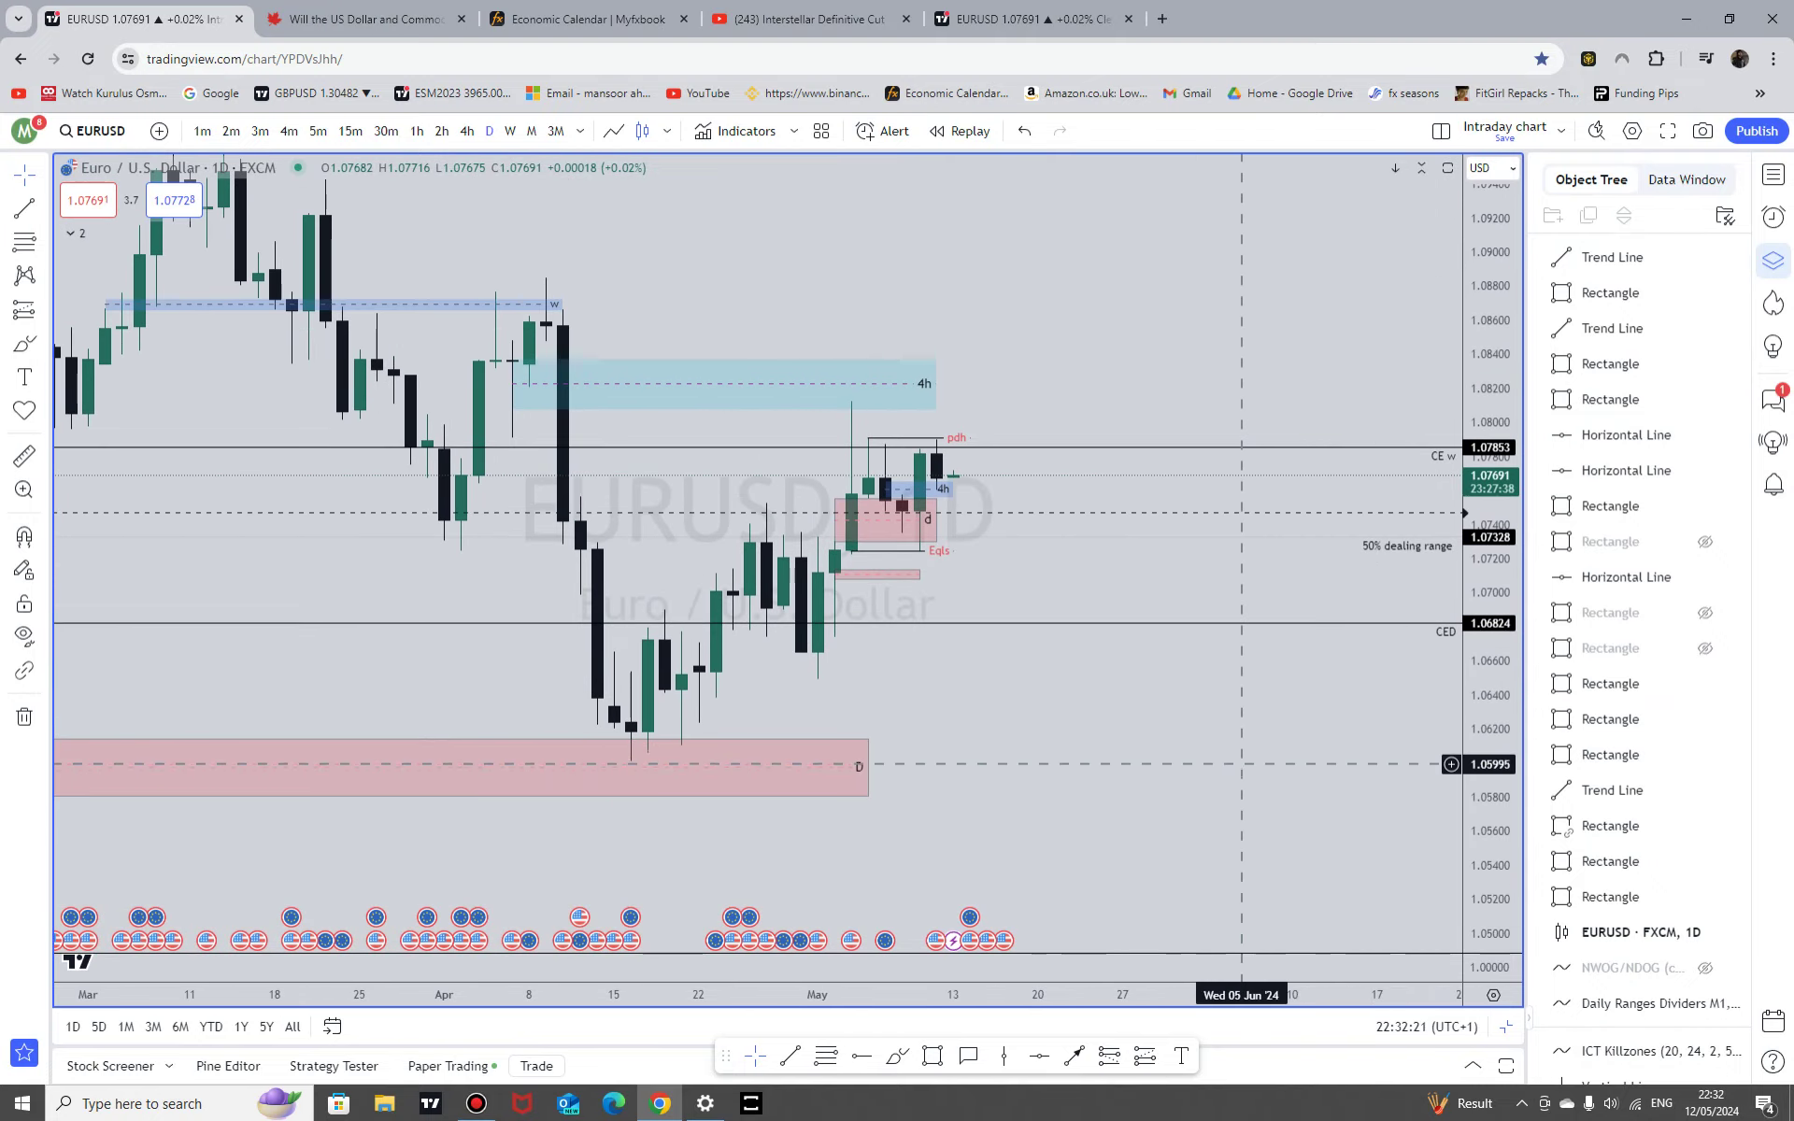
scroll(1242, 765, "up", 2)
key("alt+f")
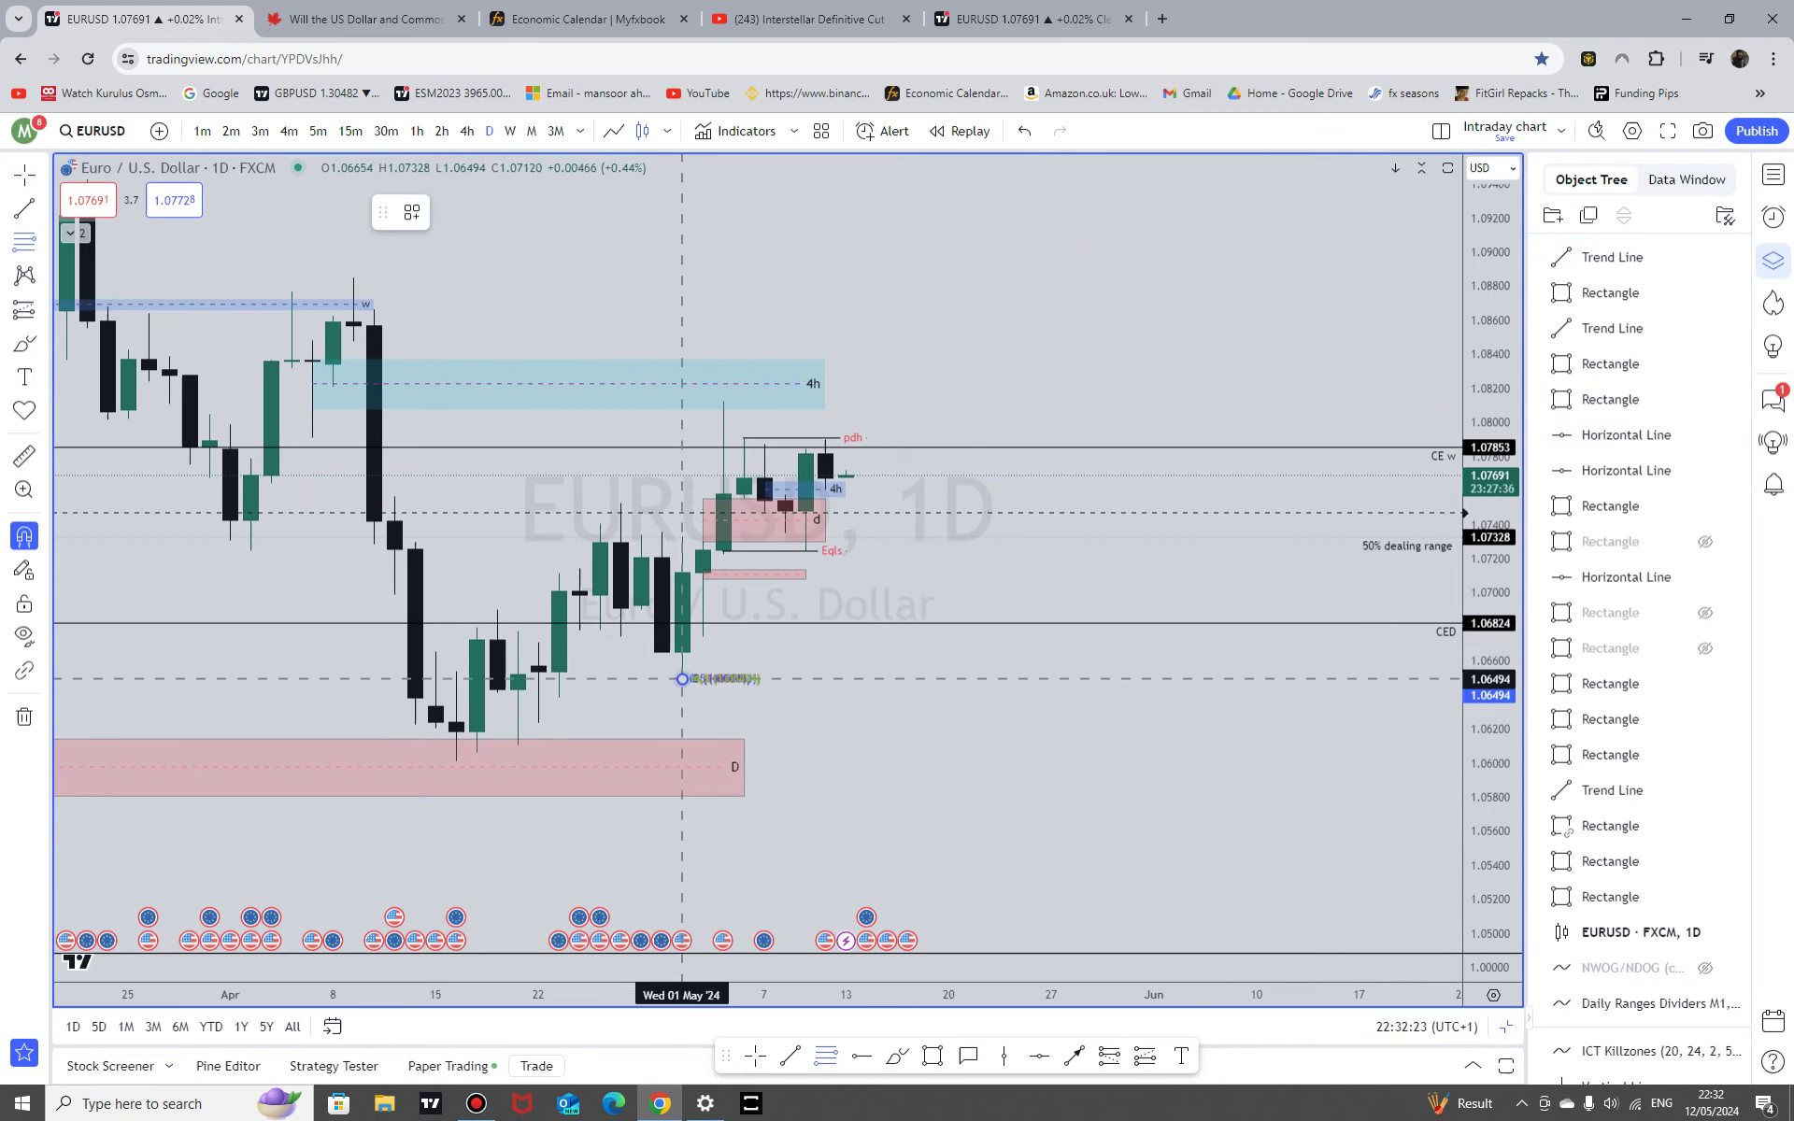
left_click(682, 679)
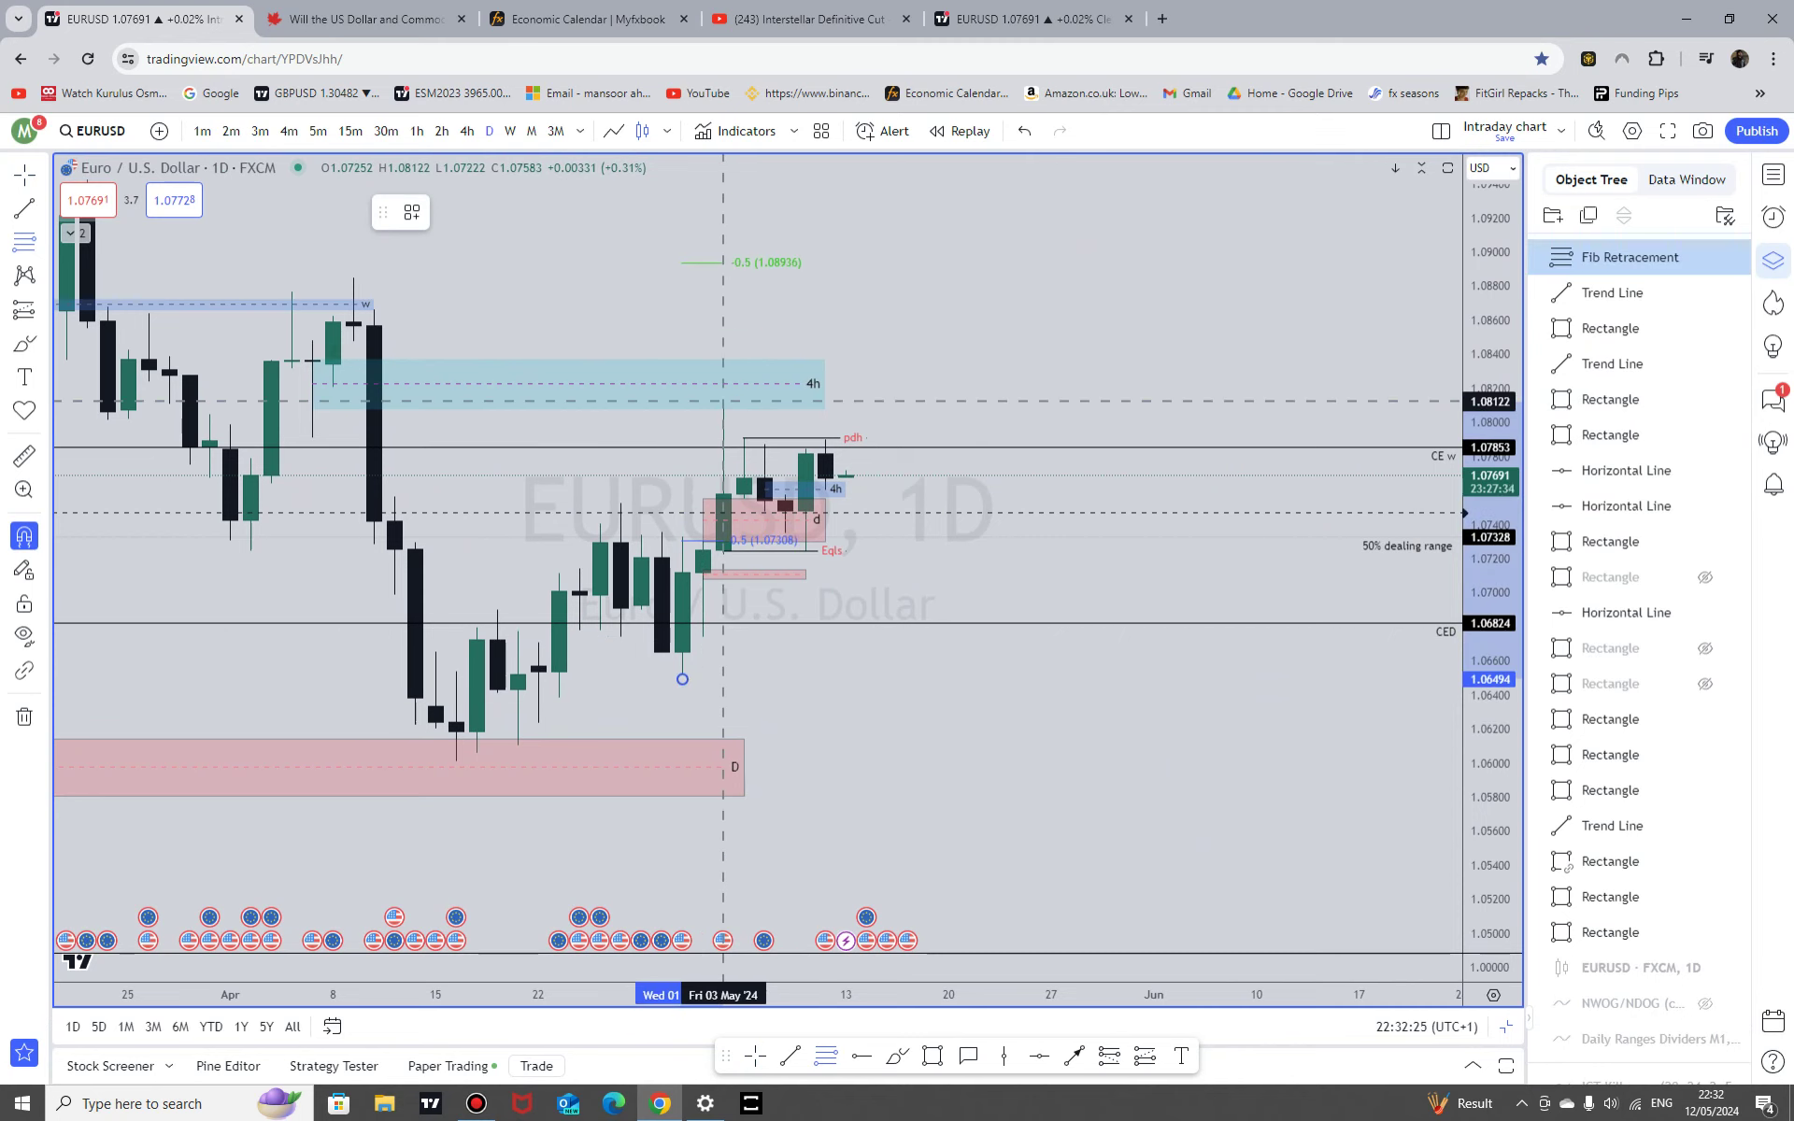
left_click(723, 401)
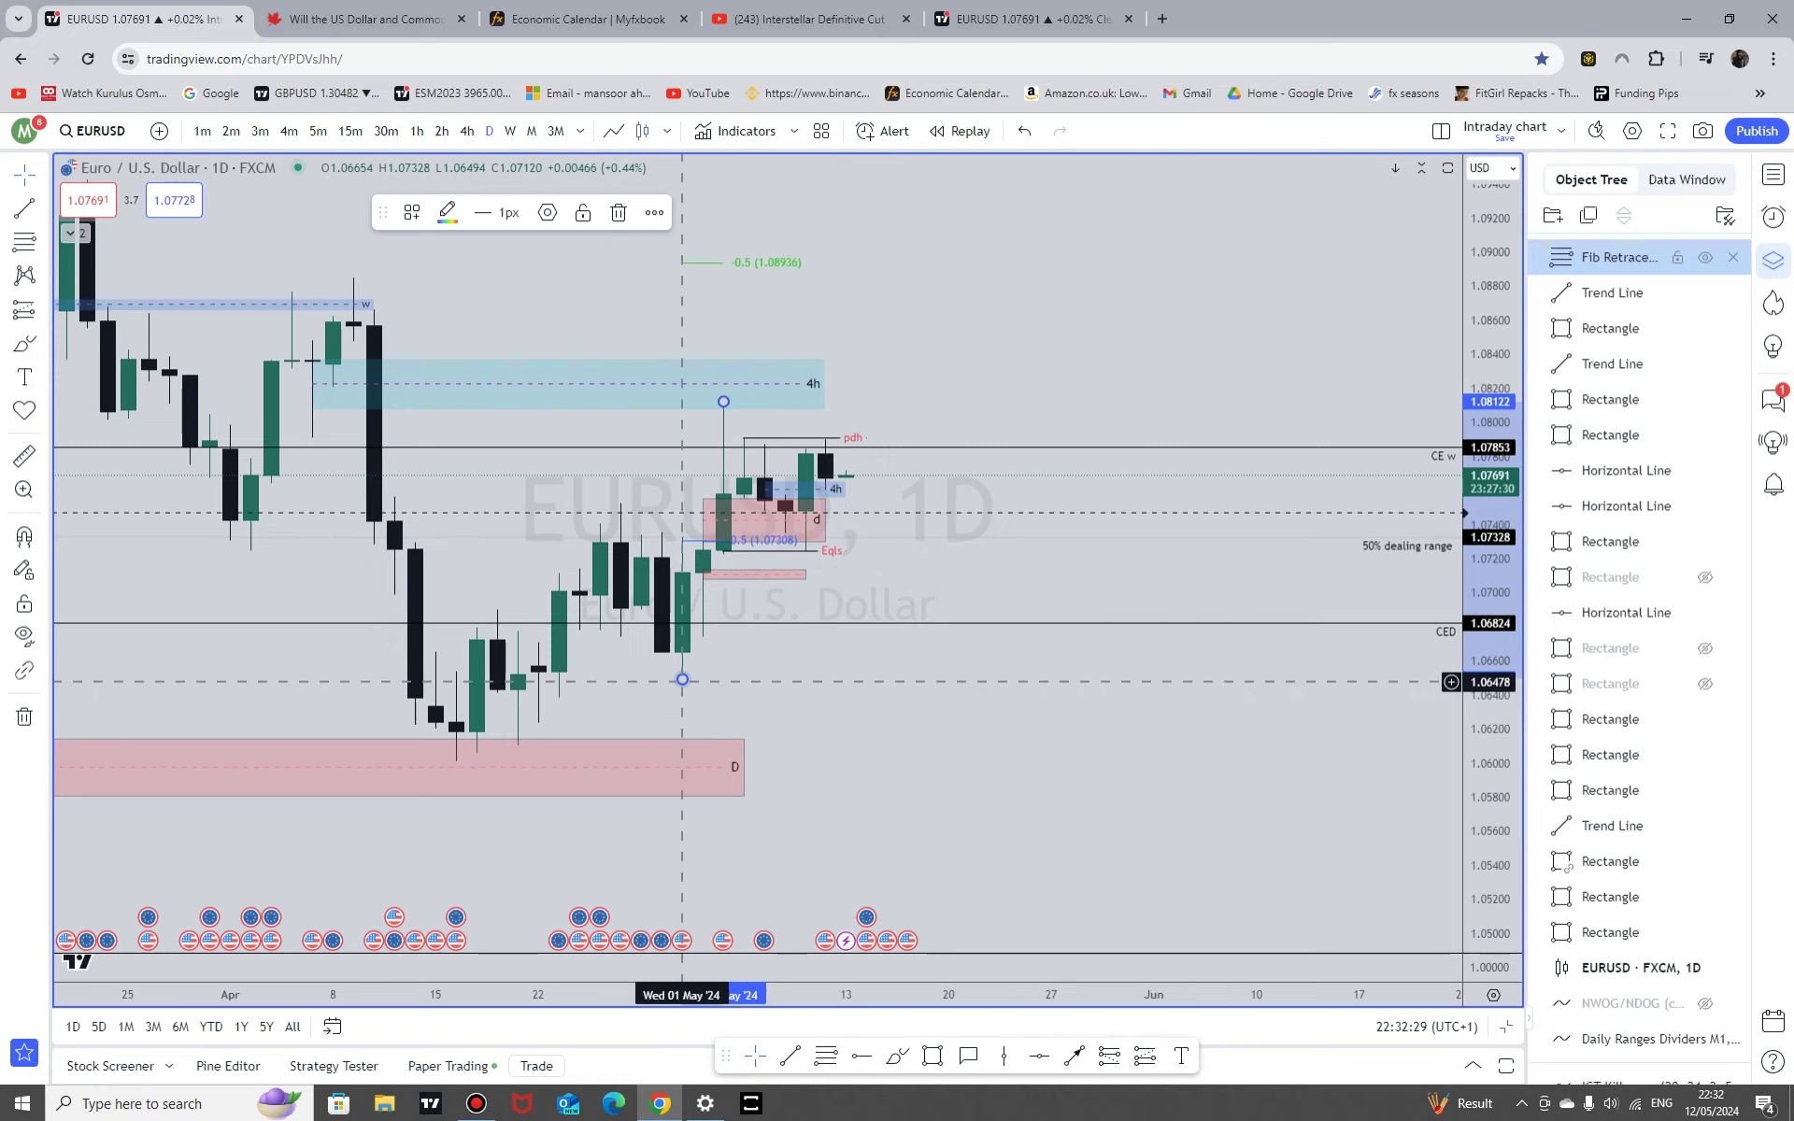
Step: Compare the Fib retracement's 0.5 level with the 50% dealing range line and the red d zone
left_click_drag(886, 709, 1202, 741)
scroll(1215, 741, "up", 6)
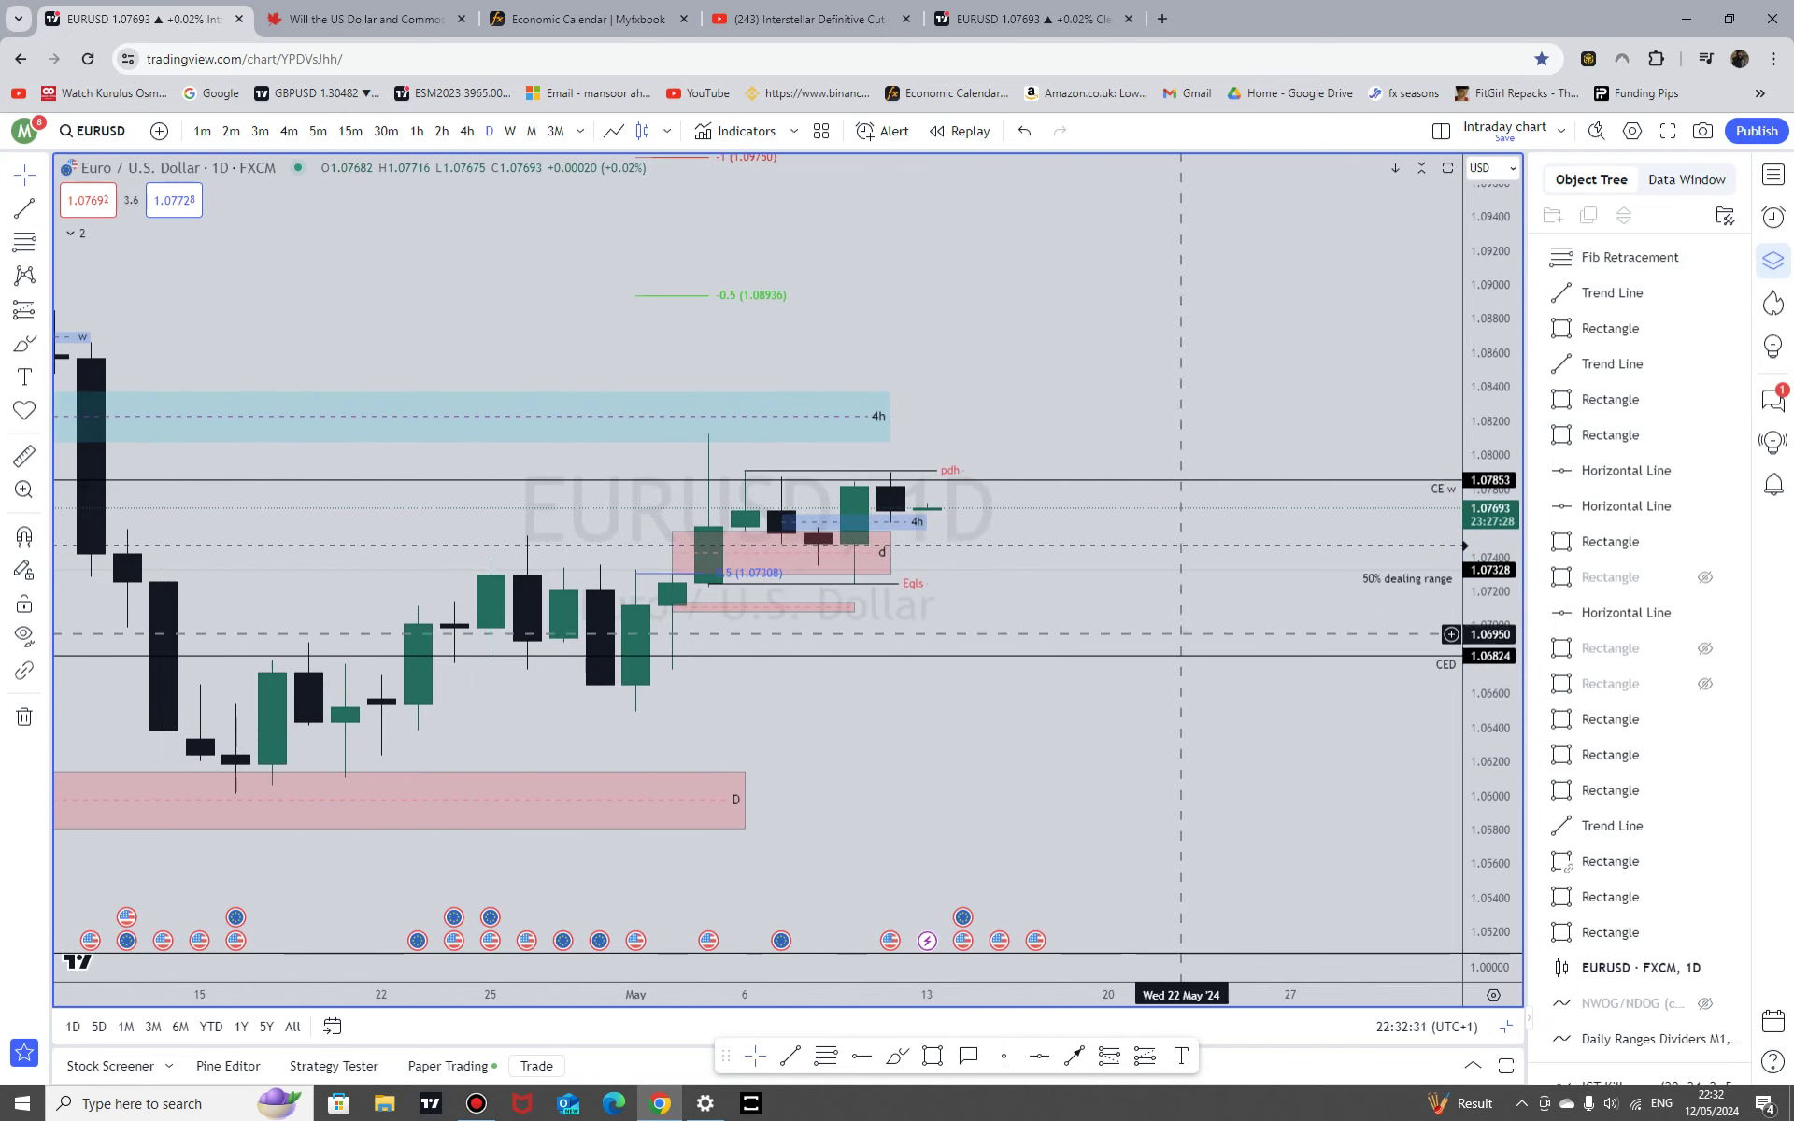
left_click(1145, 578)
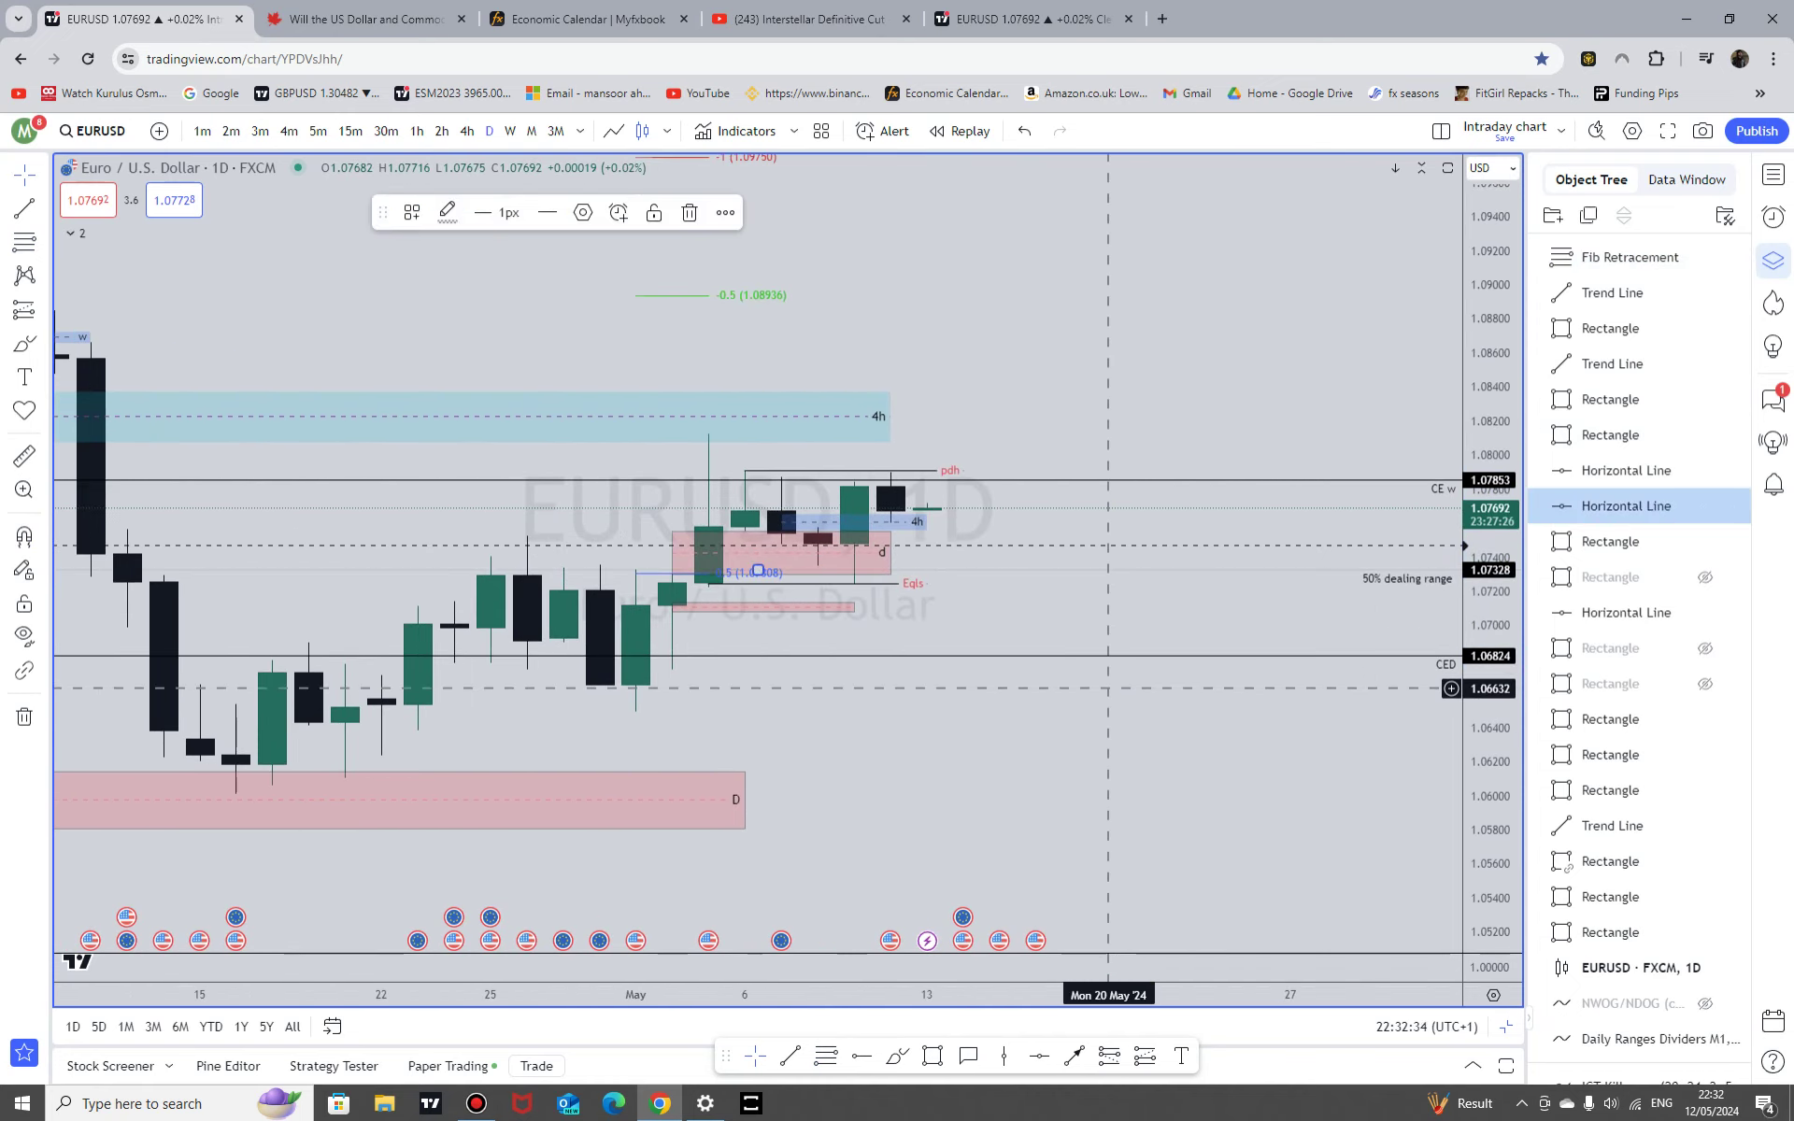
left_click(1327, 769)
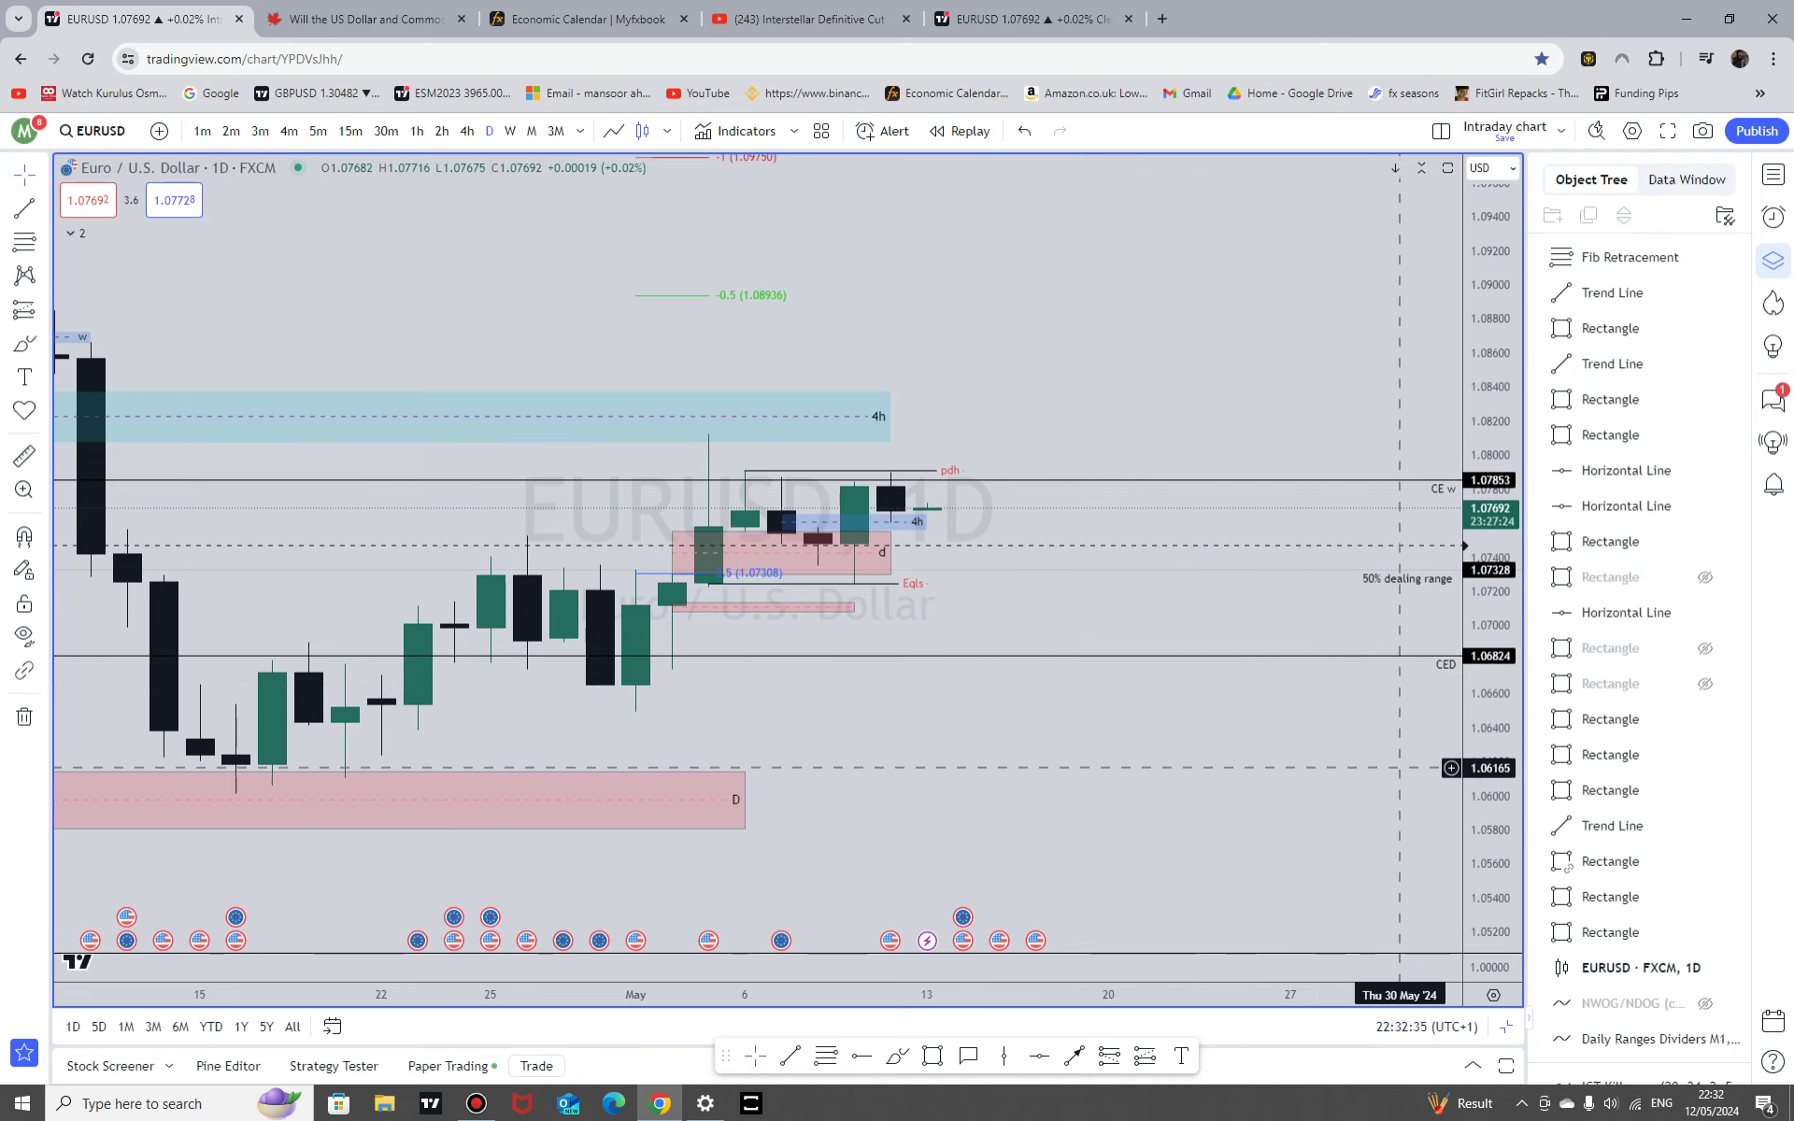
Step: Re-anchor the Fib retracement between the 9 April high at 1.08850 and about 1.0584 on 17 April
left_click(709, 436)
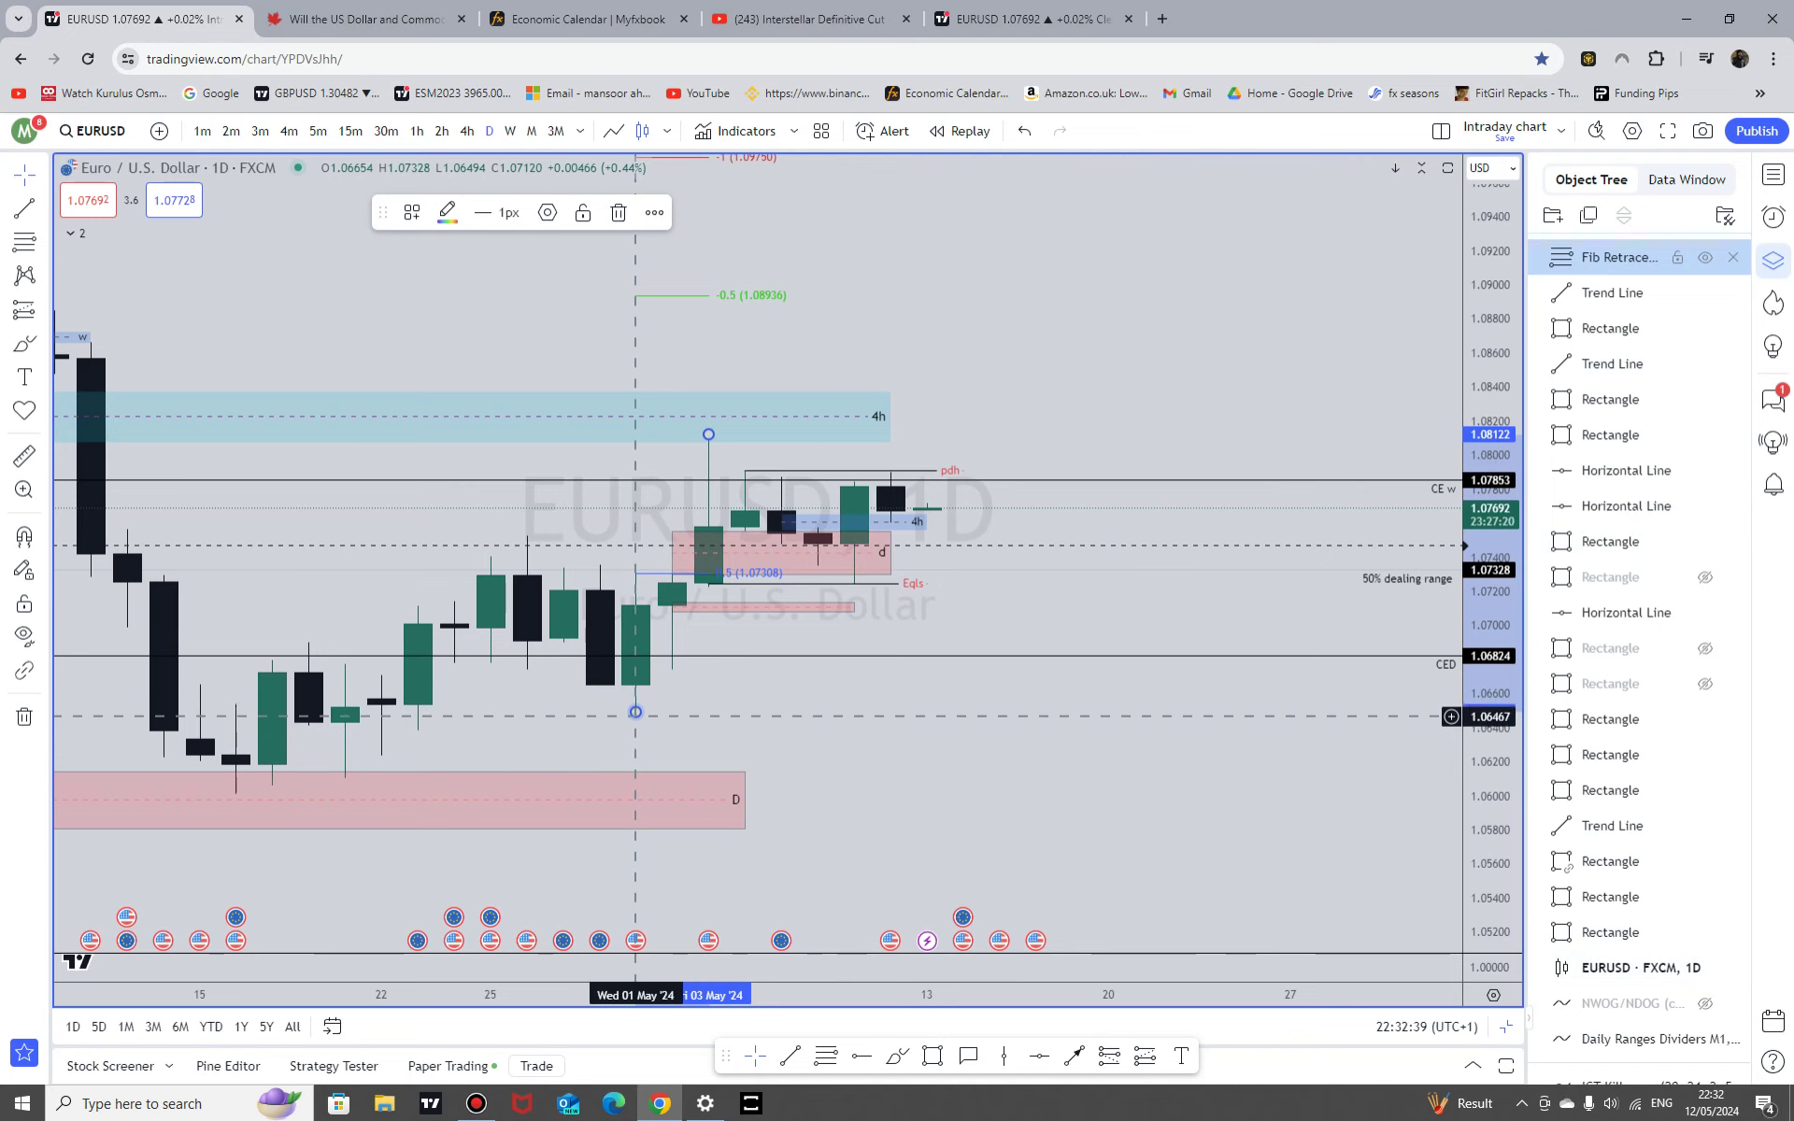
left_click_drag(636, 713, 907, 732)
scroll(309, 750, "down", 12)
scroll(1113, 775, "up", 7)
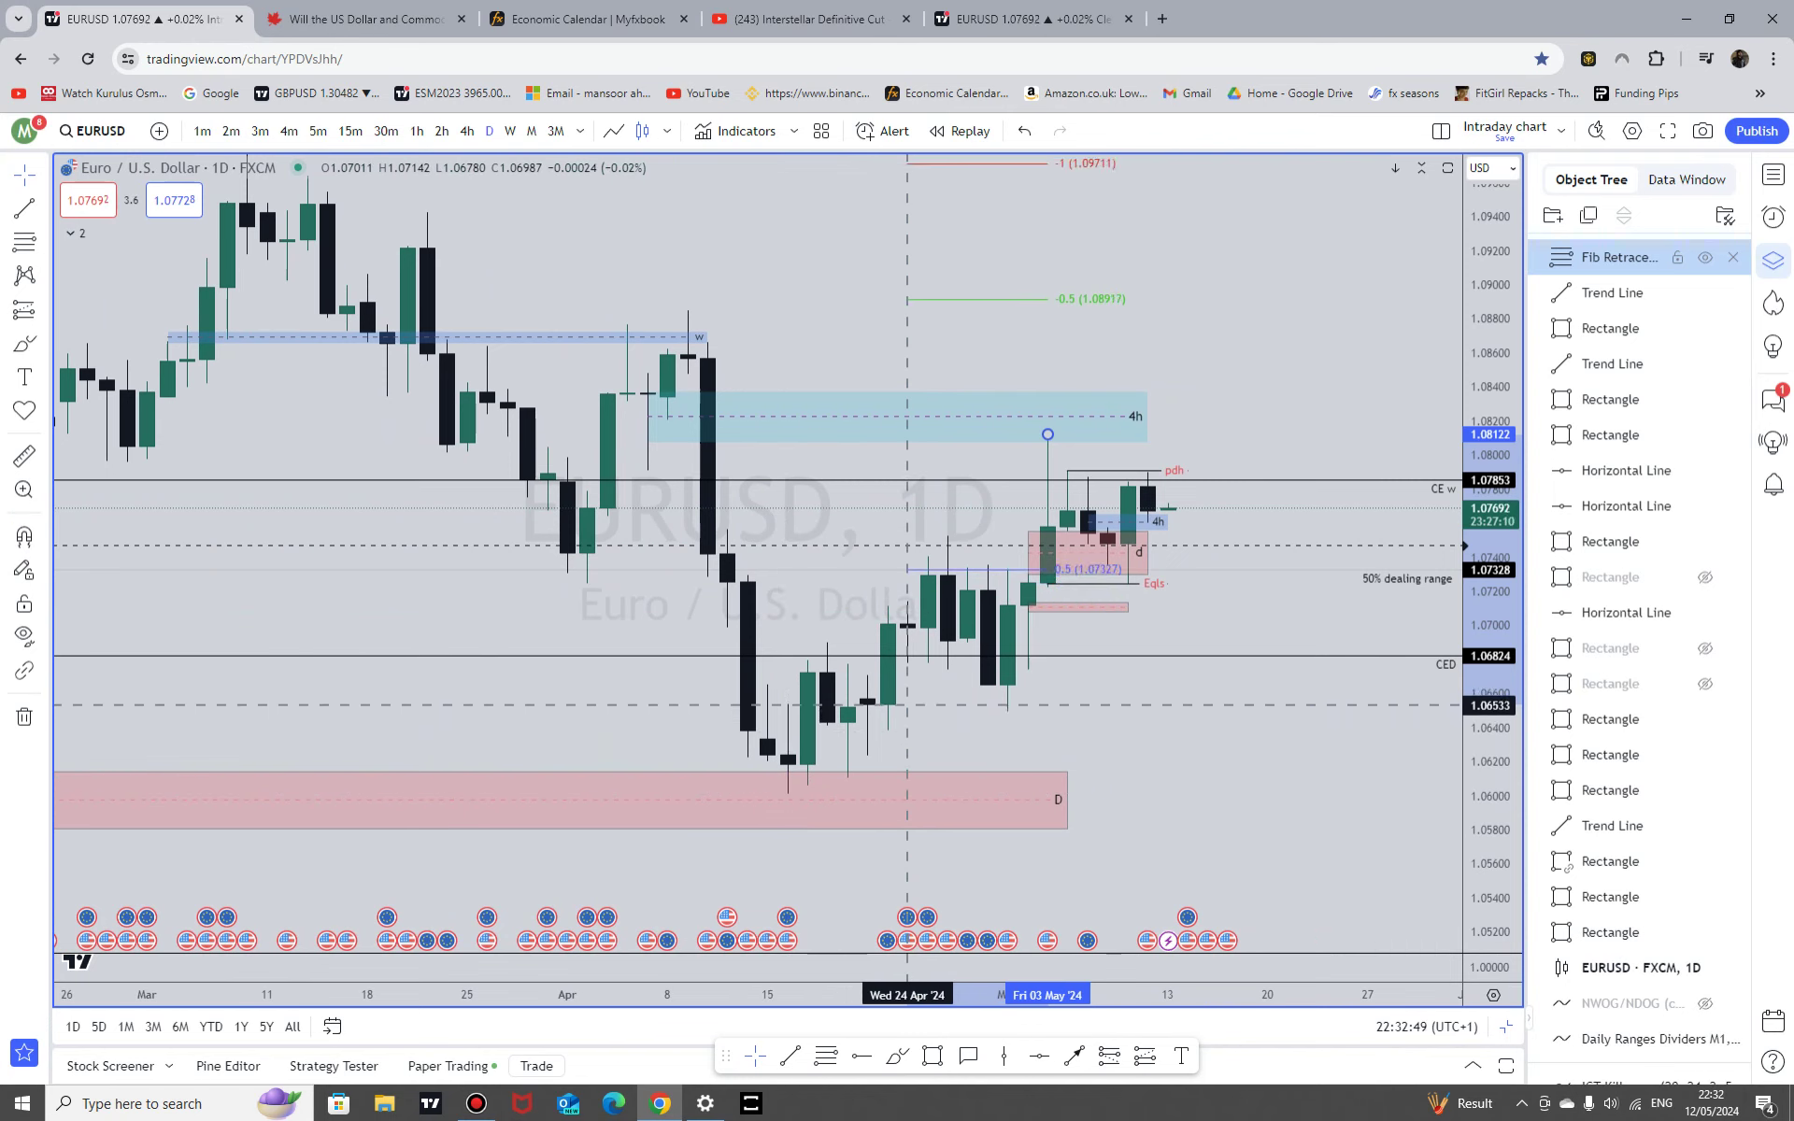
left_click_drag(907, 706, 907, 706)
left_click_drag(1048, 435, 688, 310)
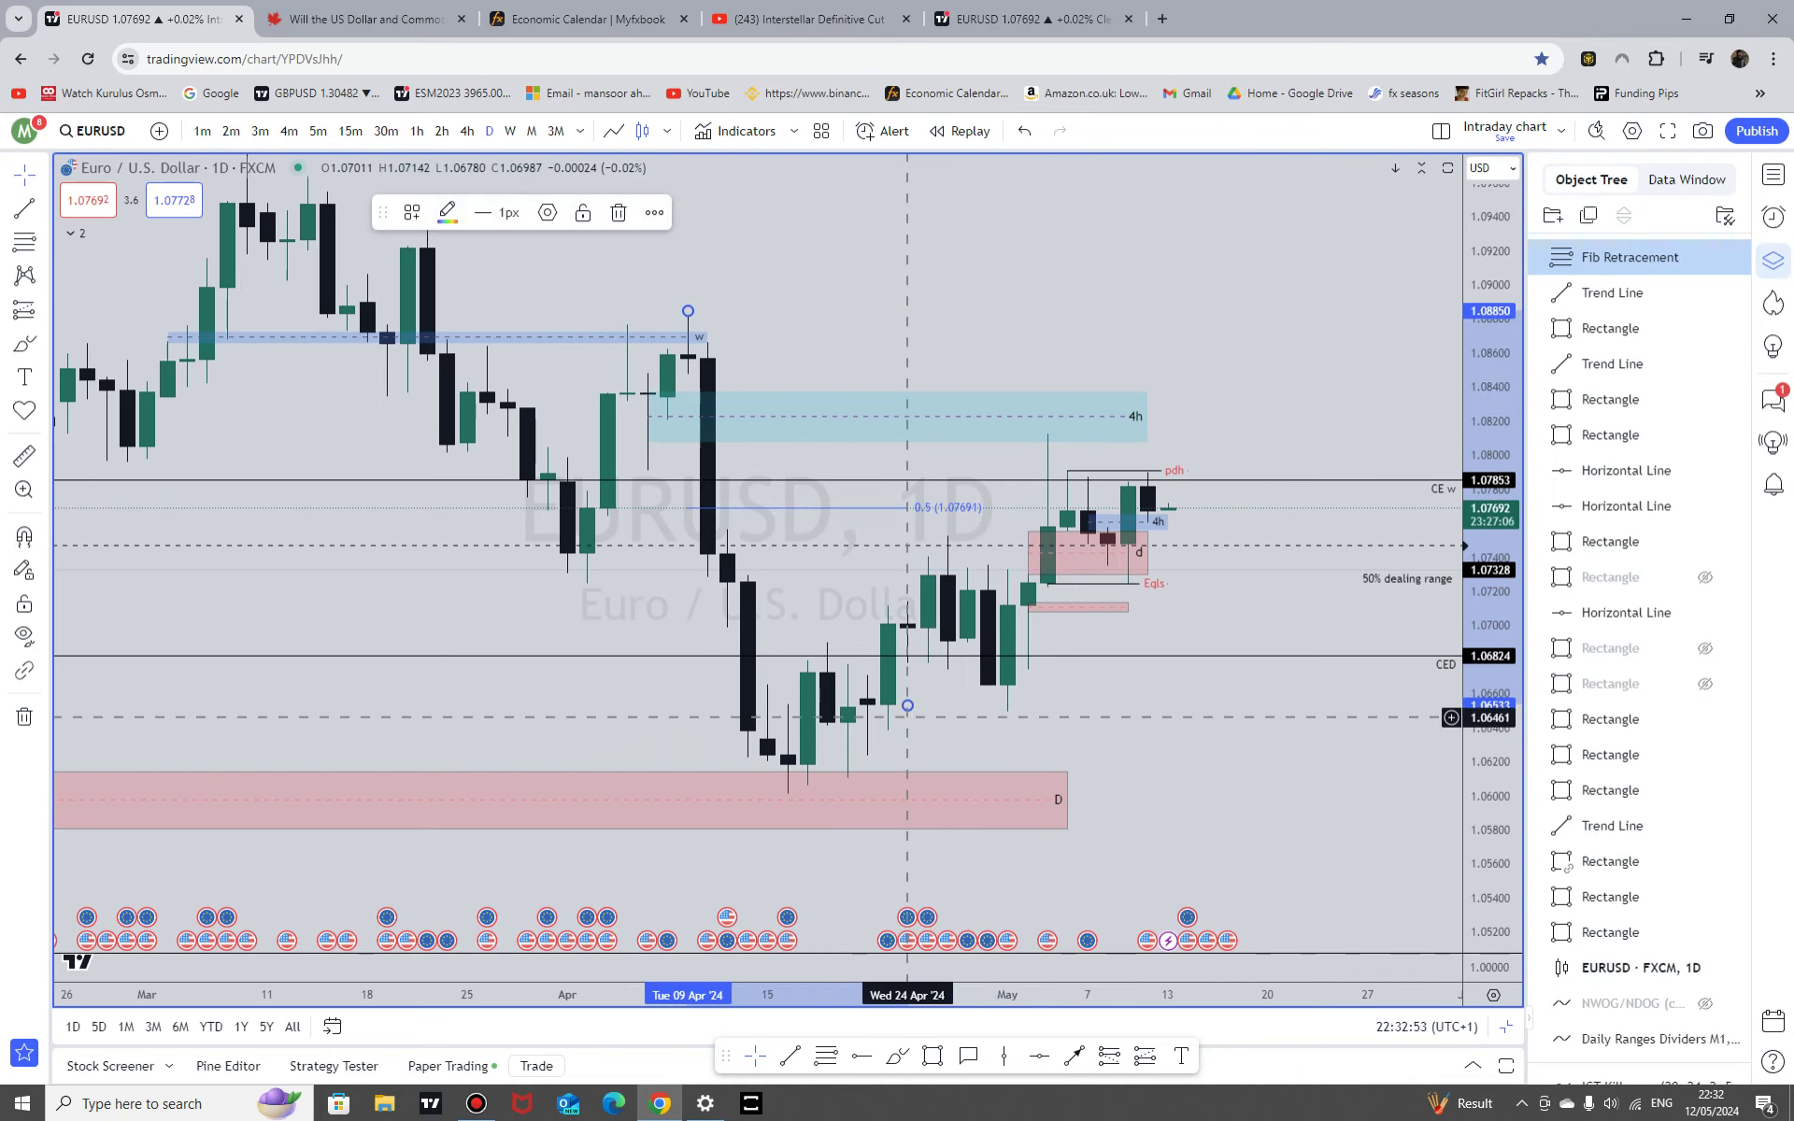
left_click_drag(908, 706, 808, 823)
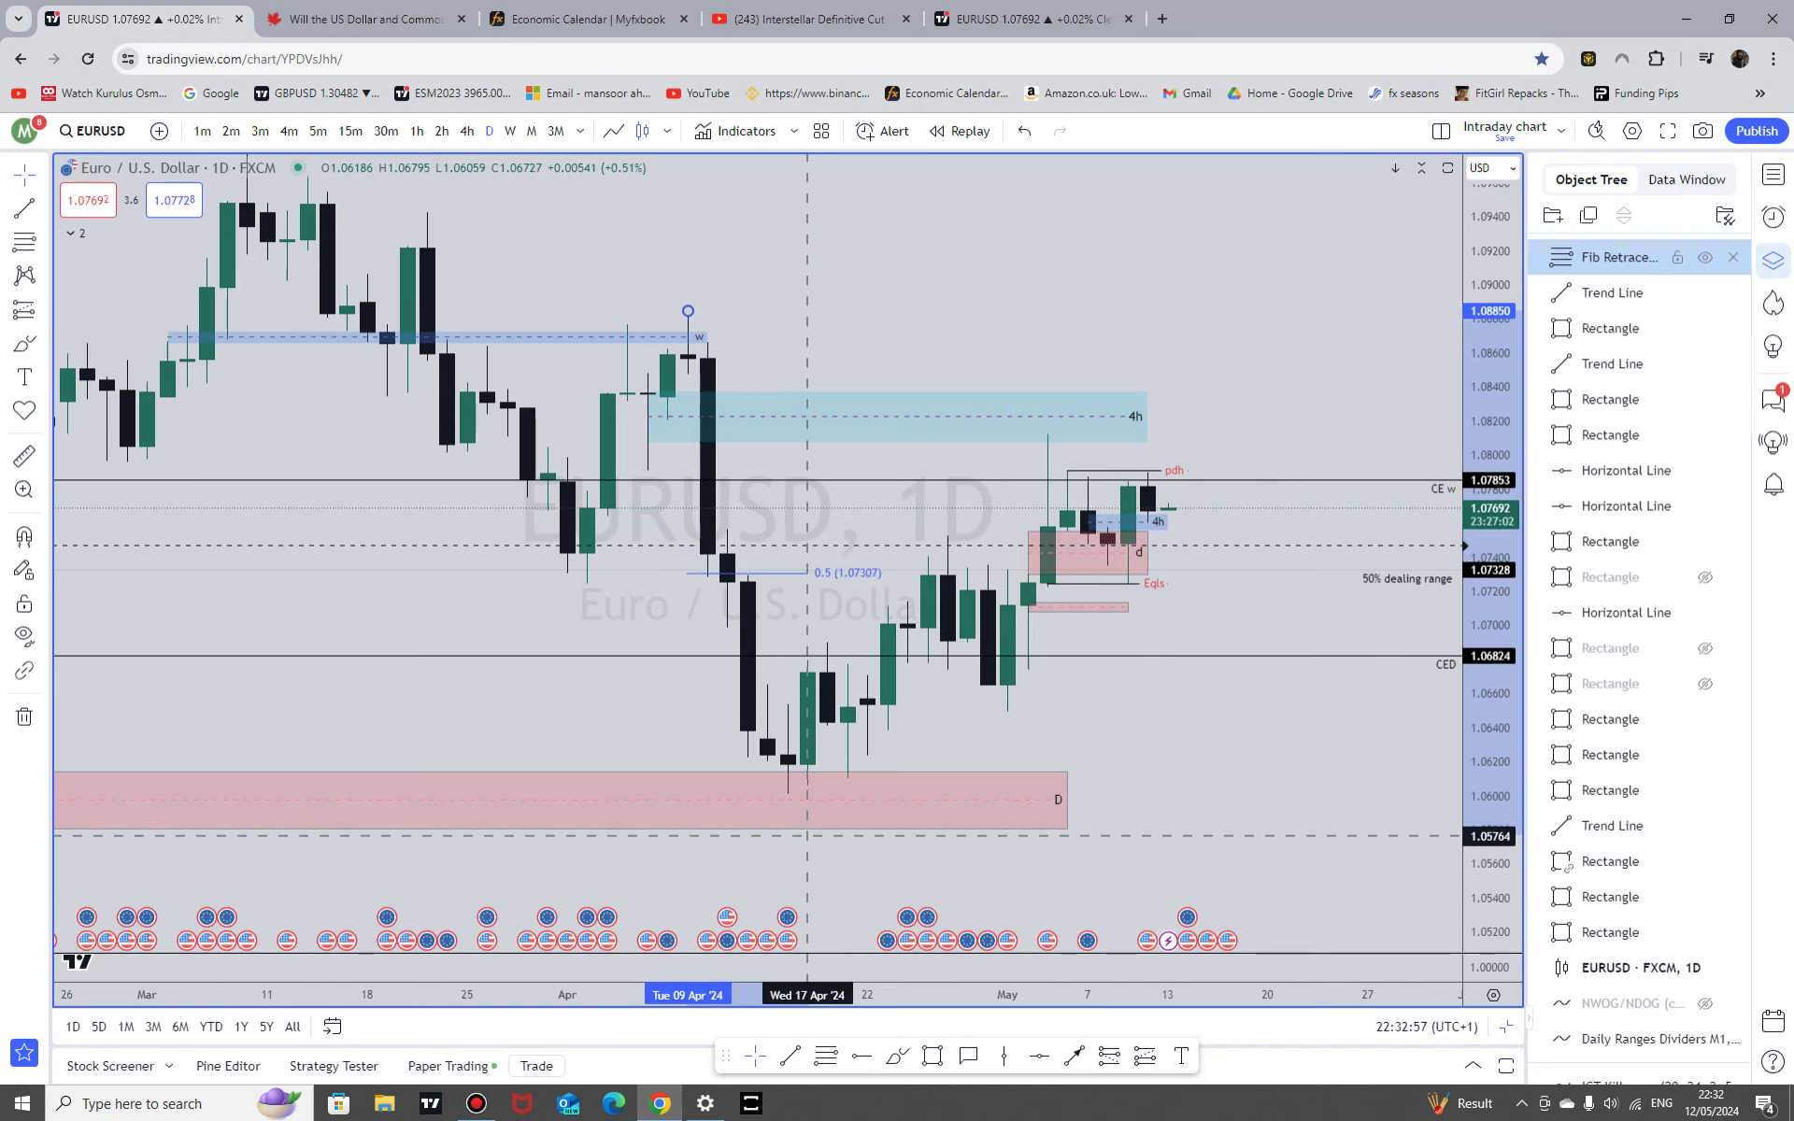
Step: Stretch the Fib retracement's lower anchor back to 22 November 2023 at about 1.0580, and delete the Fib
scroll(826, 823, "down", 4)
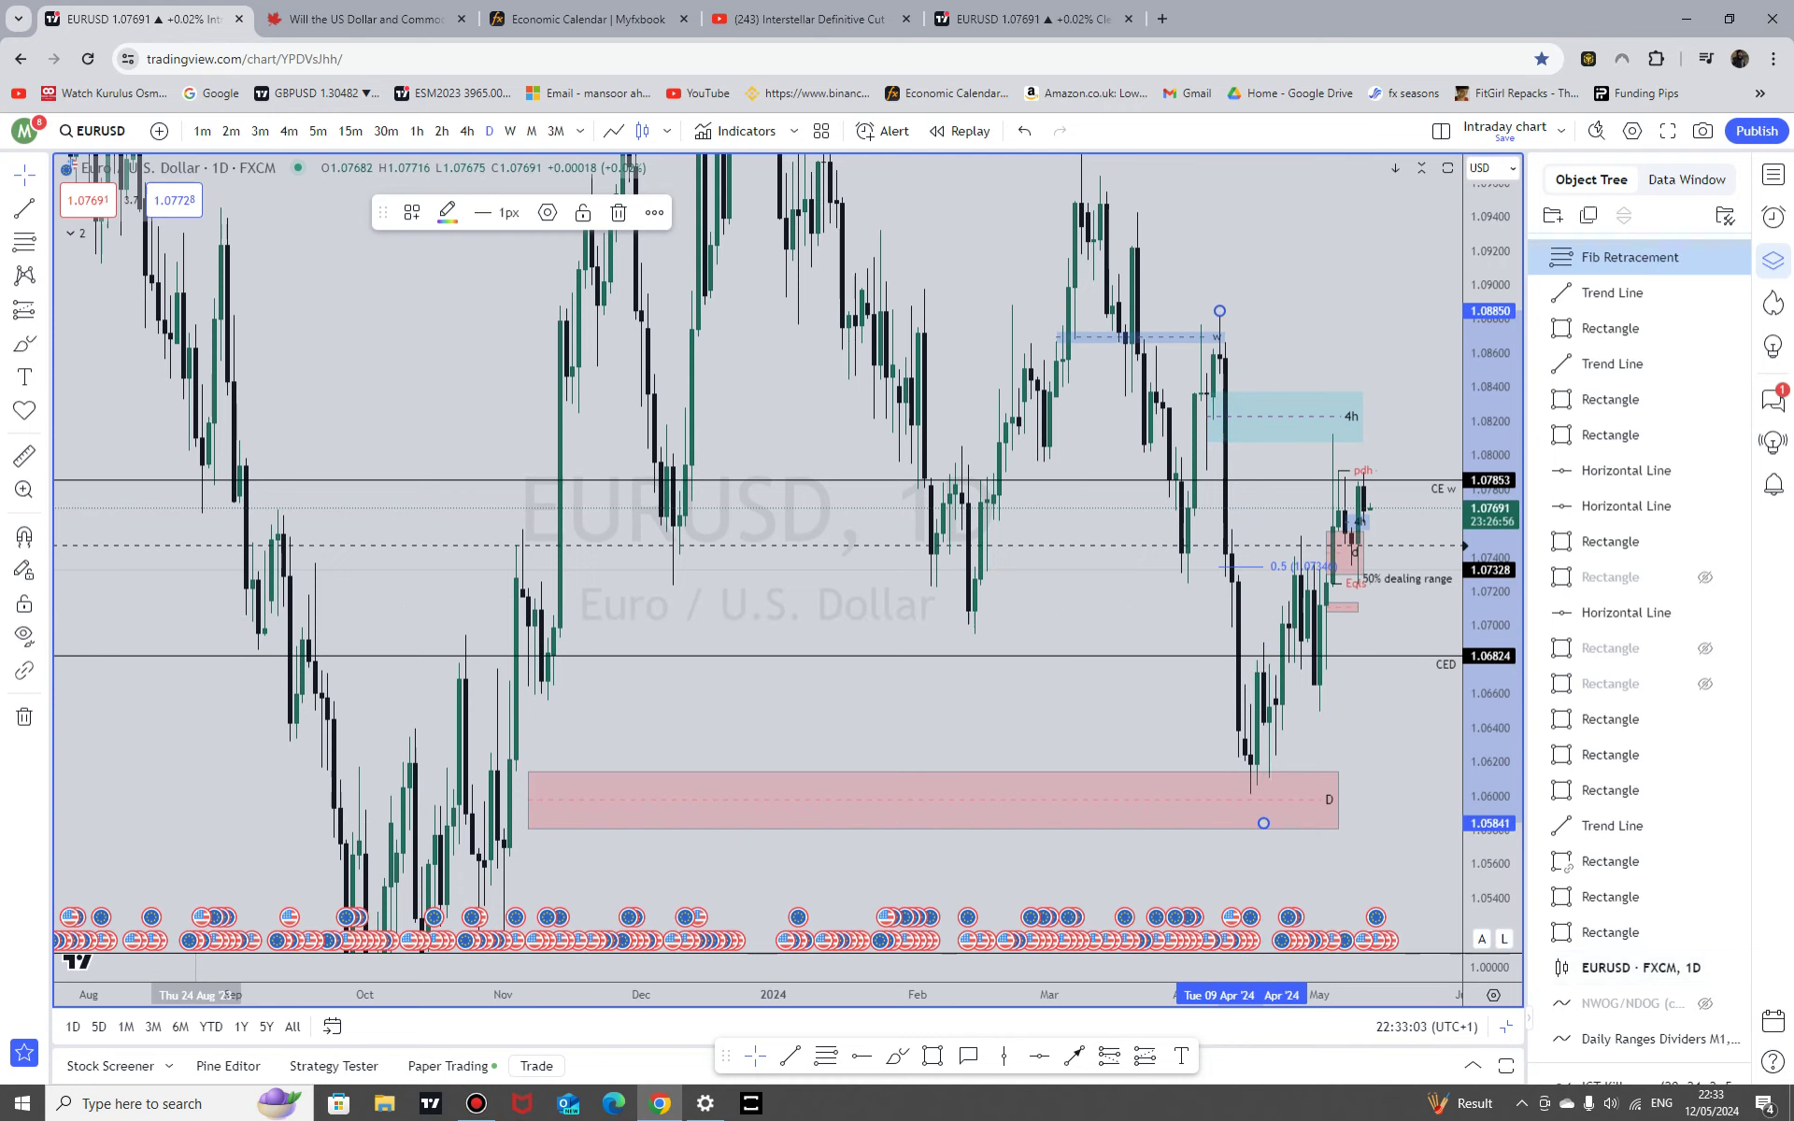
left_click_drag(1264, 823, 598, 732)
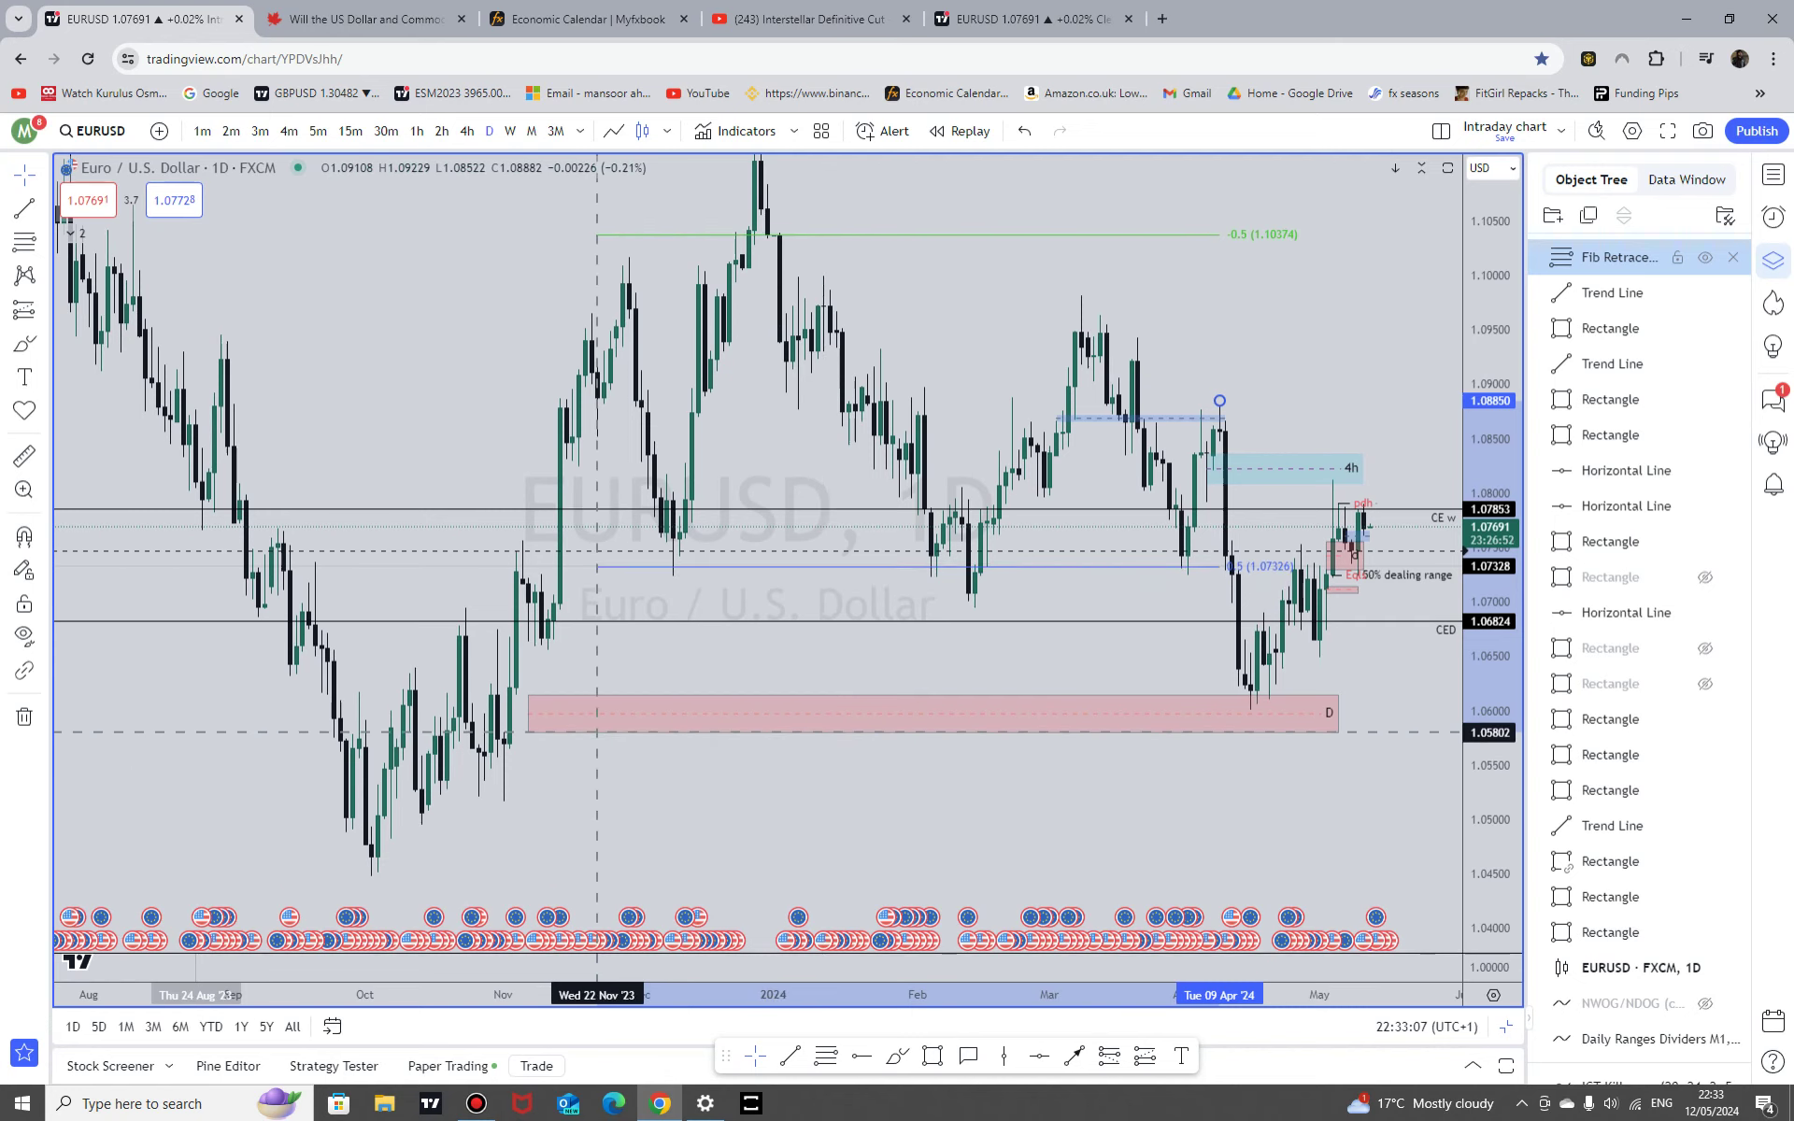
key("Delete")
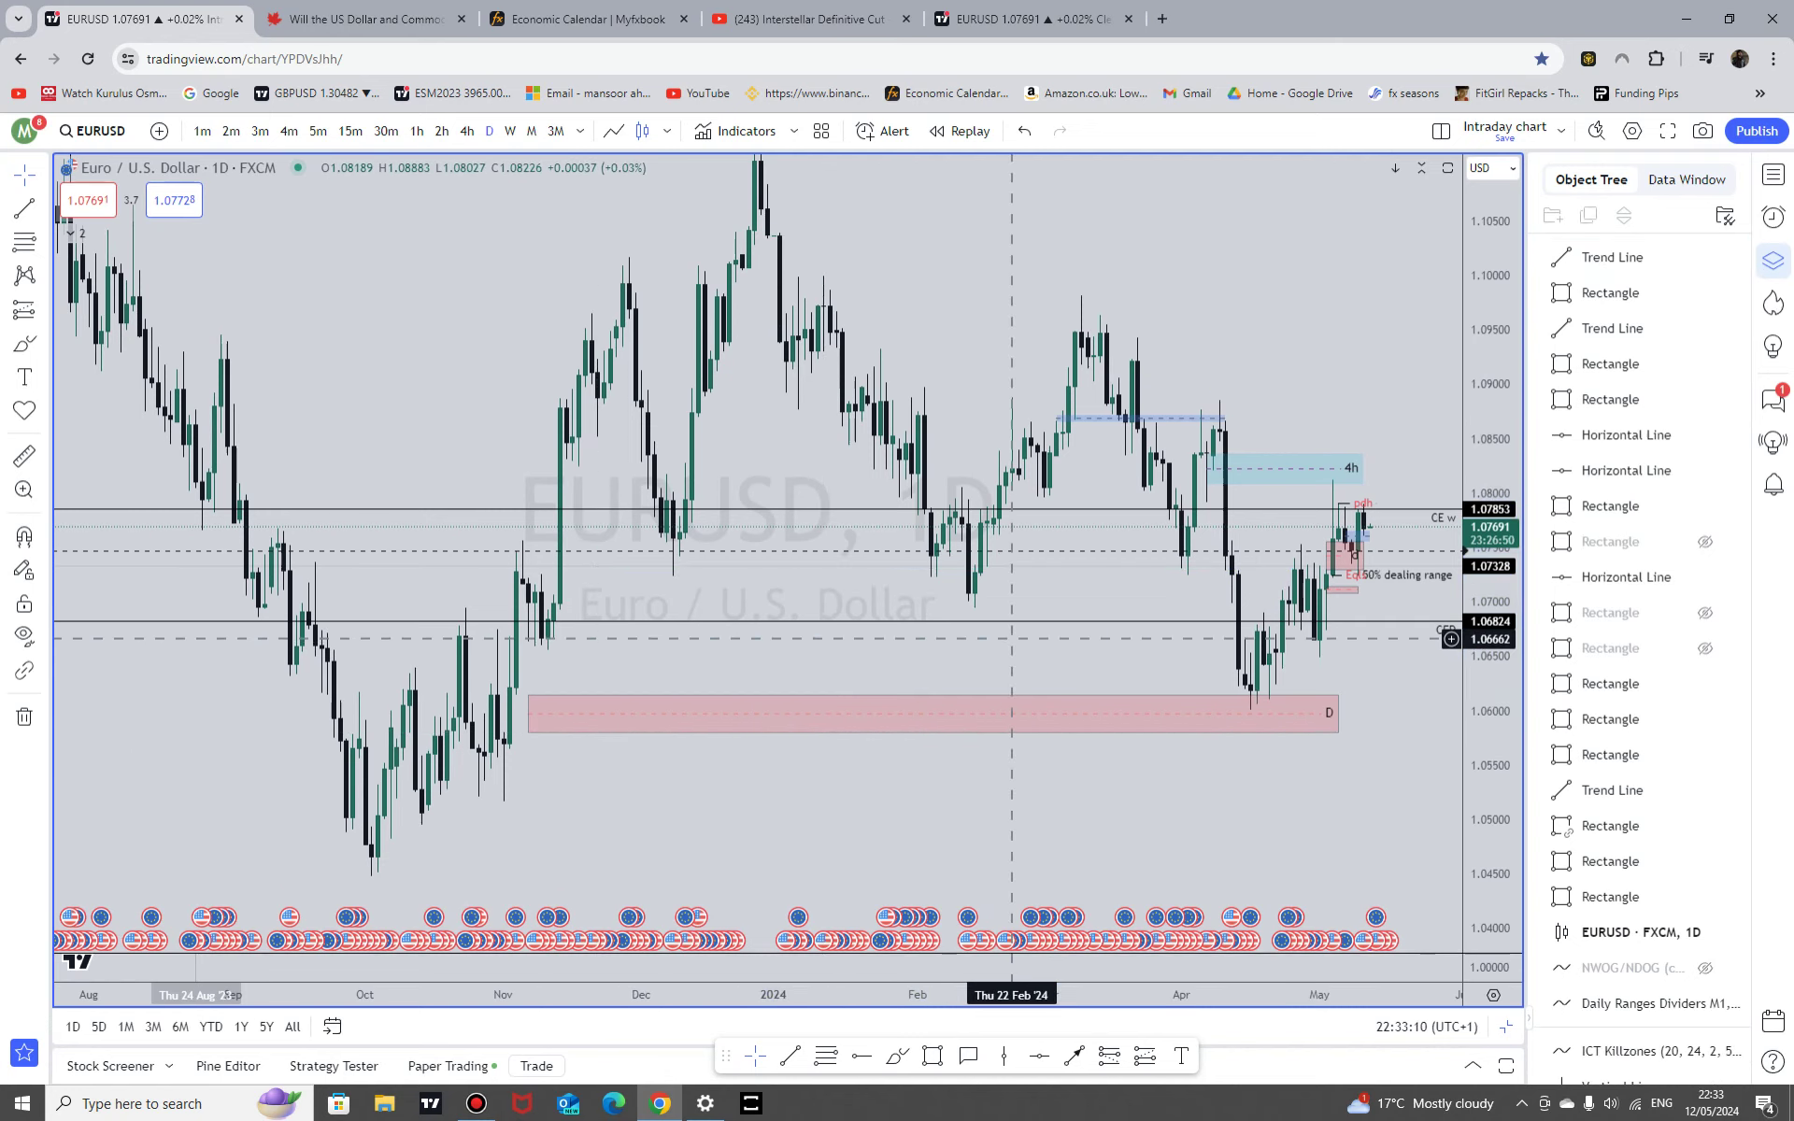
Step: Close the object tree and show the EURUSD daily chart alone at full width, out of the two-chart layout
scroll(1061, 654, "up", 5)
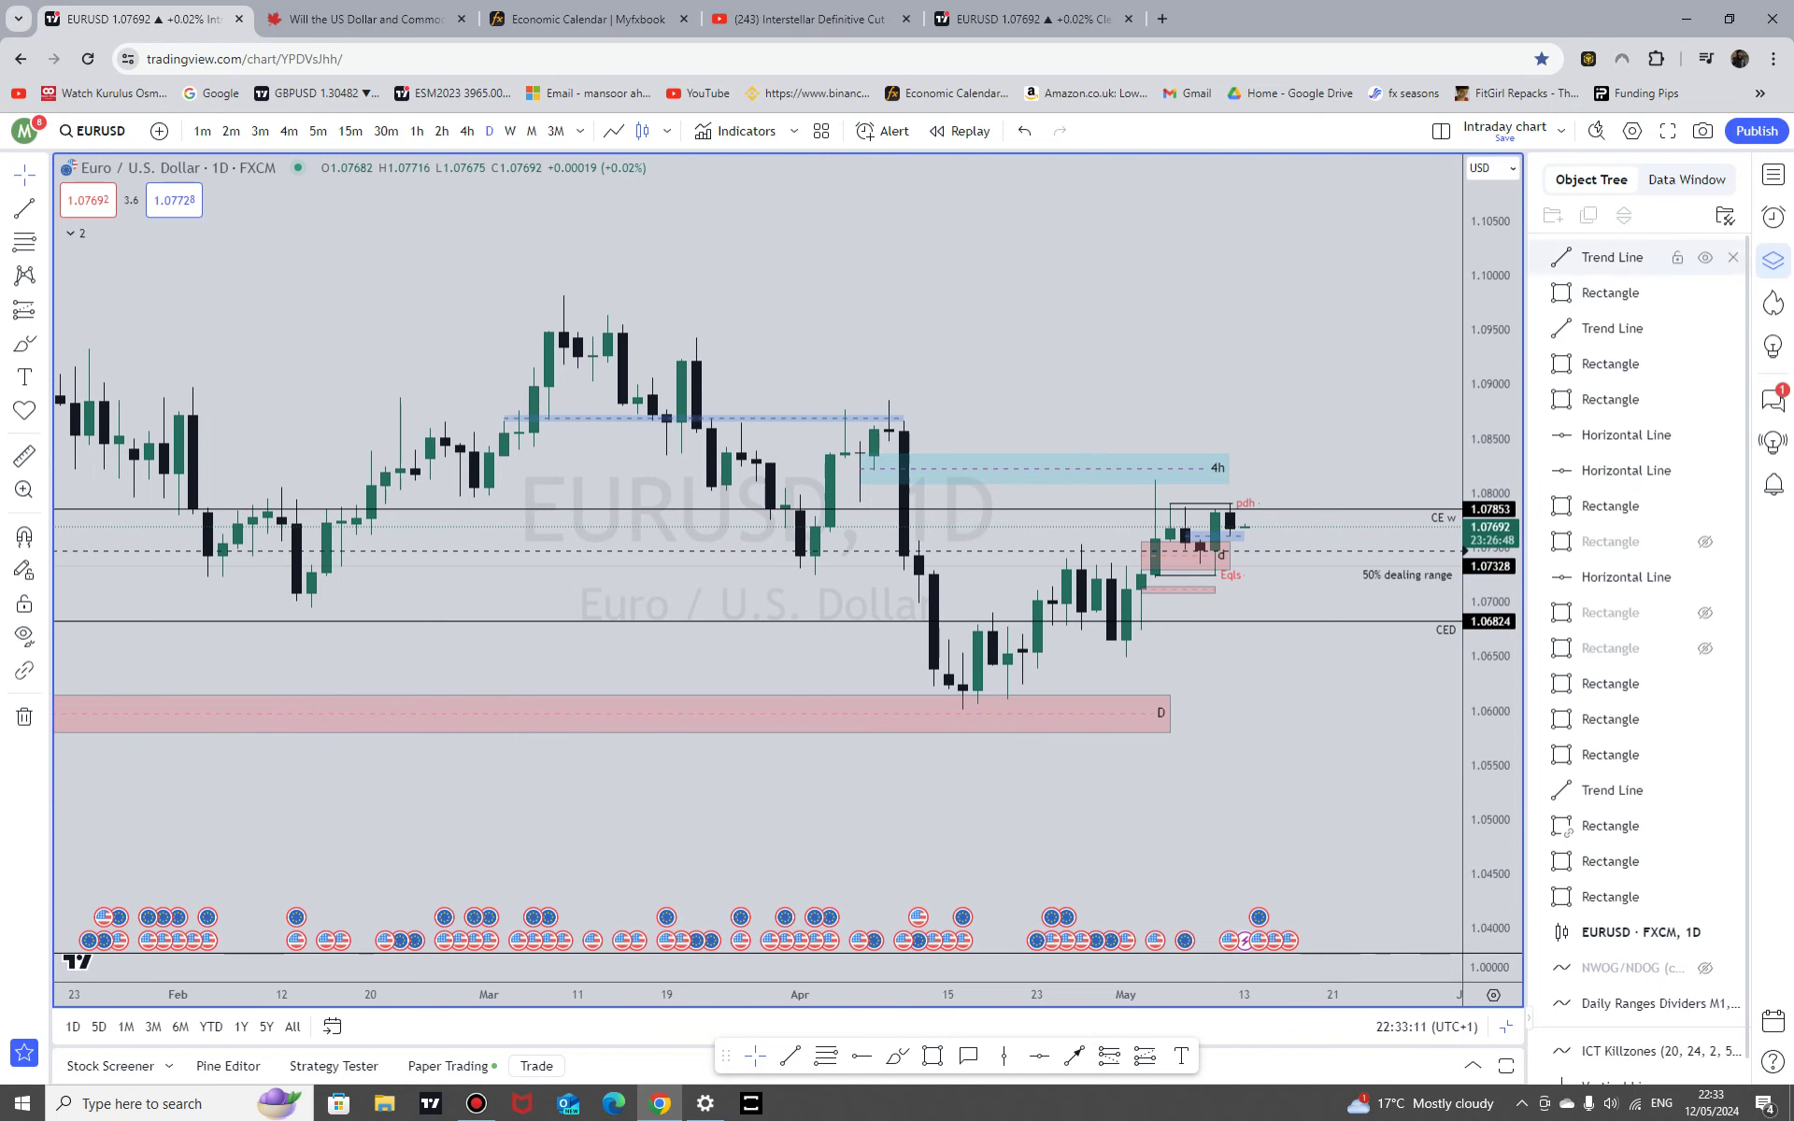
left_click(1773, 261)
left_click(1671, 168)
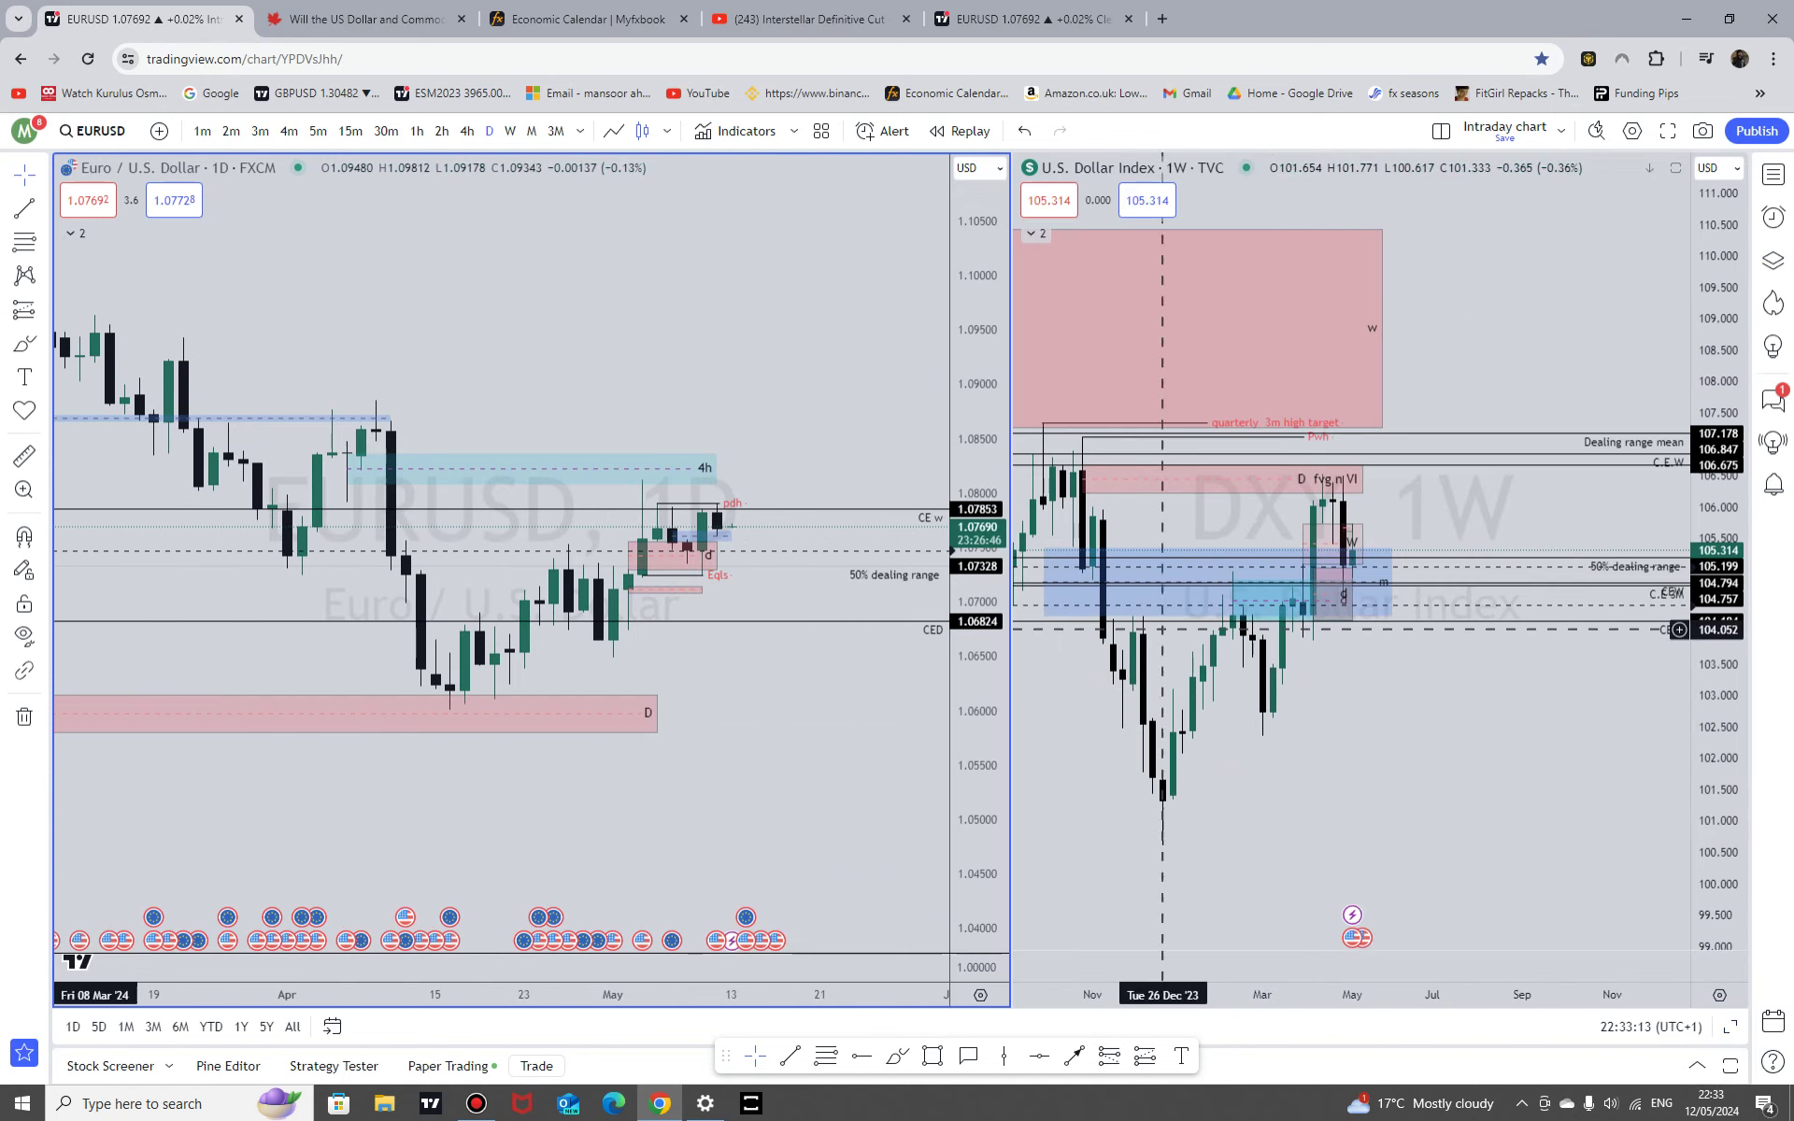
left_click(805, 368)
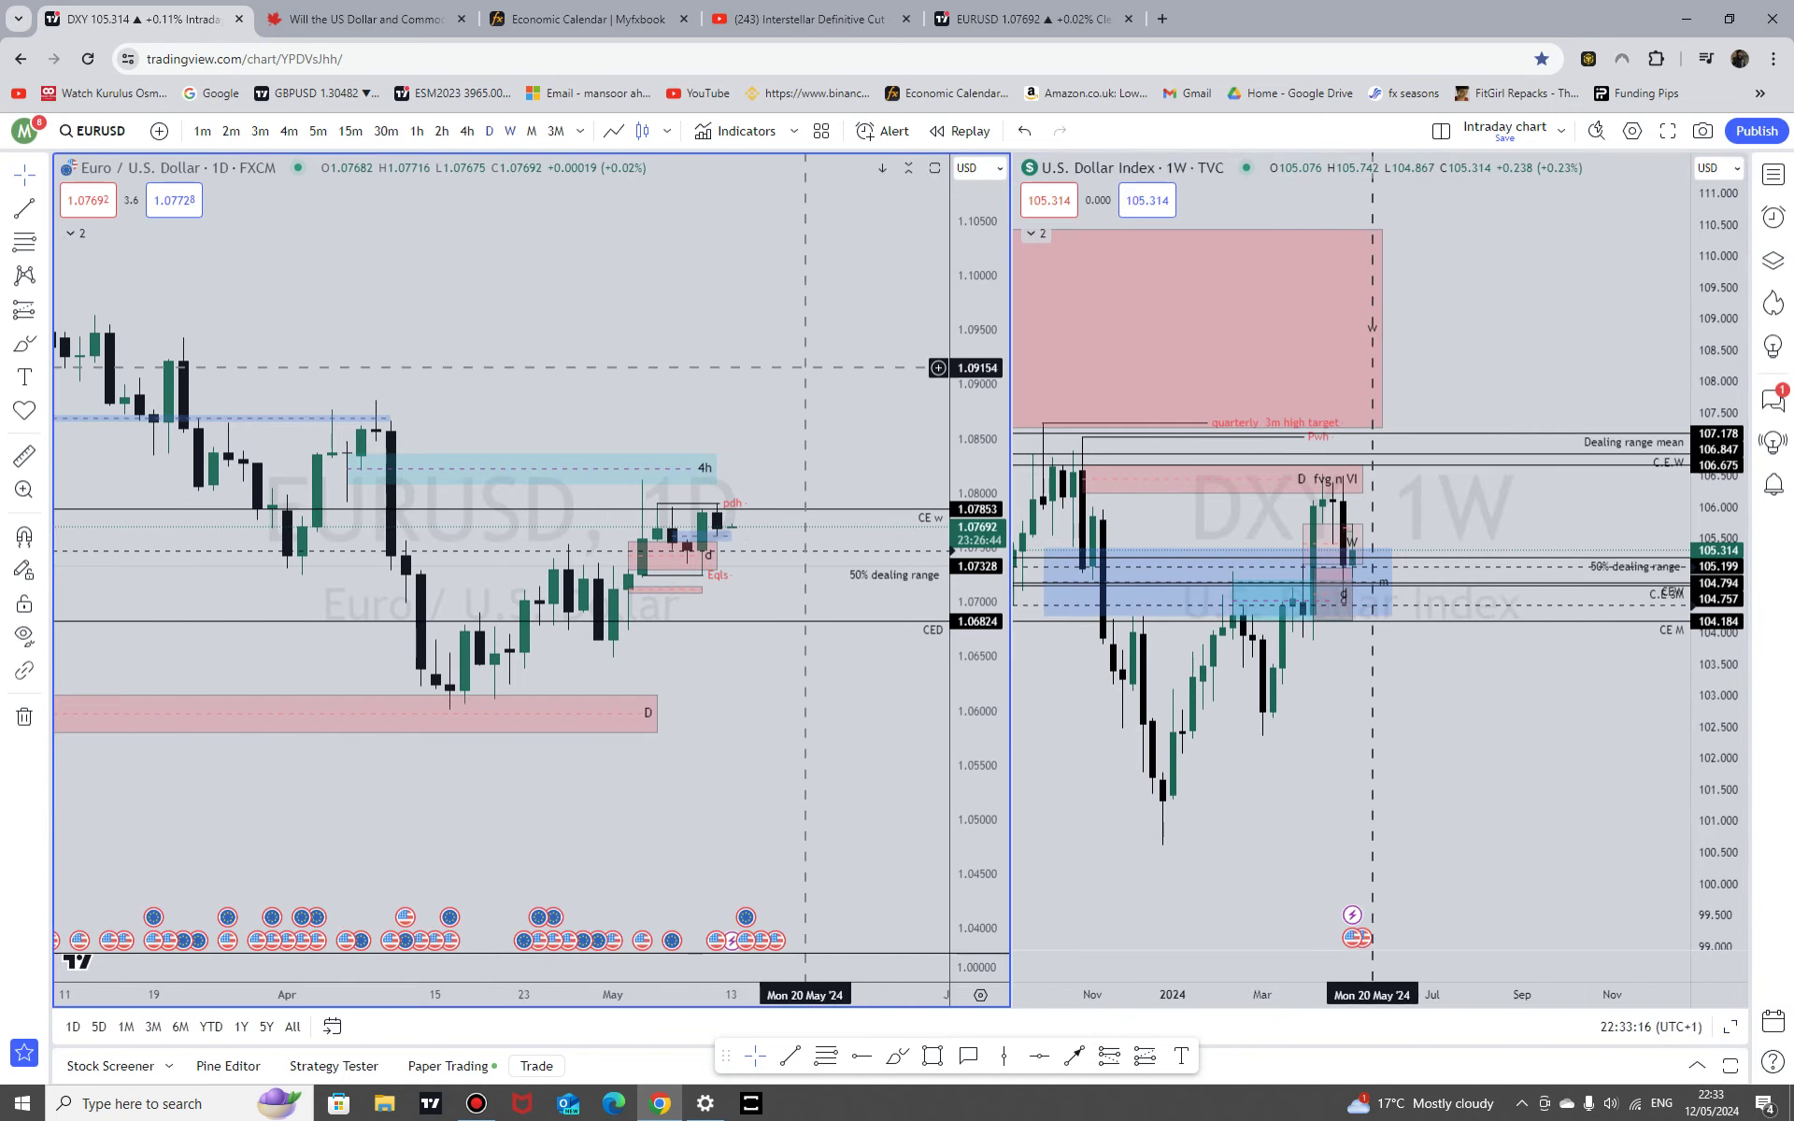
left_click(1730, 1027)
scroll(1574, 855, "up", 5)
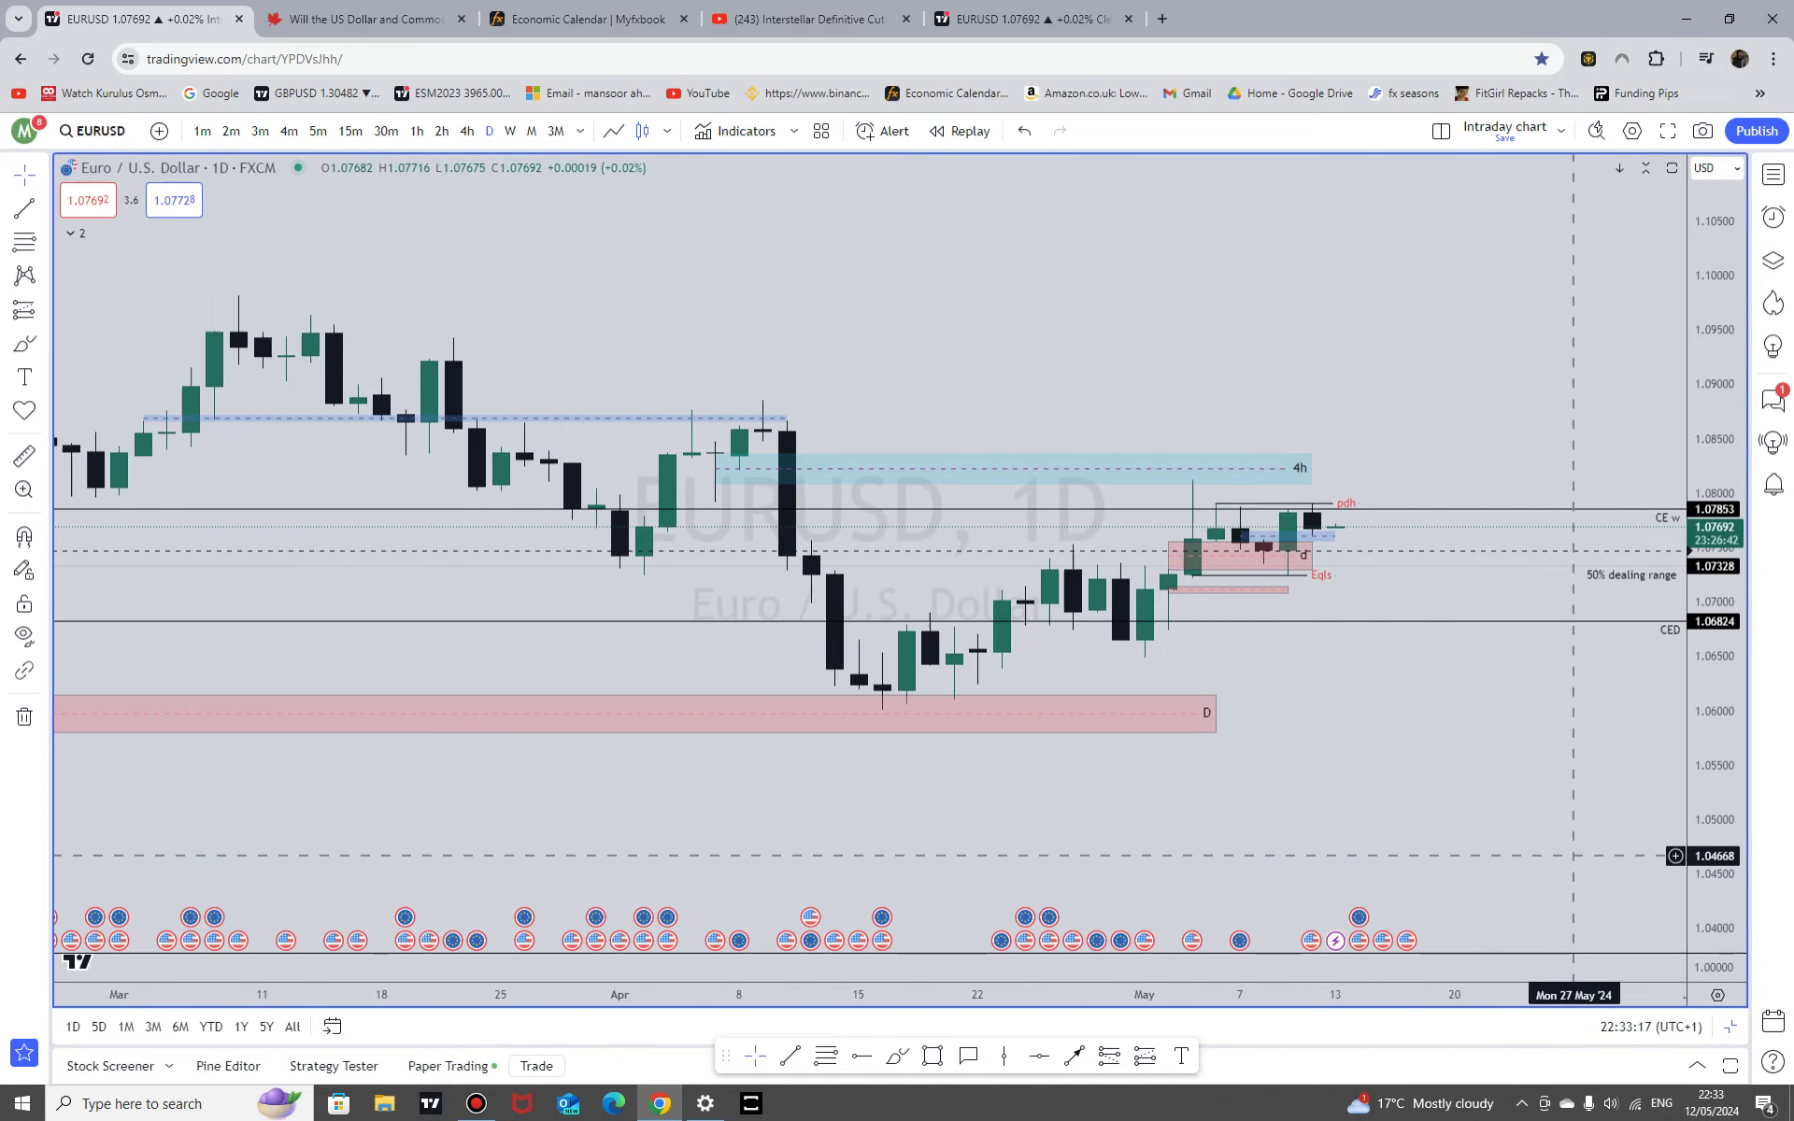
left_click_drag(1717, 867, 1718, 646)
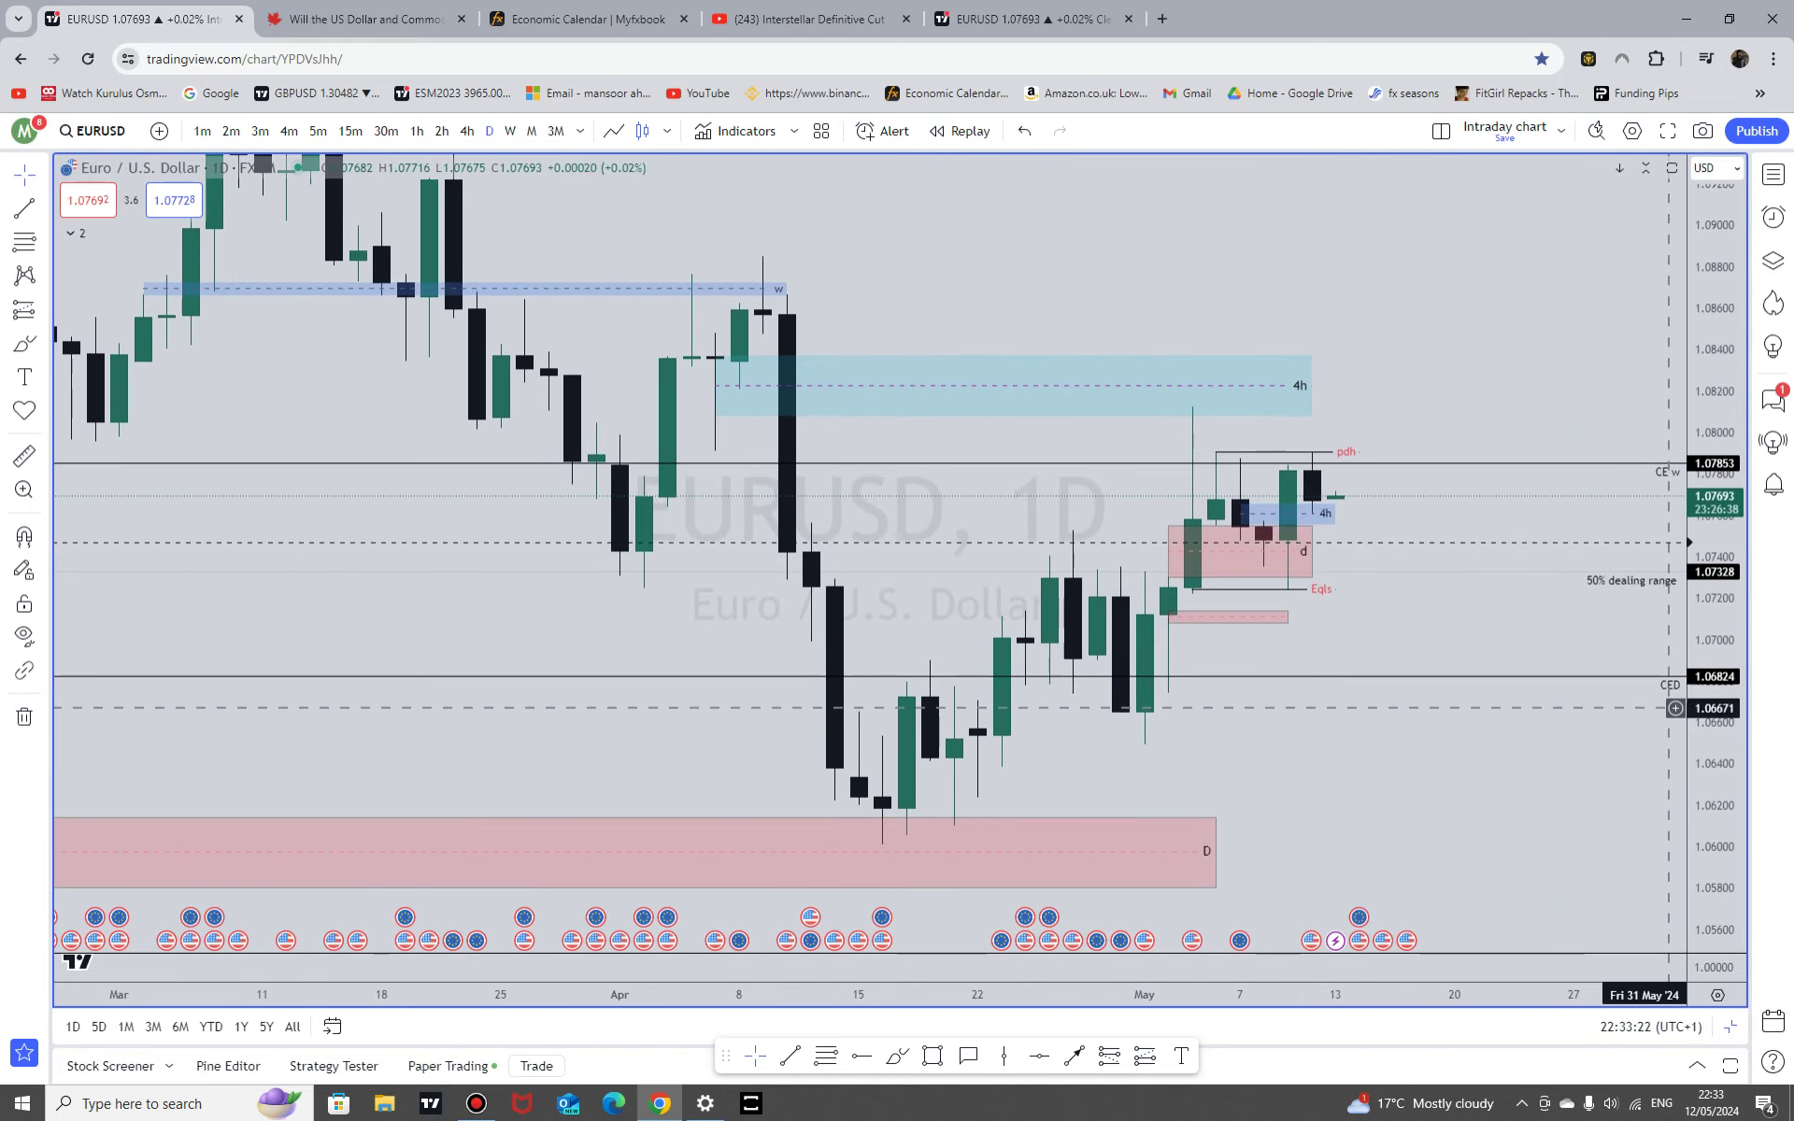
Step: Switch EURUSD to the weekly timeframe and select the red D zone rectangle around 1.0600
scroll(1421, 316, "down", 5)
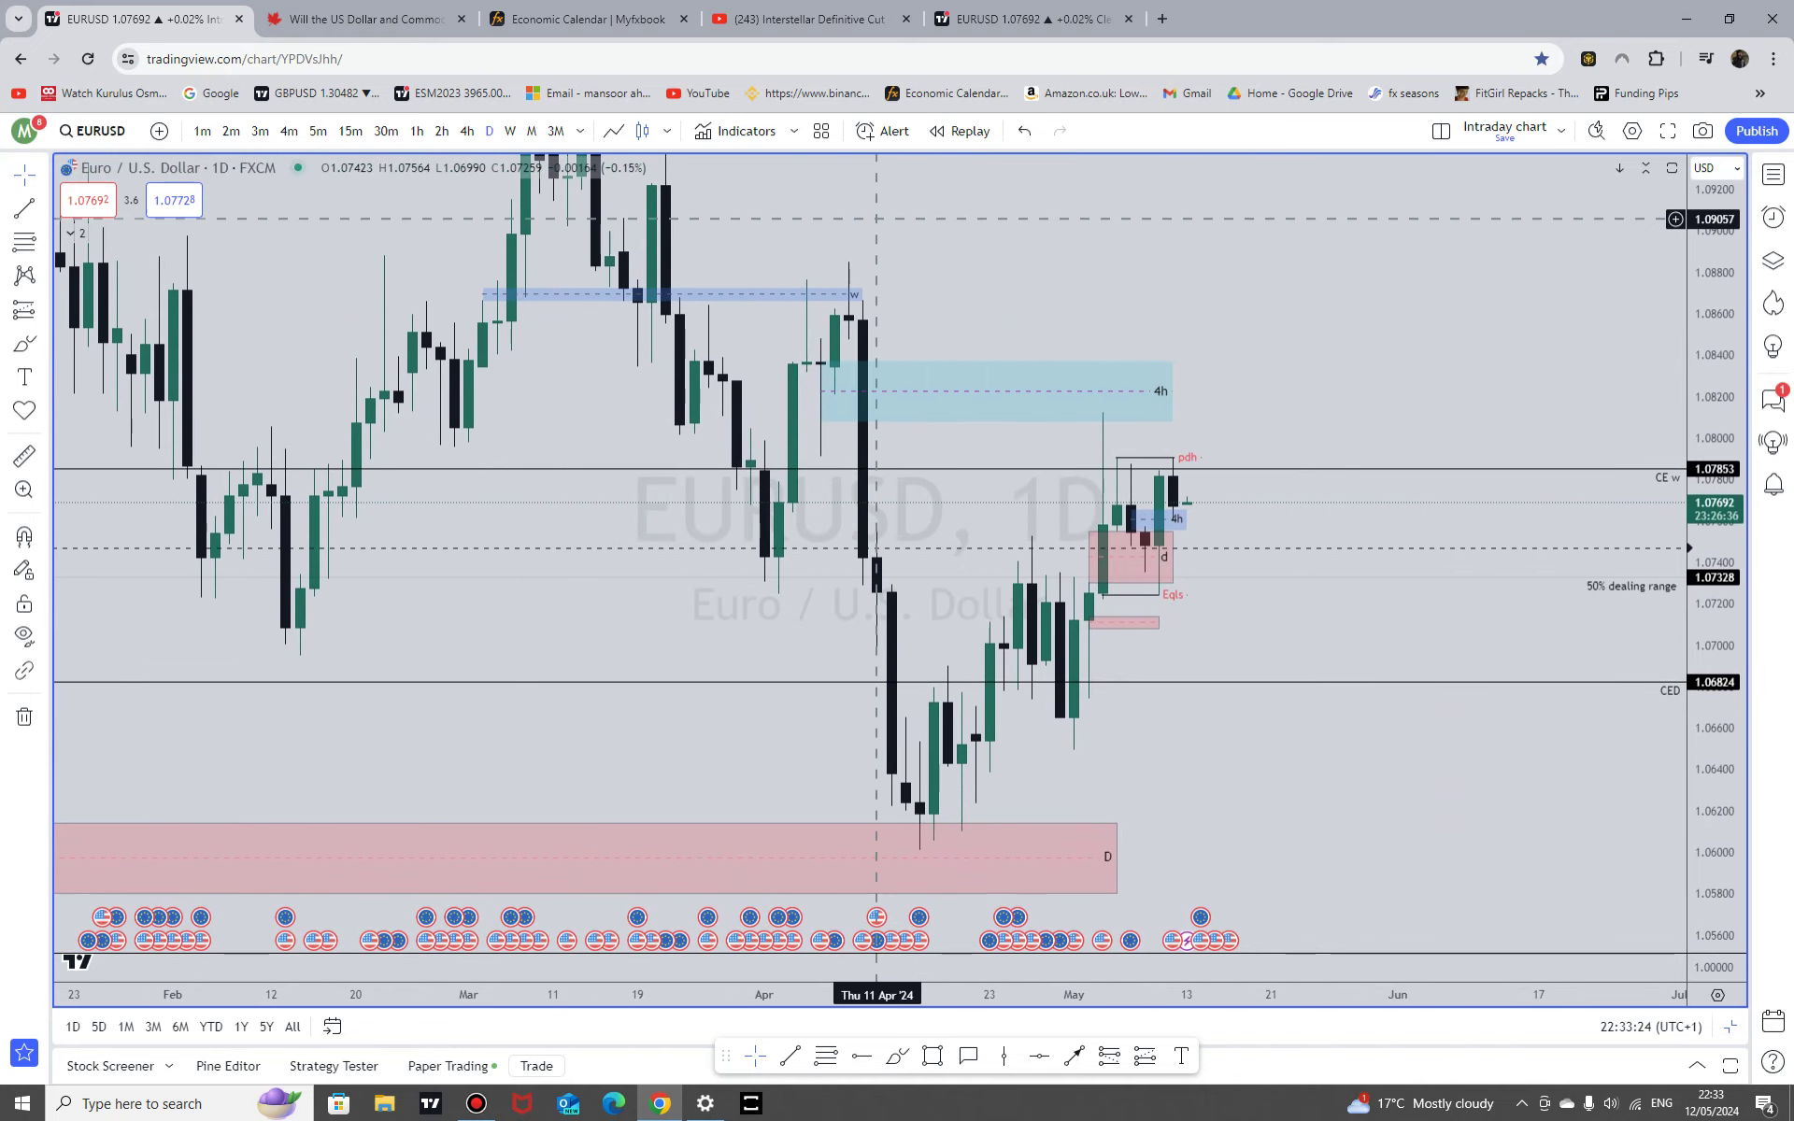
left_click(509, 131)
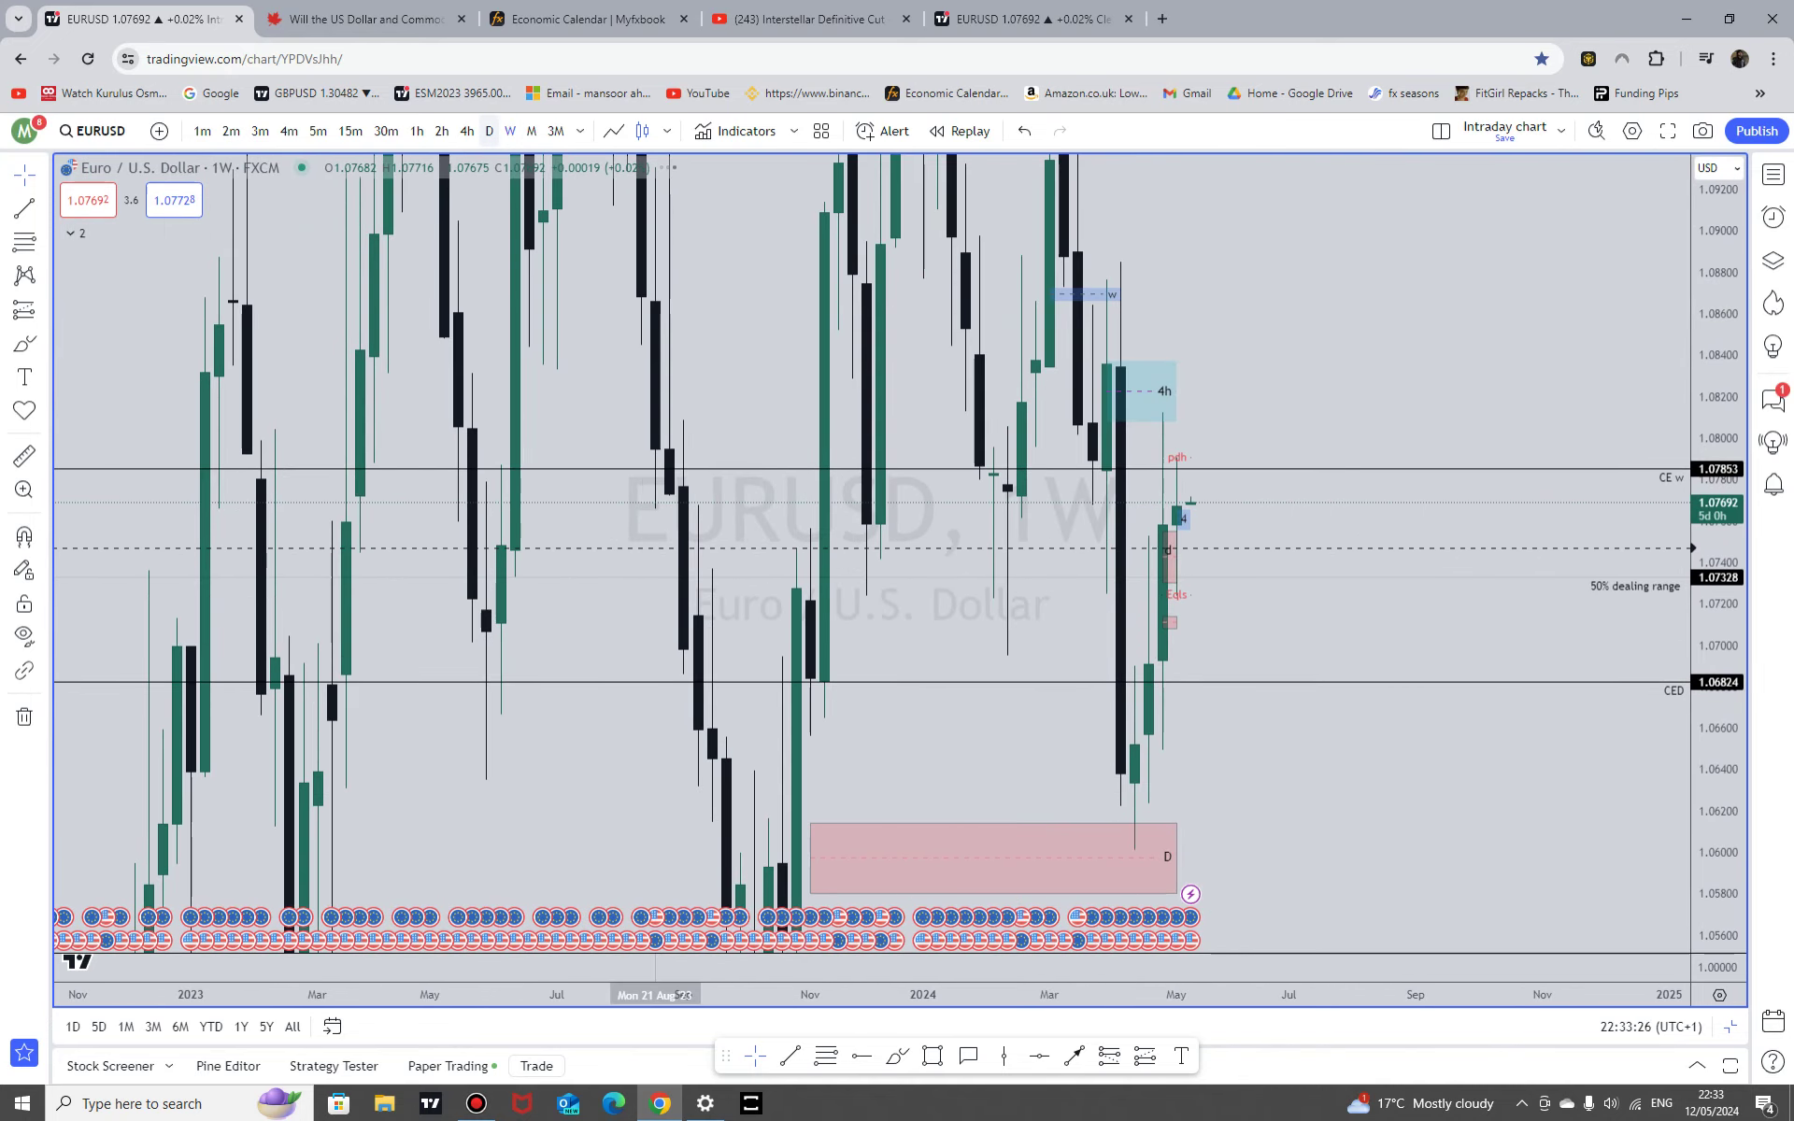
scroll(1359, 818, "down", 6)
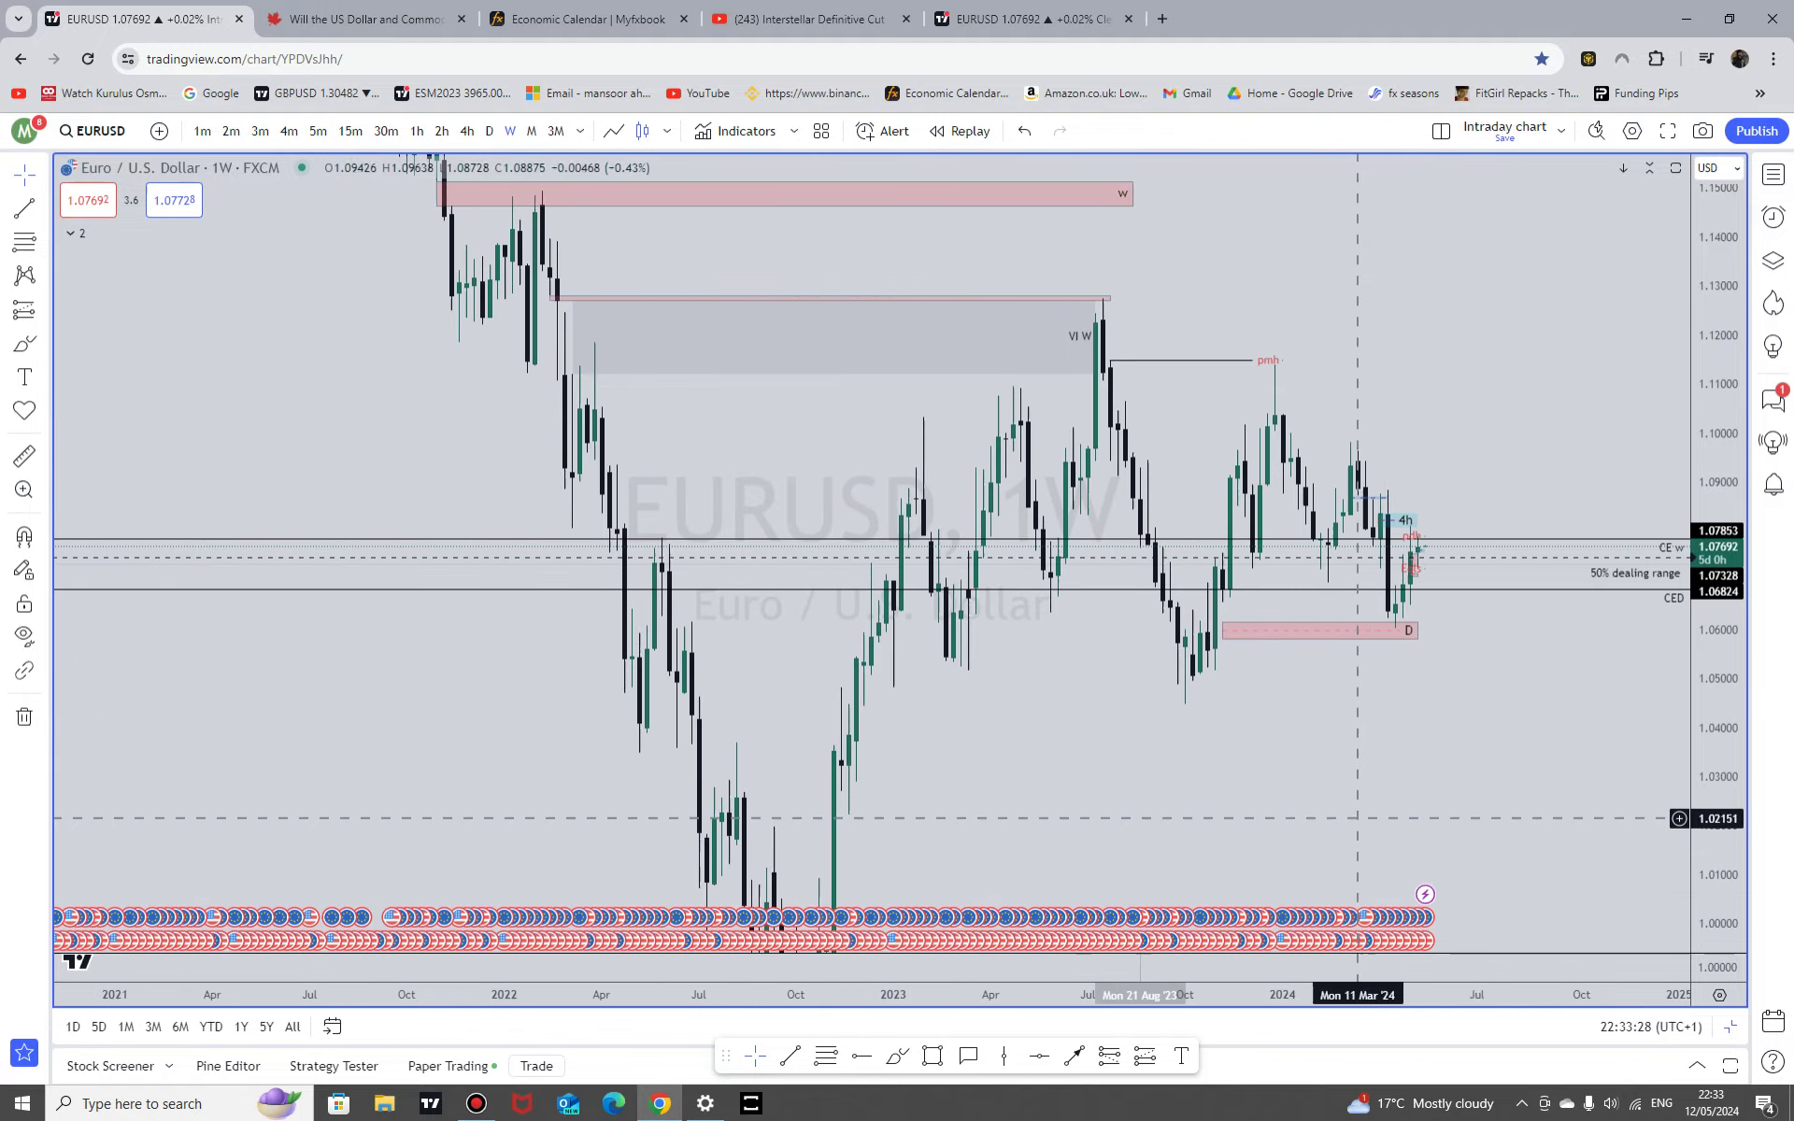
left_click_drag(1470, 813, 1585, 844)
scroll(1409, 771, "up", 5)
left_click(1116, 661)
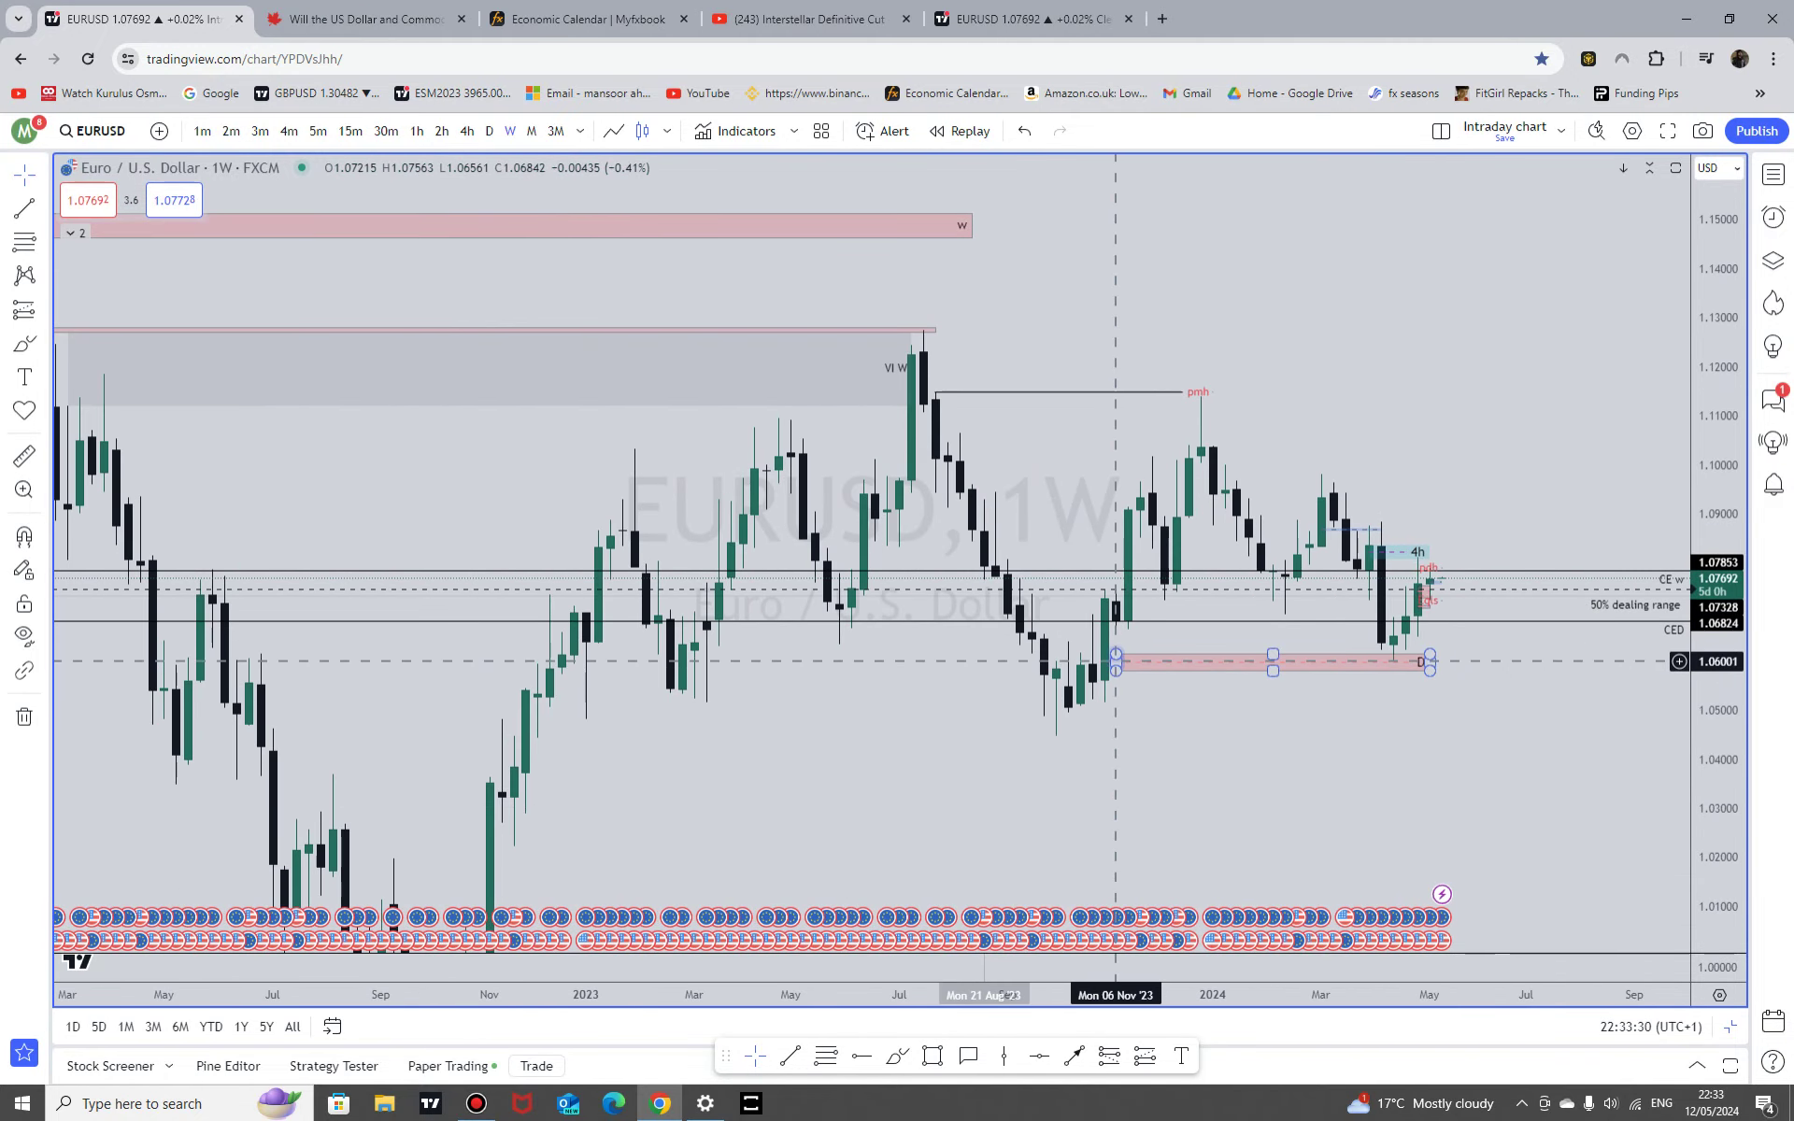
Step: Extend the start of the red D zone back to the 30 October 2023 weekly candle
left_click_drag(1116, 661, 1104, 663)
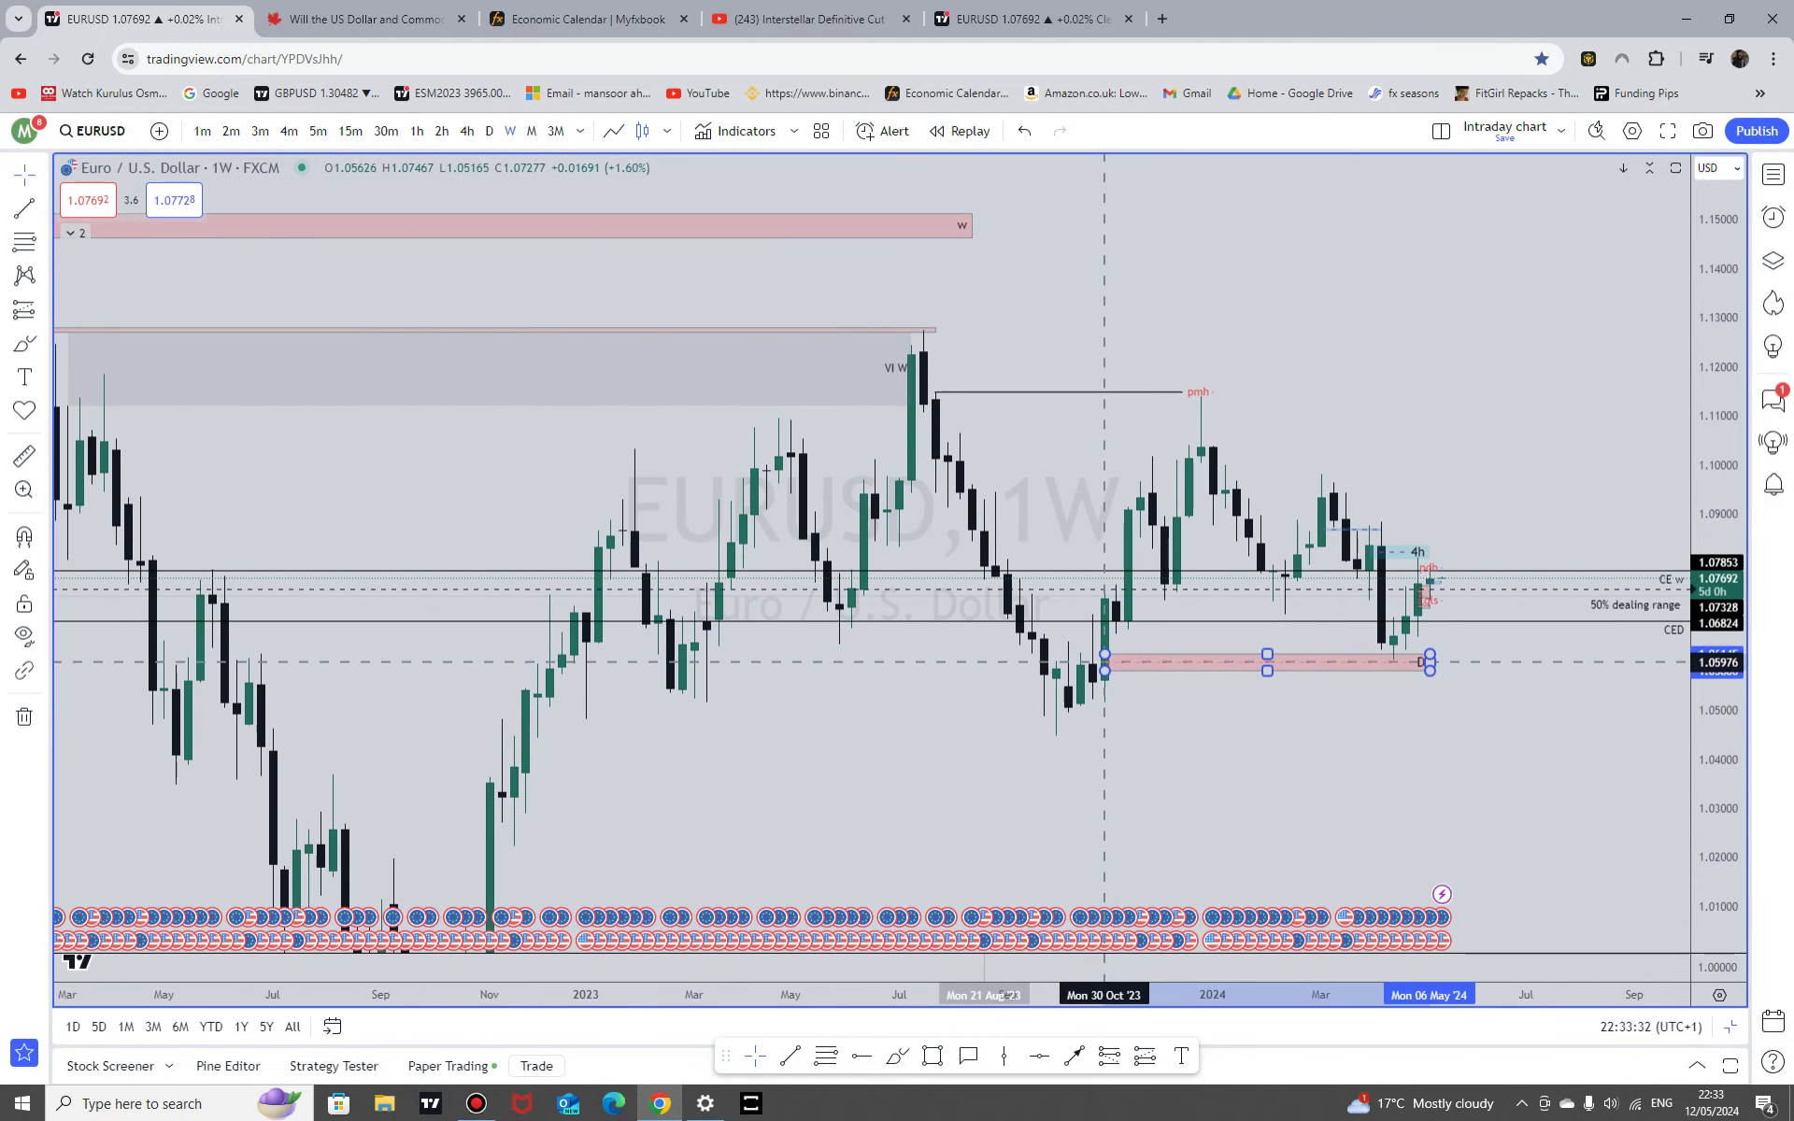
scroll(1402, 841, "up", 6)
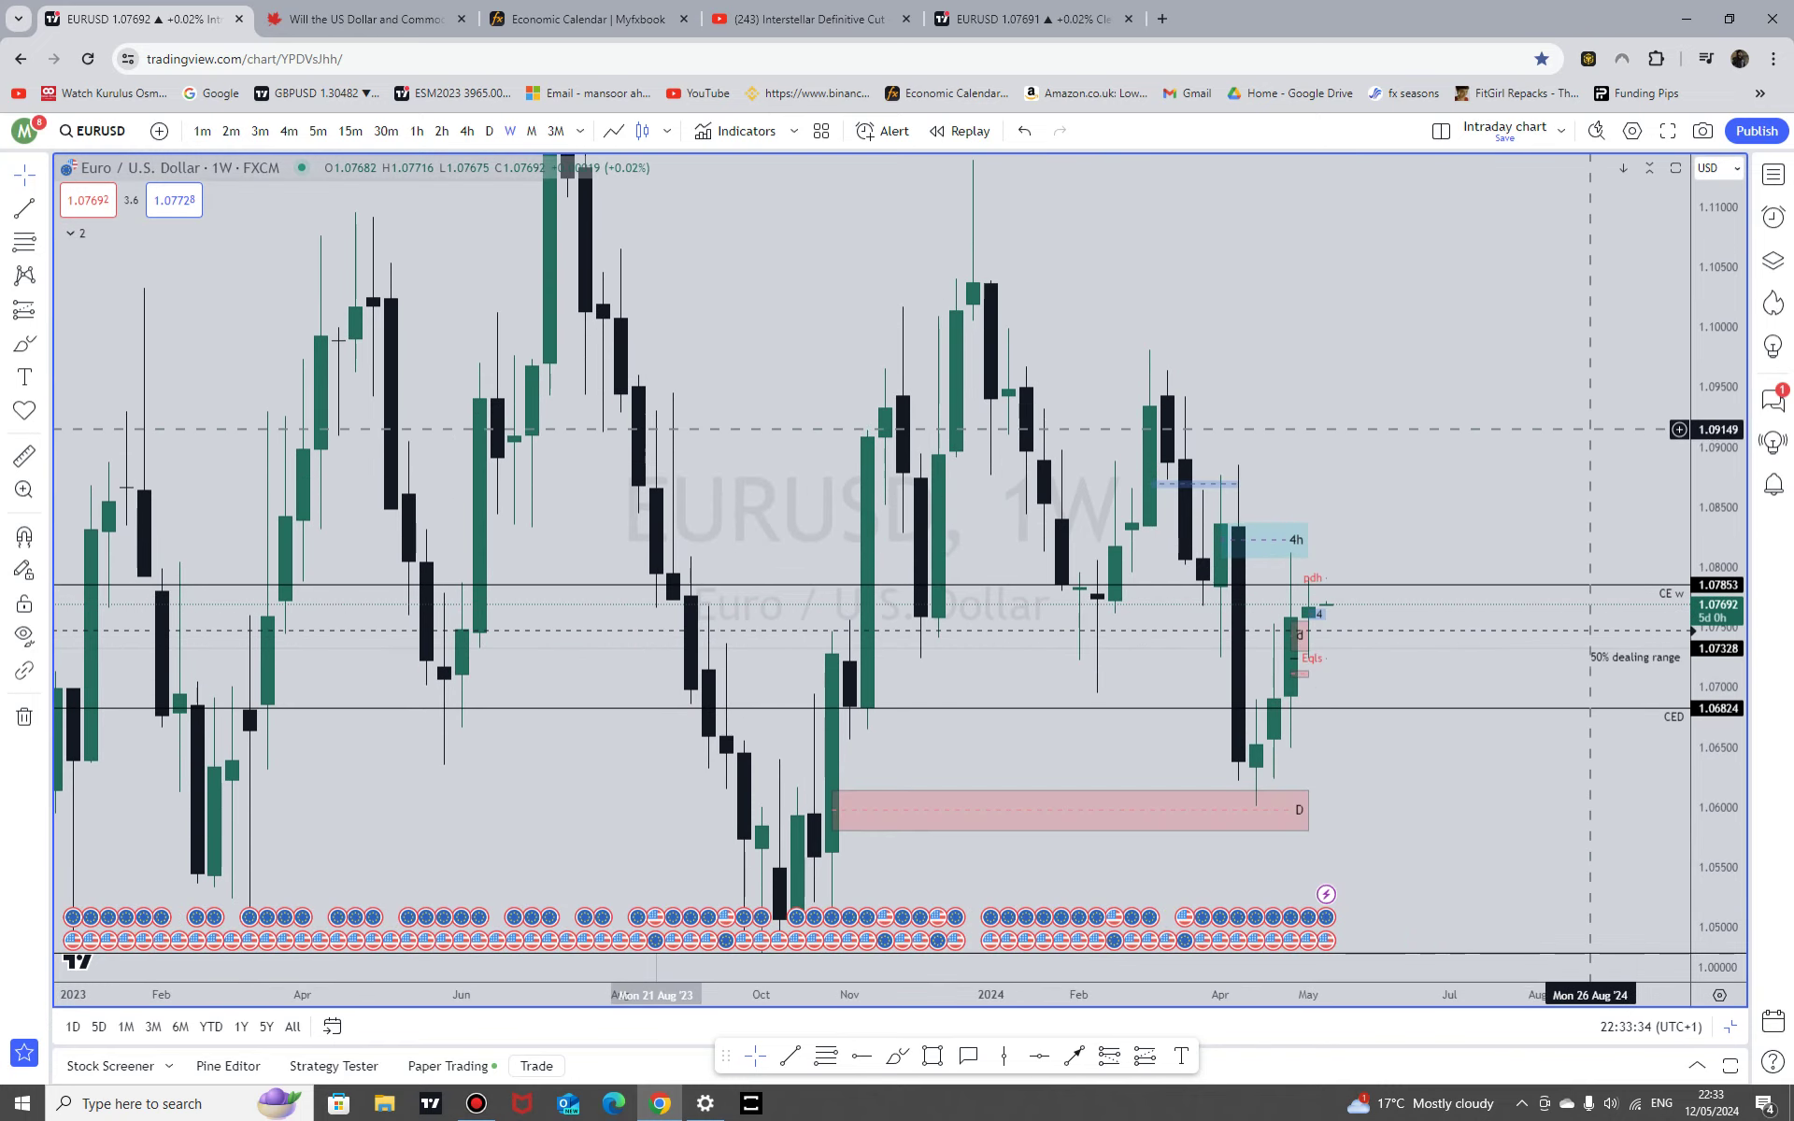
scroll(1495, 430, "up", 2)
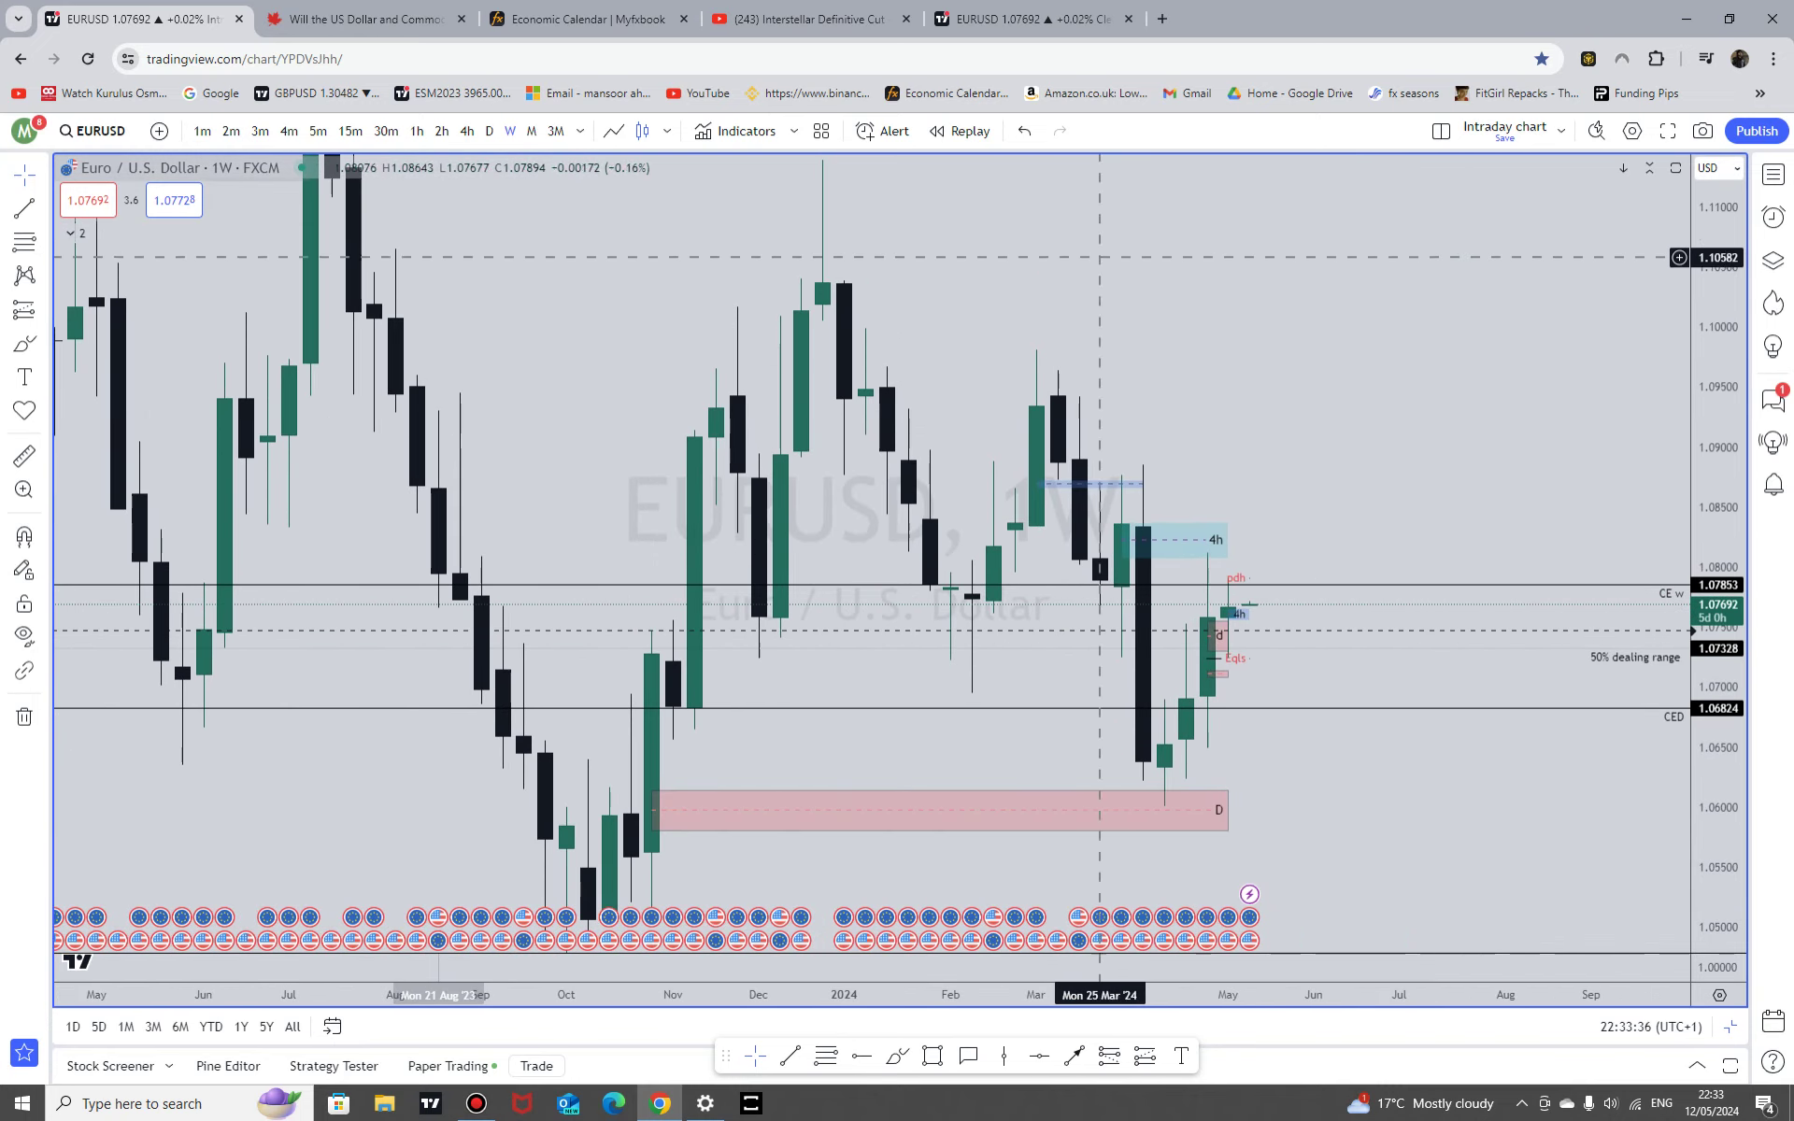
Step: Check the weekly dealing range with a Fib retracement from the 2 October 2023 low at 1.04482 to the 25 December high at 1.11393, and delete it
scroll(1355, 752, "down", 4)
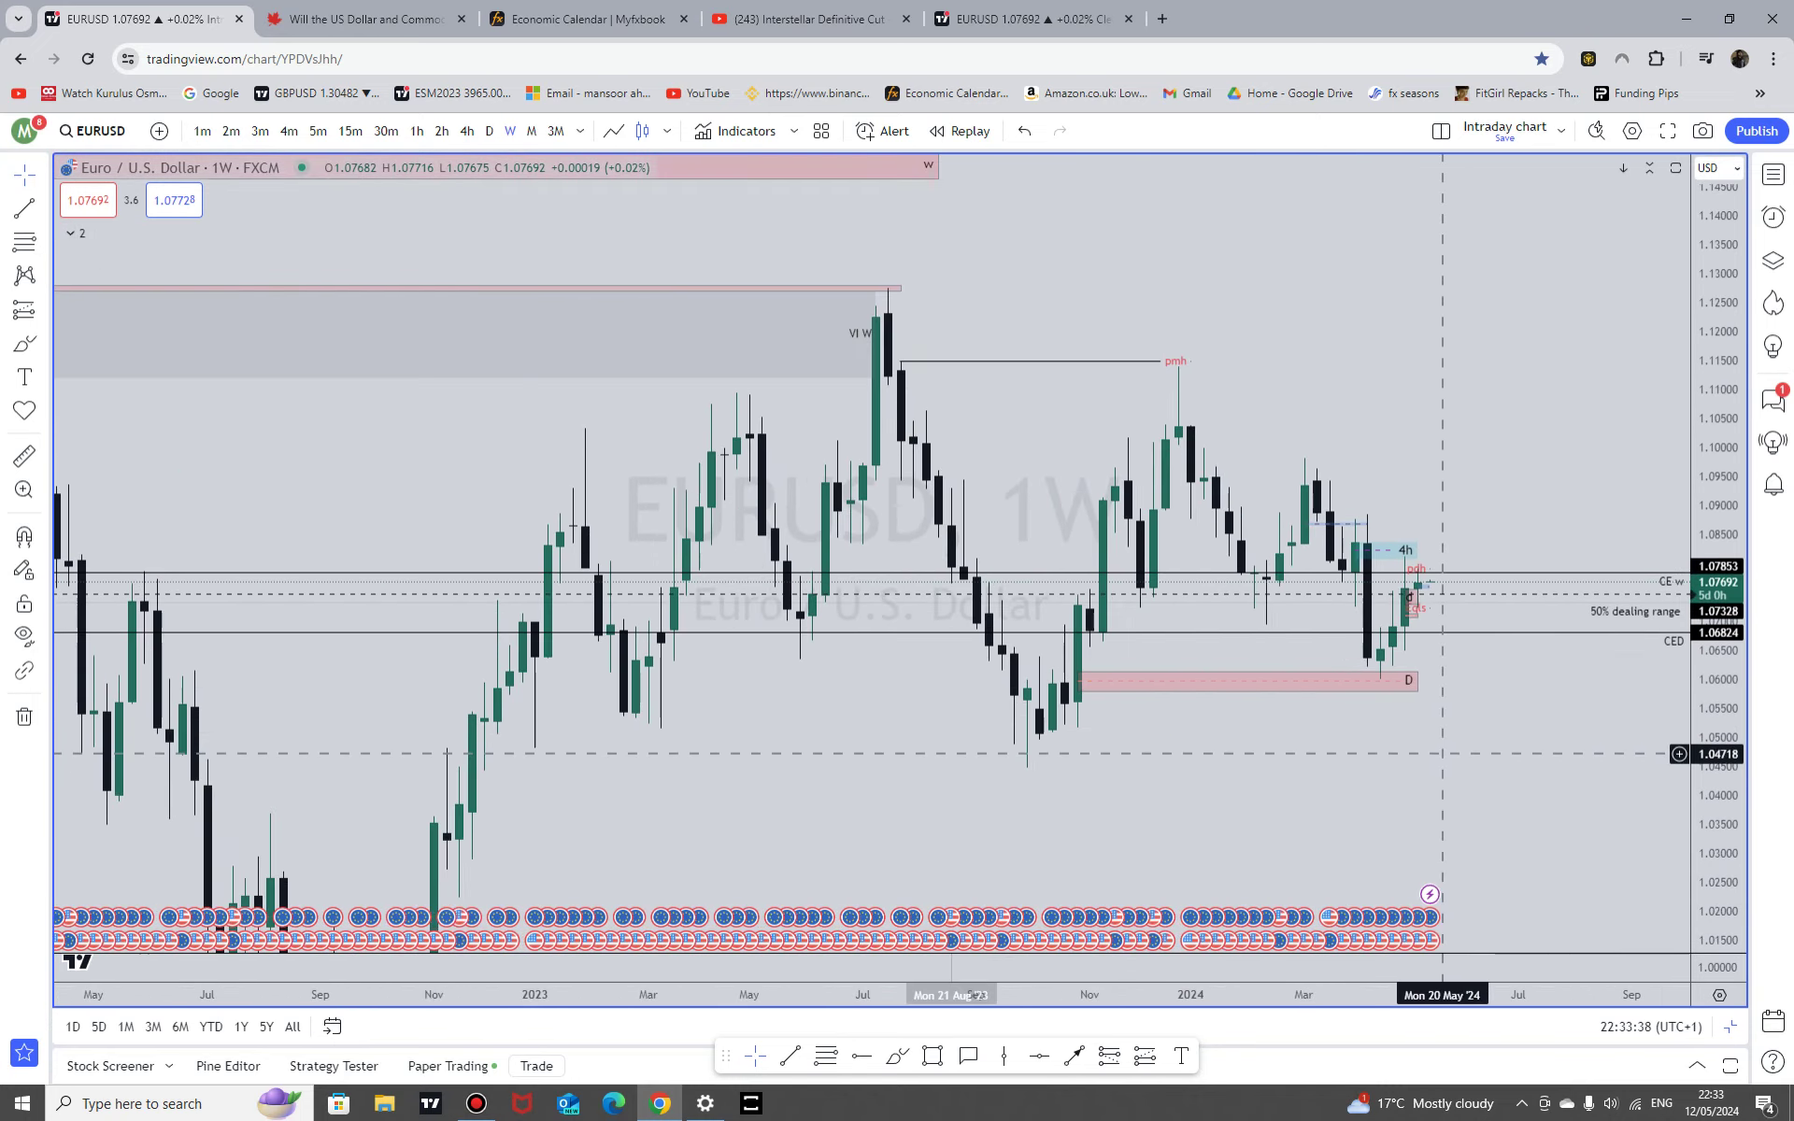
key("alt+f")
left_click(1027, 768)
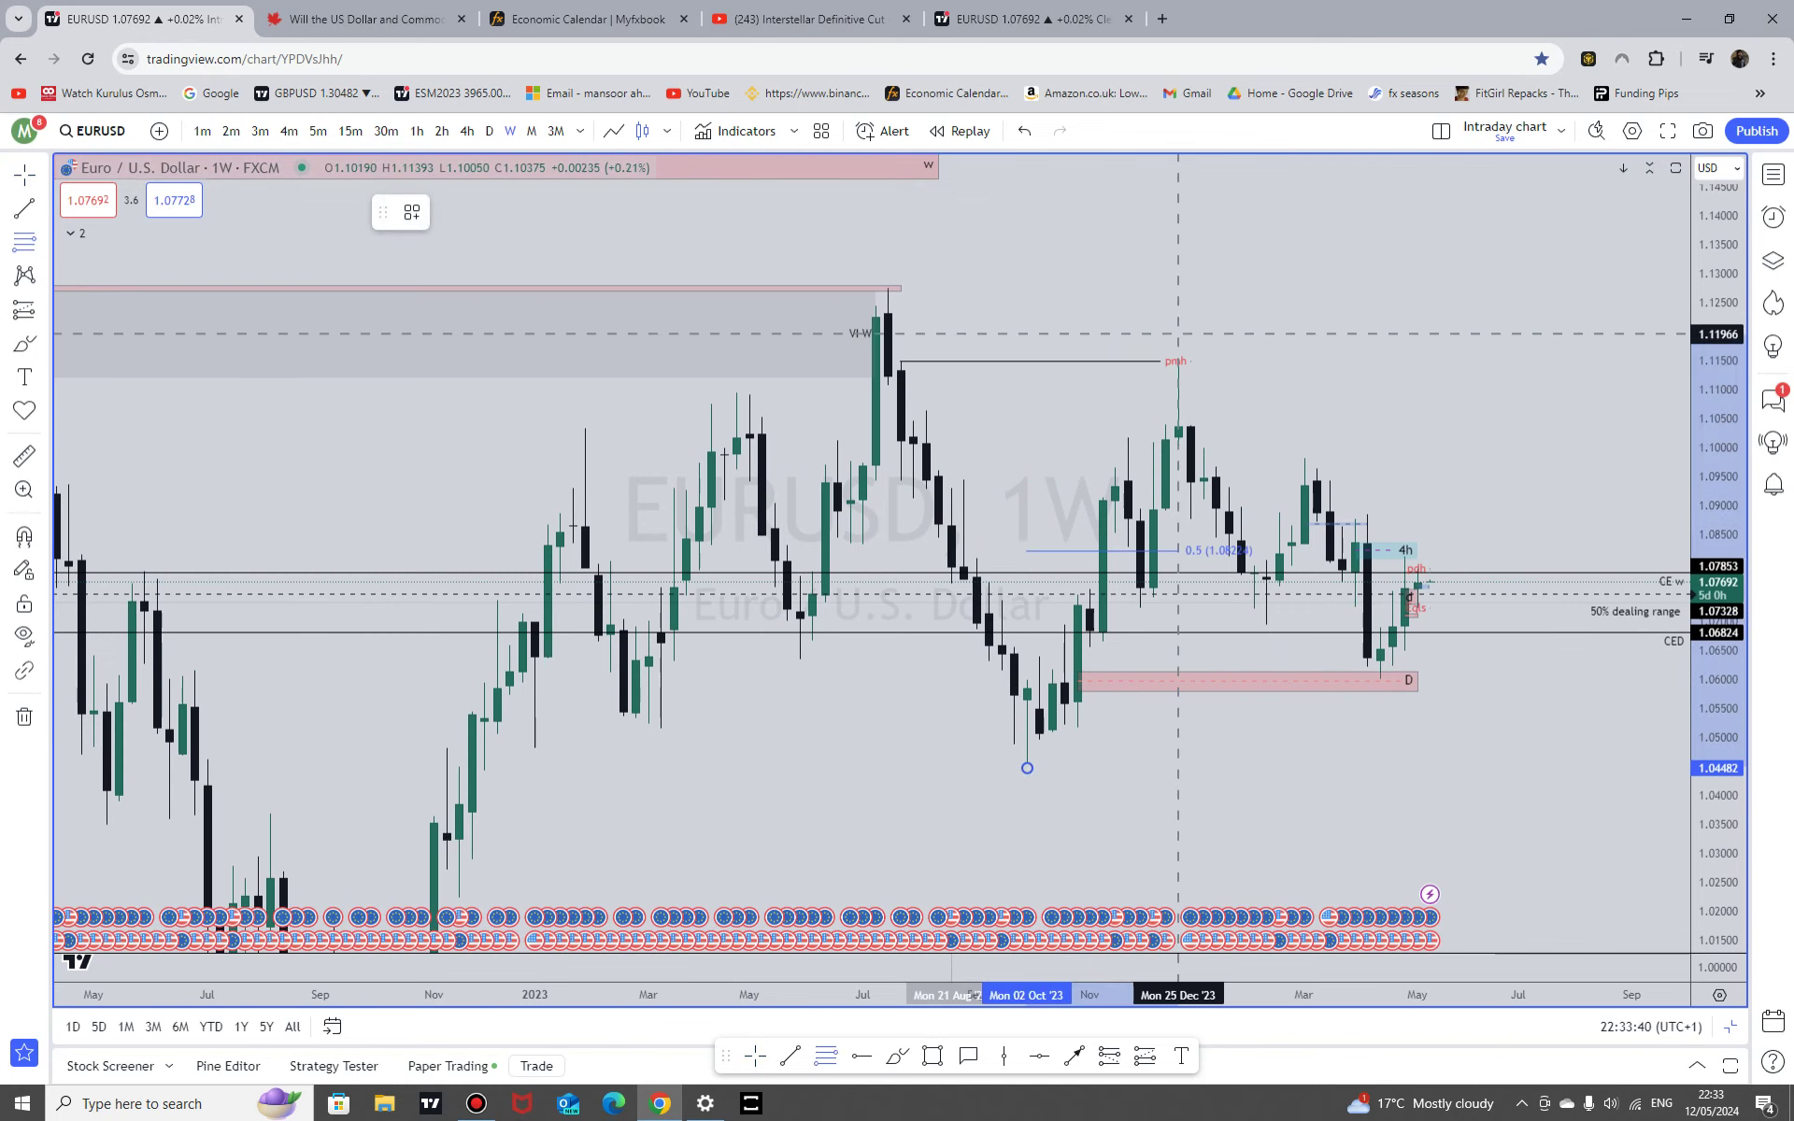
left_click(1178, 367)
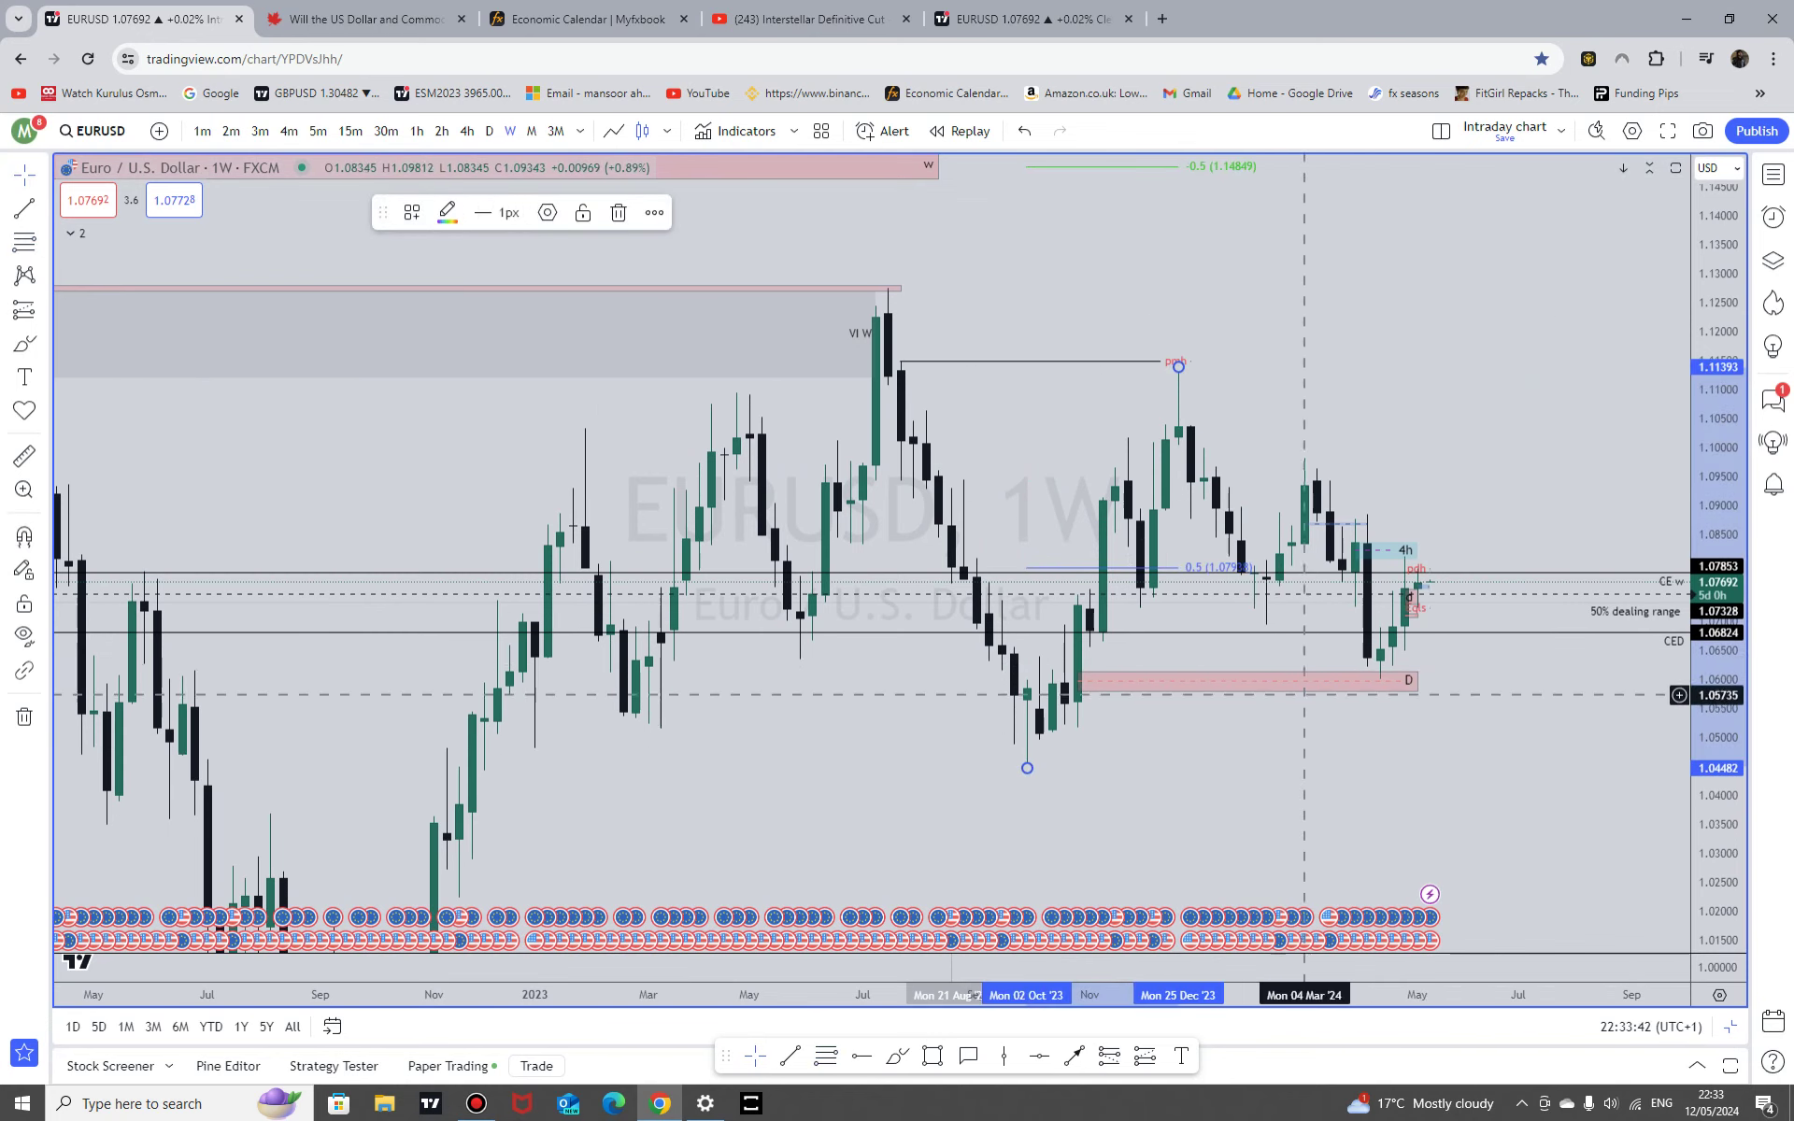
scroll(1252, 366, "up", 2)
key("Delete")
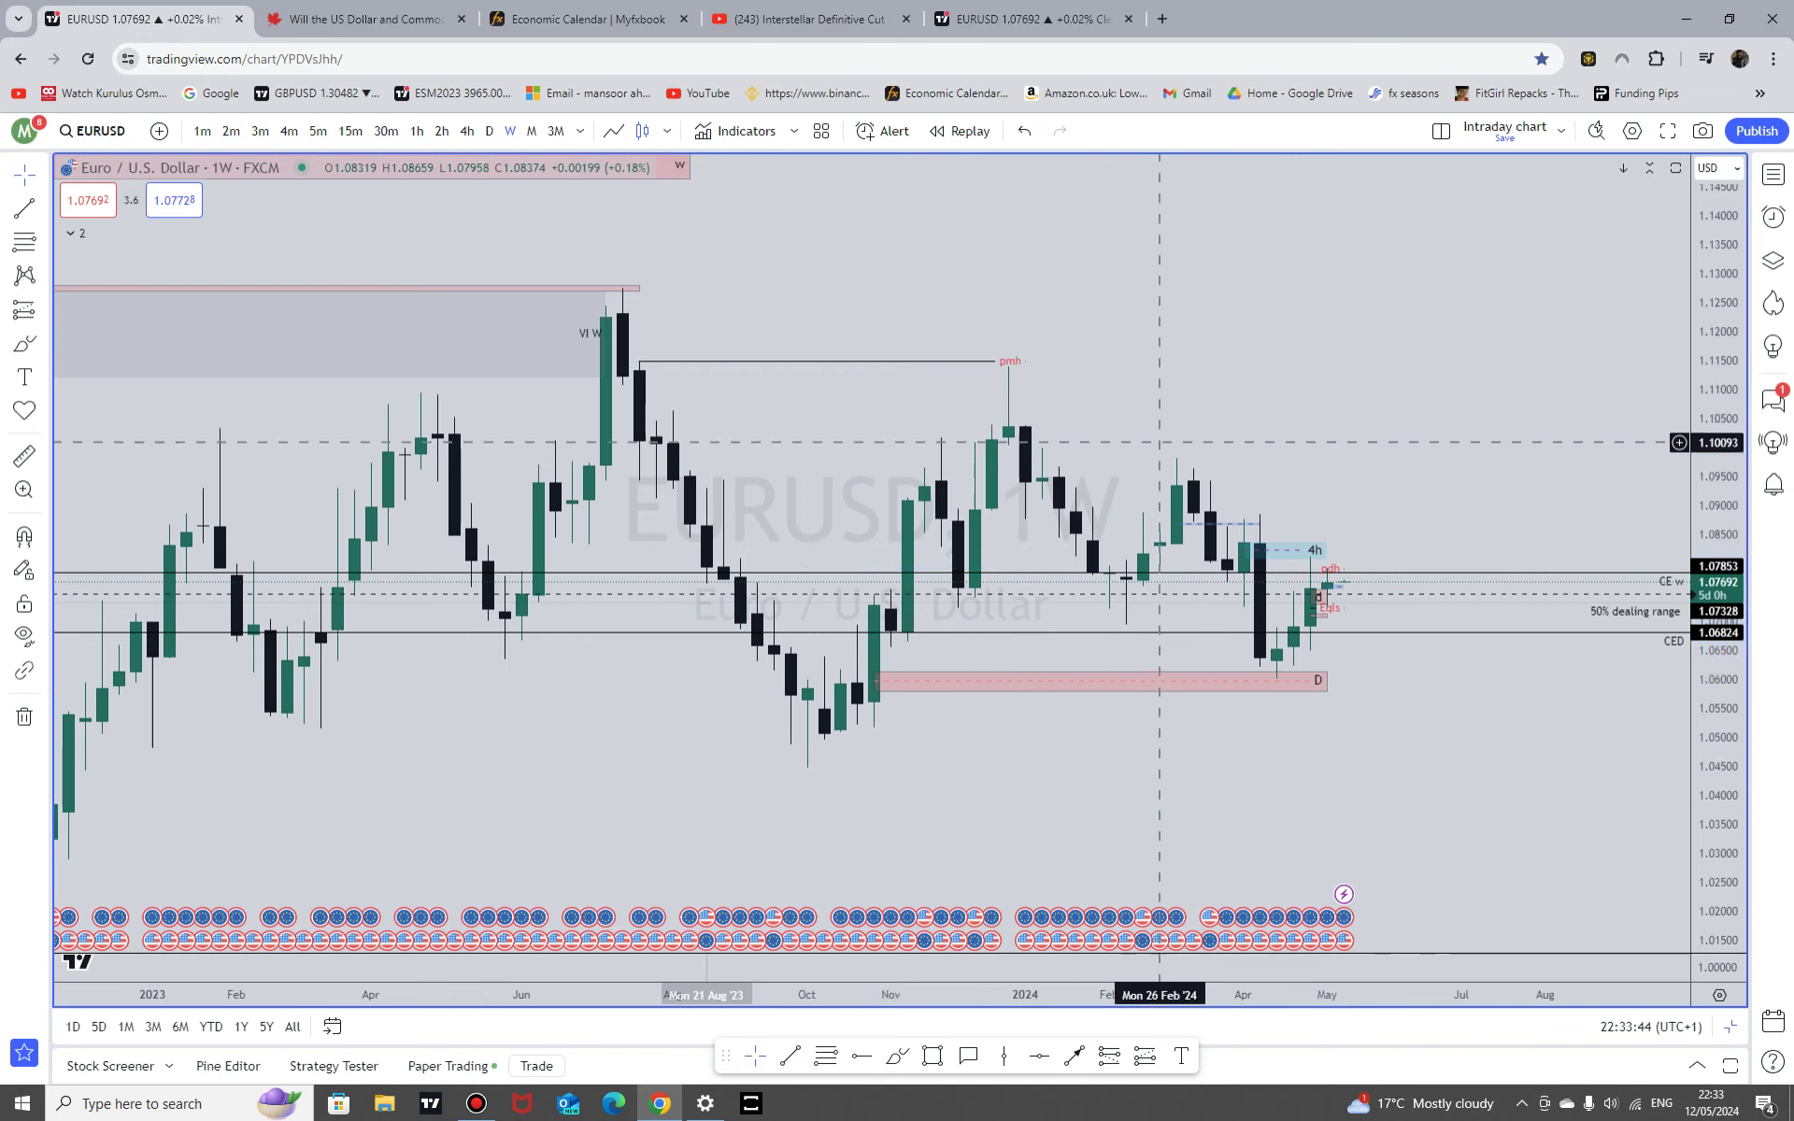
Step: Switch EURUSD to the daily timeframe and examine the price swings from mid-2023 to May 2024
scroll(1495, 823, "up", 2)
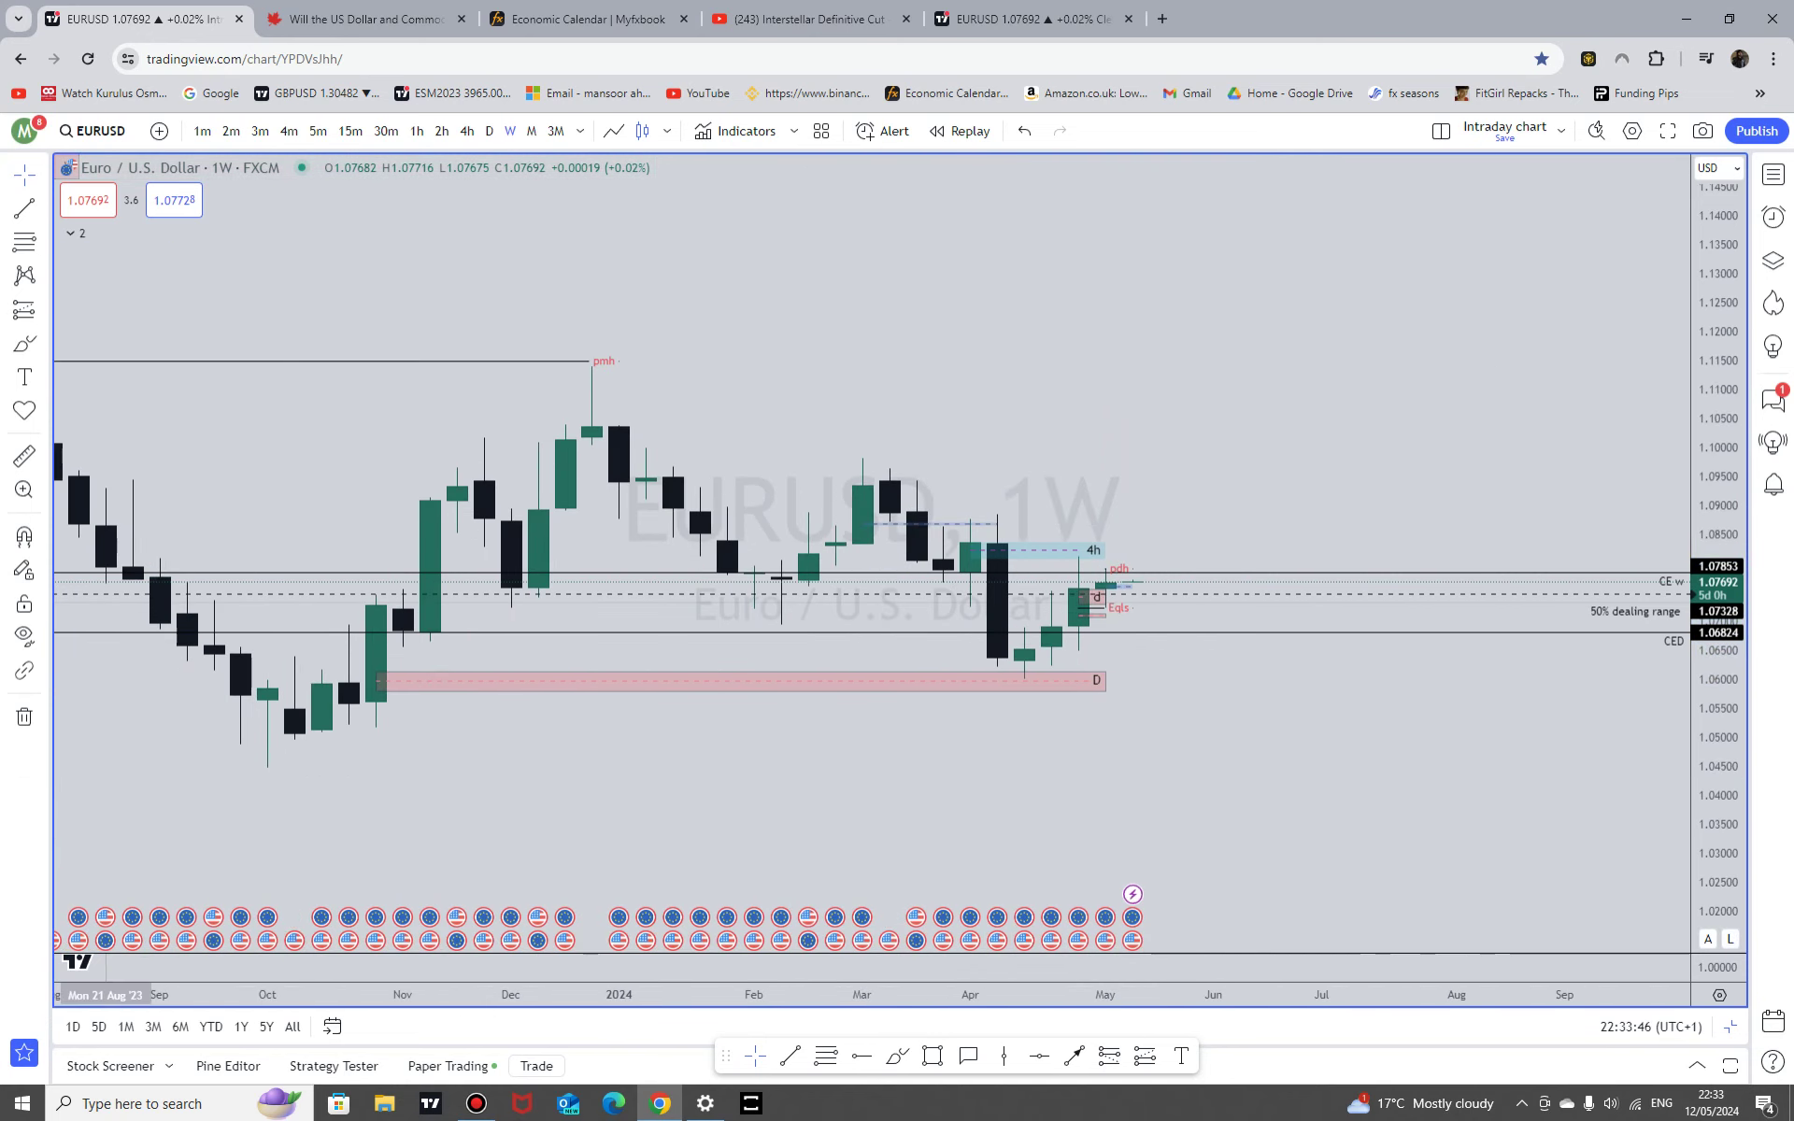
left_click(489, 131)
scroll(925, 412, "down", 10)
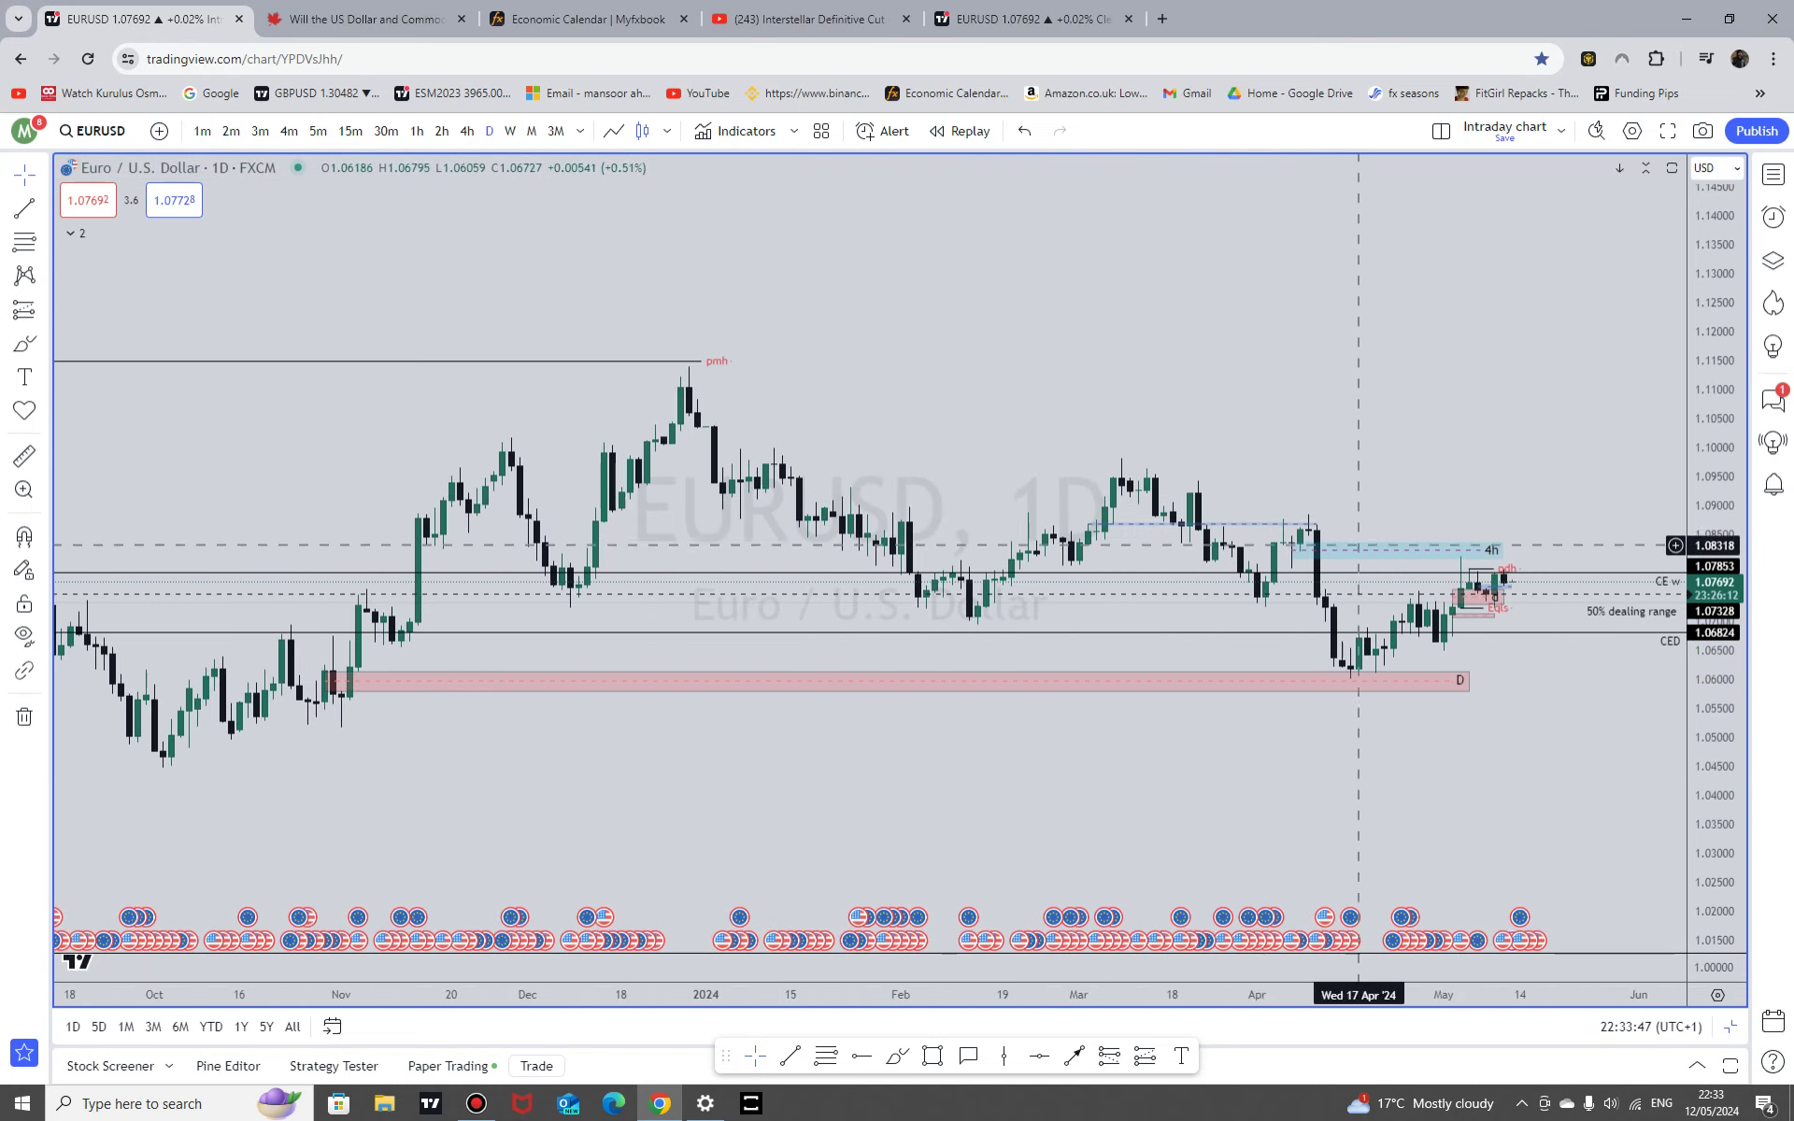
left_click_drag(1583, 664, 1297, 600)
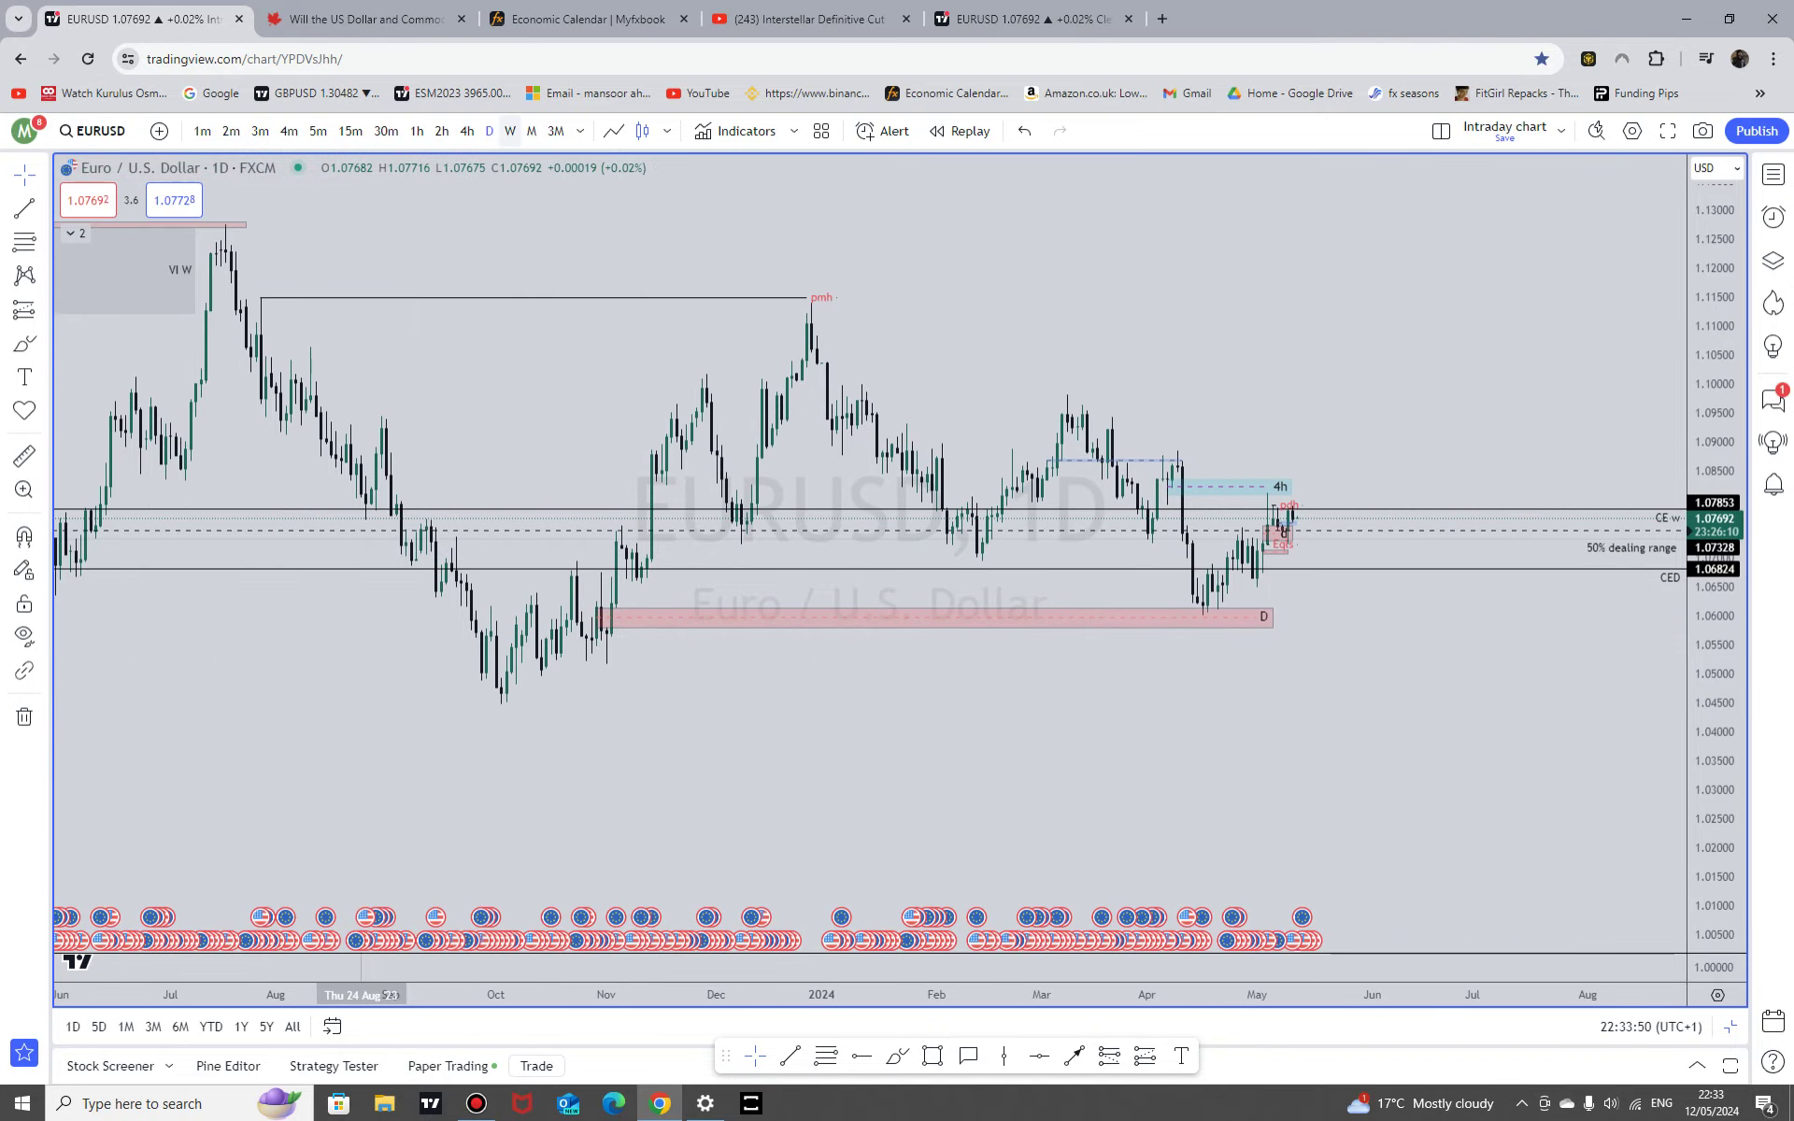
Step: Return EURUSD to the weekly timeframe and examine the recent candles between the red D zone and the 4h zone
left_click(510, 131)
scroll(1429, 818, "up", 6)
left_click_drag(1440, 807, 1720, 634)
scroll(1721, 853, "up", 4)
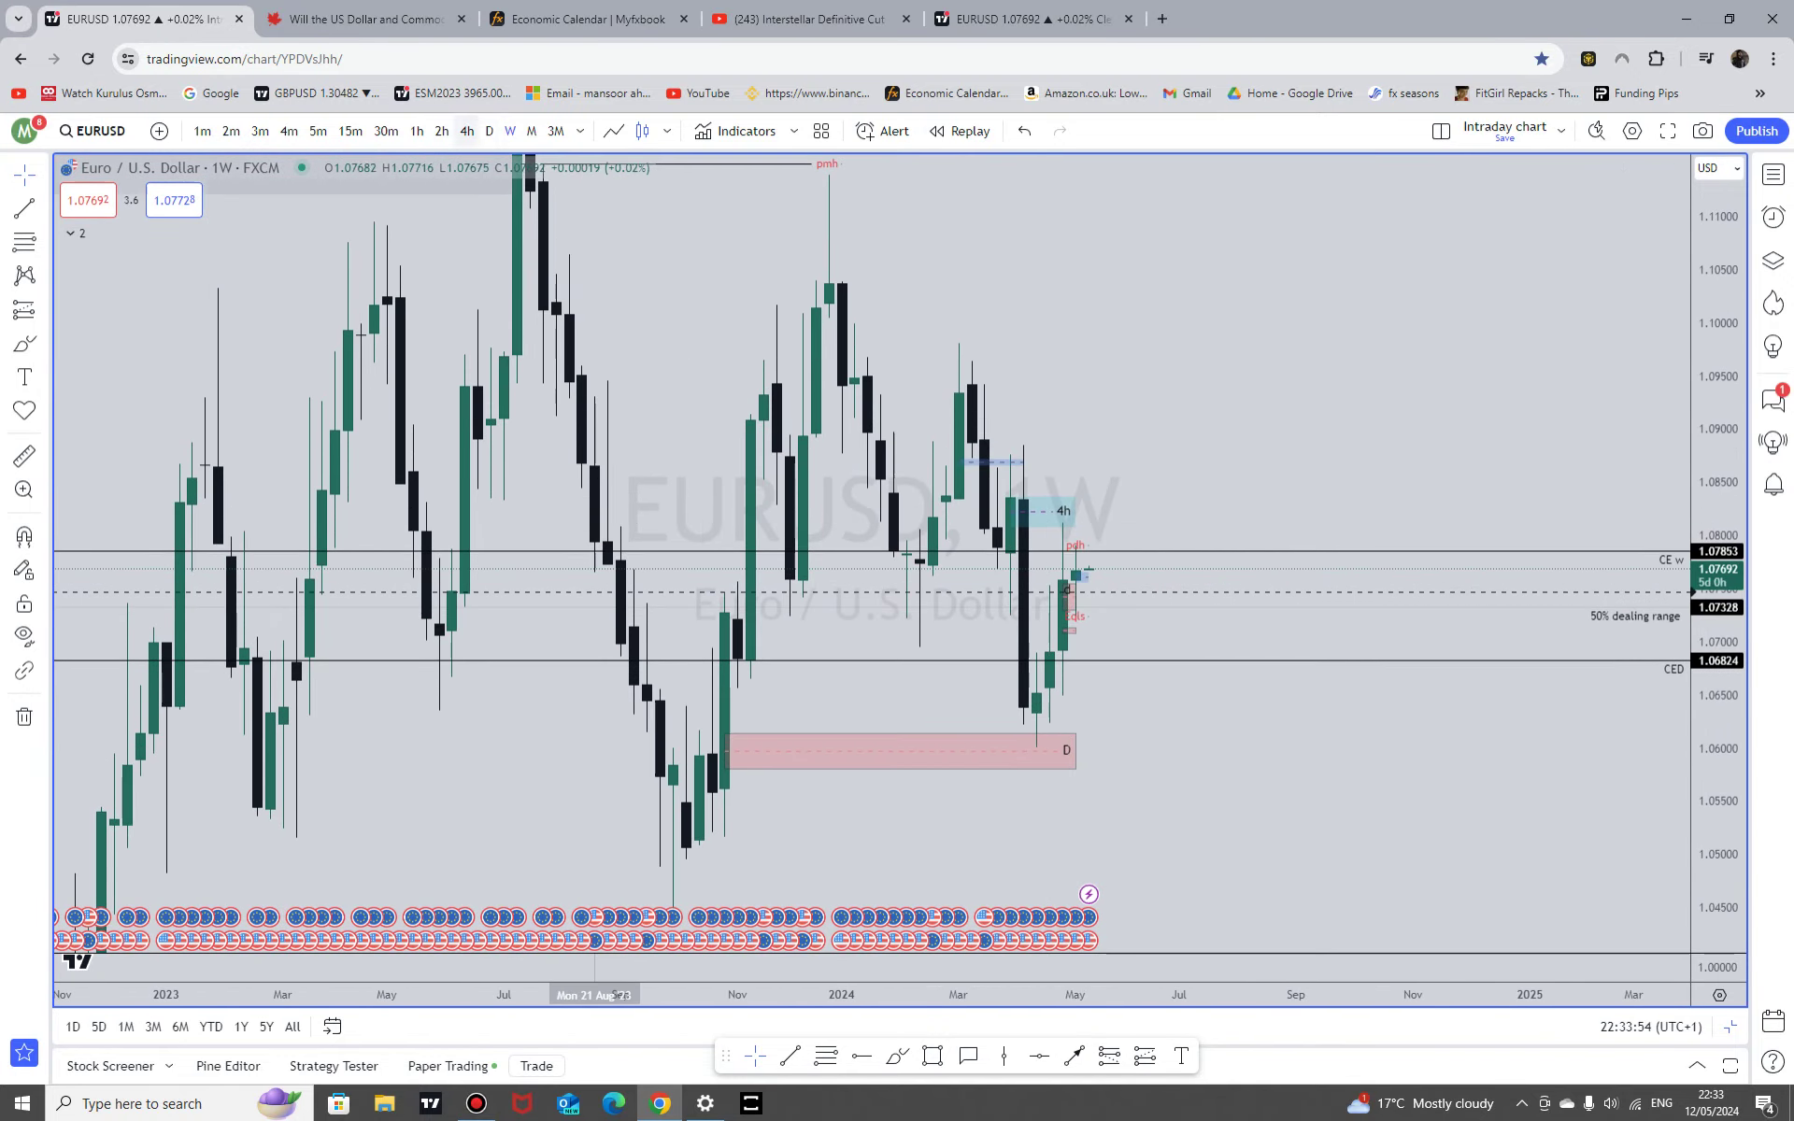
Step: Switch EURUSD back to the daily timeframe and examine the latest price action against the D zone, 4h zone, CE and 50% dealing range levels
left_click(489, 131)
scroll(1094, 467, "down", 3)
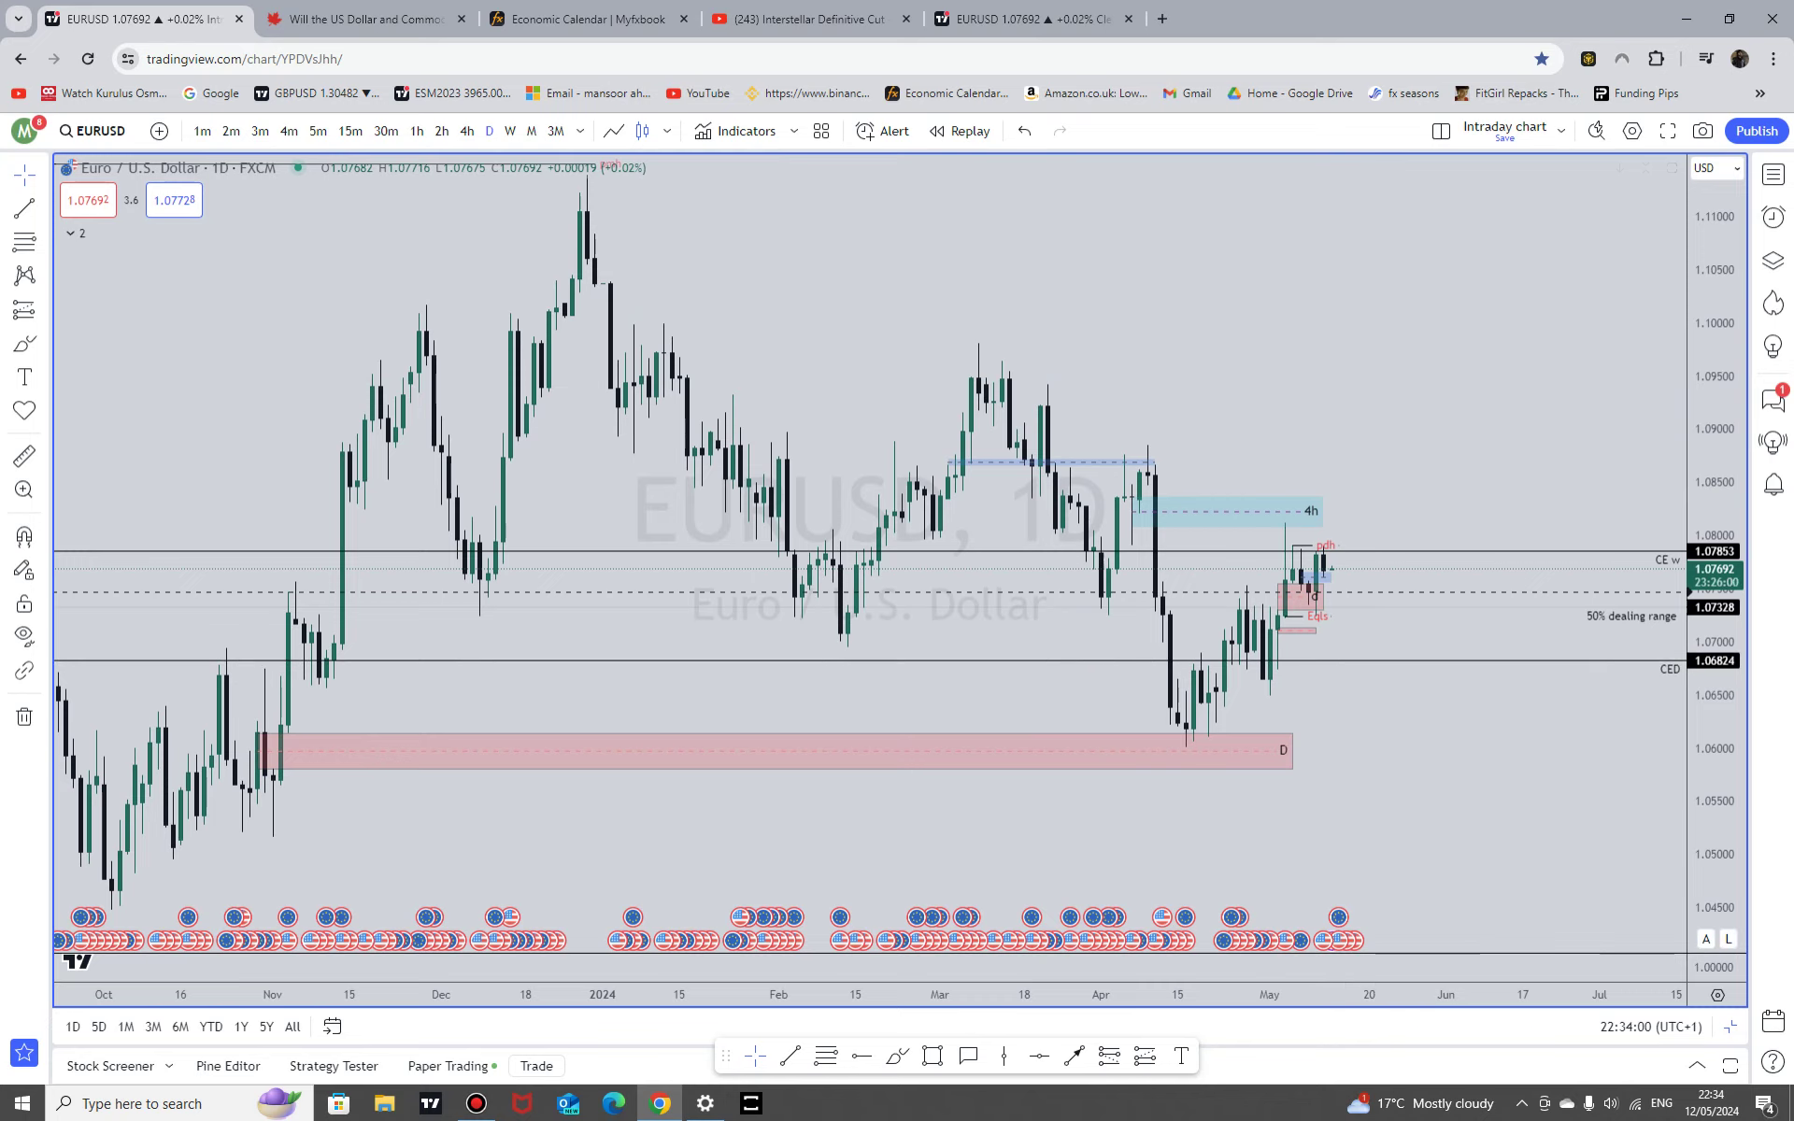
scroll(1493, 781, "down", 4)
scroll(1493, 780, "up", 4)
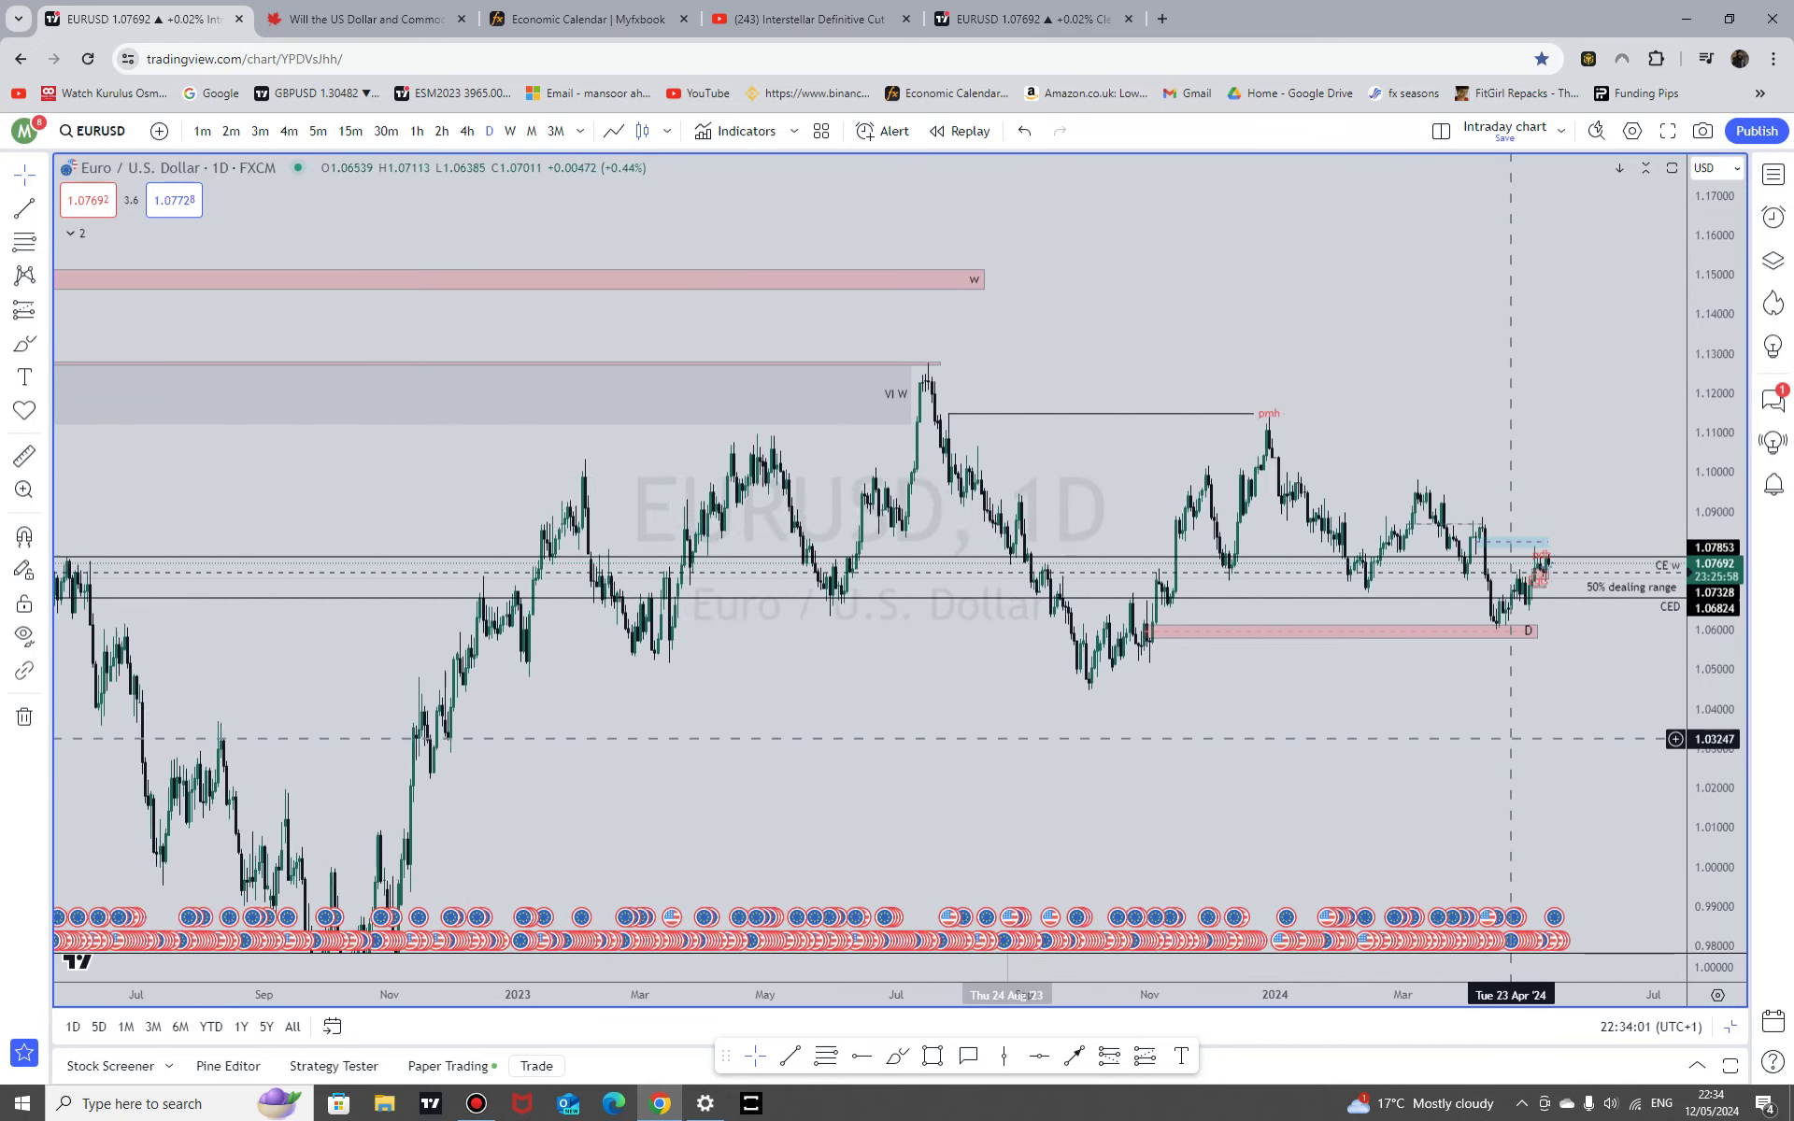
scroll(1609, 467, "up", 5)
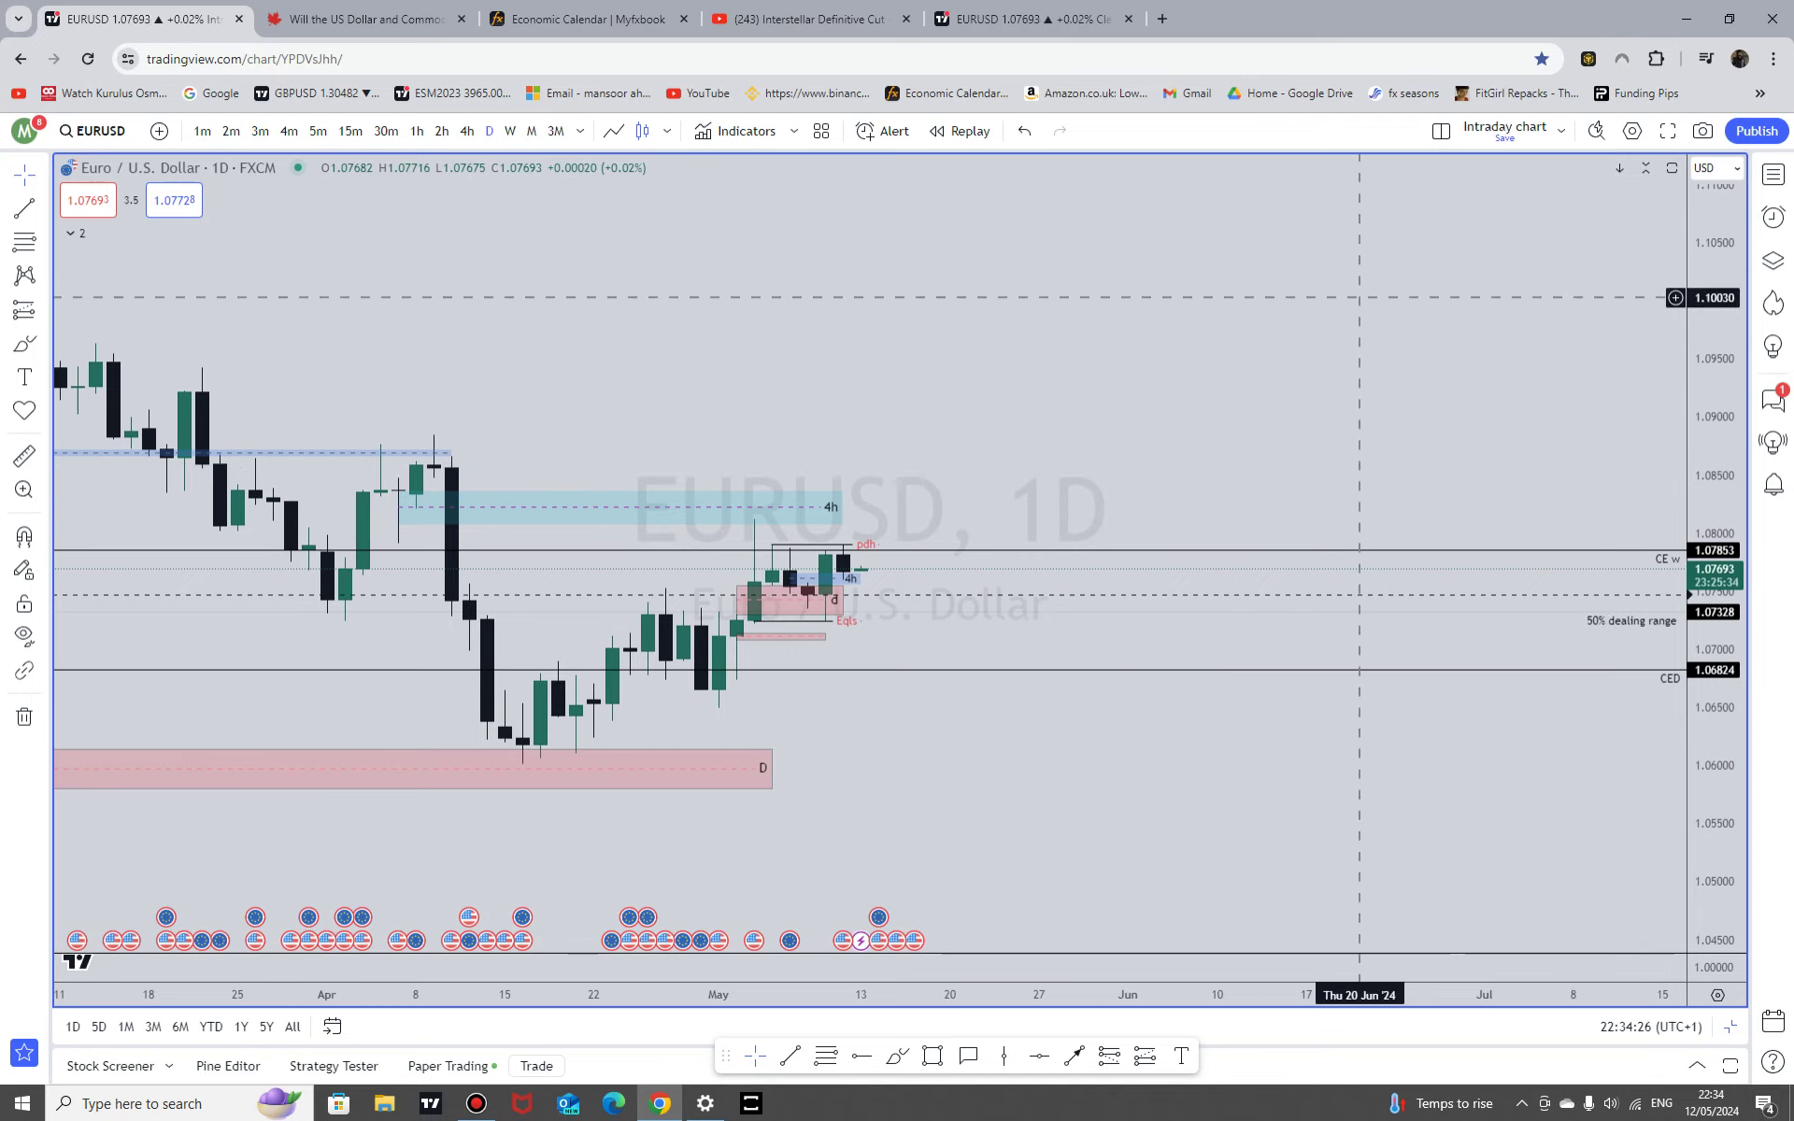
scroll(1079, 483, "down", 3)
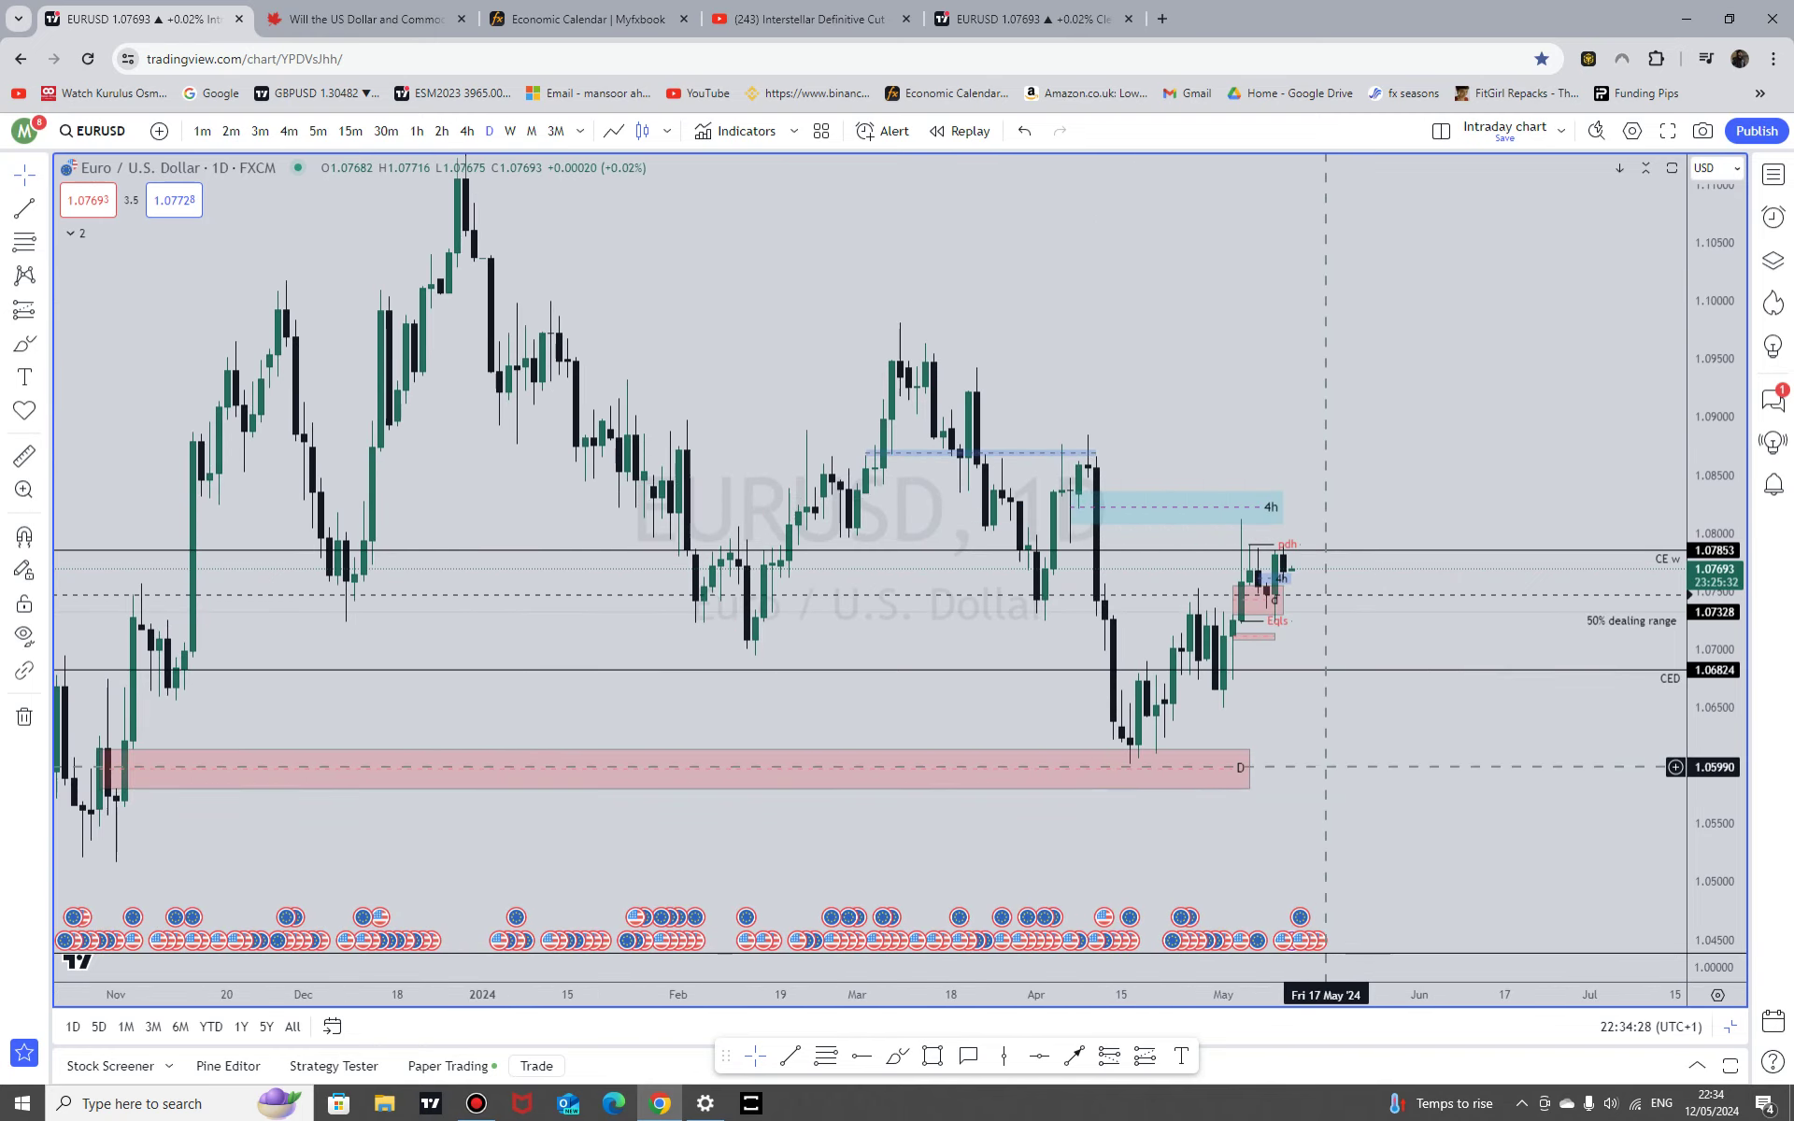
scroll(1437, 774, "up", 3)
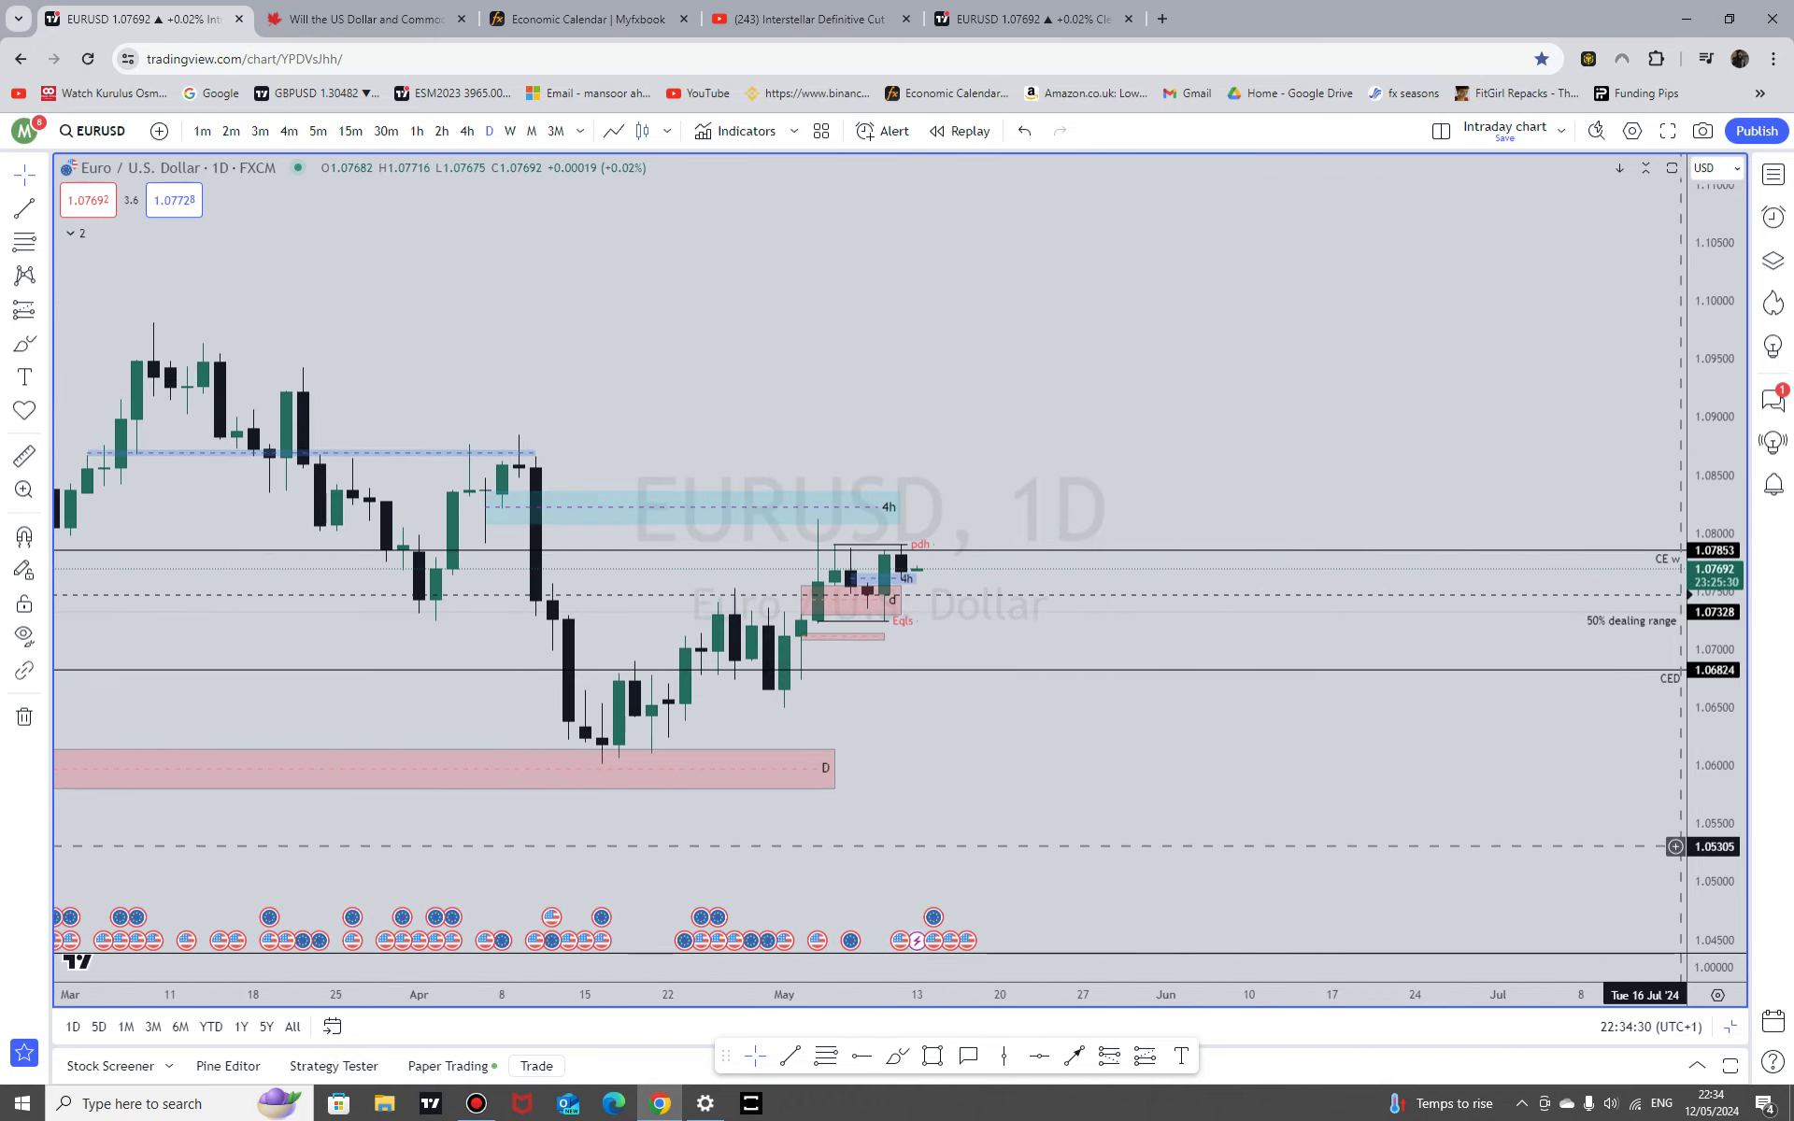
mouse_move(1715, 845)
left_mouse_down()
mouse_move(1716, 580)
mouse_move(1716, 869)
left_mouse_up()
scroll(1515, 806, "down", 2)
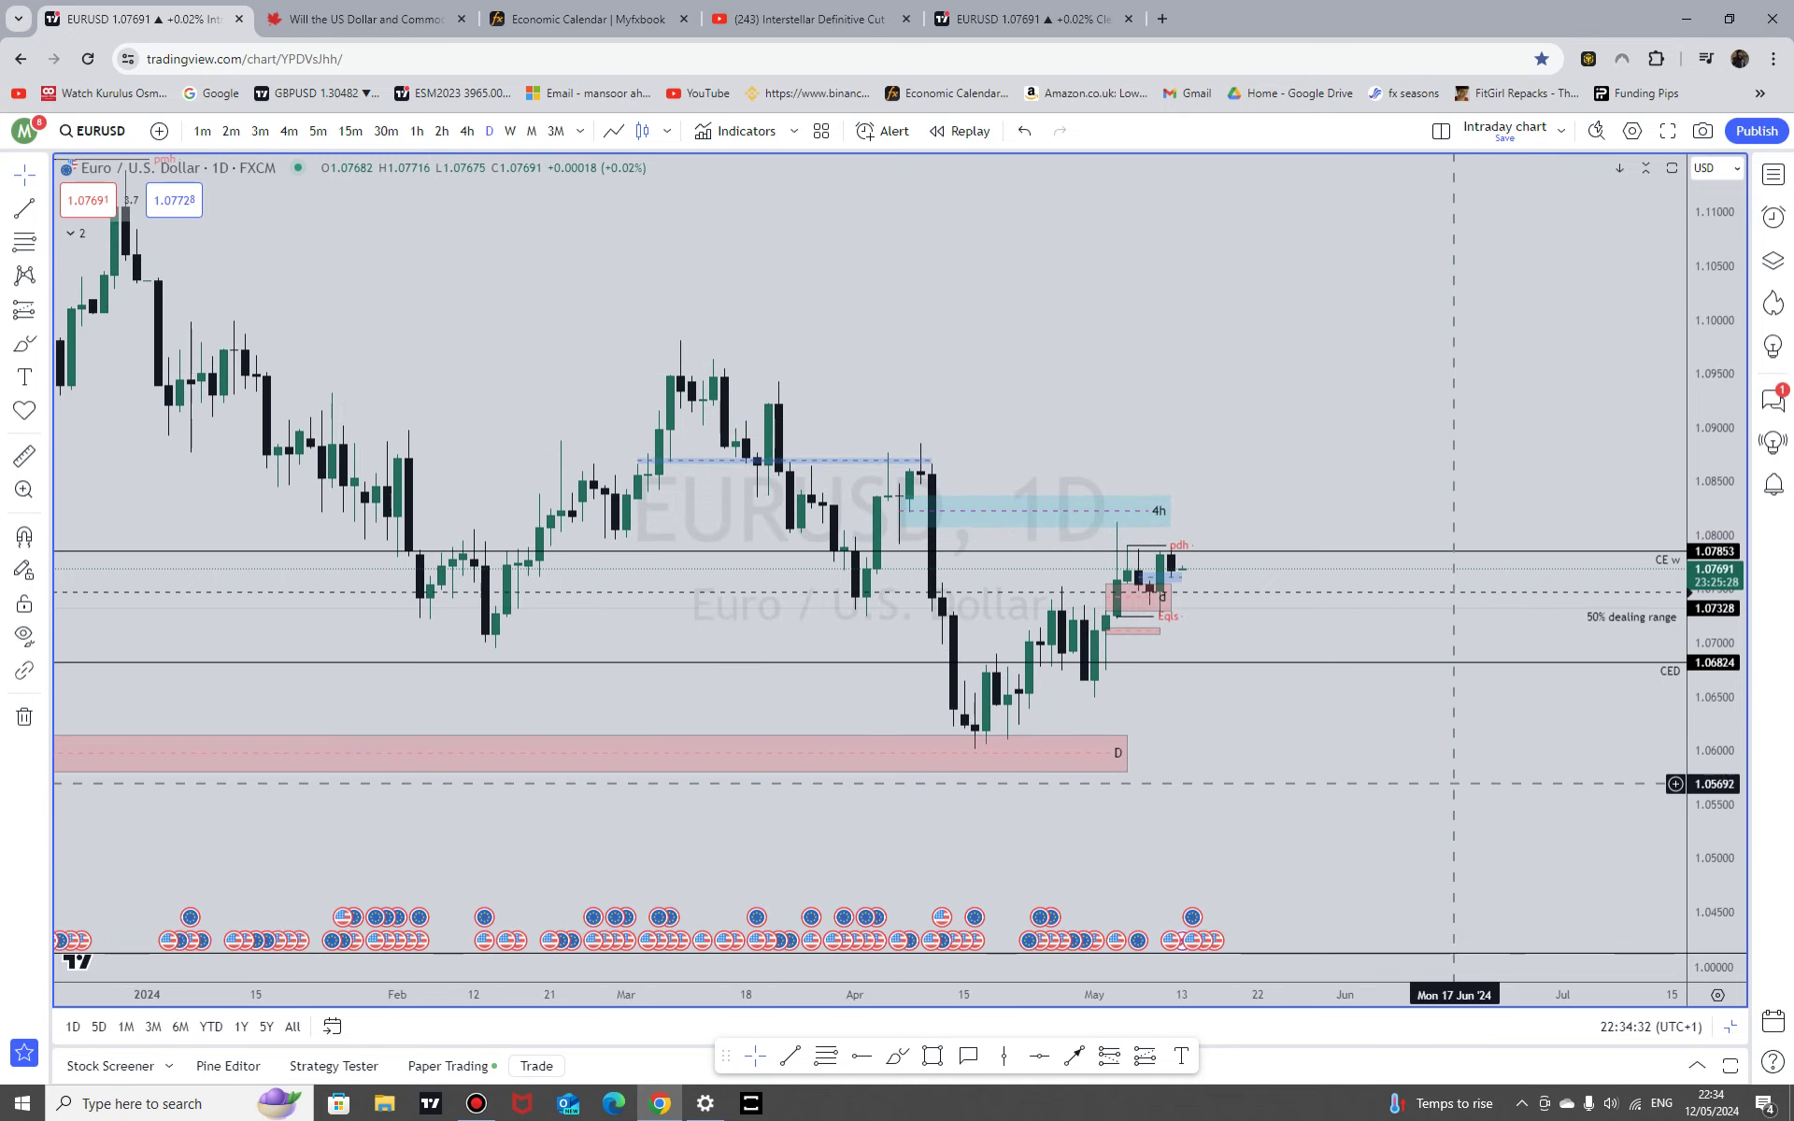